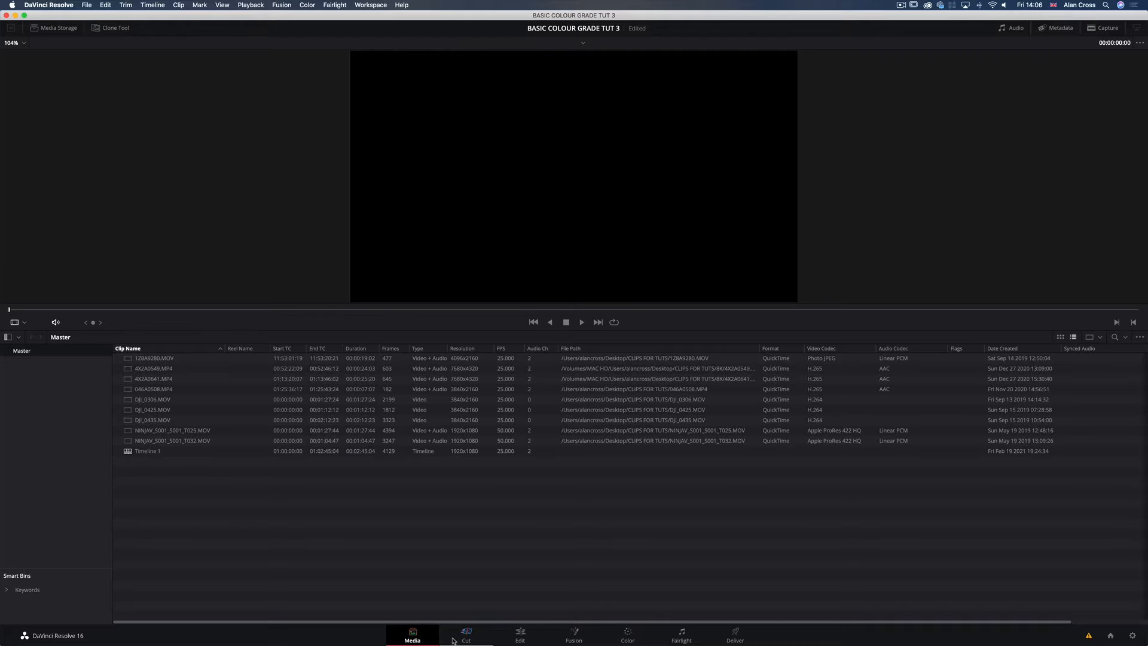
Step: Open the Cut page, select clips along the full timeline overview, and select all the media pool items
left_click(465, 636)
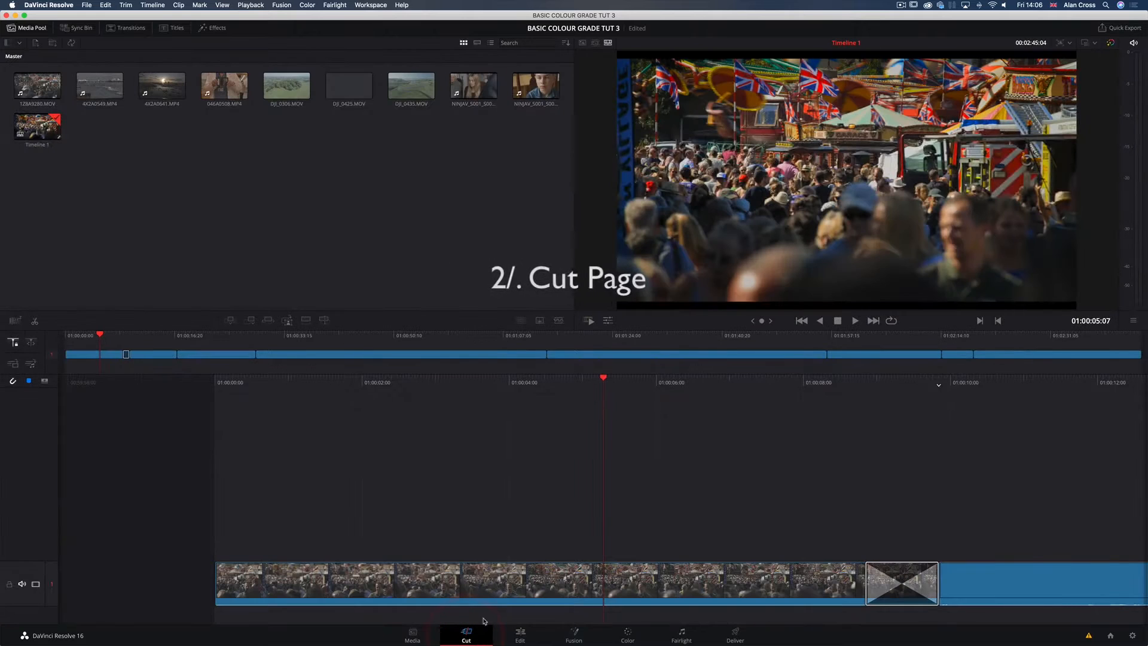
left_click(409, 356)
left_click(216, 354)
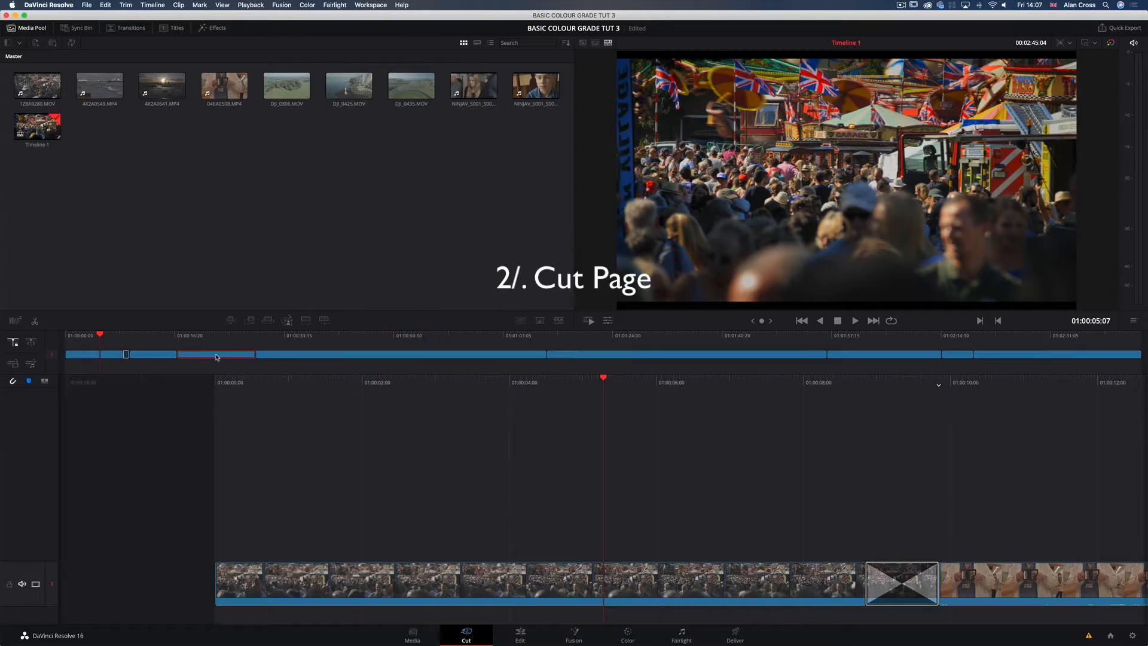
left_click(159, 354)
left_click(91, 354)
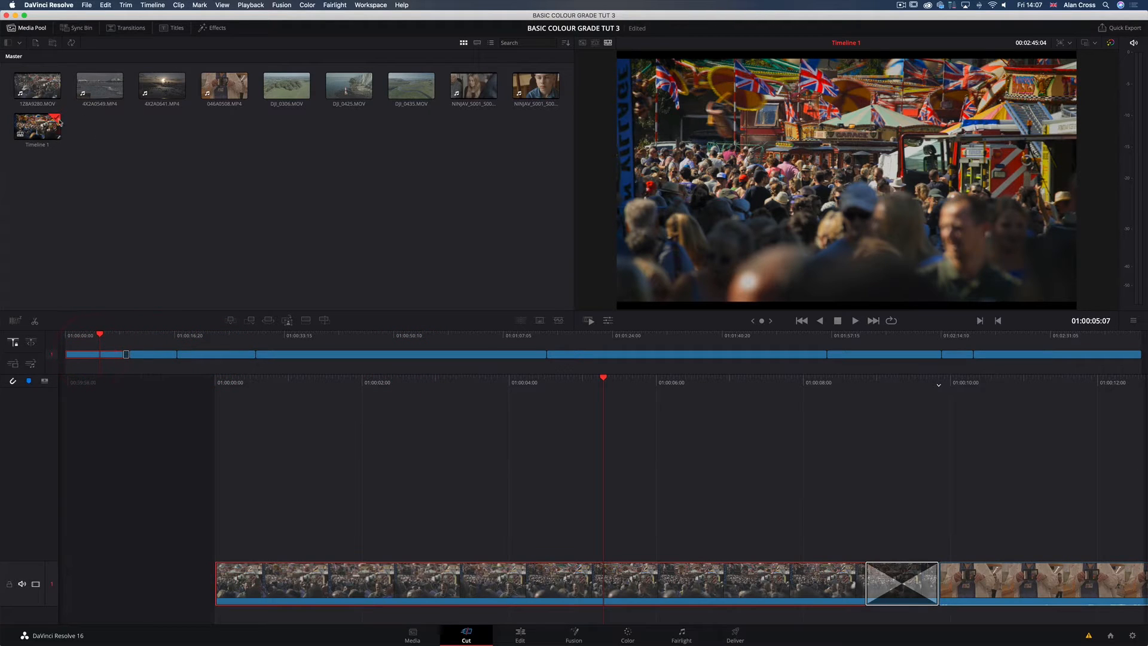
left_click_drag(532, 168, 15, 71)
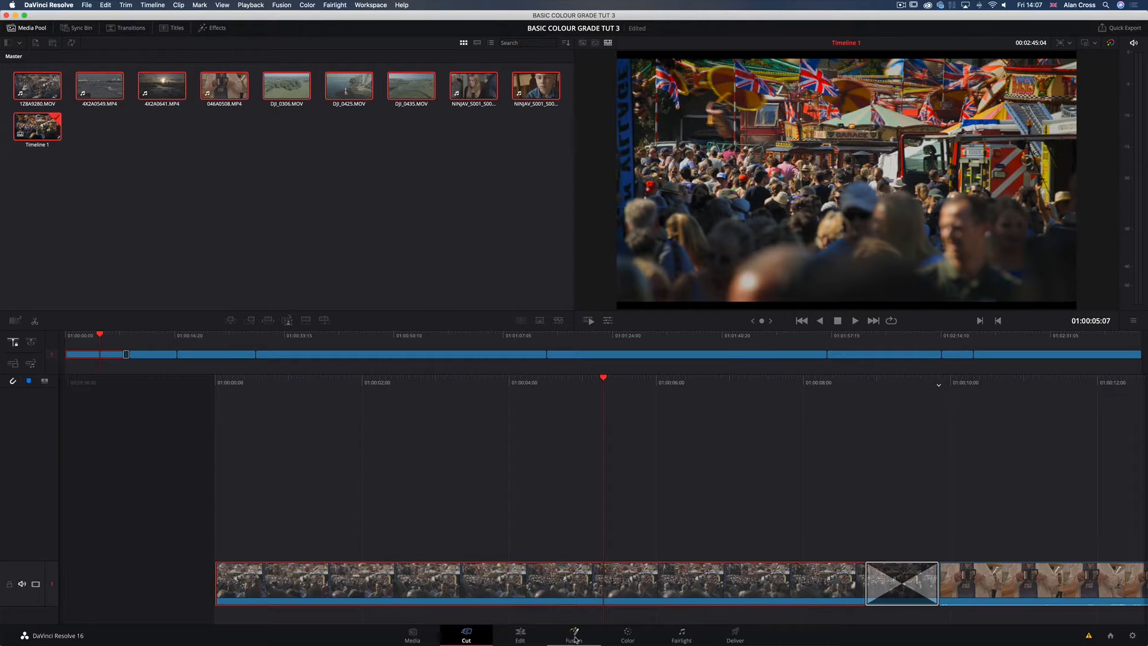
Step: Explore the Cut page timeline by selecting the cut between the river shot and the woman's clip, and move the playhead to 01:01:20:11
left_click_drag(100, 335, 515, 353)
left_click(532, 356)
left_click(816, 353)
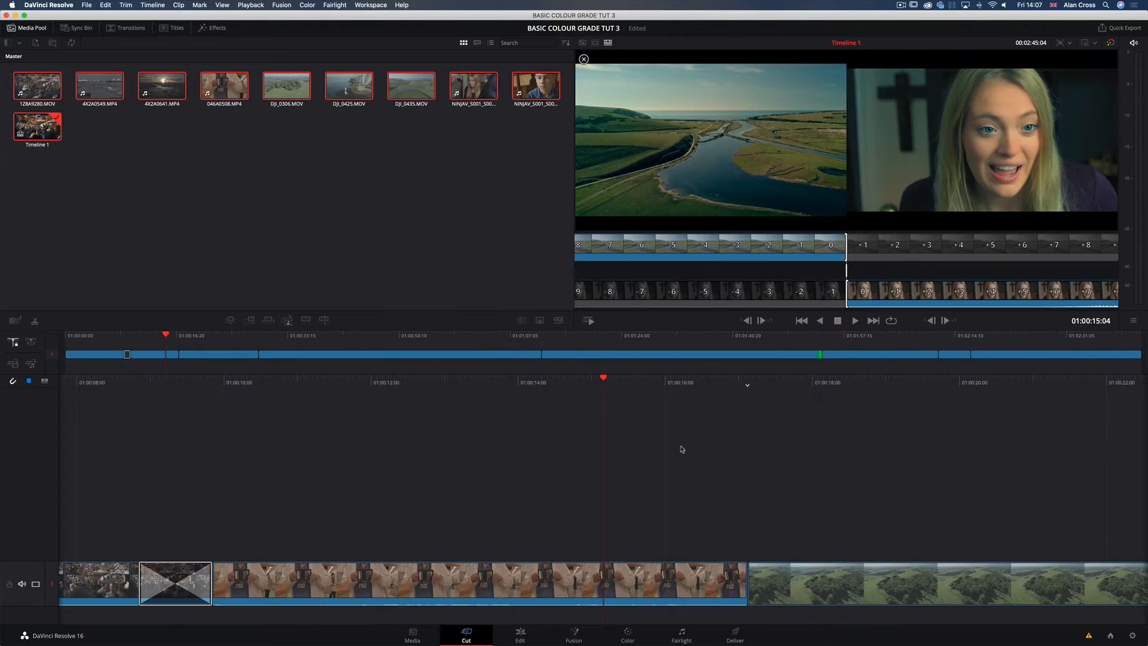
scroll(682, 449, "right", 2)
scroll(682, 449, "left", 15)
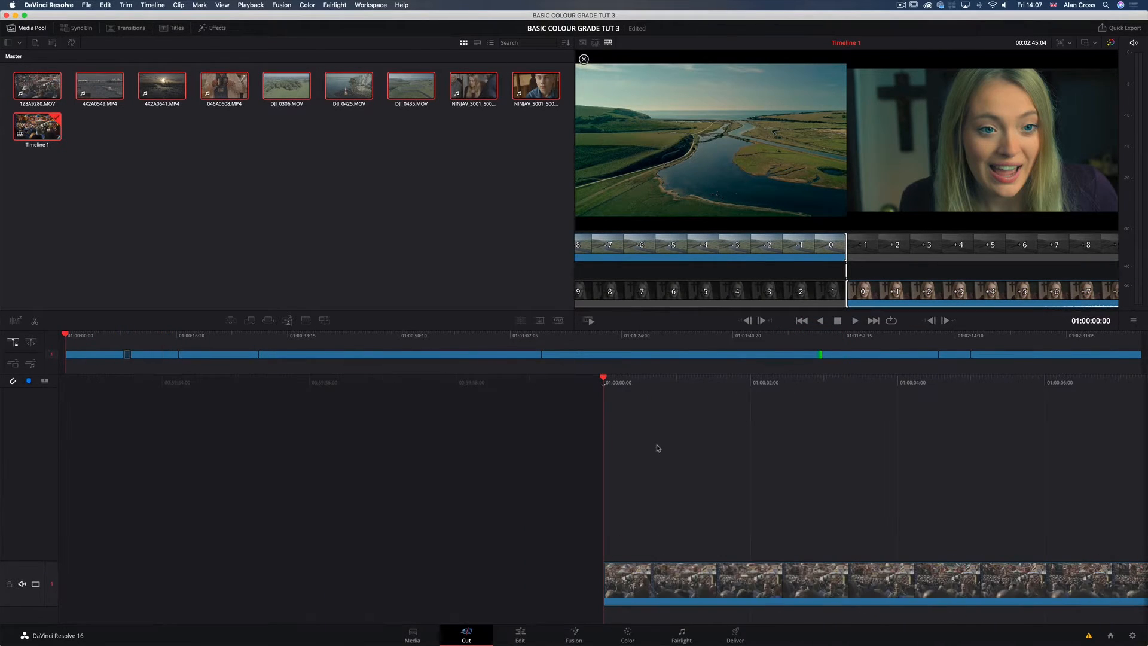
left_click(326, 335)
left_click(598, 334)
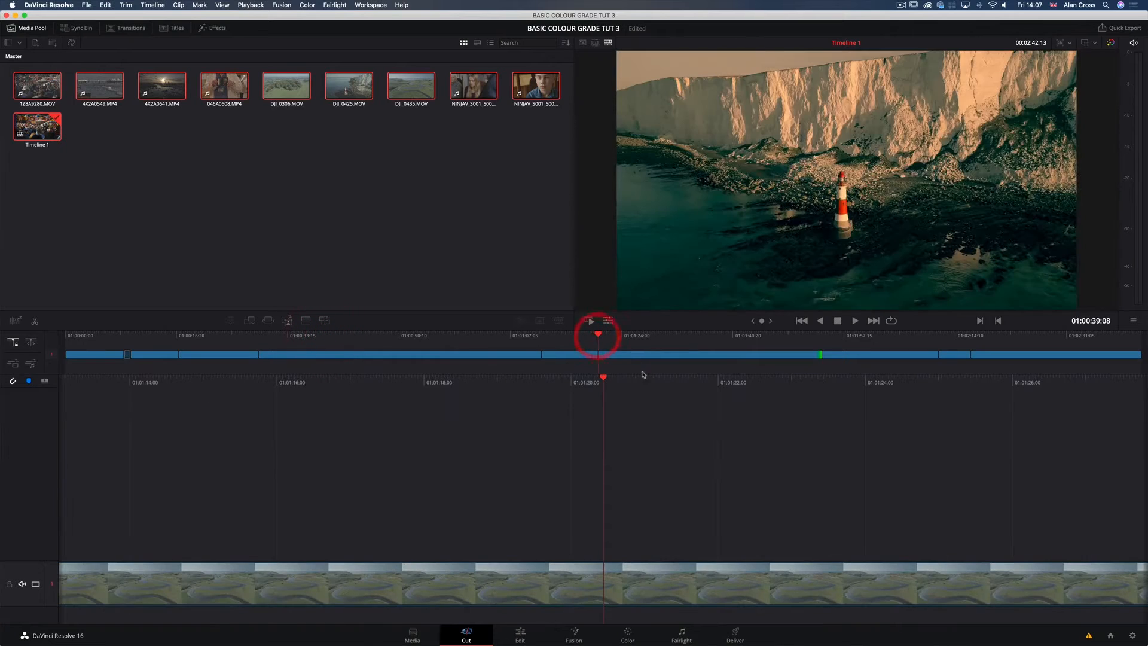
Step: Open the Edit page, select all the timeline clips, and compare its timeline layout with the Cut page
left_click(513, 635)
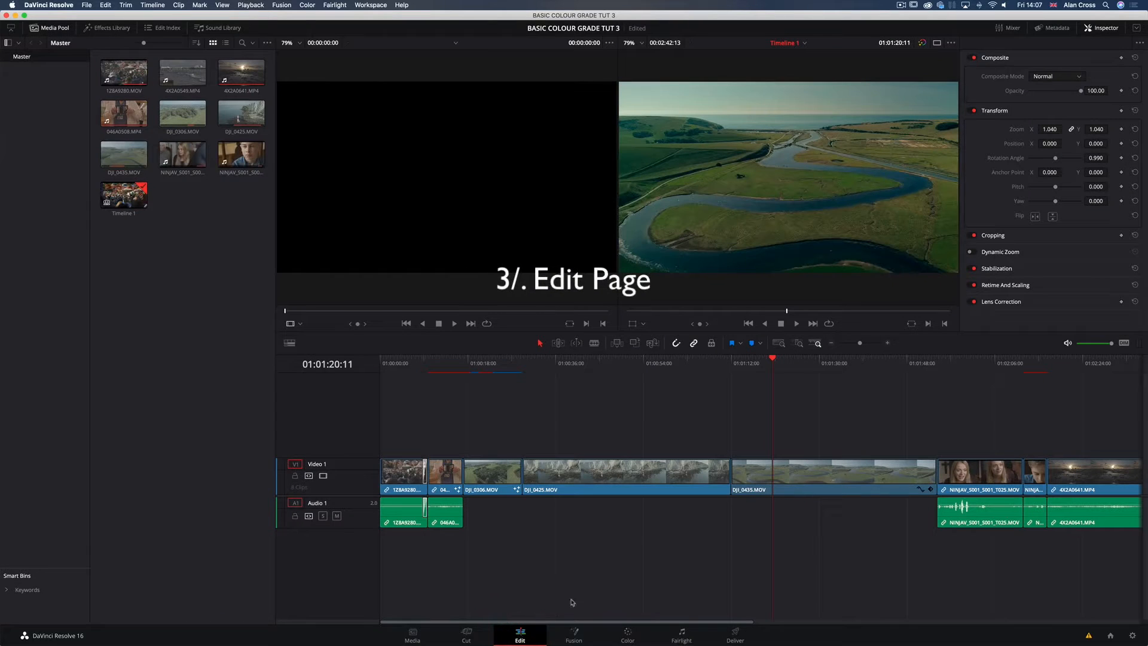
left_click_drag(413, 428, 1092, 556)
left_click(465, 635)
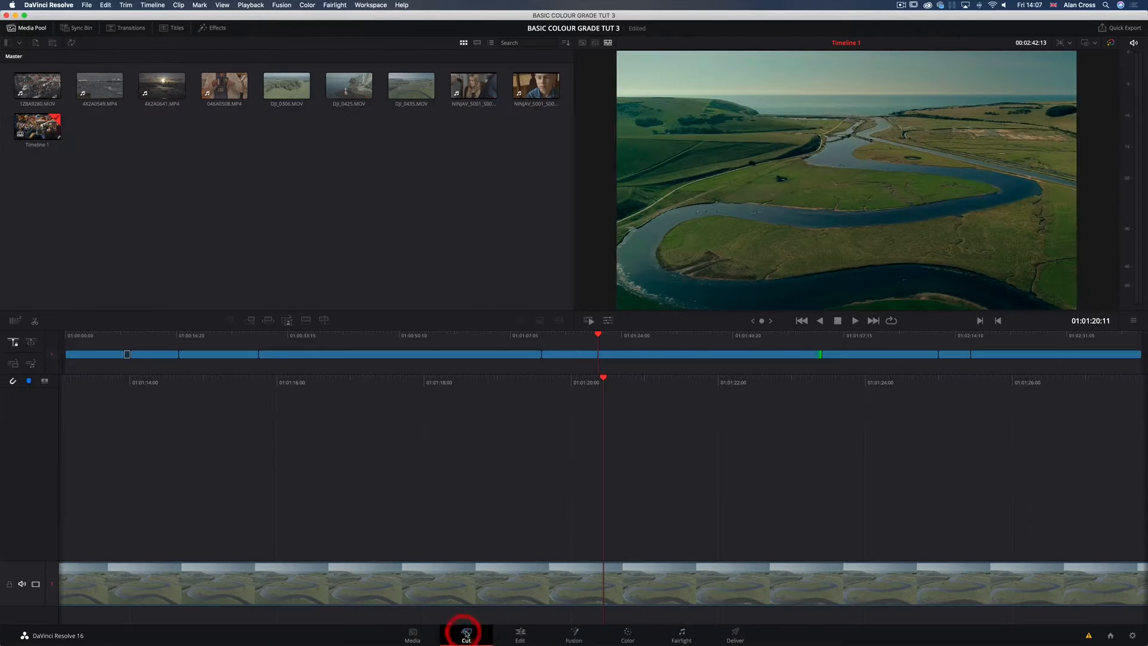
left_click(514, 637)
scroll(876, 429, "right", 5)
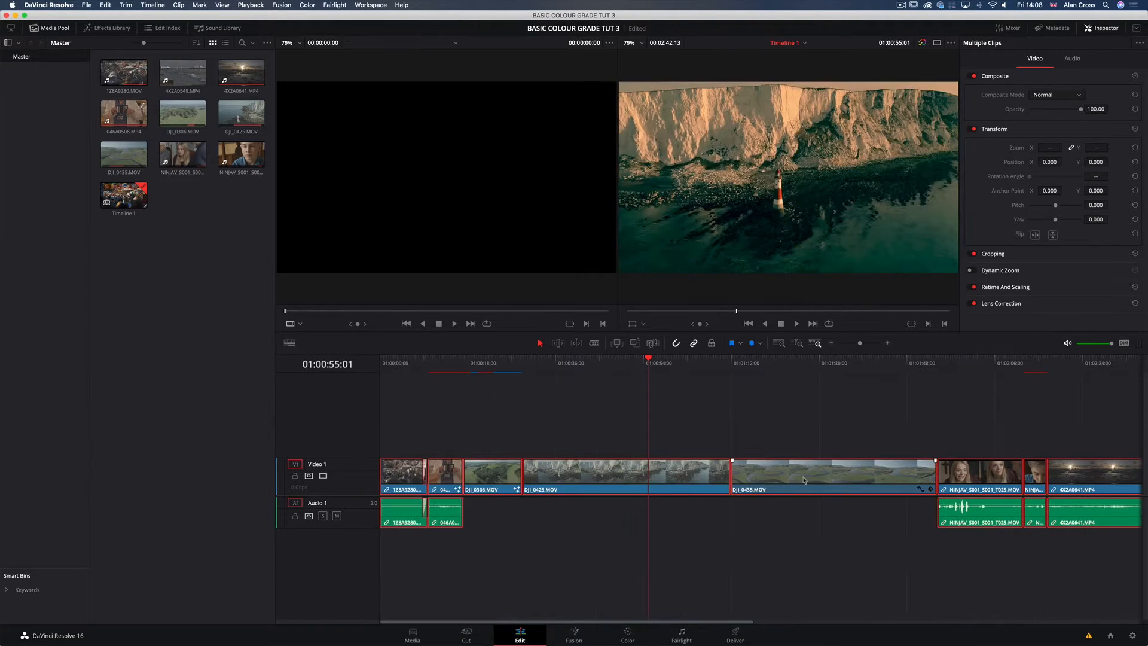
Step: Place the playhead at 01:01:01:16 on the DJI_0425.MOV clip and open that clip in the Fusion page
left_click(694, 478)
left_click(725, 478)
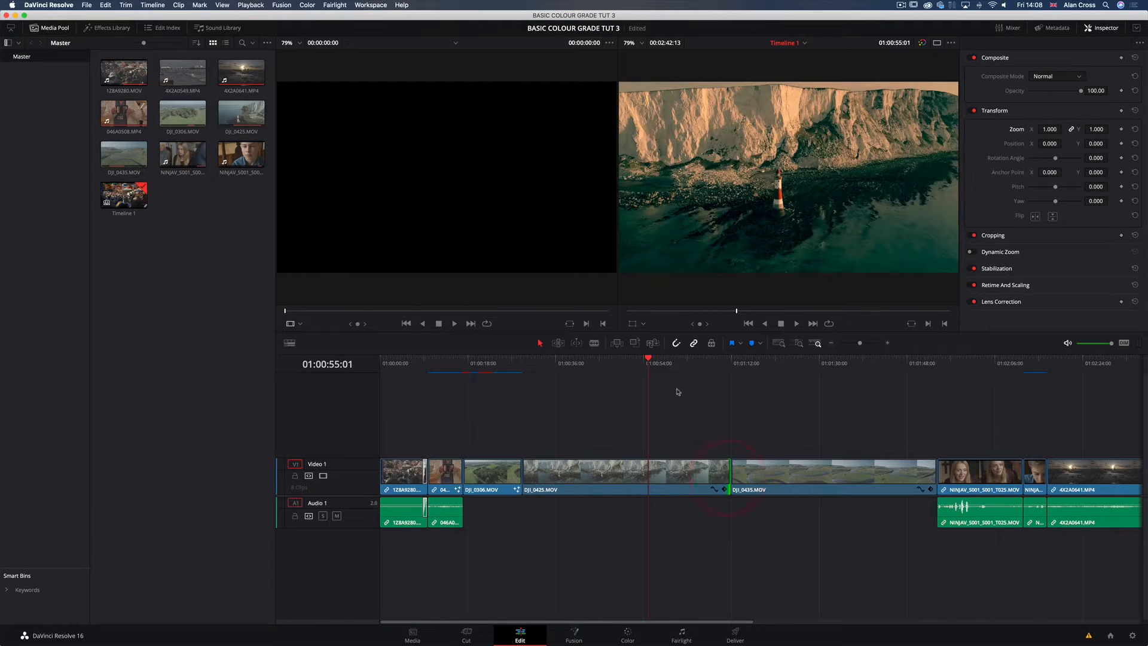
left_click(680, 370)
left_click(683, 467)
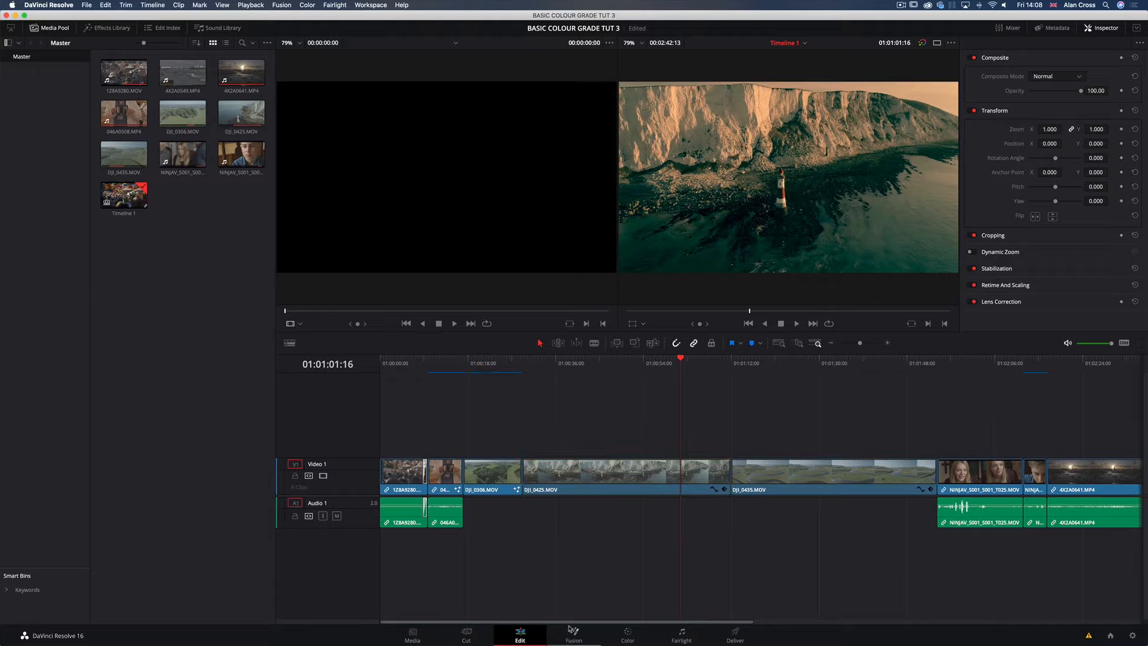
left_click(576, 635)
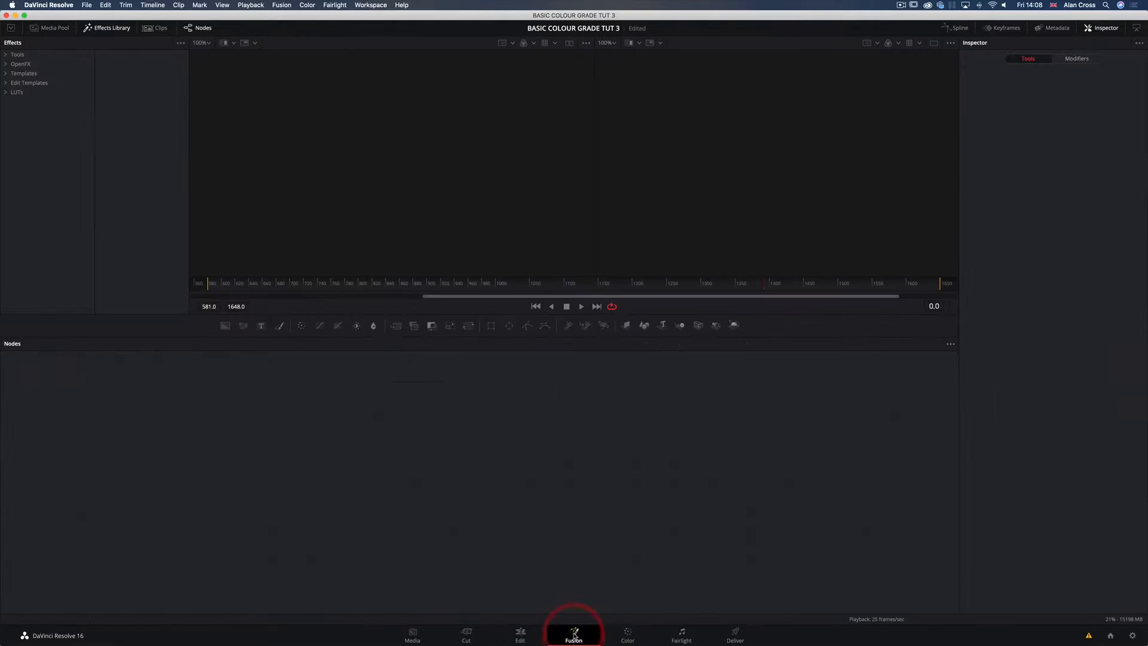
left_click_drag(209, 412, 313, 460)
left_click(540, 490)
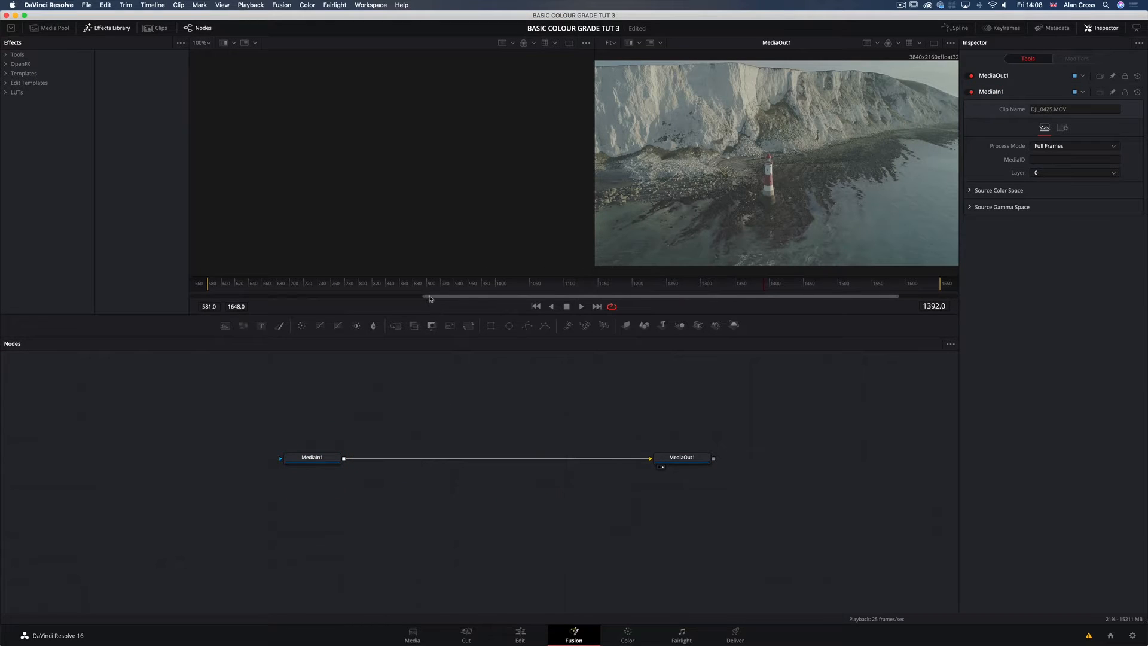
mouse_move(429, 296)
left_mouse_down()
mouse_move(294, 307)
mouse_move(427, 310)
left_mouse_up()
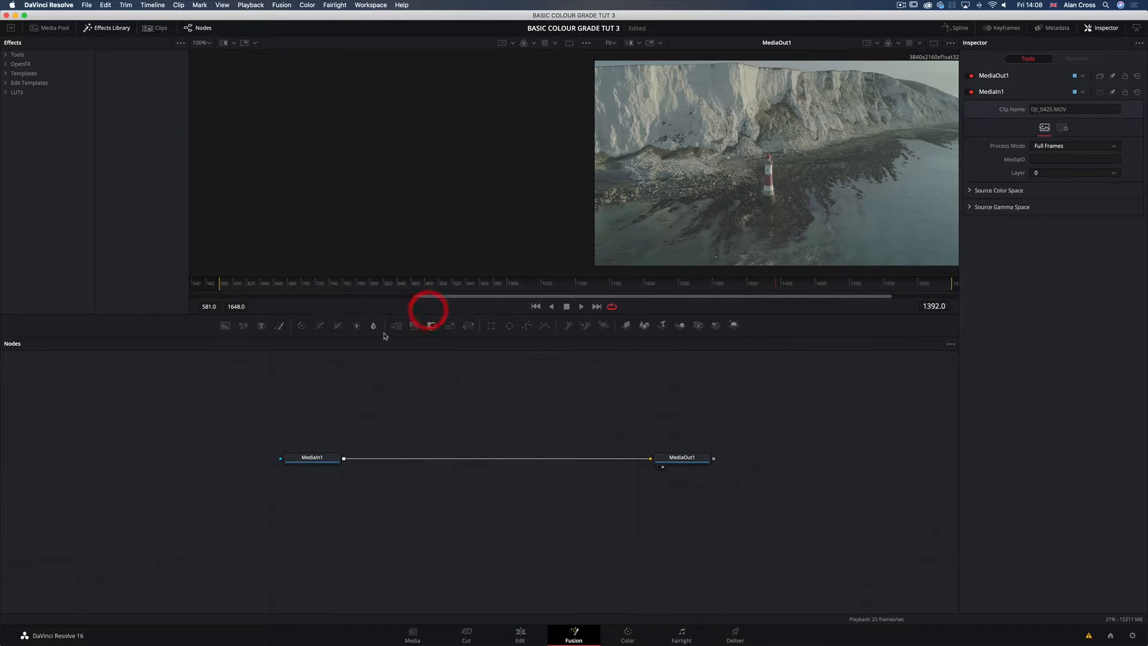
Step: Spread the MediaIn1 and MediaOut1 nodes further apart in the node graph, leaving MediaIn1 selected
left_click_drag(289, 461, 260, 459)
left_click(260, 458)
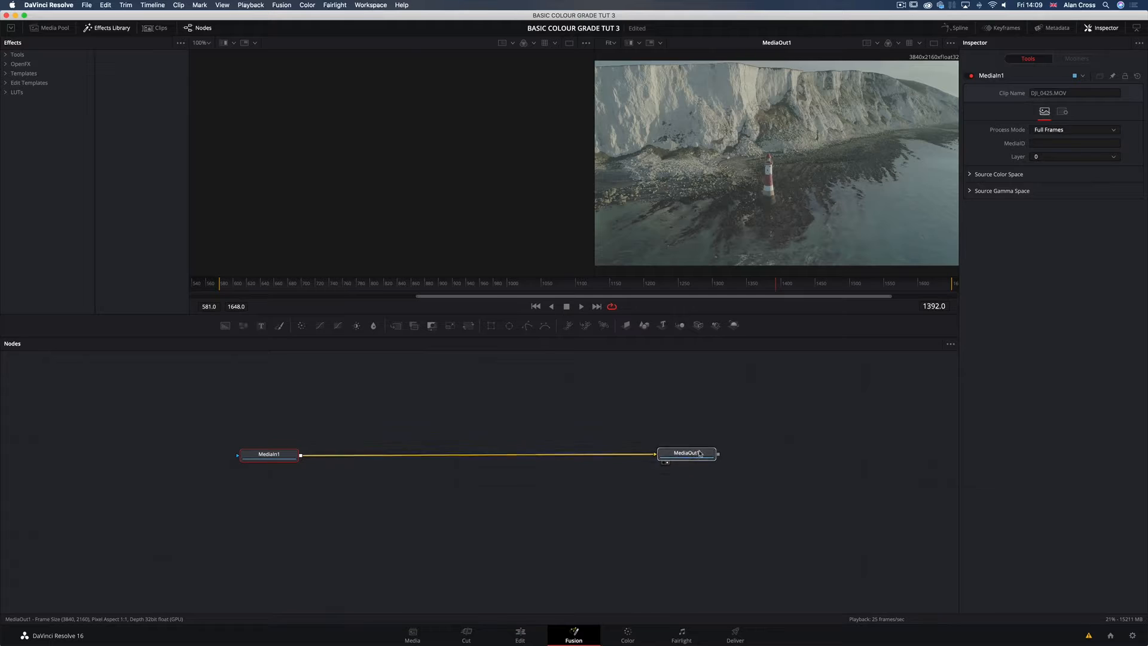
left_click_drag(690, 458, 706, 449)
left_click_drag(251, 455, 235, 448)
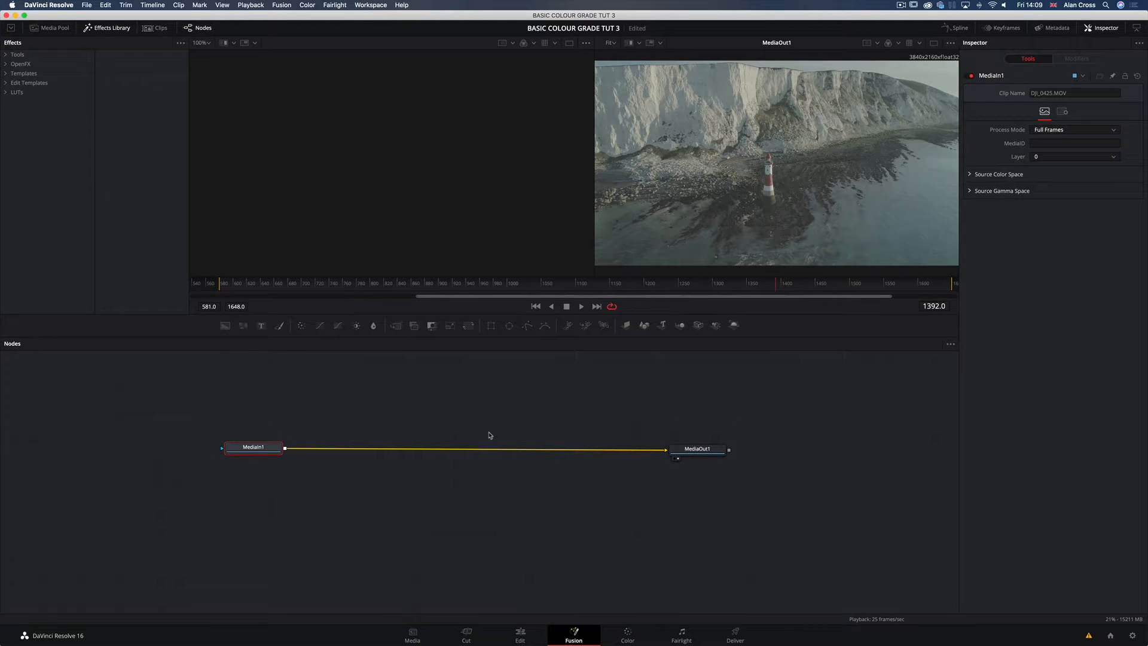
left_click(264, 450)
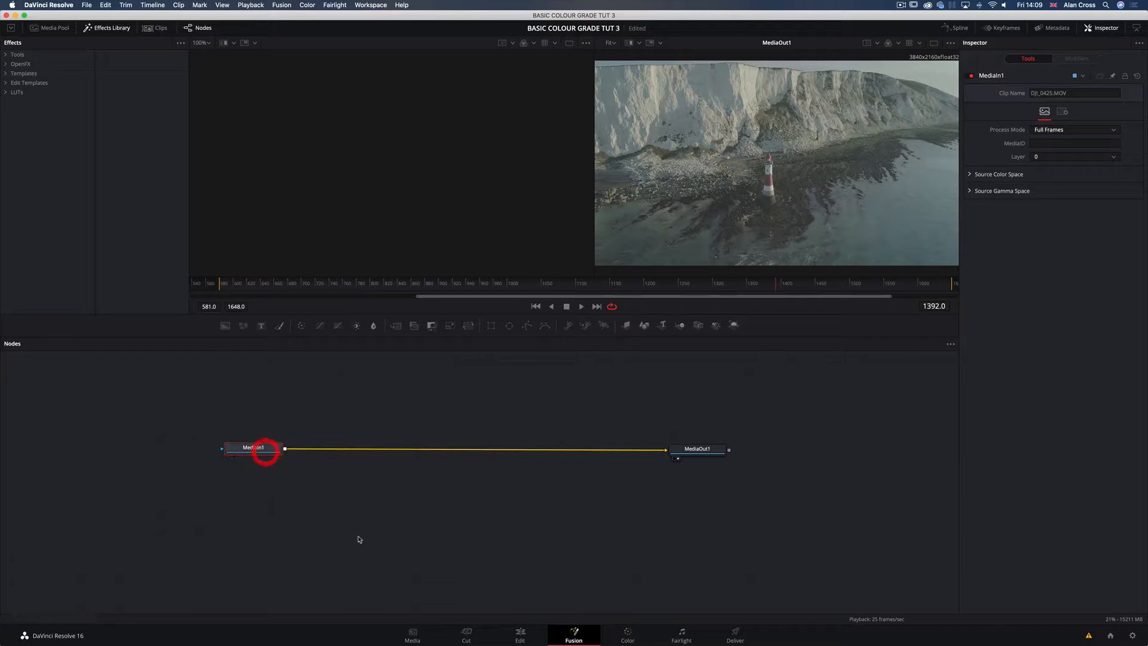
Step: Open the DJI_0306.MOV clip at 01:00:23:01 in the Fusion page and shift its MediaIn1 and Tracker1 nodes slightly
left_click(521, 635)
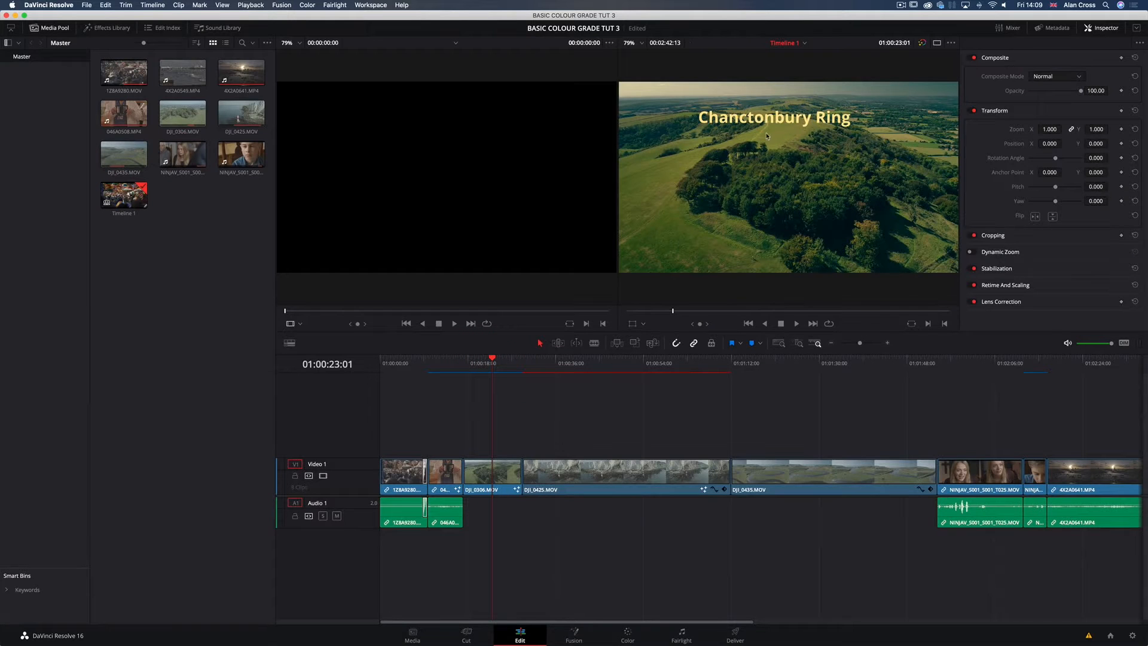
left_click(504, 477)
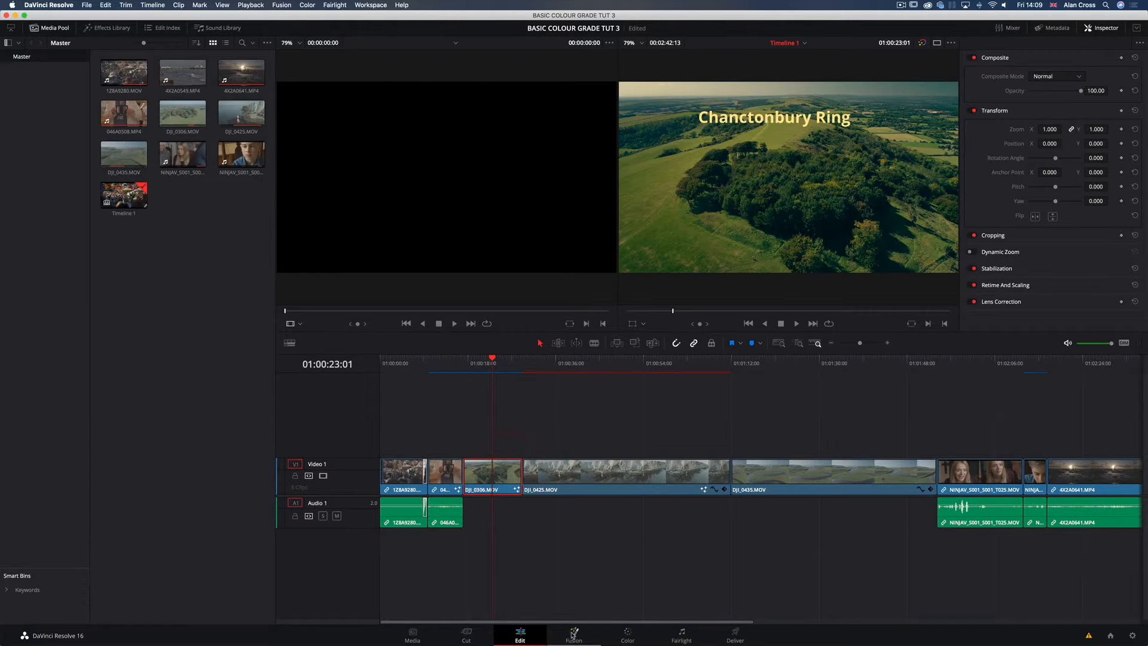
left_click(571, 633)
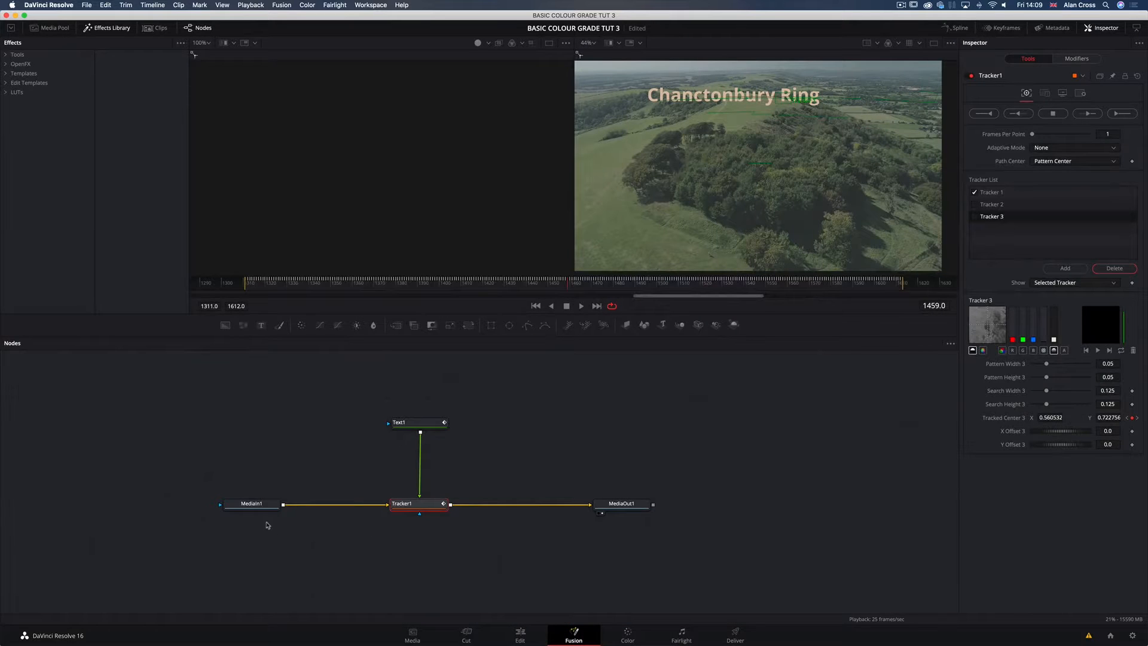
left_click_drag(260, 510, 243, 511)
left_click_drag(425, 504, 422, 502)
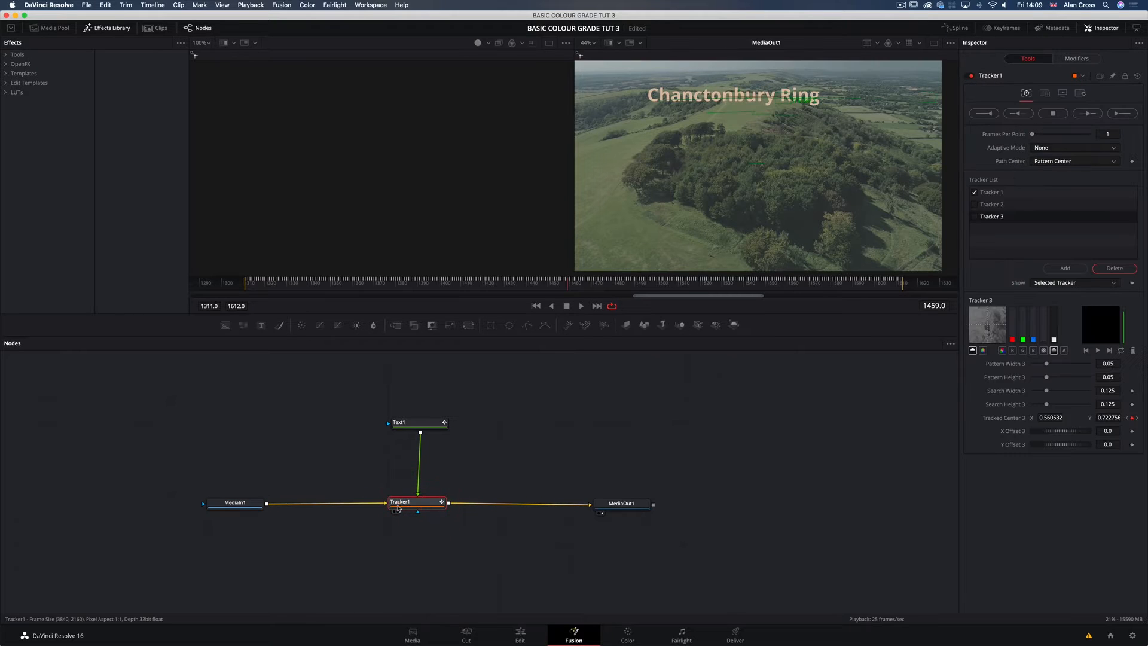
Step: Inspect the MediaIn1, Tracker1 and MediaOut1 nodes in the titled clip's composition
left_click(249, 503)
left_click(418, 502)
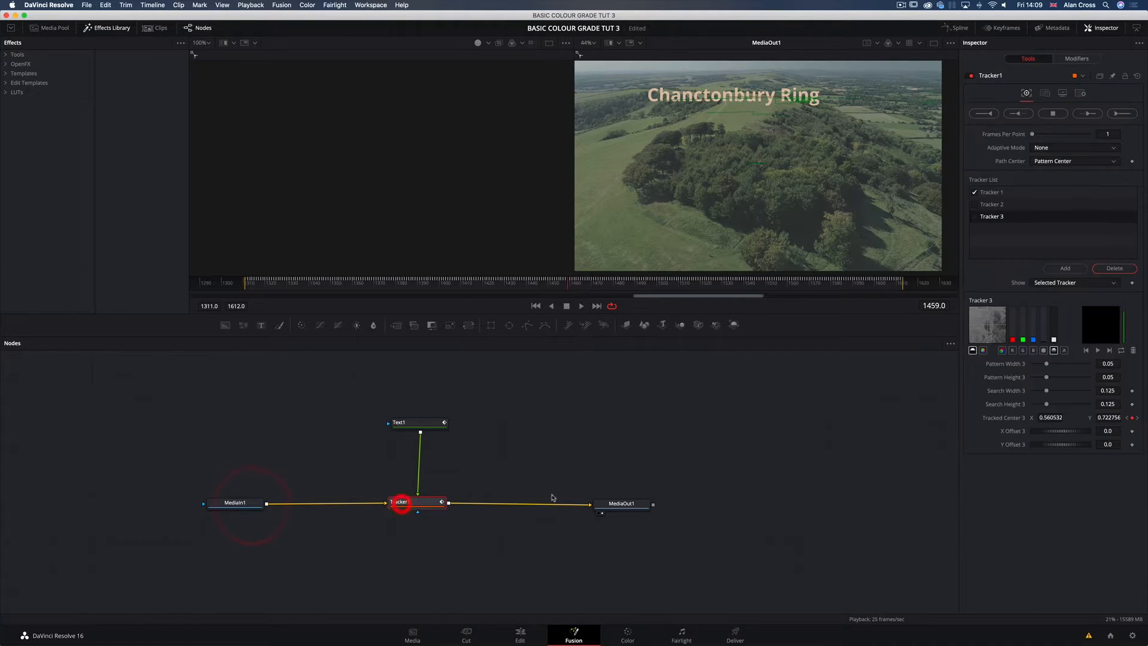
left_click(620, 505)
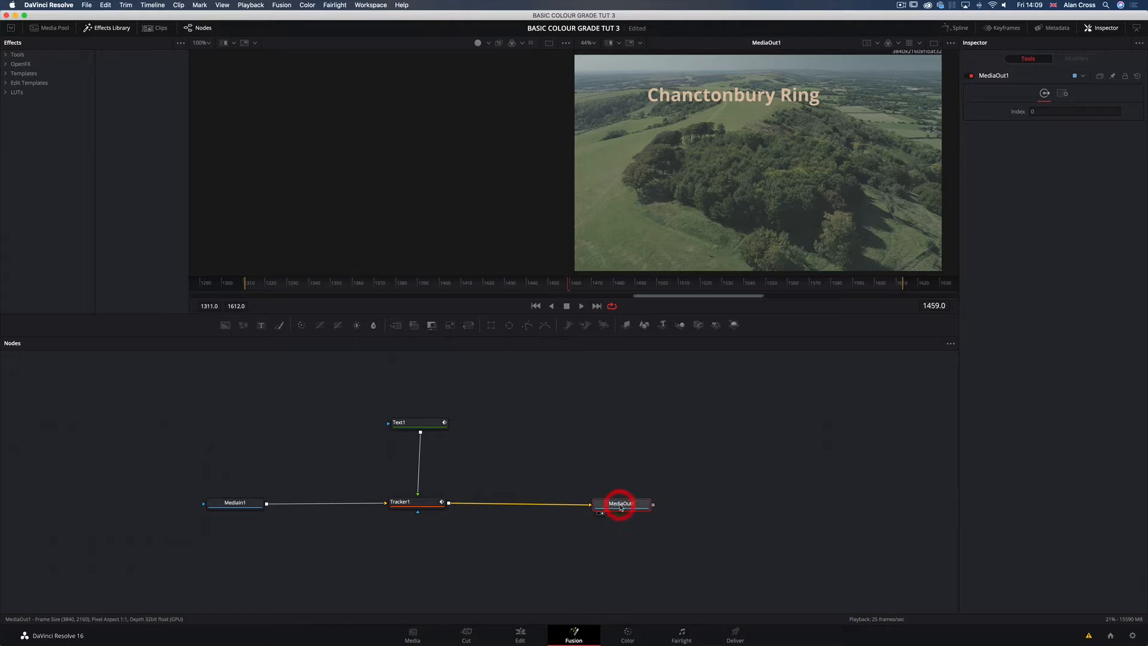
left_click(417, 504)
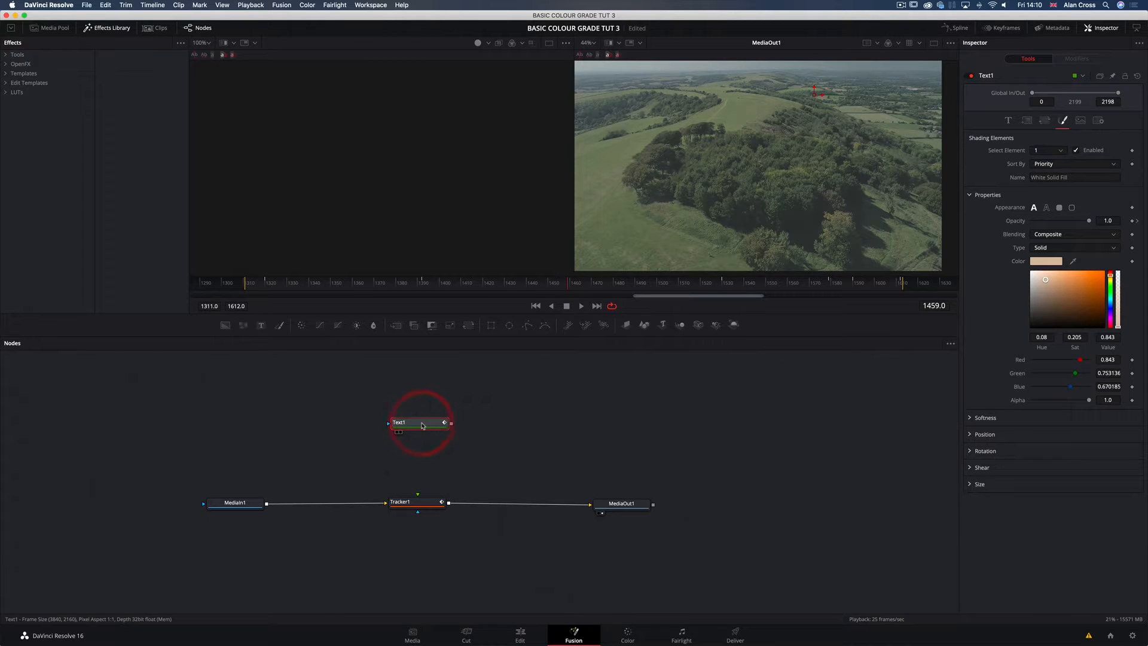
Step: Undo the disconnection of the Text1 node from Tracker1 and show the text settings of Text1
key("super+z")
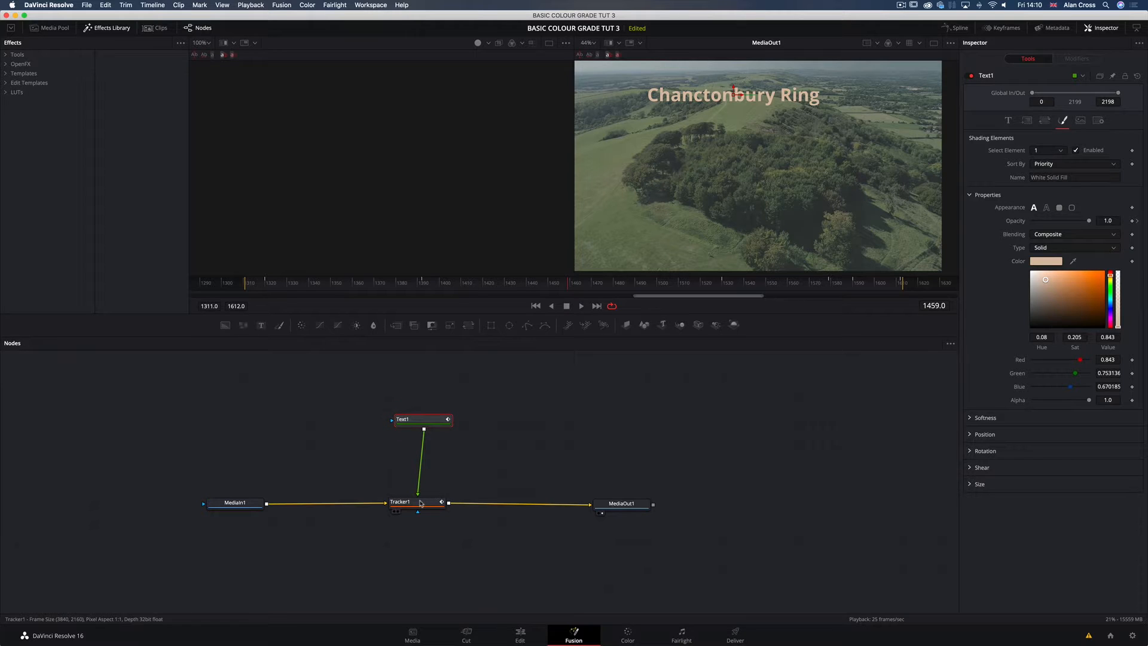
left_click(423, 417)
left_click(1008, 120)
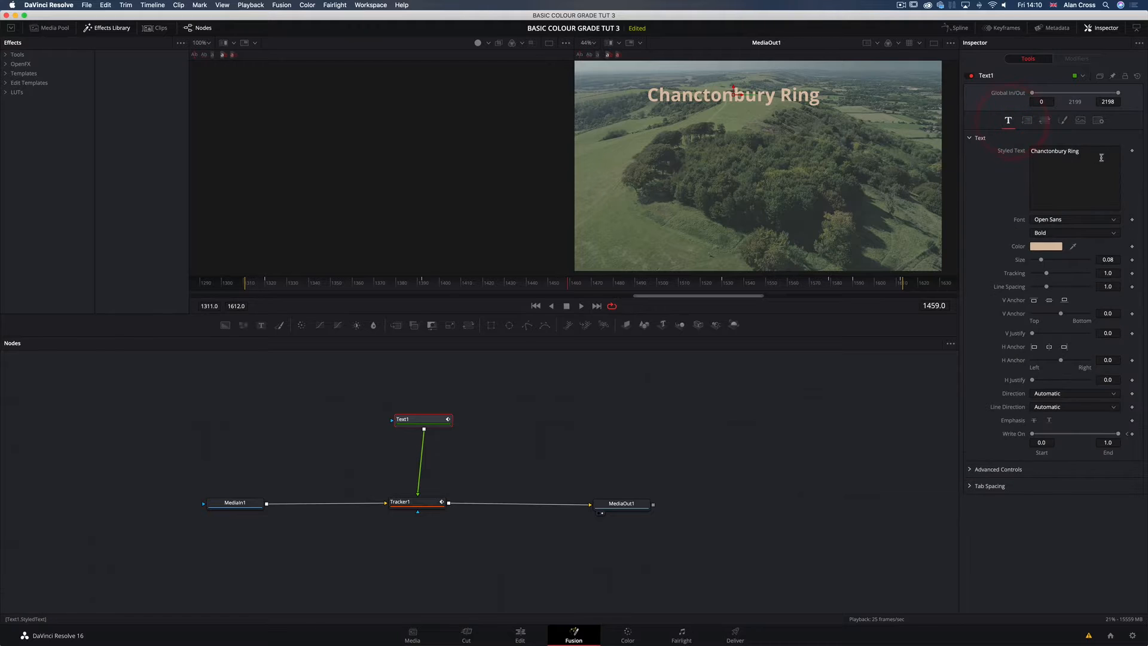
Step: Nudge the Text1 node and play the tracked title animation from about frame 1317
left_click_drag(418, 419, 414, 419)
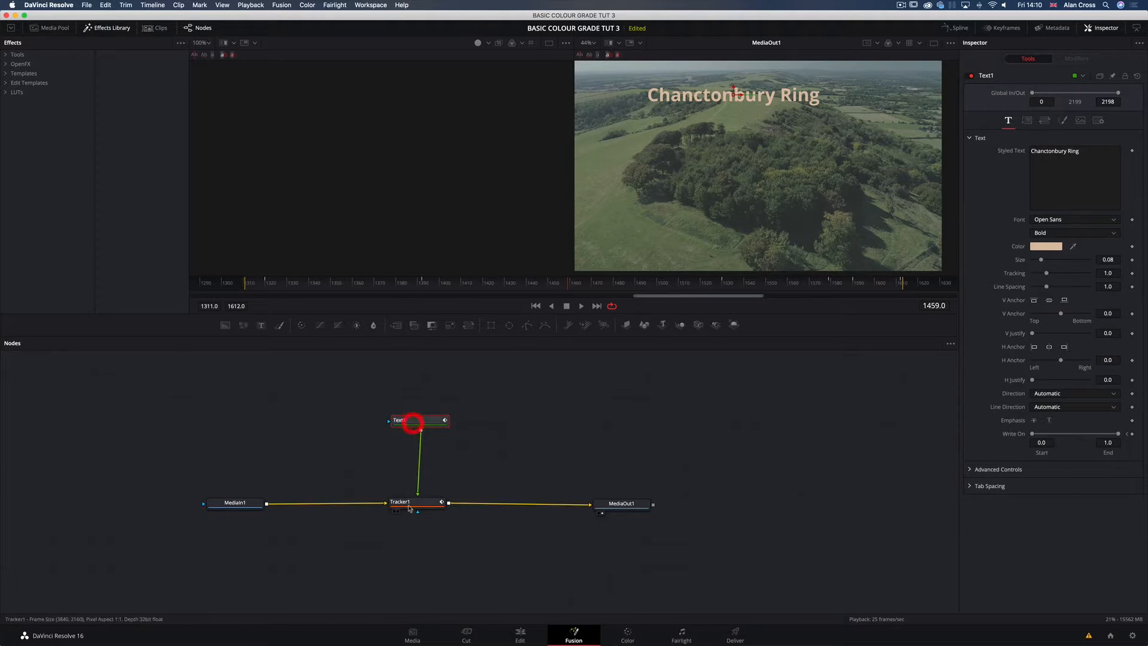
left_click(258, 283)
key("space")
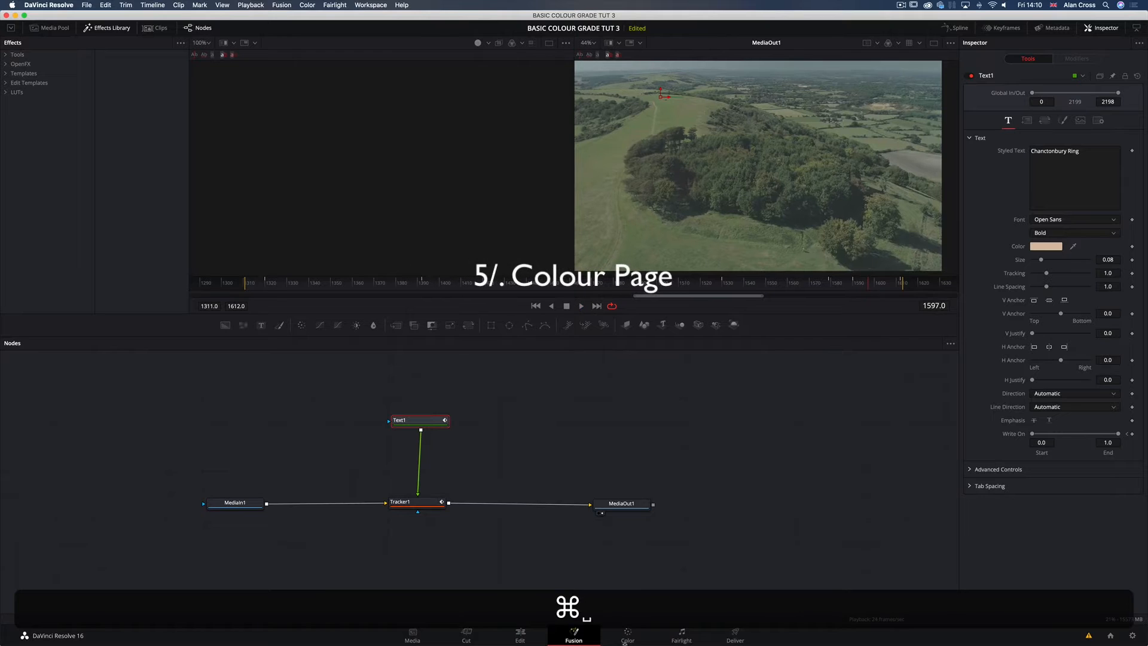
Step: Open the Color page and hide its gallery and mini timeline to enlarge the viewer and node areas
left_click(627, 635)
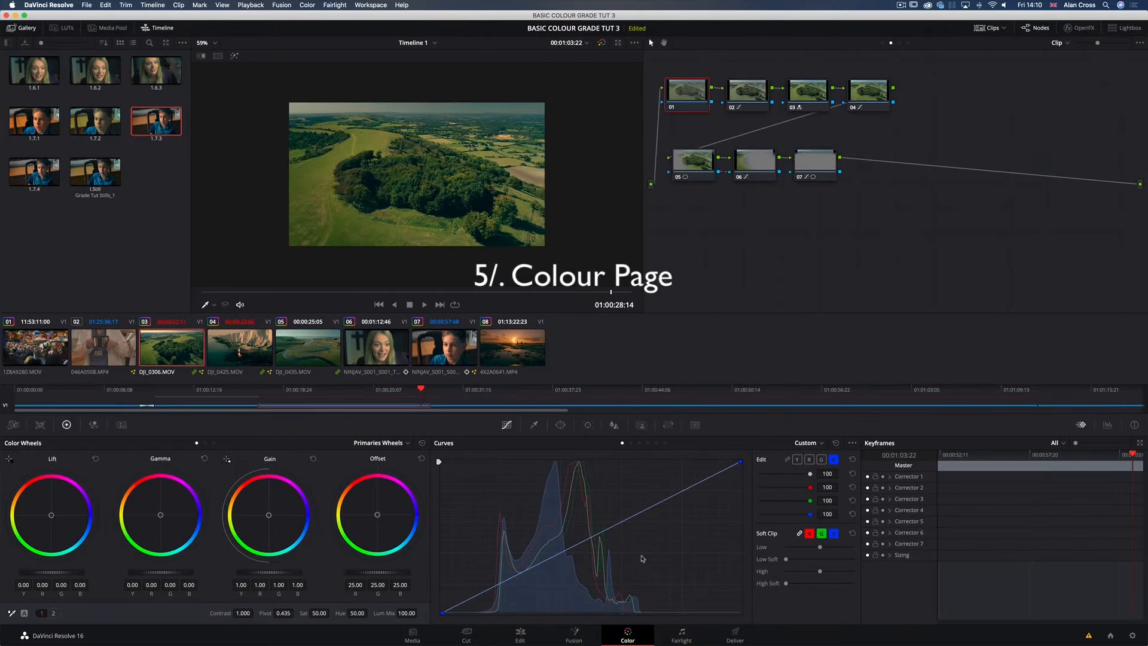
left_click(23, 27)
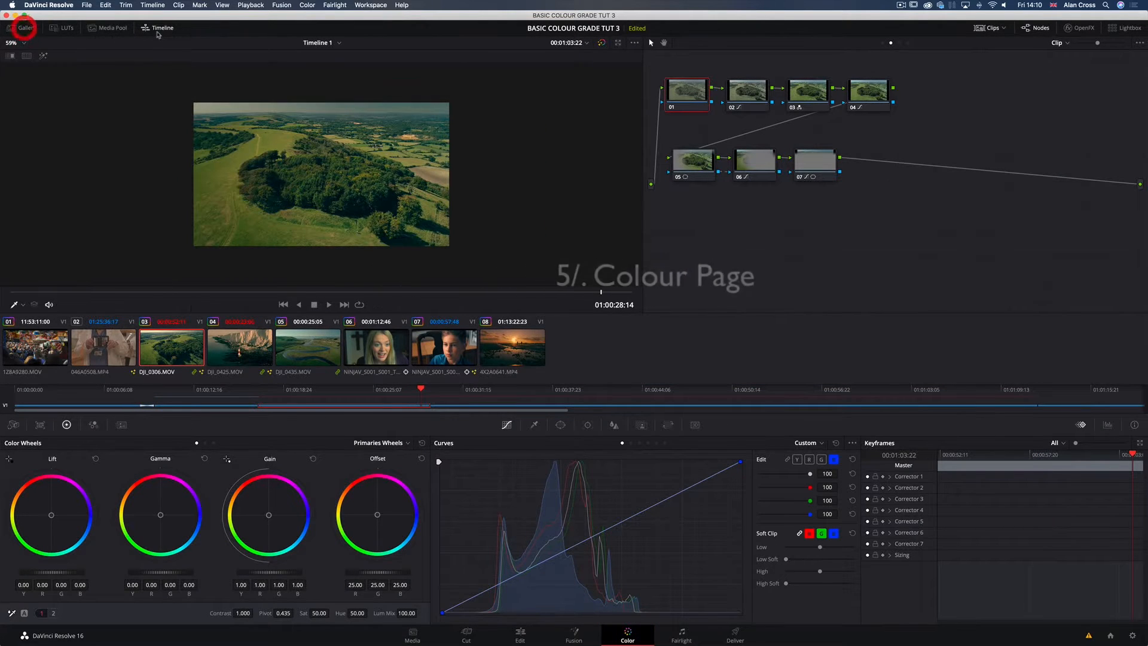
left_click(159, 28)
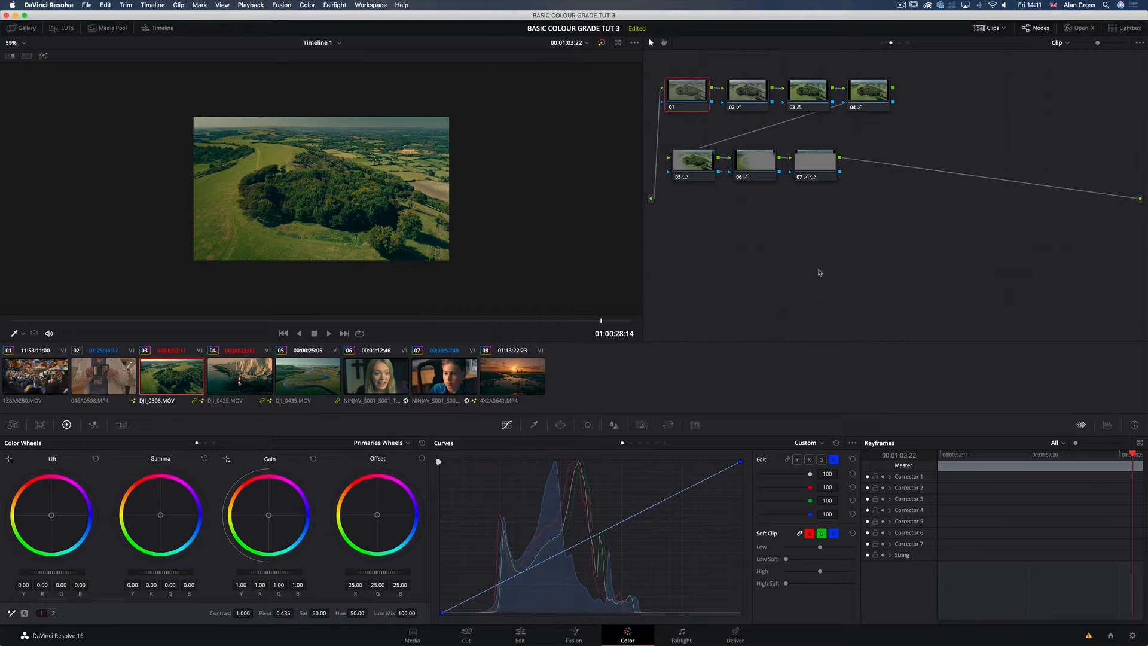
Step: Open the Fairlight page and review the audio track with the playhead at 01:00:05:09 and 01:02:26:22
left_click(682, 637)
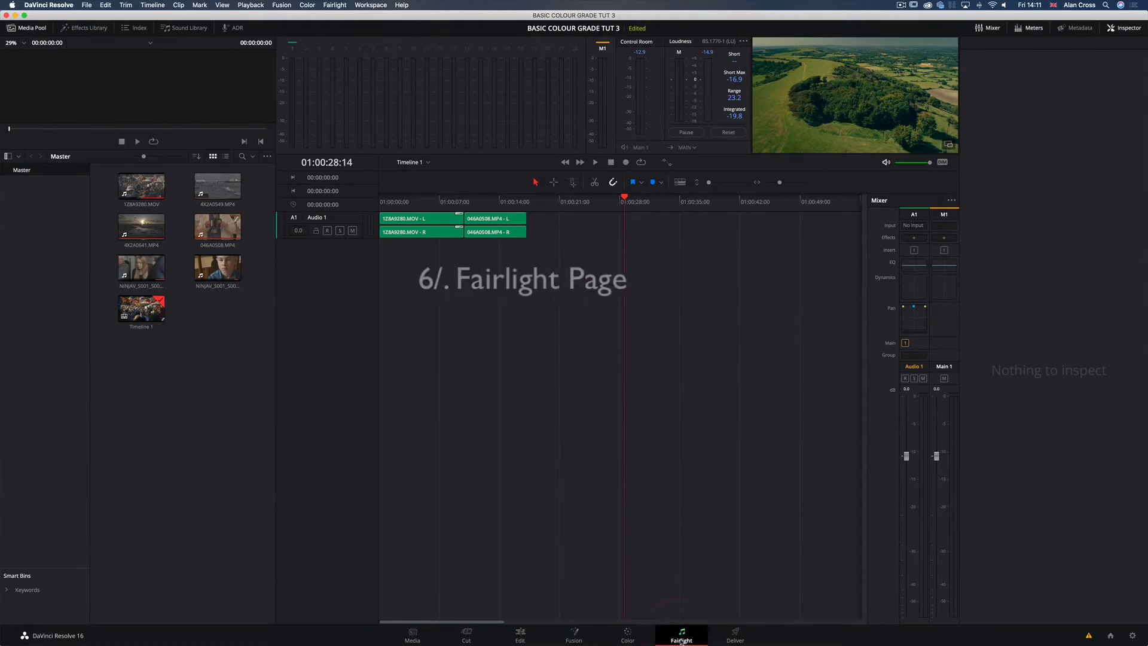
left_click(425, 201)
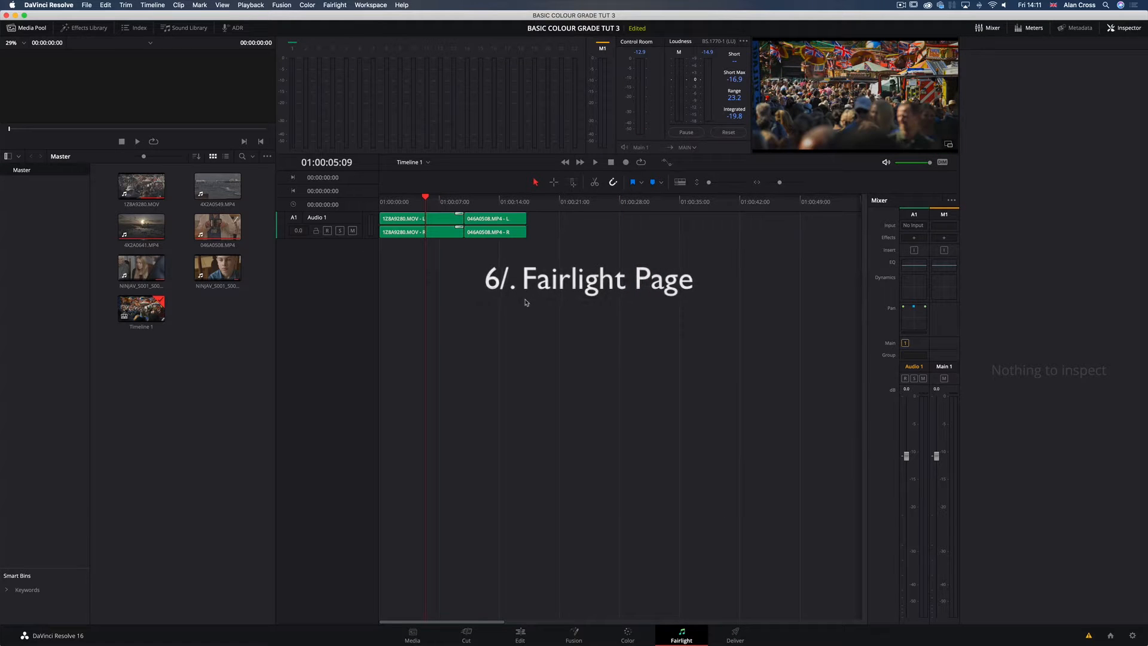
left_click(755, 202)
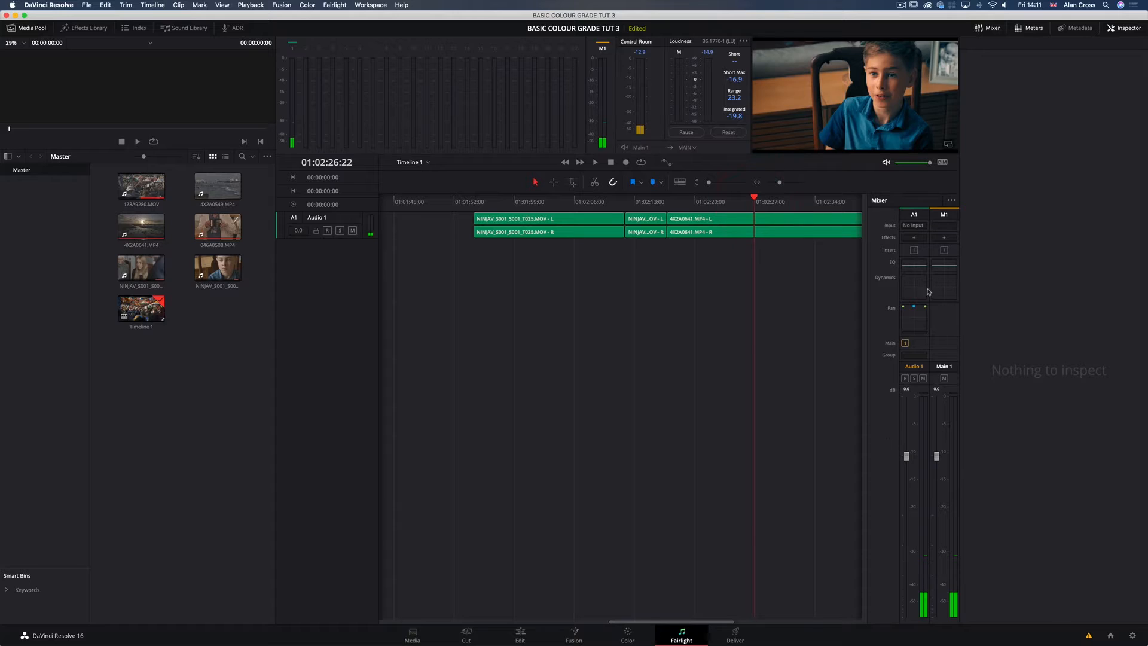
Step: Browse the effect categories available for the A1 channel in the Fairlight mixer, from Delay to Mastering
left_click(915, 238)
mouse_move(938, 259)
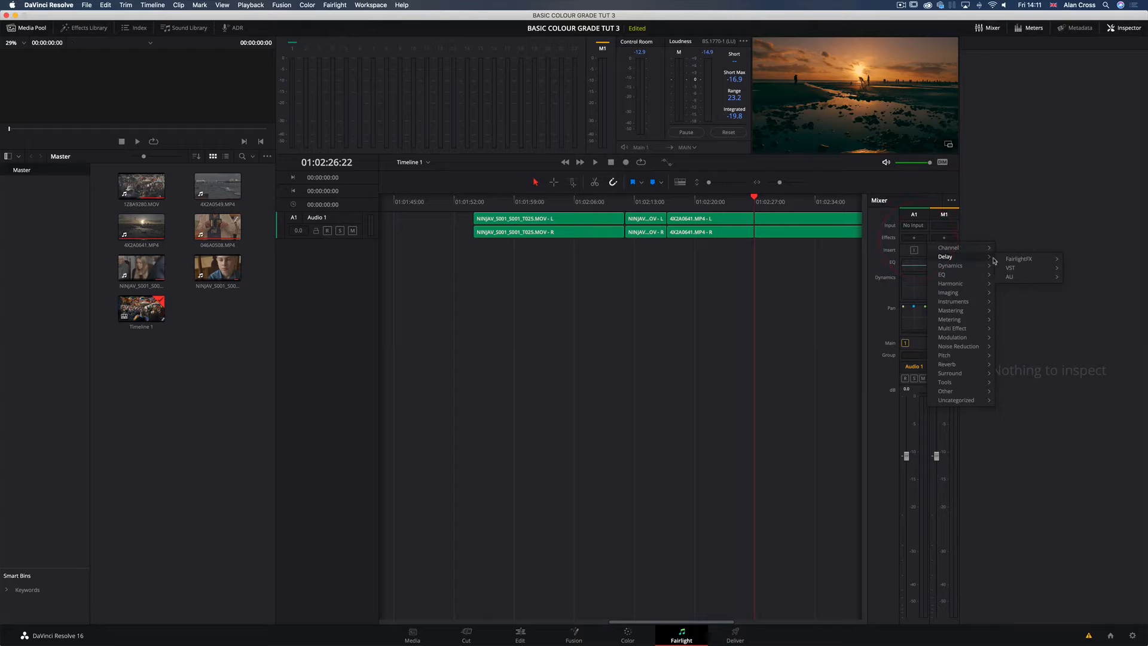
mouse_move(950, 310)
mouse_move(1016, 321)
mouse_move(958, 332)
Step: Open the Deliver page and set the timeline render range from 01:01:54:06 to 01:02:16:17
left_click(735, 635)
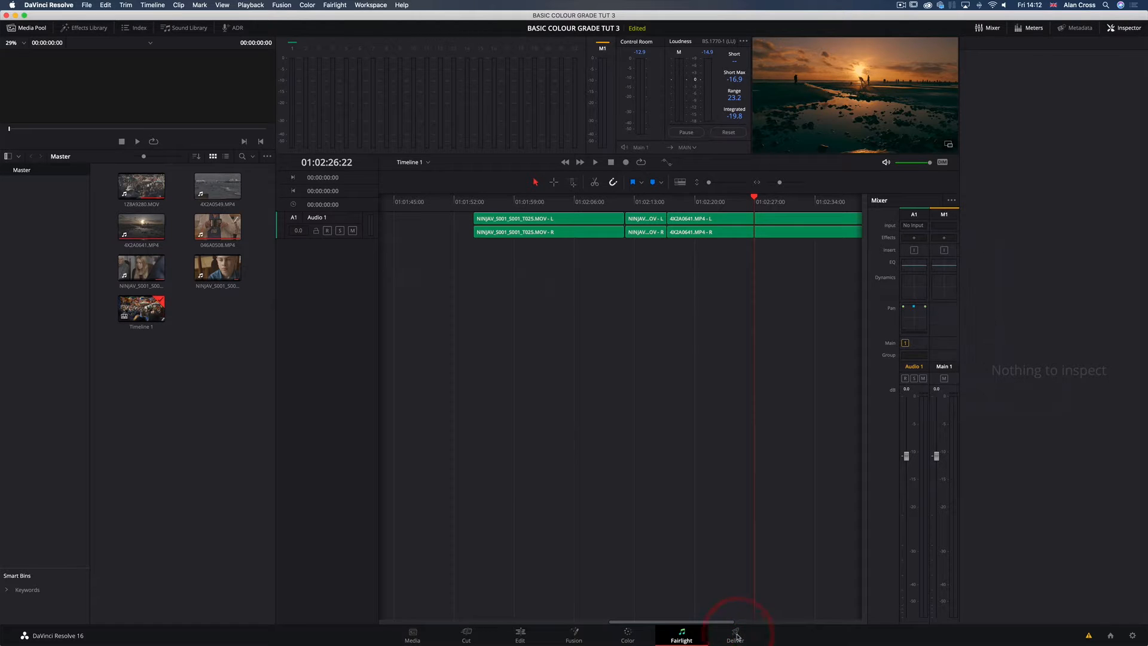
left_click(735, 635)
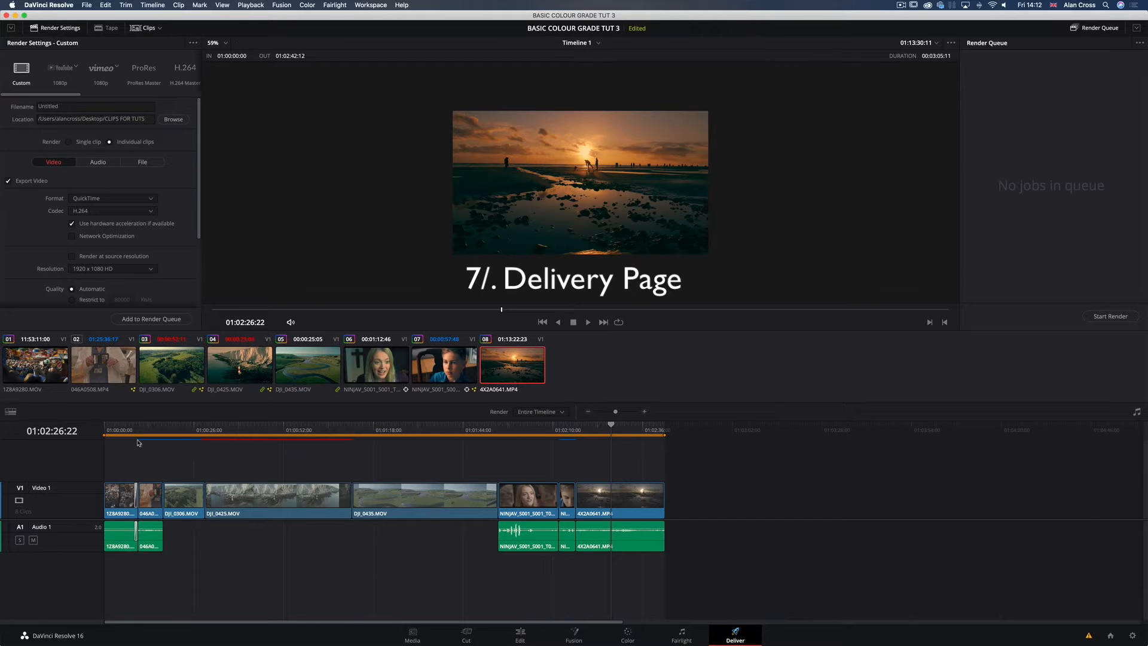
left_click(585, 445)
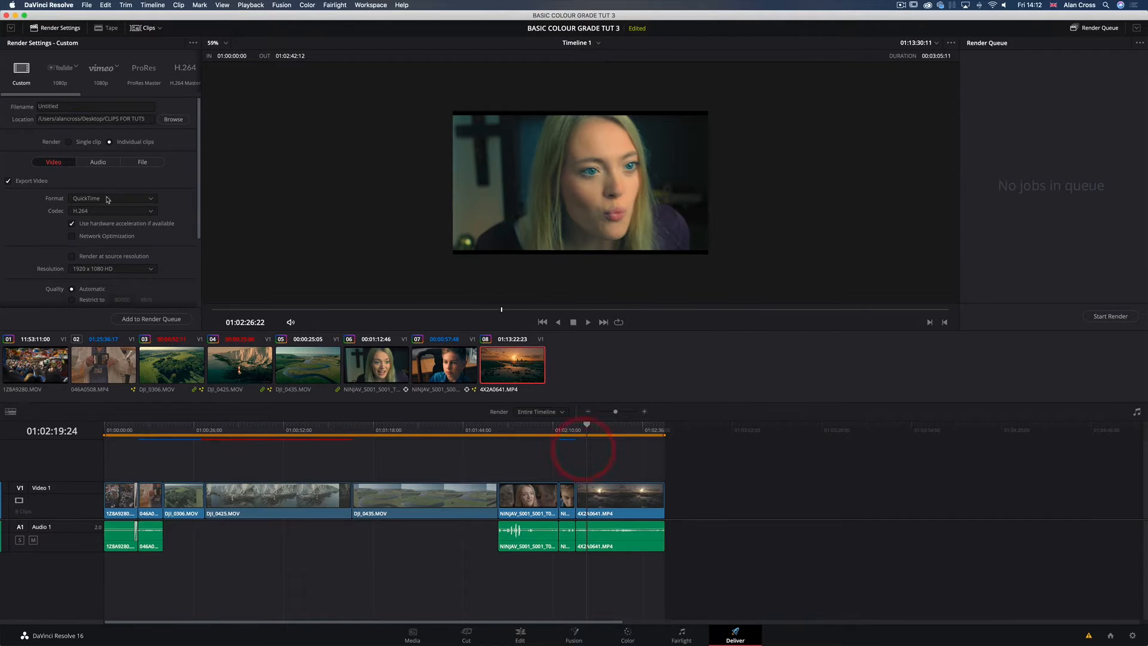
left_click_drag(200, 220, 199, 228)
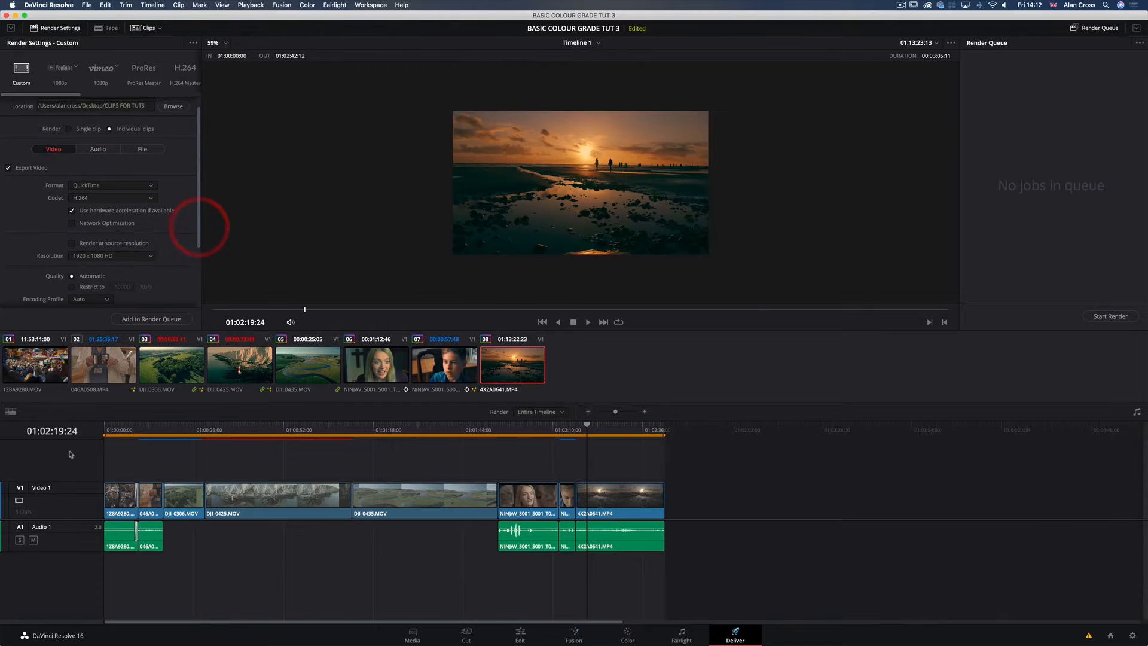
mouse_move(104, 435)
left_mouse_down()
mouse_move(658, 434)
mouse_move(499, 451)
left_mouse_up()
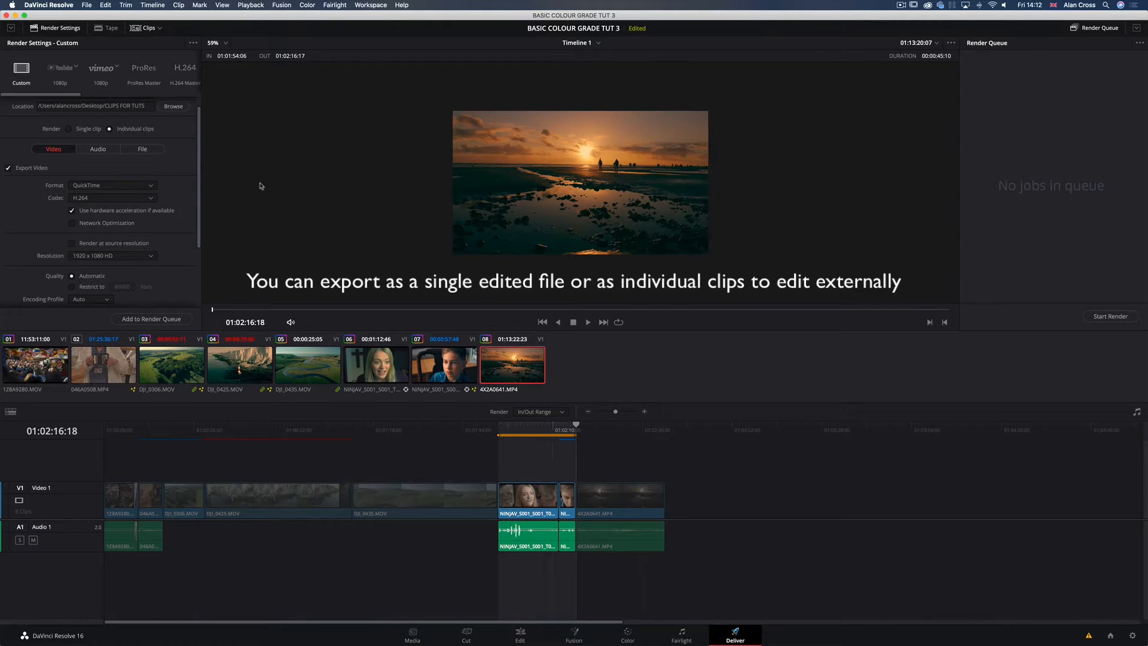
Step: Review the audio, video and file options in the custom render settings
scroll(196, 162, "up", 2)
left_click(98, 162)
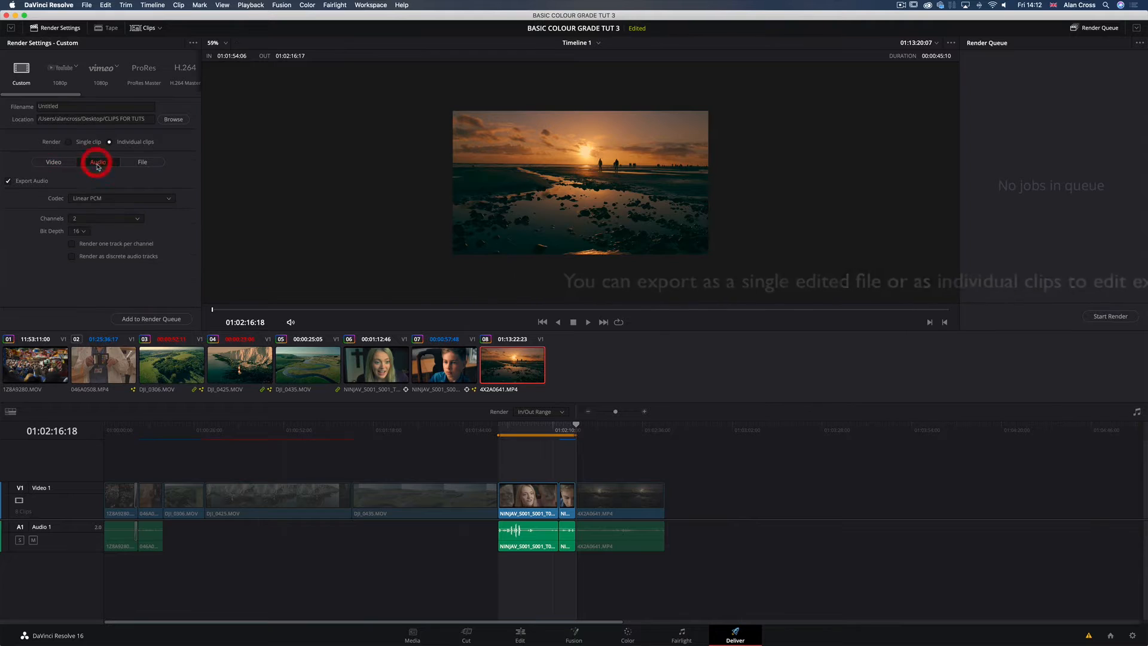
left_click(67, 165)
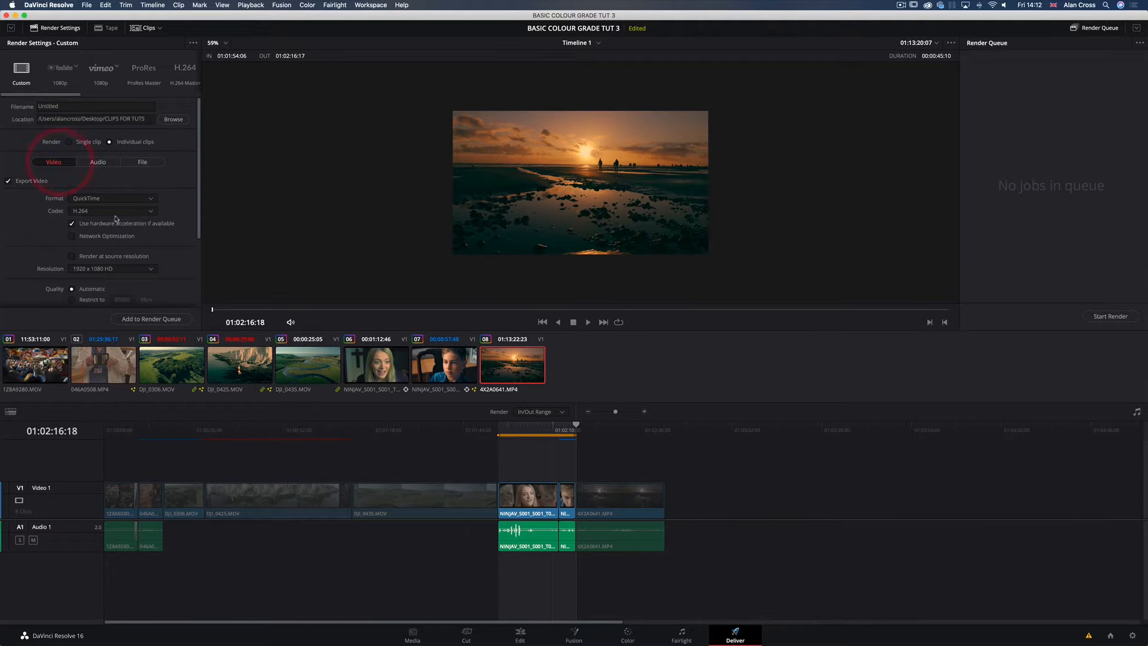
left_click(143, 162)
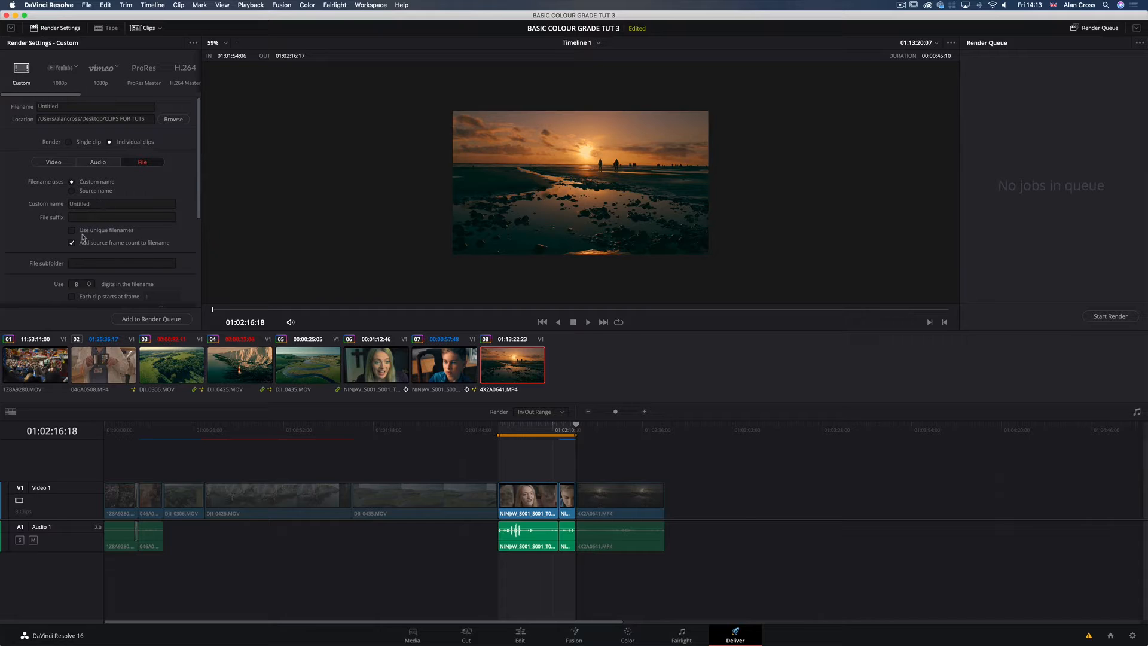
scroll(83, 237, "down", 5)
left_click_drag(199, 233, 197, 123)
left_click_drag(200, 176, 199, 266)
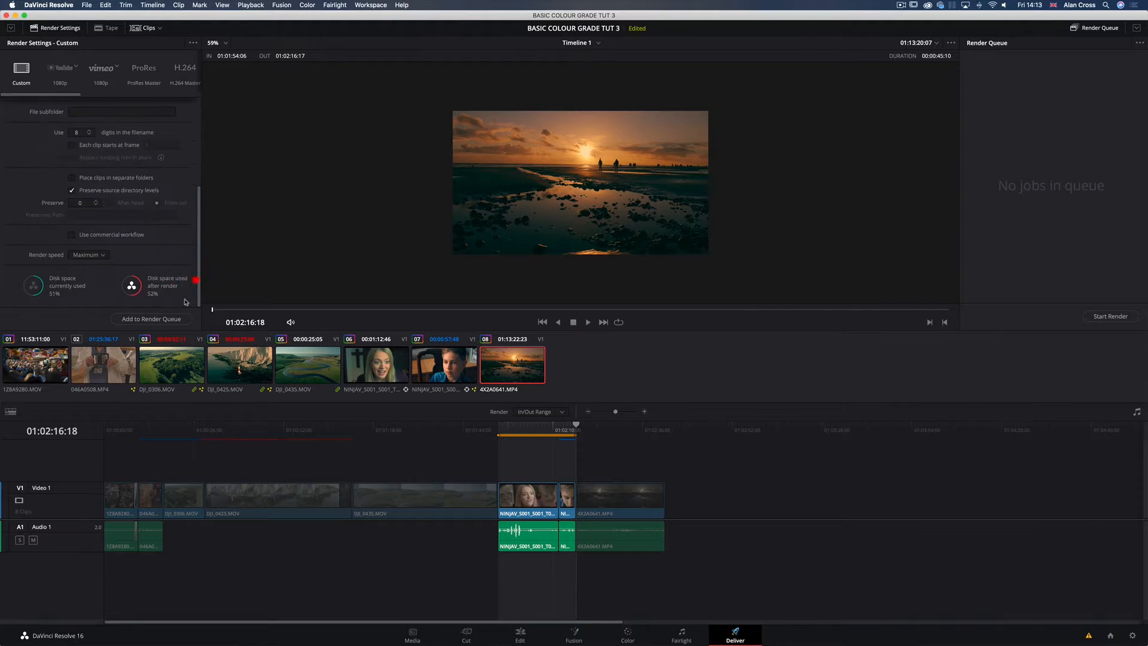
Step: Add the selected range to the render queue and remove that job again
left_click(157, 319)
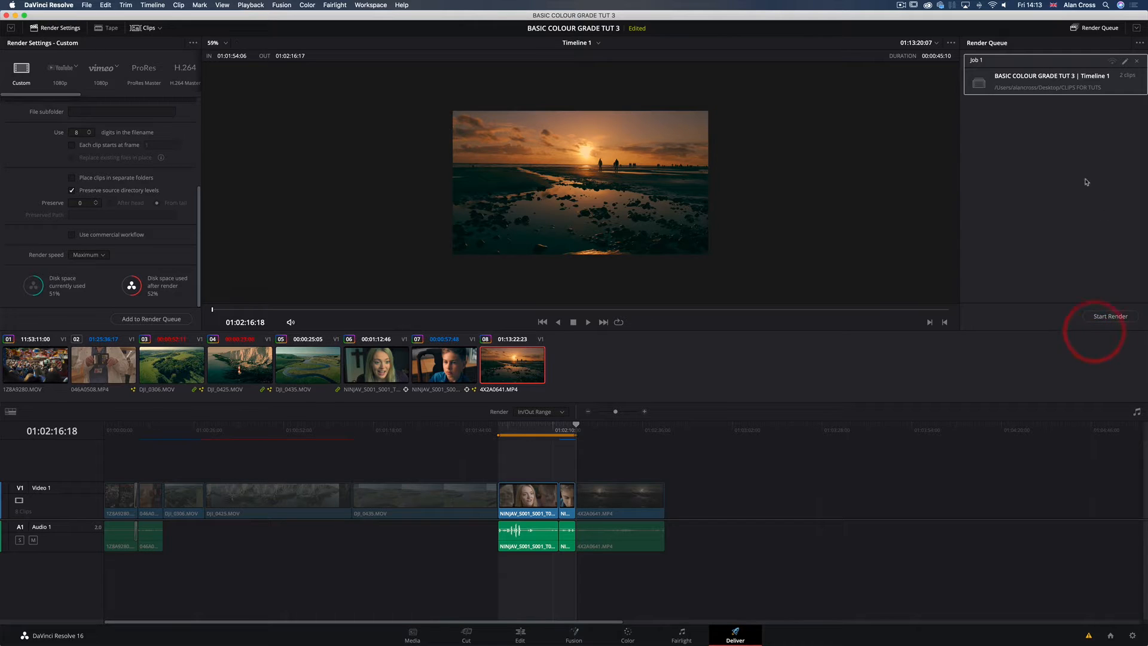
left_click(1138, 62)
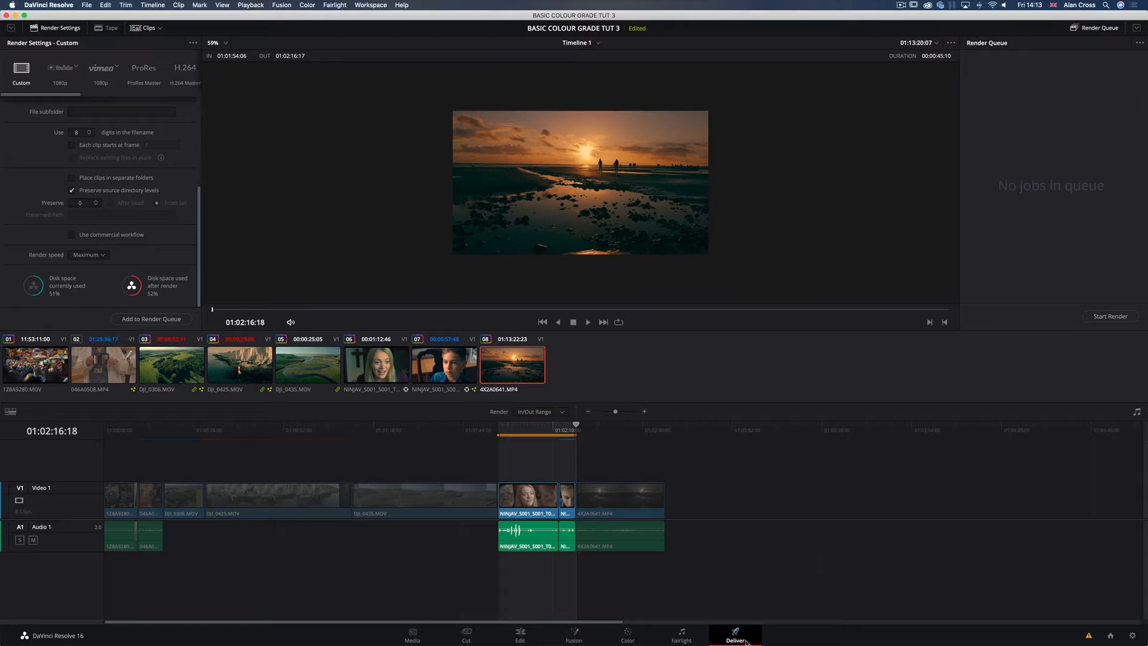
Step: Open the Media page with the media storage browser shown and list the contents of the MAC HD drive
left_click(413, 636)
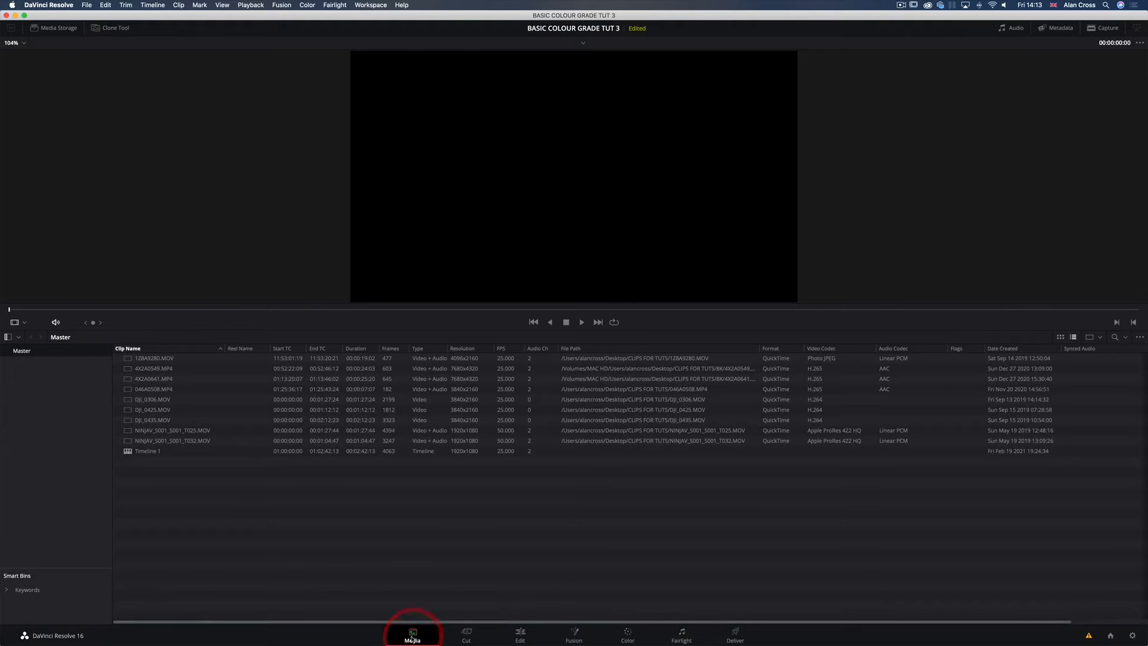
left_click(57, 28)
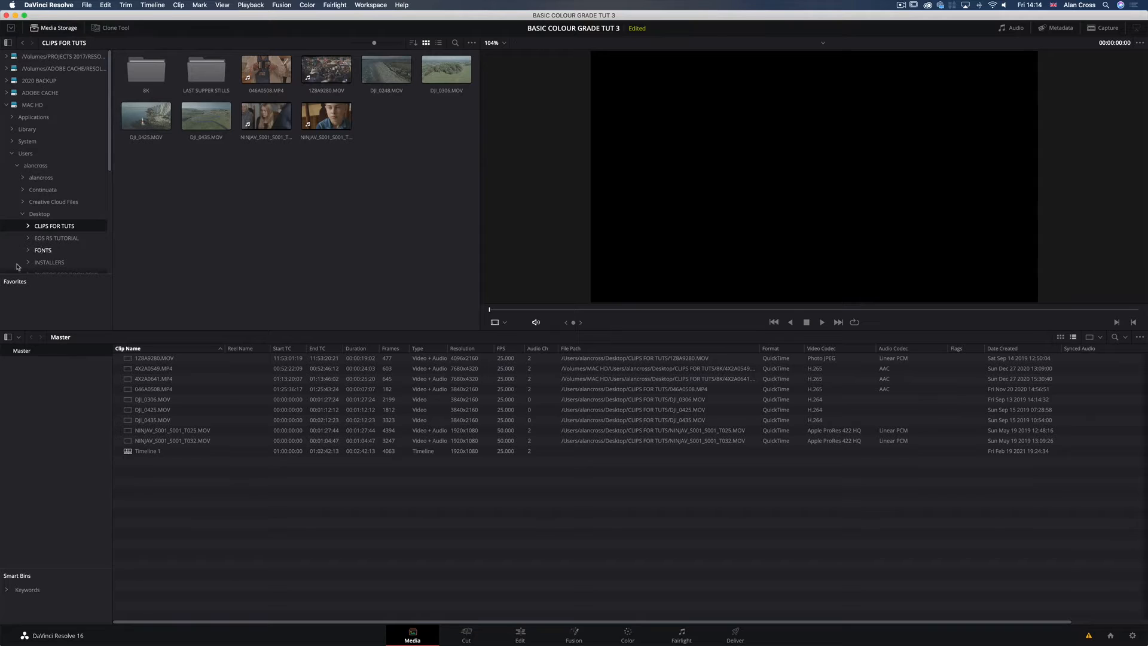
left_click(6, 105)
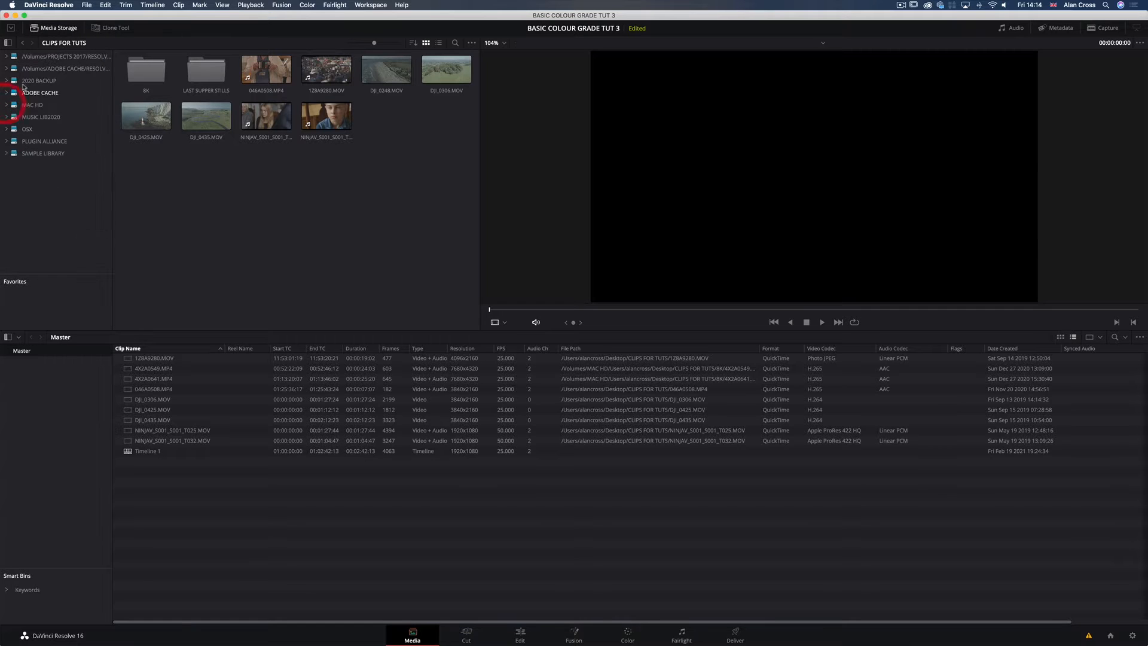
left_click(27, 105)
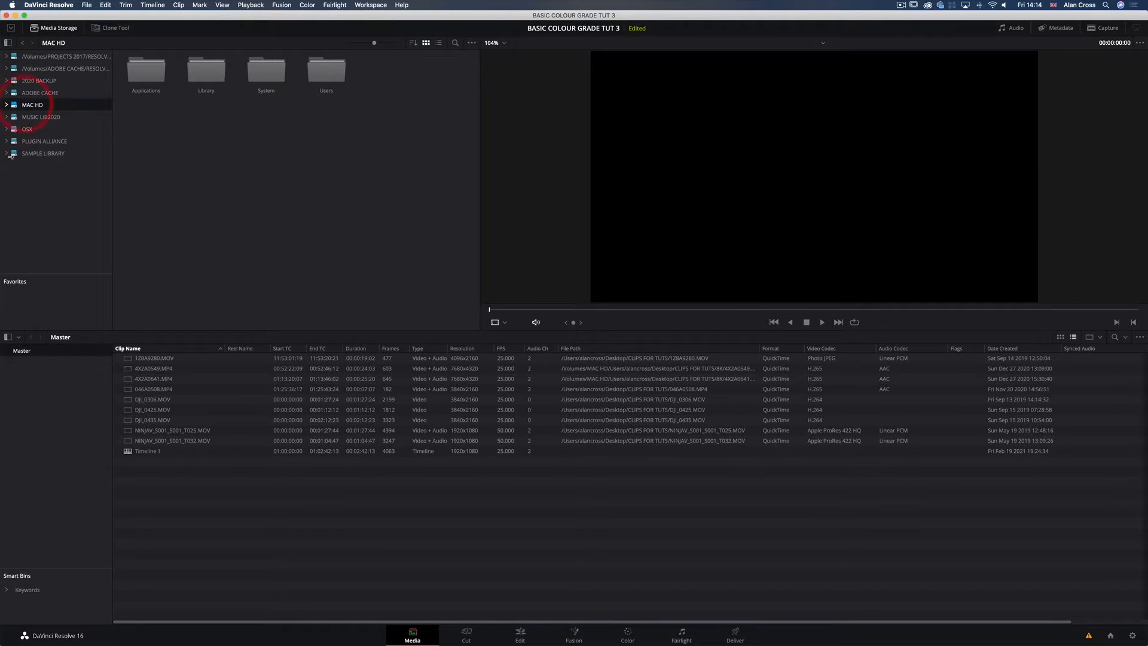
Step: Browse through the user's home folder and Desktop to CLIPS FOR TUTS and preview NINJAV_S001_S001_T032.MOV
double_click(343, 75)
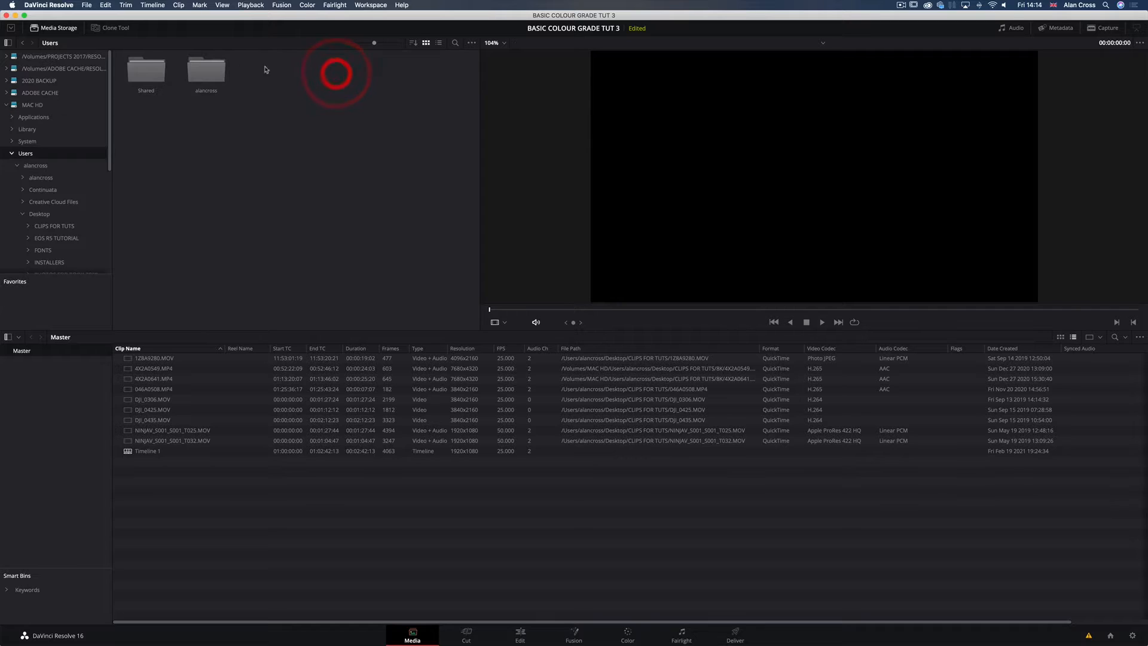
double_click(188, 68)
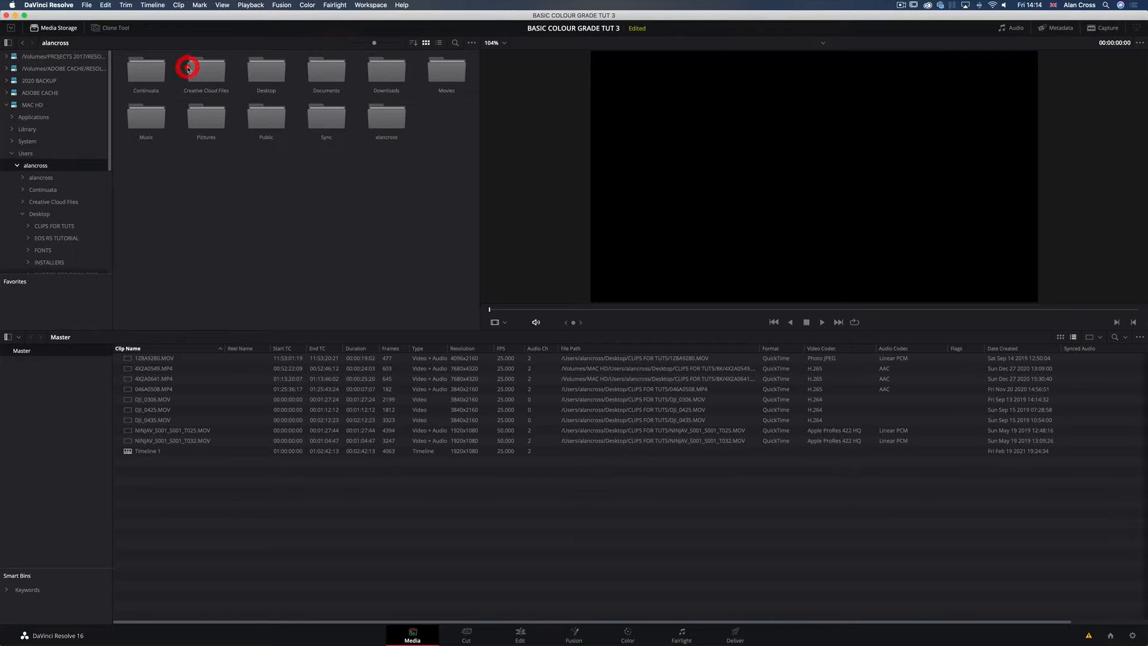
double_click(266, 71)
double_click(156, 74)
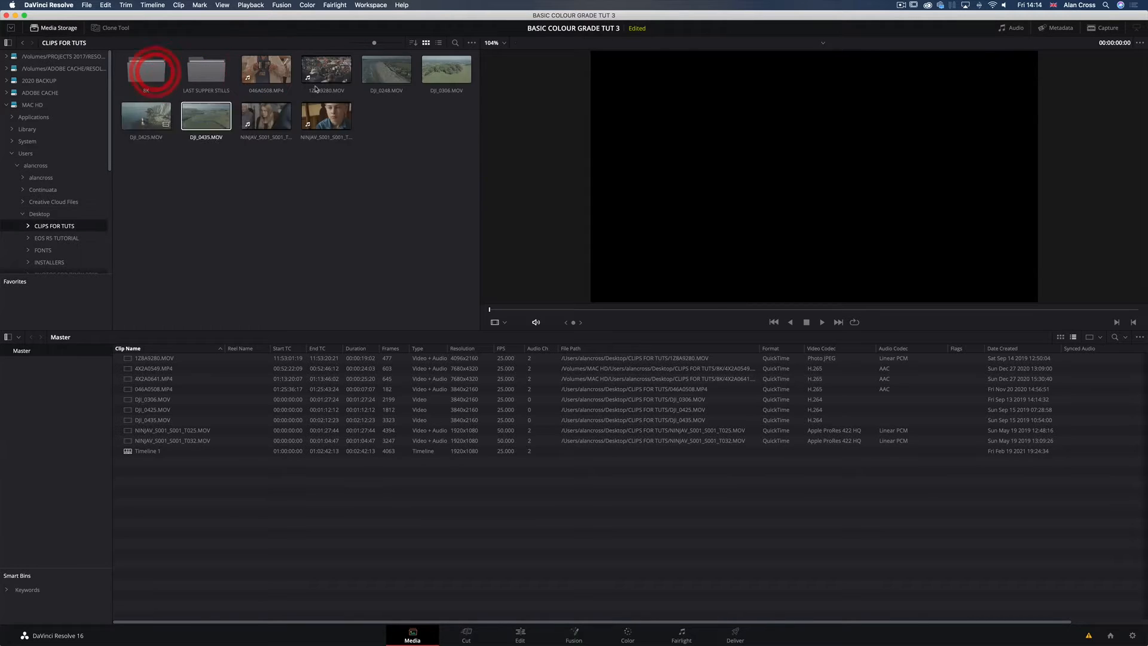
left_click(326, 116)
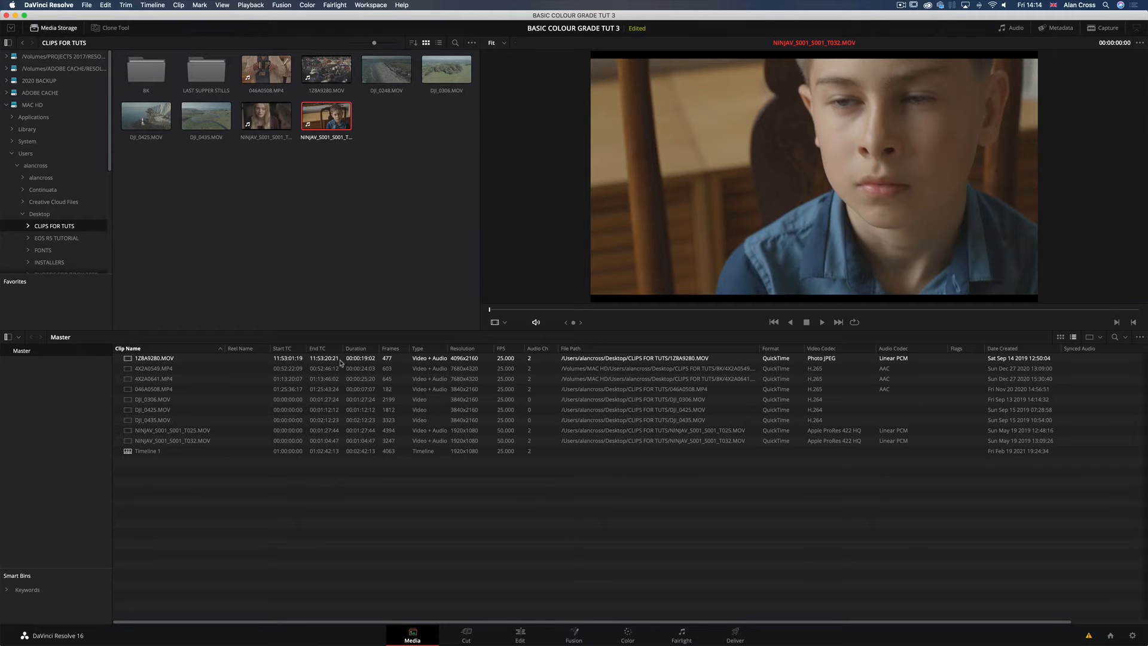
Step: View the Cut page and open the Edit page with its media pool shown
left_click(466, 635)
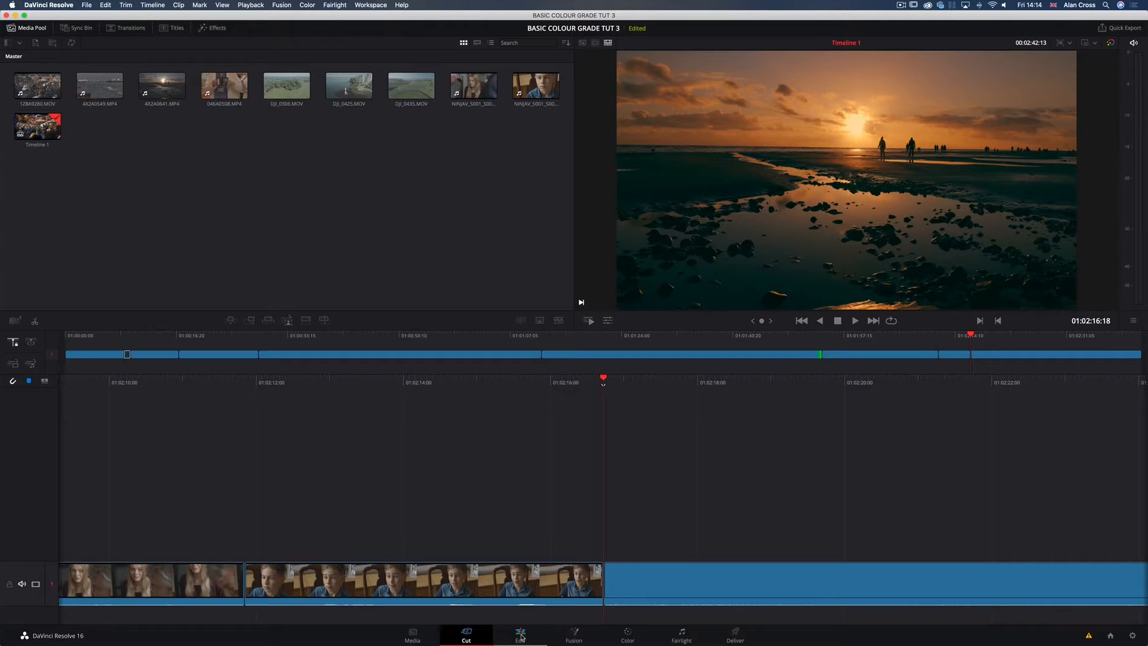
left_click(521, 635)
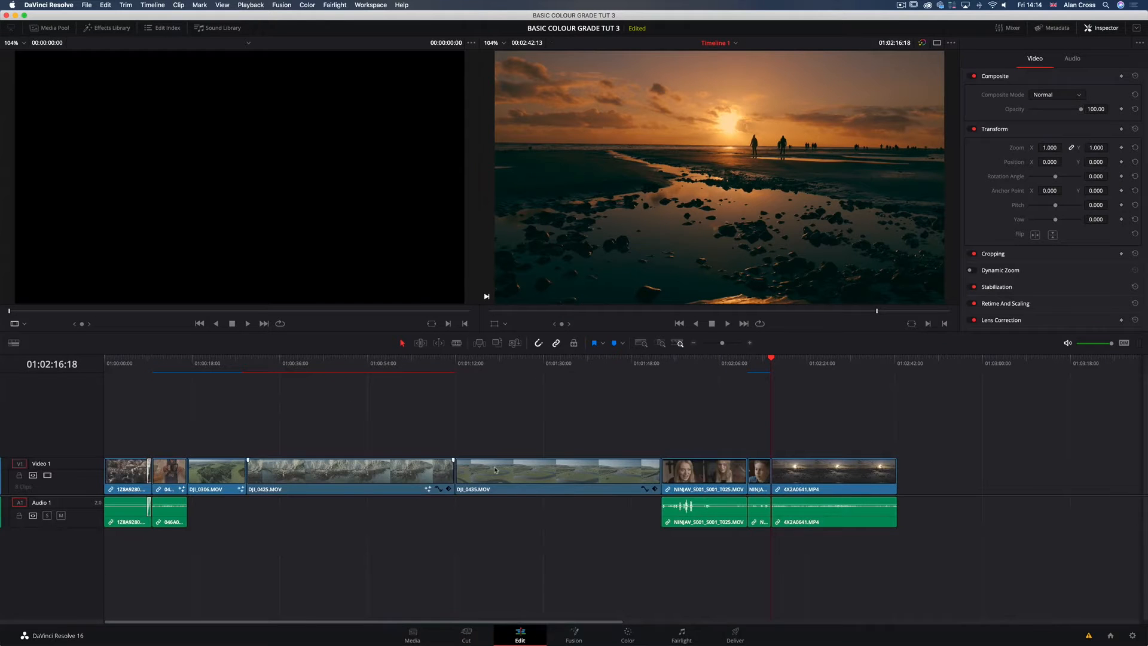
left_click(56, 30)
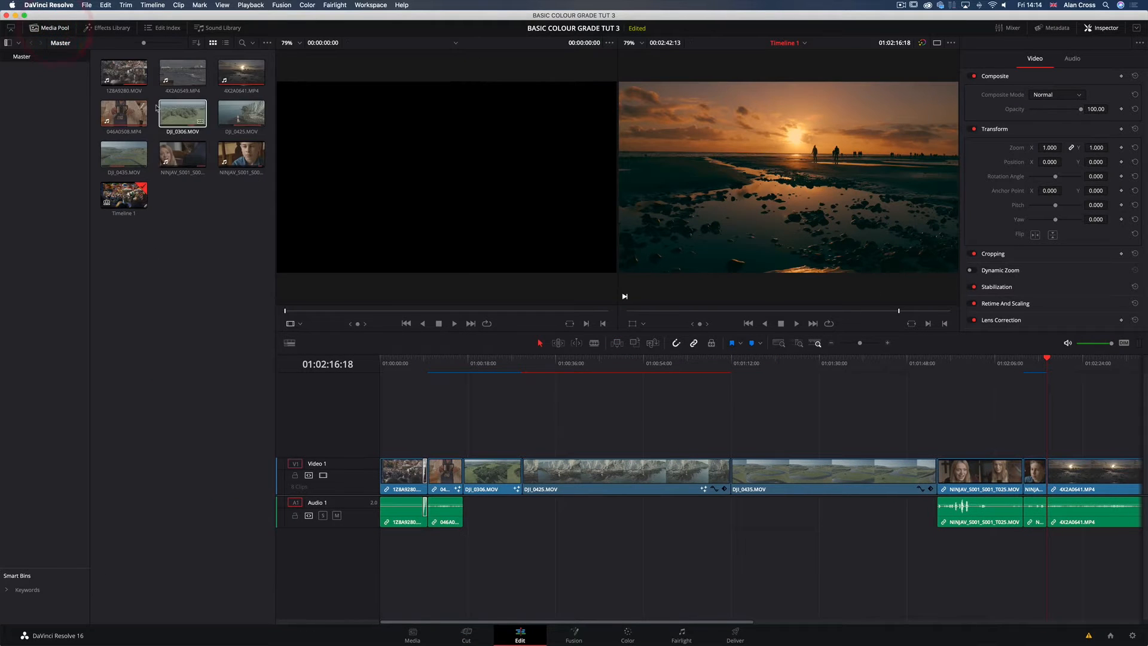
left_click(117, 70)
left_click(162, 251)
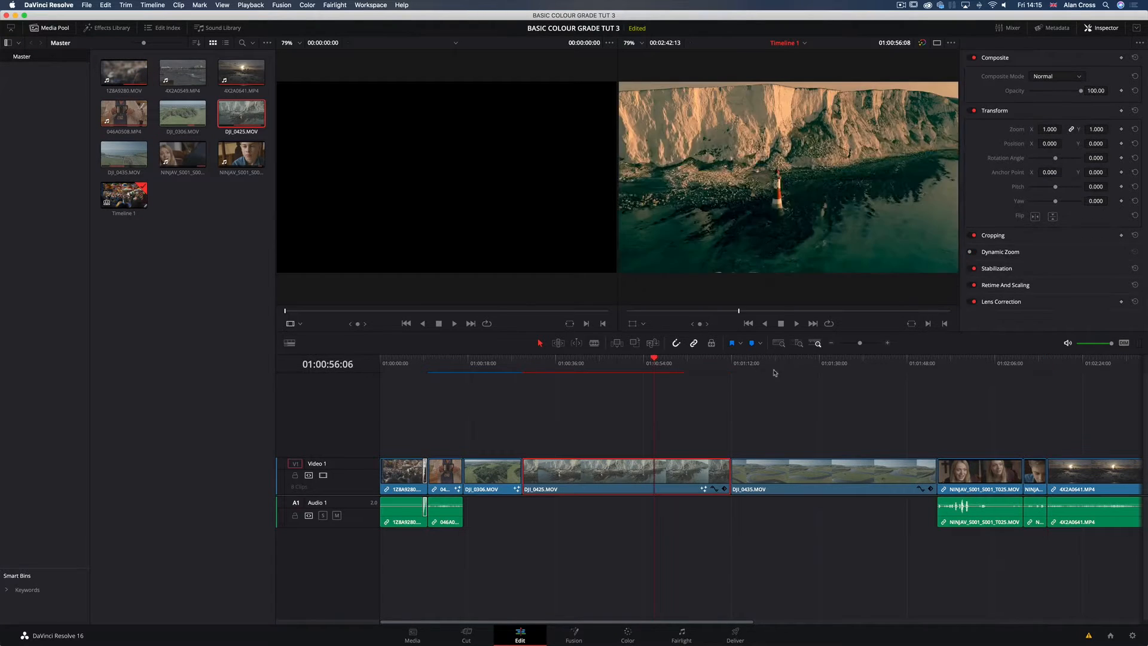
Step: Move the Edit timeline playhead to 01:02:19:23 and clear the clip selection
left_click_drag(789, 363, 938, 378)
scroll(837, 399, "right", 3)
scroll(813, 383, "right", 1)
left_click(672, 547)
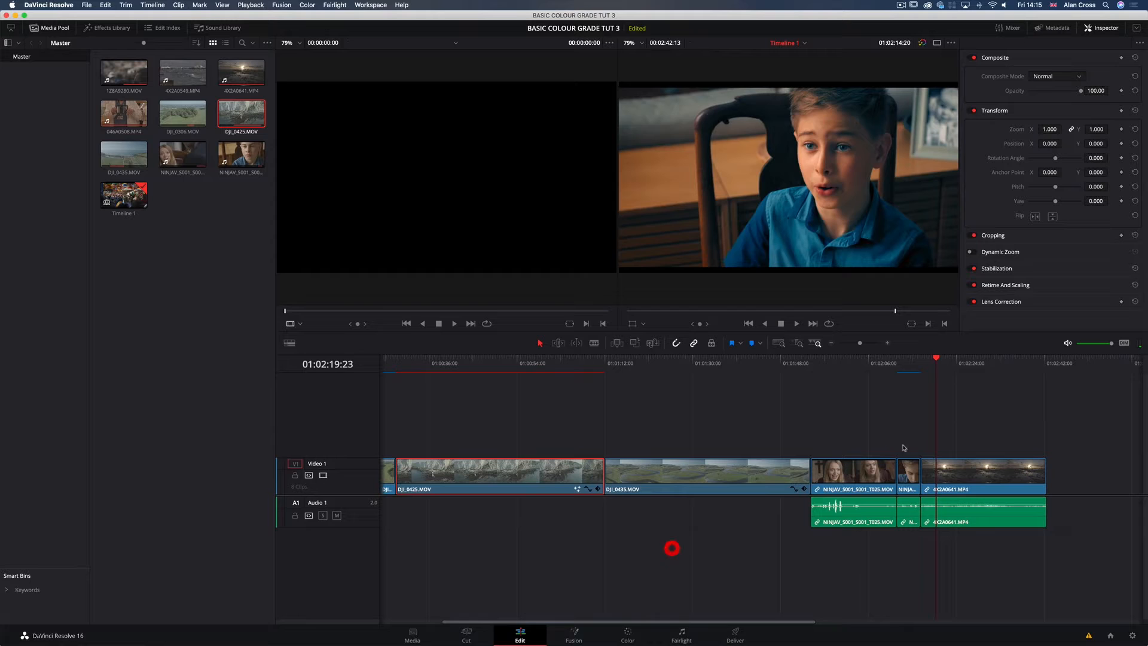
Step: View the Fusion page and open the Color page with its stills gallery shown
left_click(573, 634)
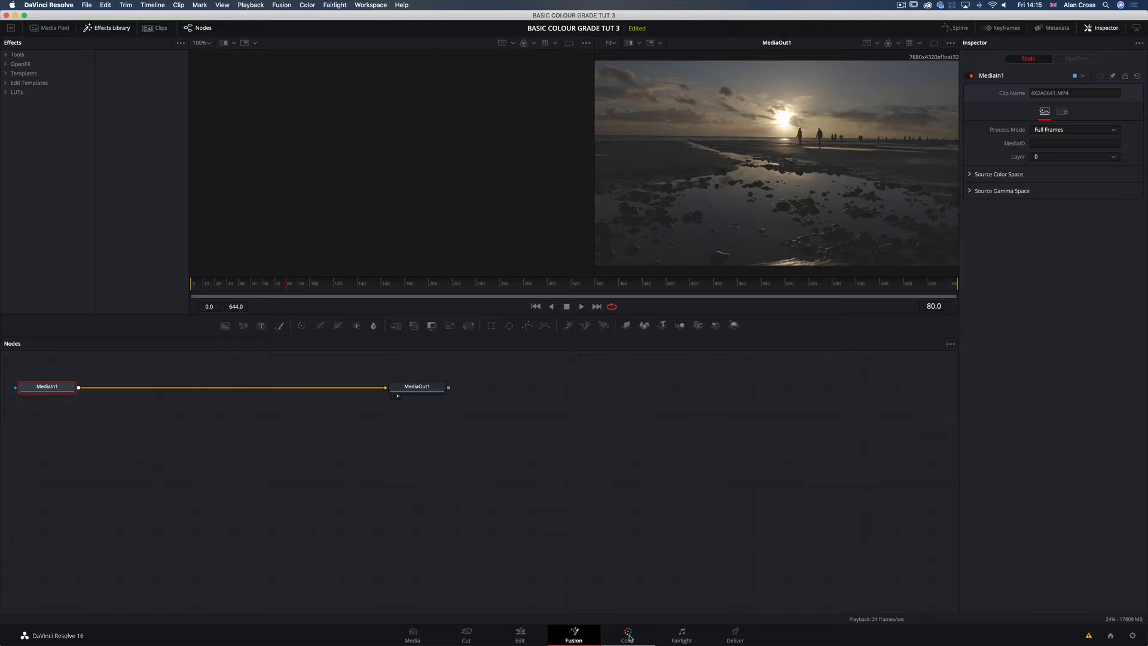
left_click(628, 638)
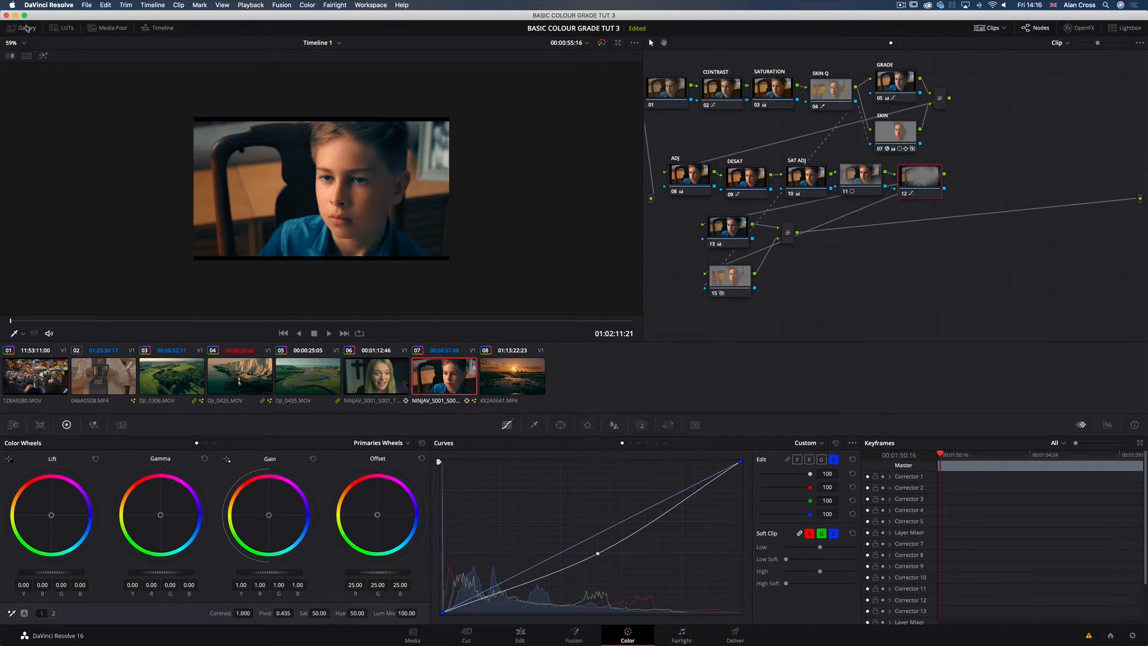
left_click(24, 27)
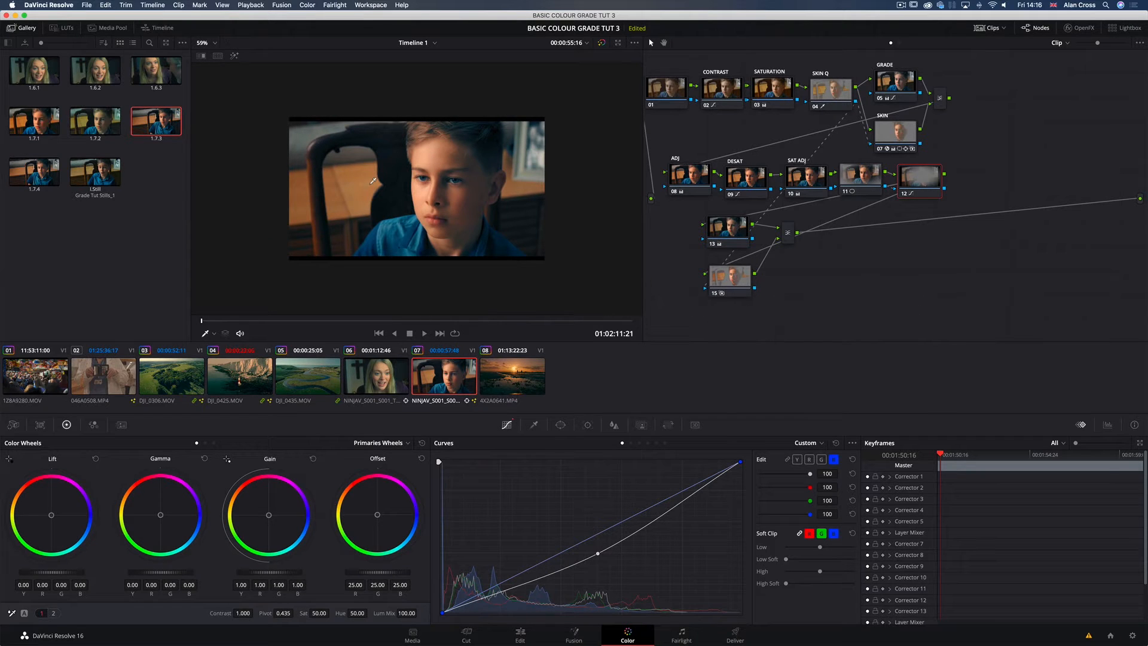
Step: Grab a still of graded clip 07 into the gallery and delete all of the clip's nodes
key("alt+super+g")
scroll(937, 66, "left", 1)
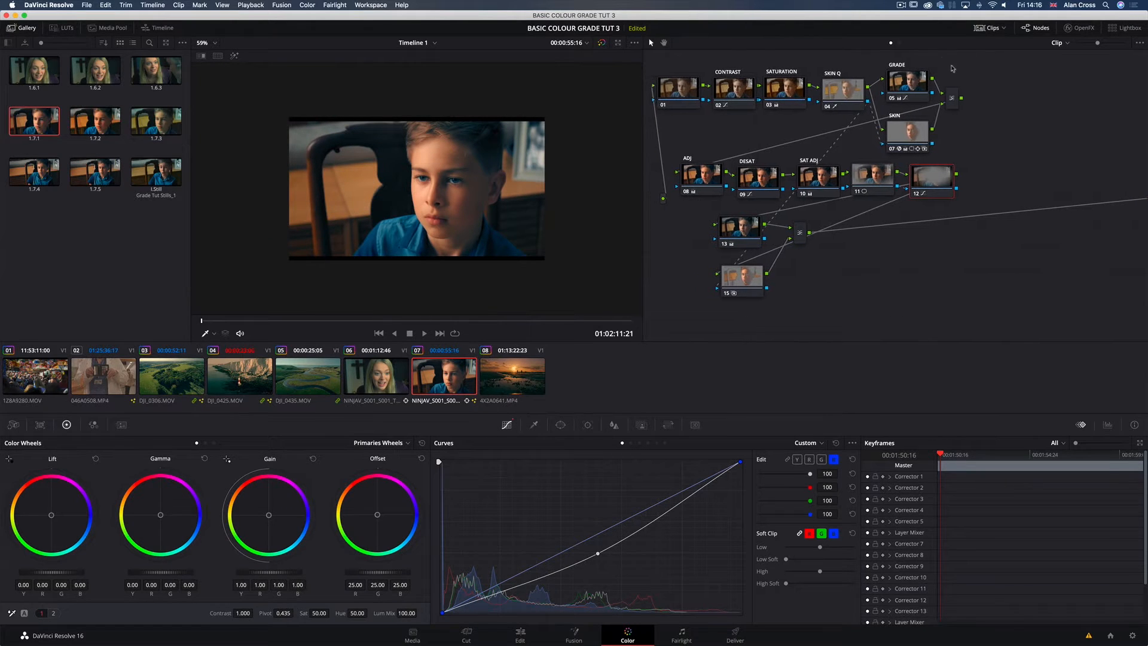
left_click_drag(978, 66, 689, 263)
left_click_drag(961, 294, 670, 71)
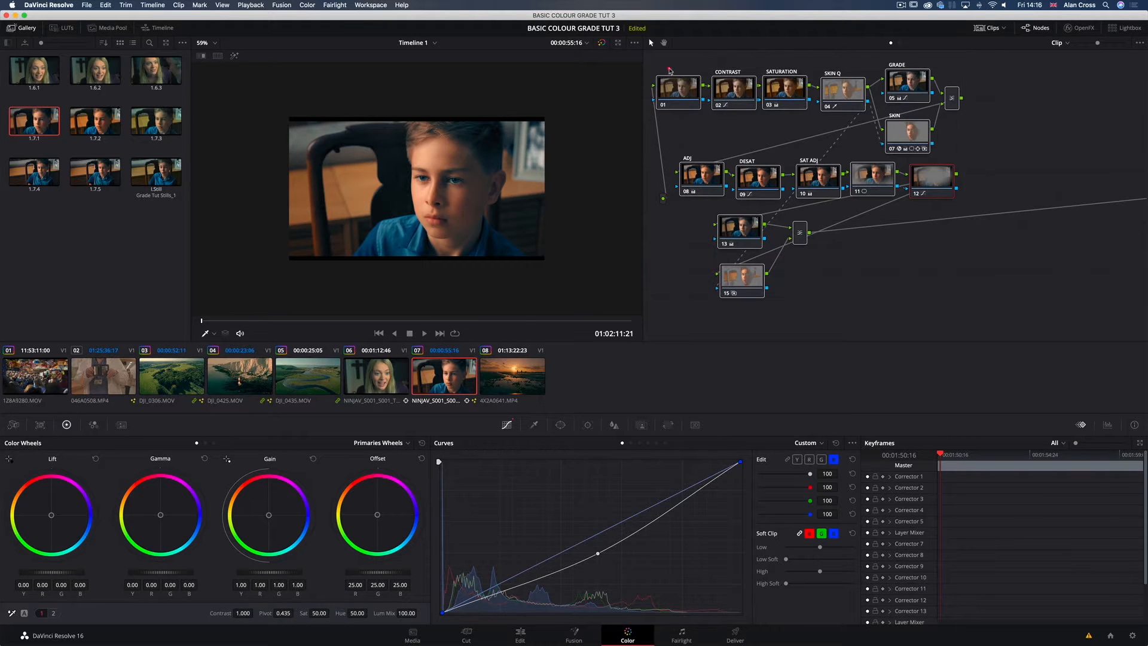
key("BackSpace")
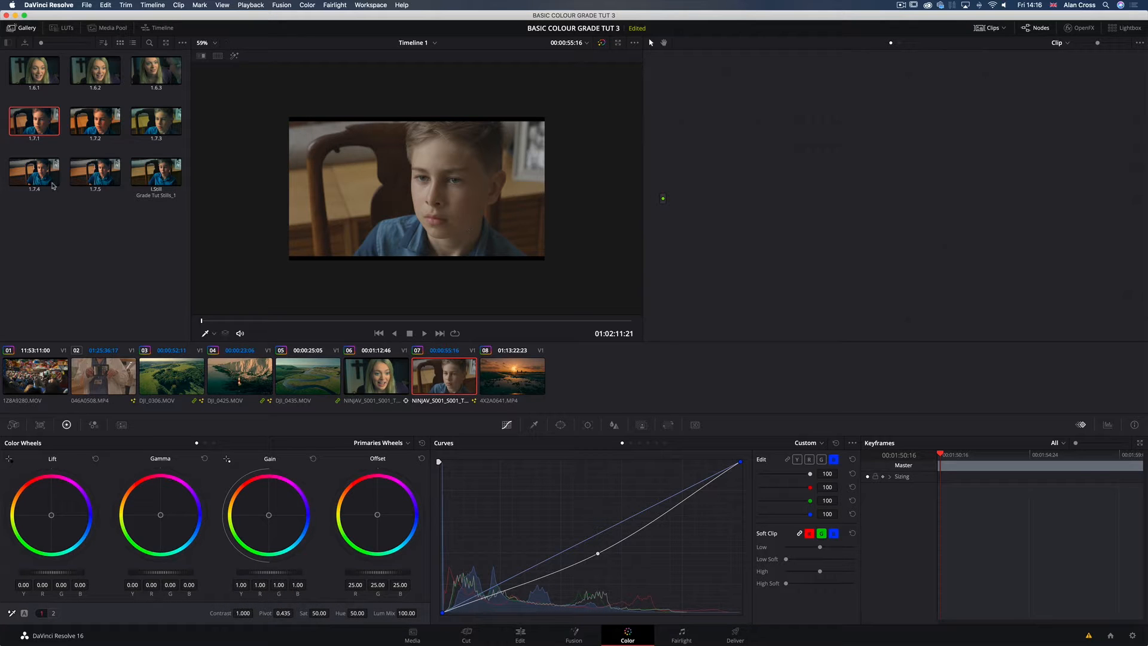
Step: Apply the grade from still 1.7.1 to clip 07 and delete all of its nodes again
left_click(51, 128, "ctrl")
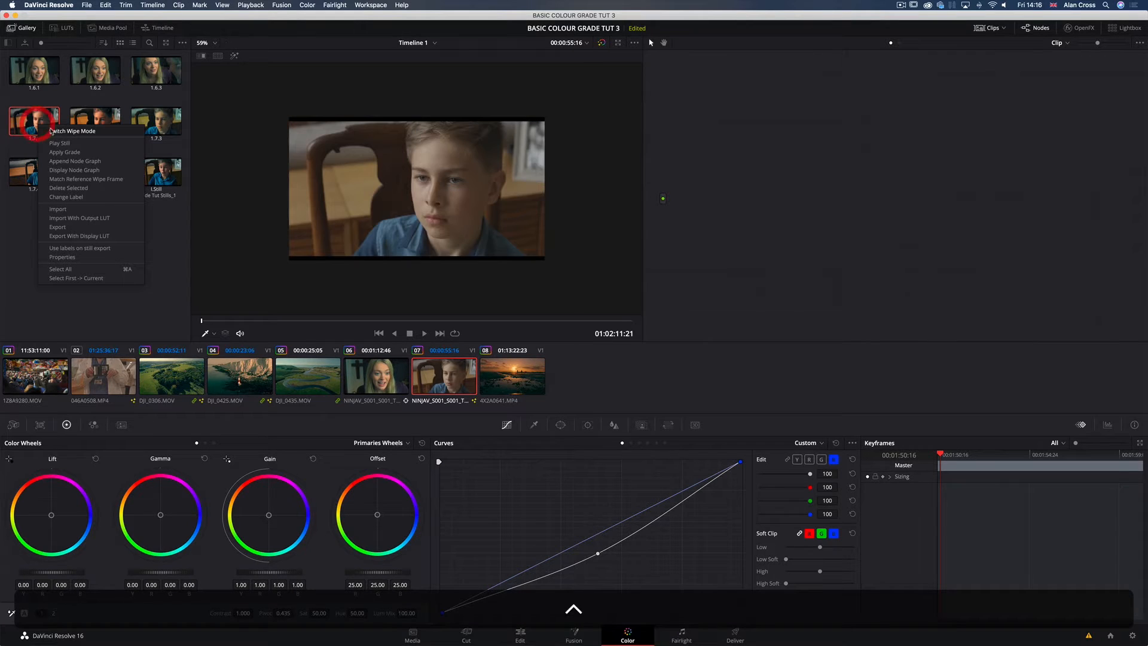
left_click(62, 152)
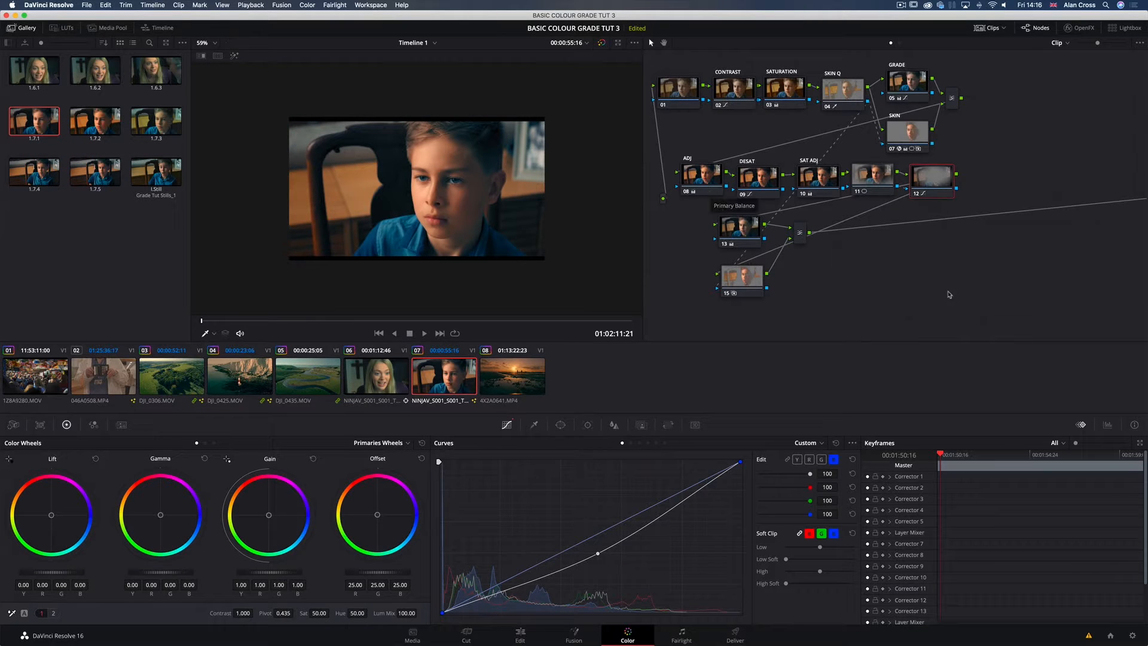
left_click_drag(950, 291, 652, 60)
key("BackSpace")
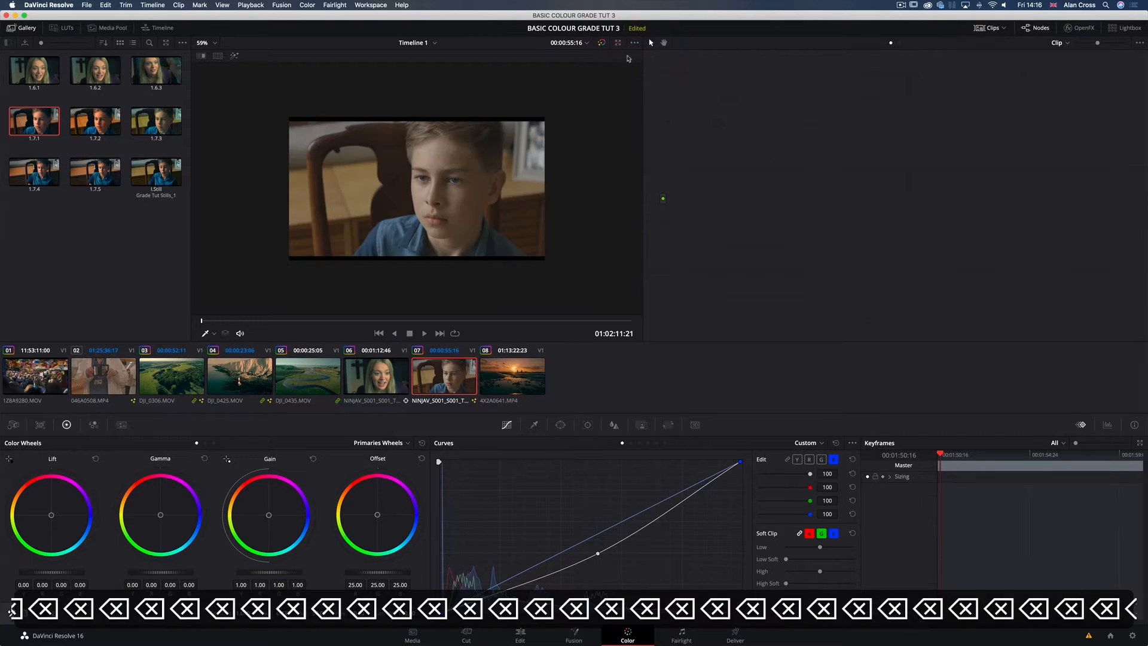
Step: Apply the grade from still 1.6.2 to clip 07 and scrub the viewer through the clip to 01:02:15:16
right_click(103, 77)
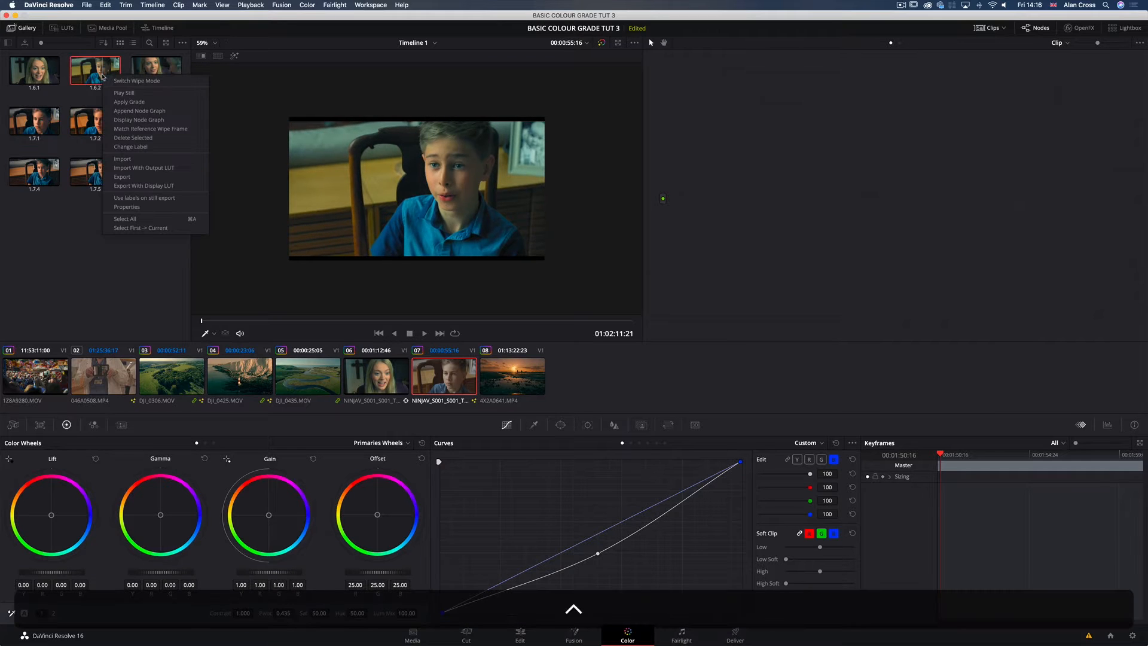
left_click(116, 101)
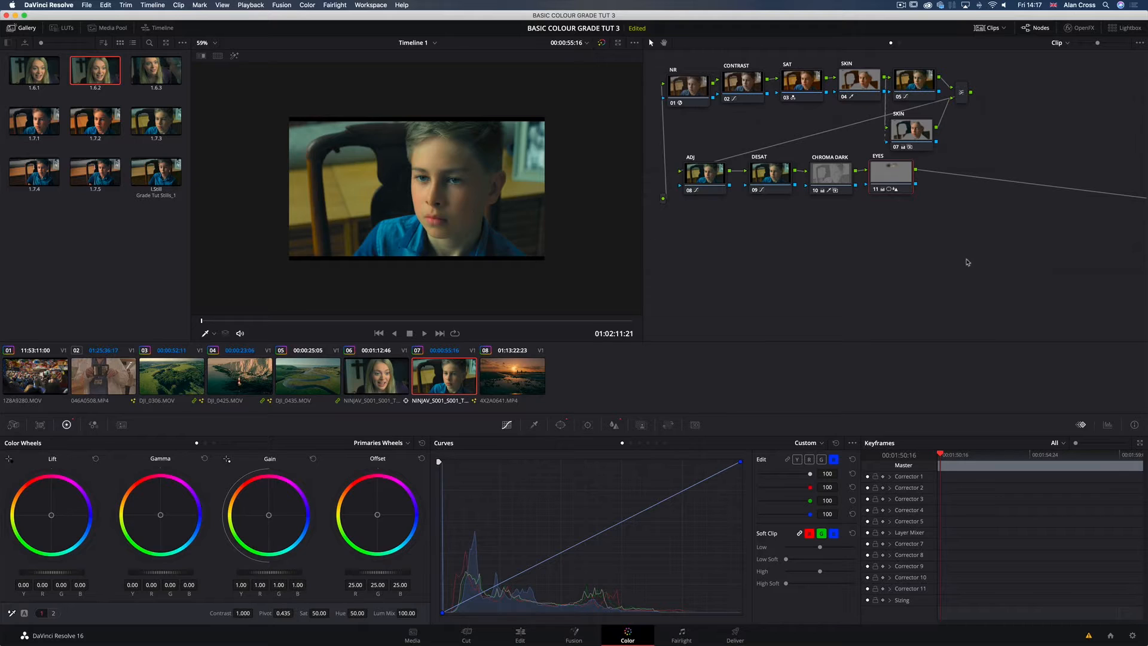
left_click(474, 323)
left_click(533, 322)
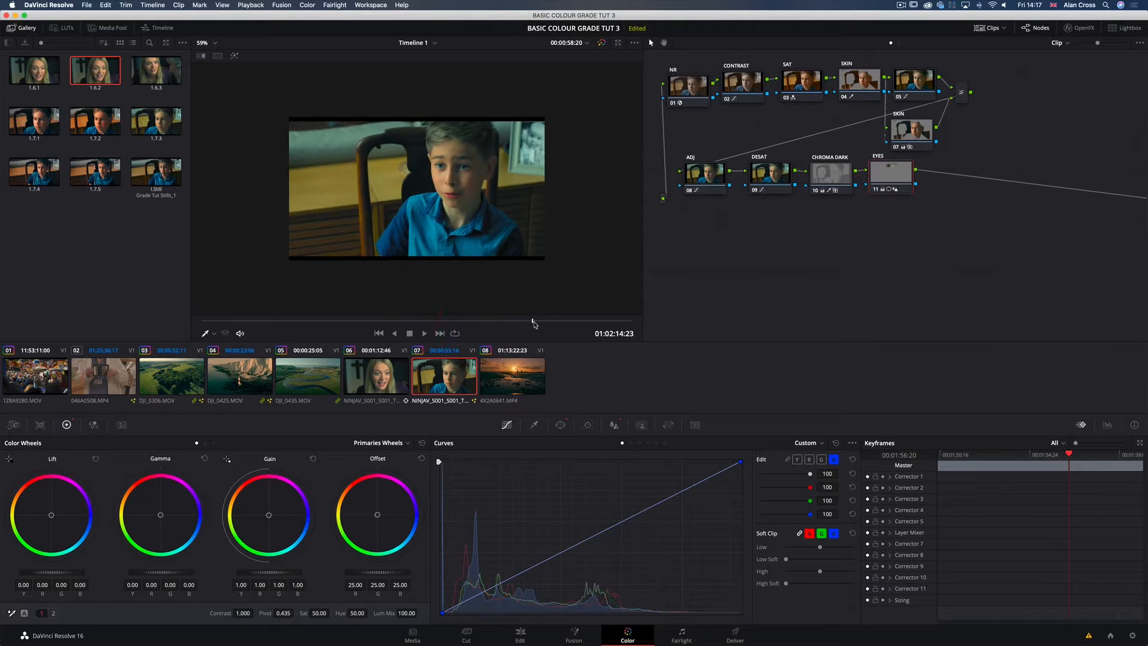
left_click(539, 321)
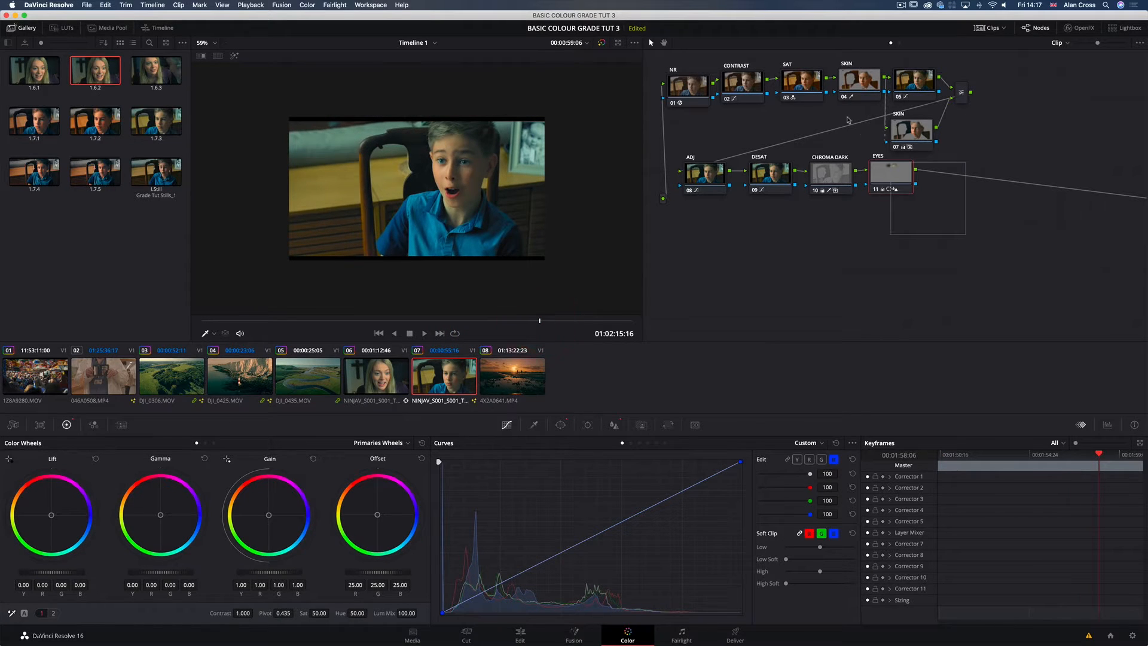
Step: Select all nodes of the grade on clip 07 and delete them
left_click(689, 78)
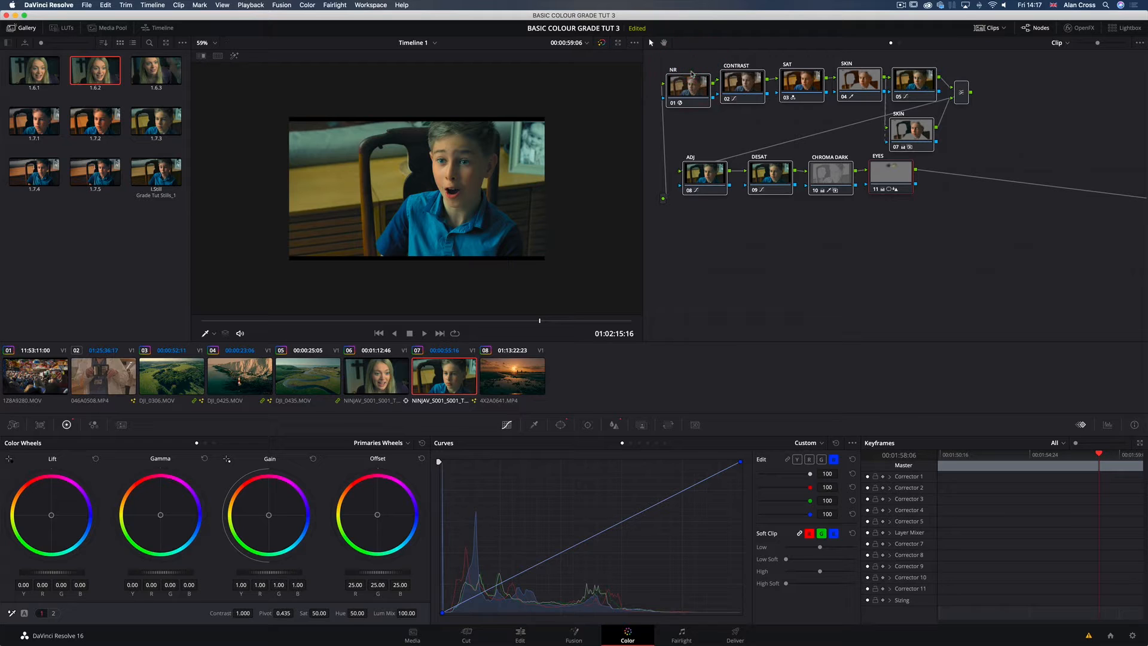
key("BackSpace")
key("BackSpace")
key("BackSpace")
key("BackSpace")
key("BackSpace")
key("BackSpace")
key("BackSpace")
key("BackSpace")
key("BackSpace")
key("BackSpace")
key("BackSpace")
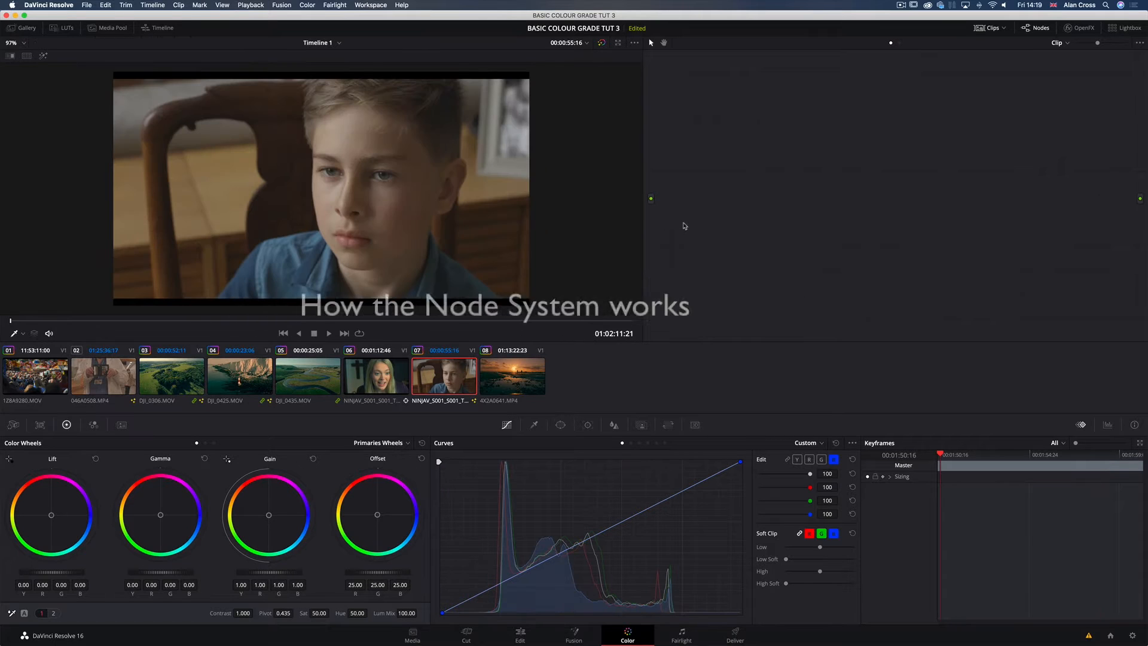
left_click(968, 138)
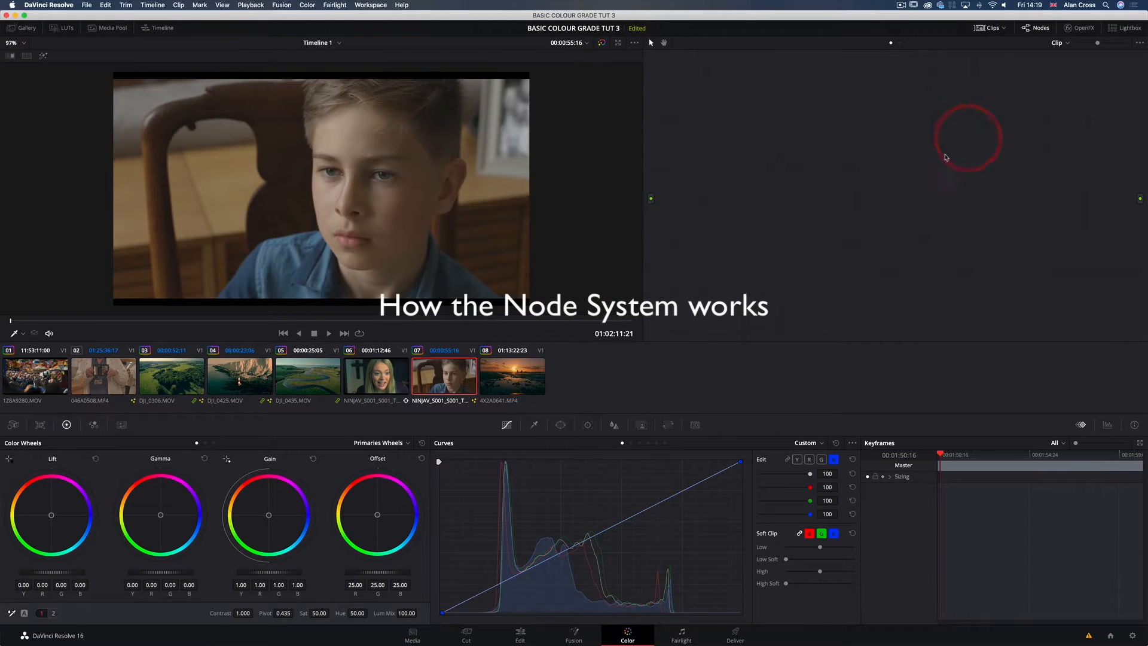
left_click(651, 198)
left_click(651, 199)
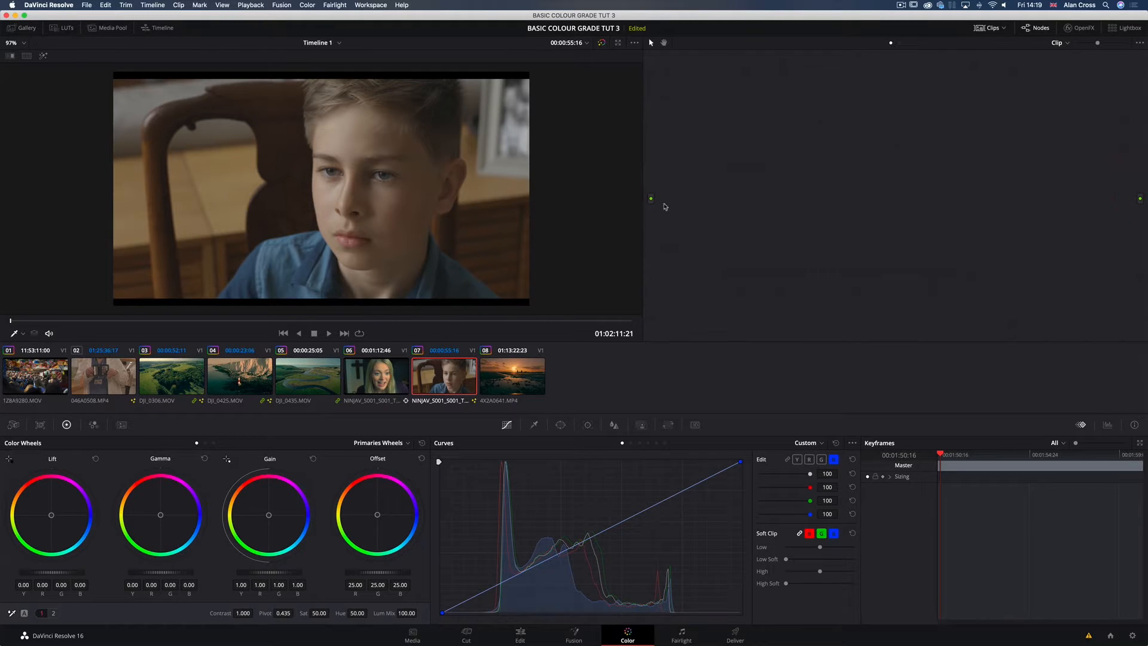
left_click(931, 112)
left_click(998, 124)
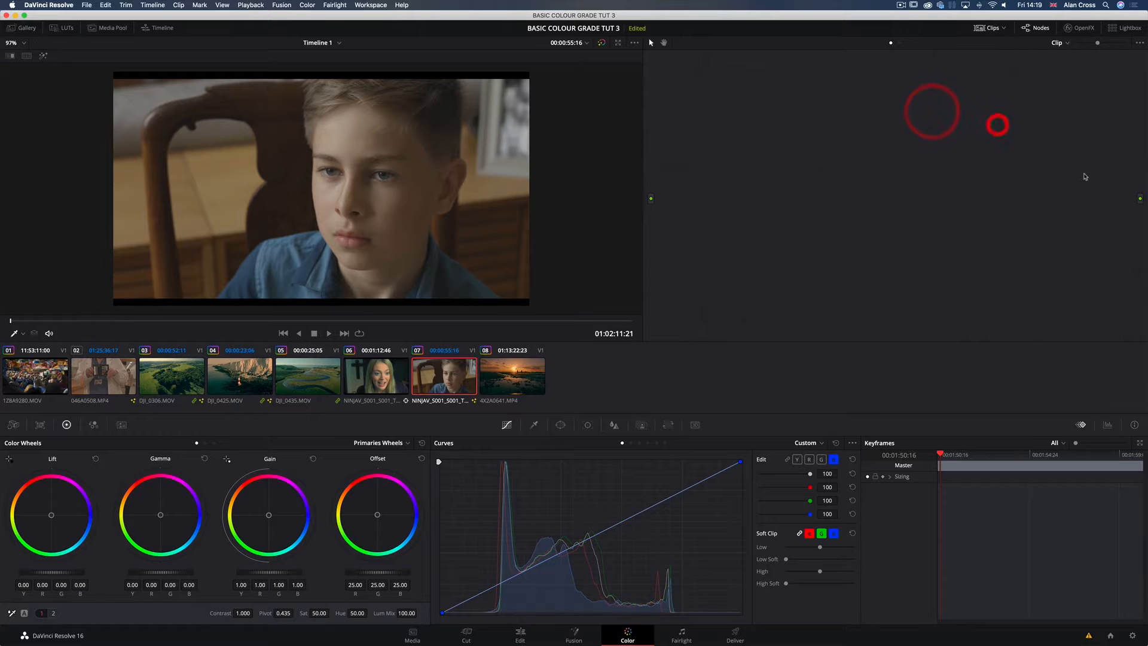
left_click(1116, 184)
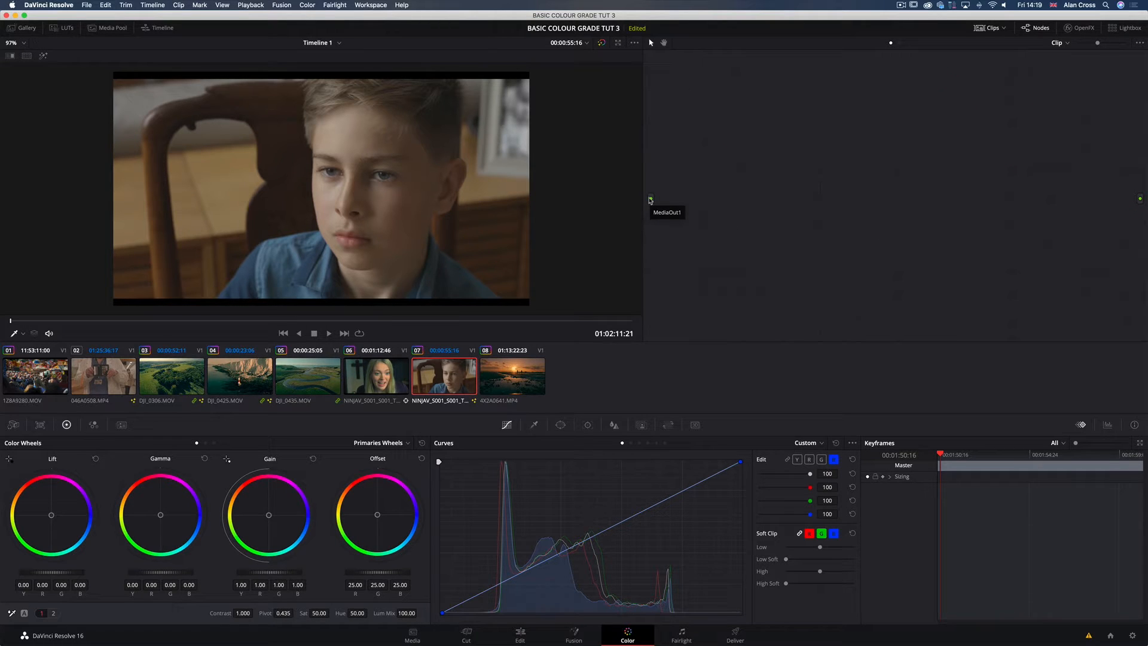
left_click(705, 144)
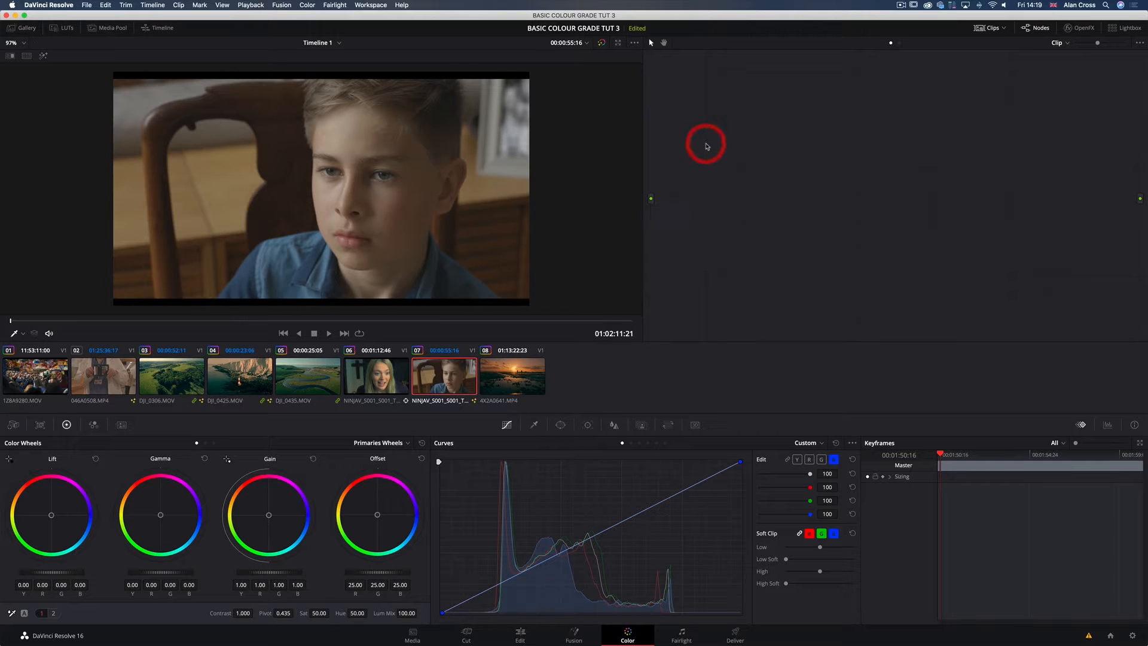
left_click(809, 118)
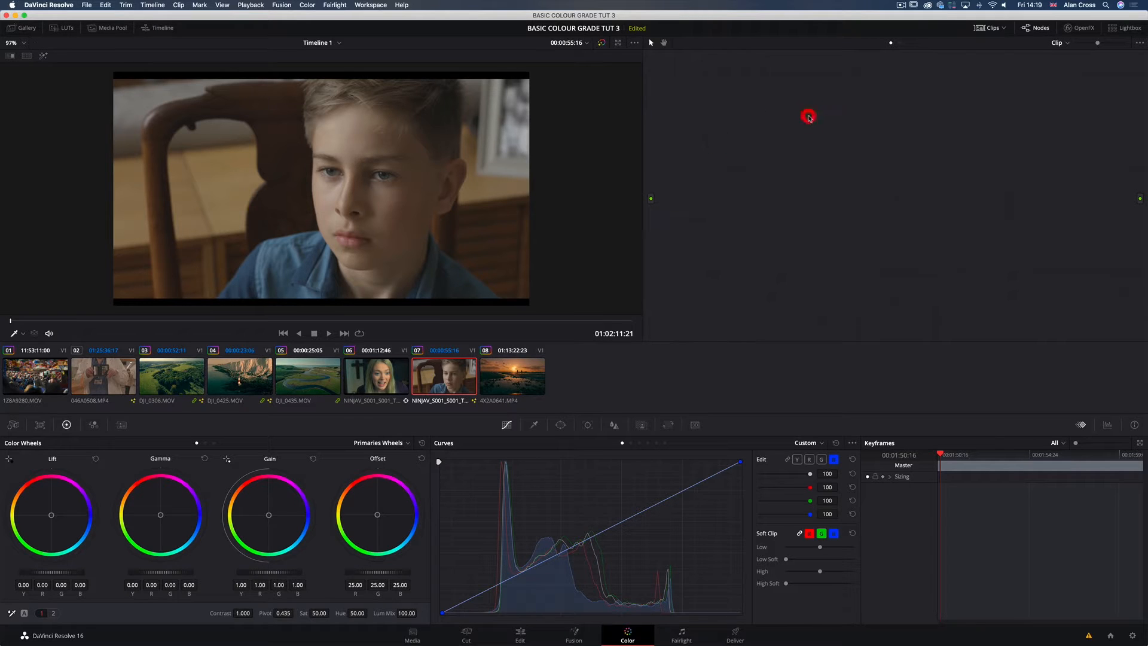
left_click(956, 115)
left_click(1133, 192)
Step: Add two serial nodes to clip 07's empty node graph and space them slightly apart
key("alt+s")
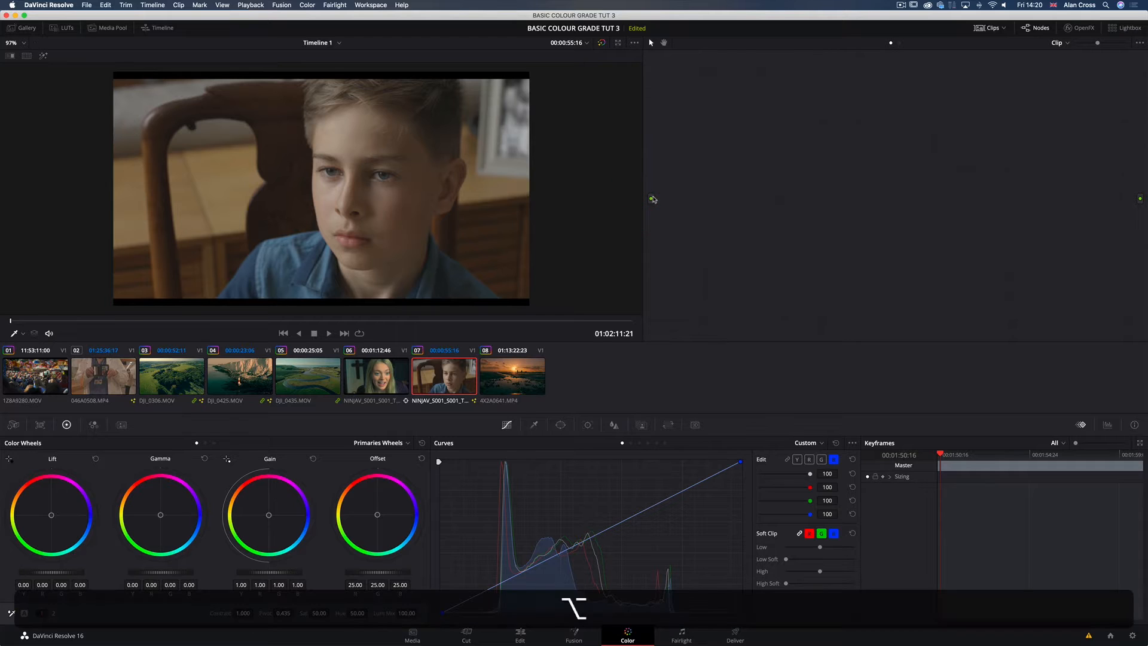
left_click_drag(687, 96, 696, 96)
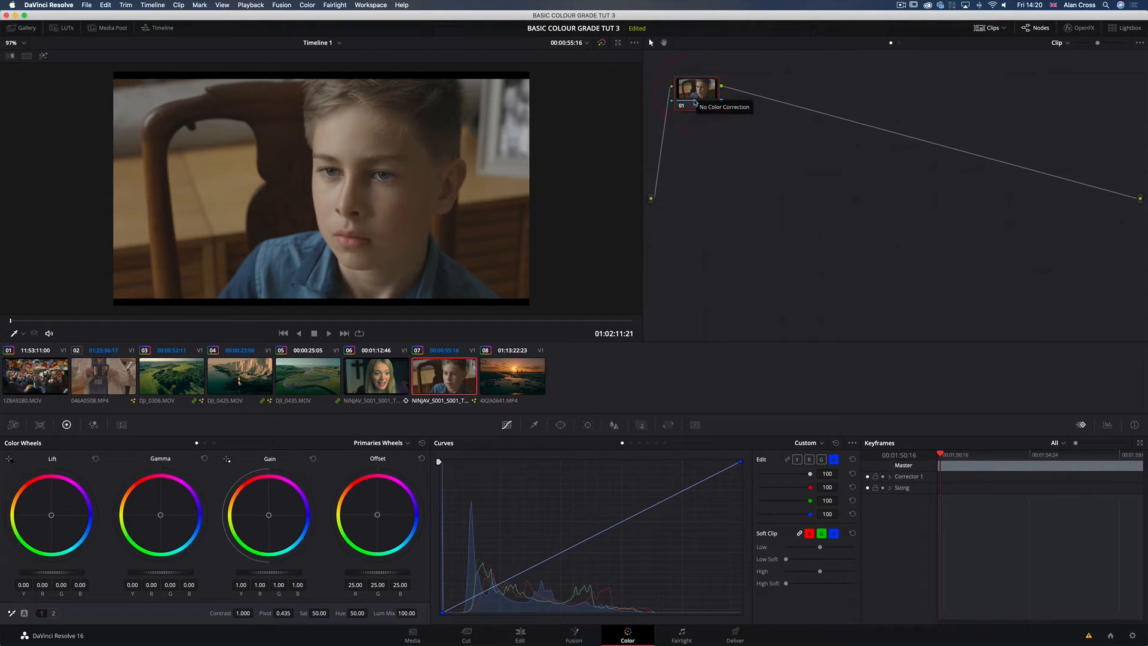
key("alt+s")
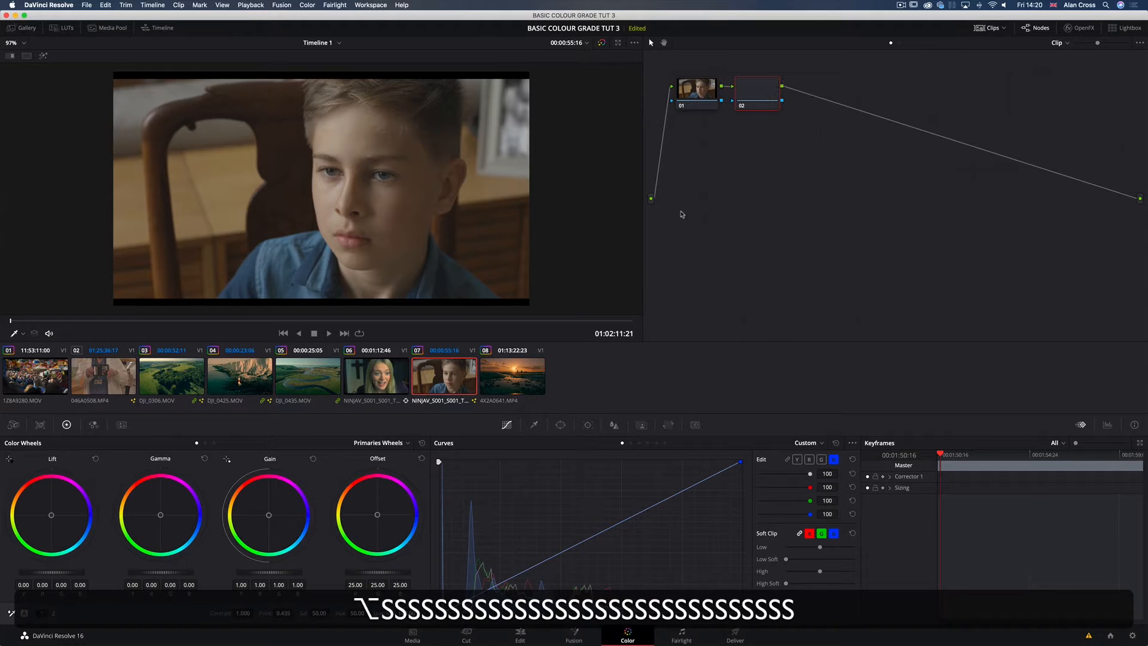
left_click_drag(756, 98, 764, 99)
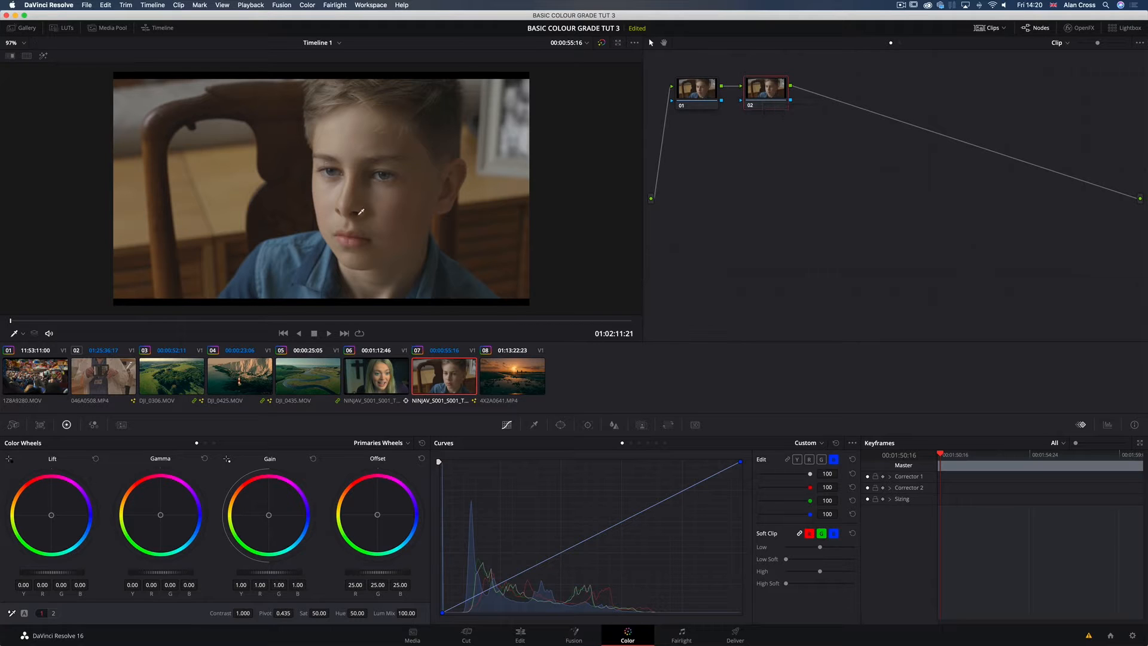
Step: Isolate the Y channel in the custom curves and try out the Lift master wheel
left_click(796, 459)
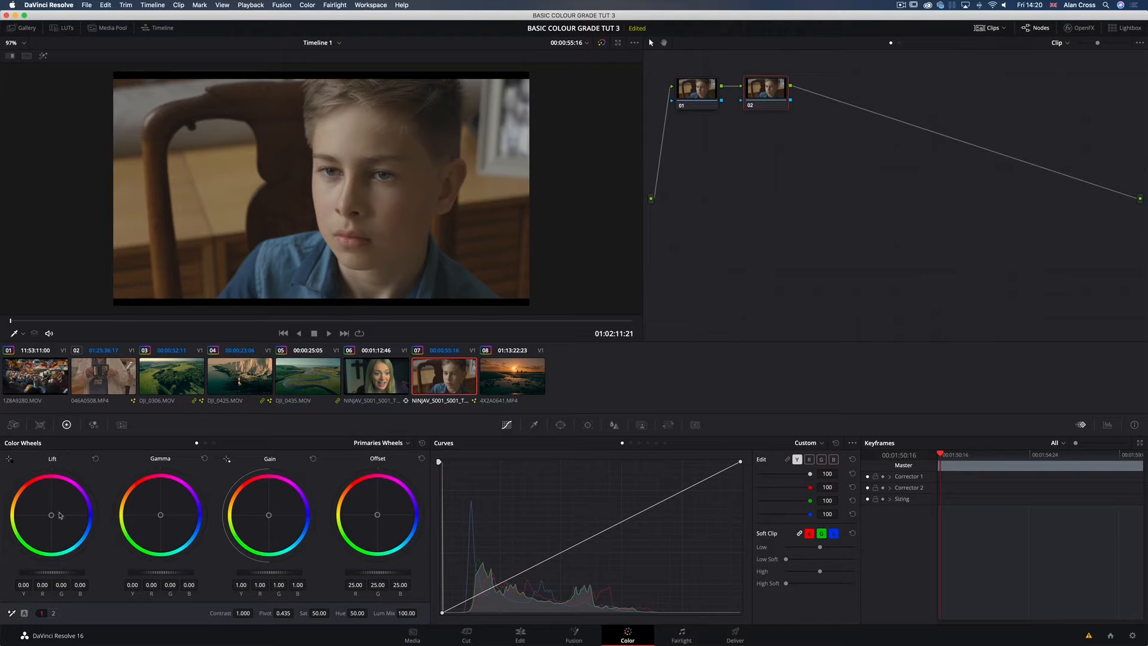
left_click(52, 460)
left_click(155, 459)
left_click(380, 462)
left_click(281, 464)
mouse_move(53, 575)
left_mouse_down()
mouse_move(39, 575)
mouse_move(72, 575)
left_mouse_up()
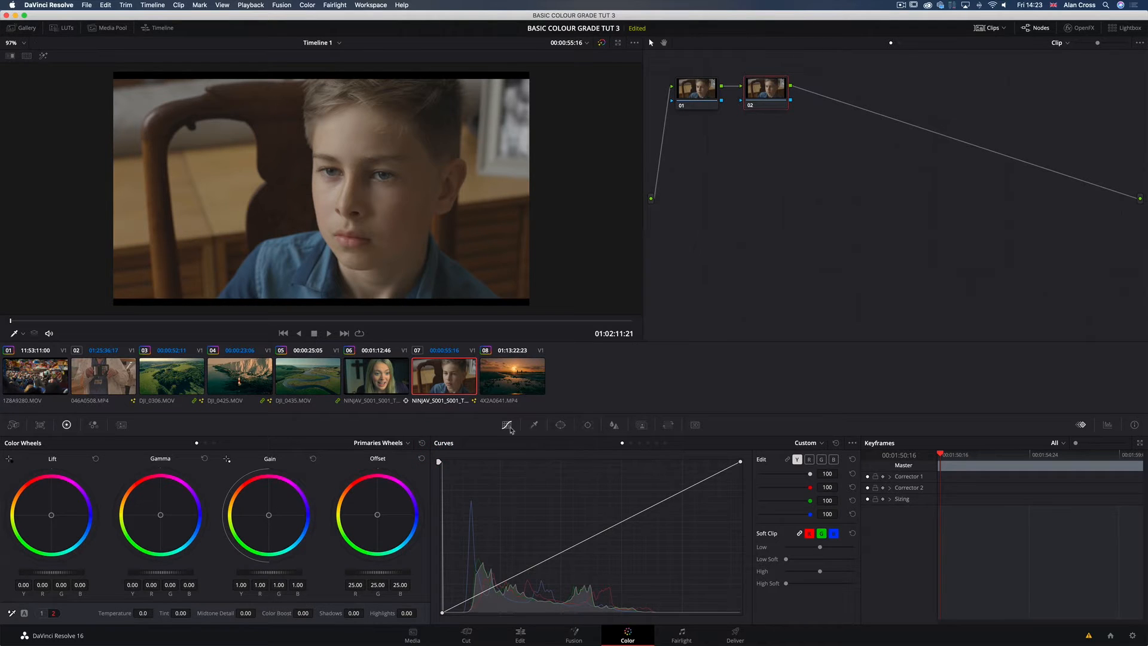
Step: View the Qualifier and Window palettes, switching the linear and circle windows on and off again
left_click(534, 425)
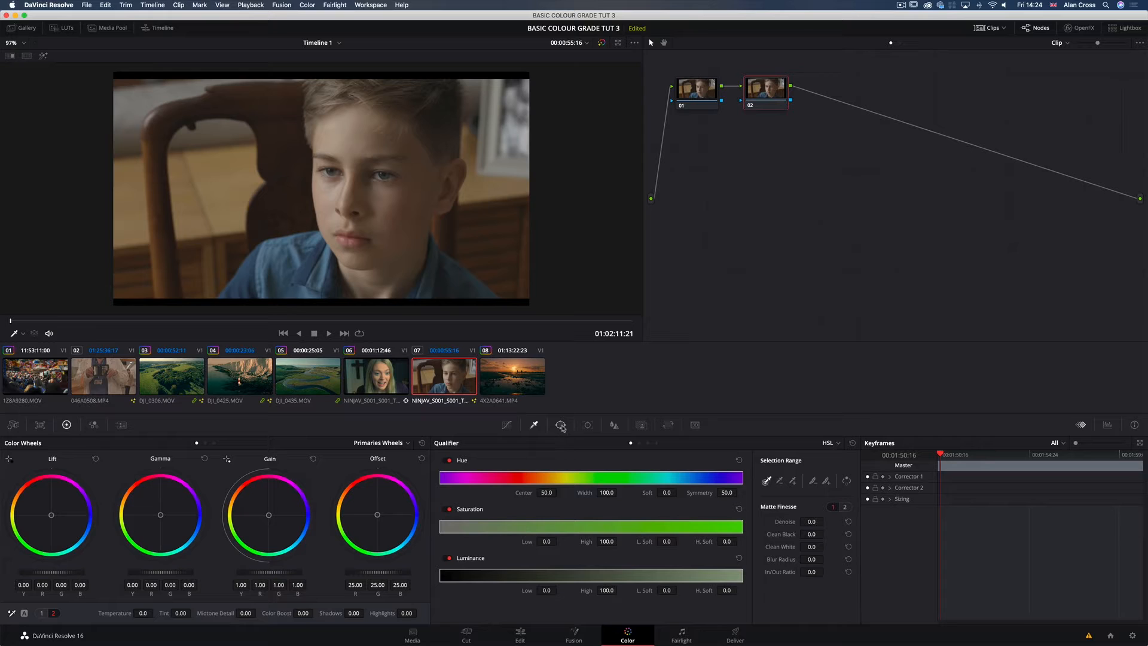
left_click(561, 426)
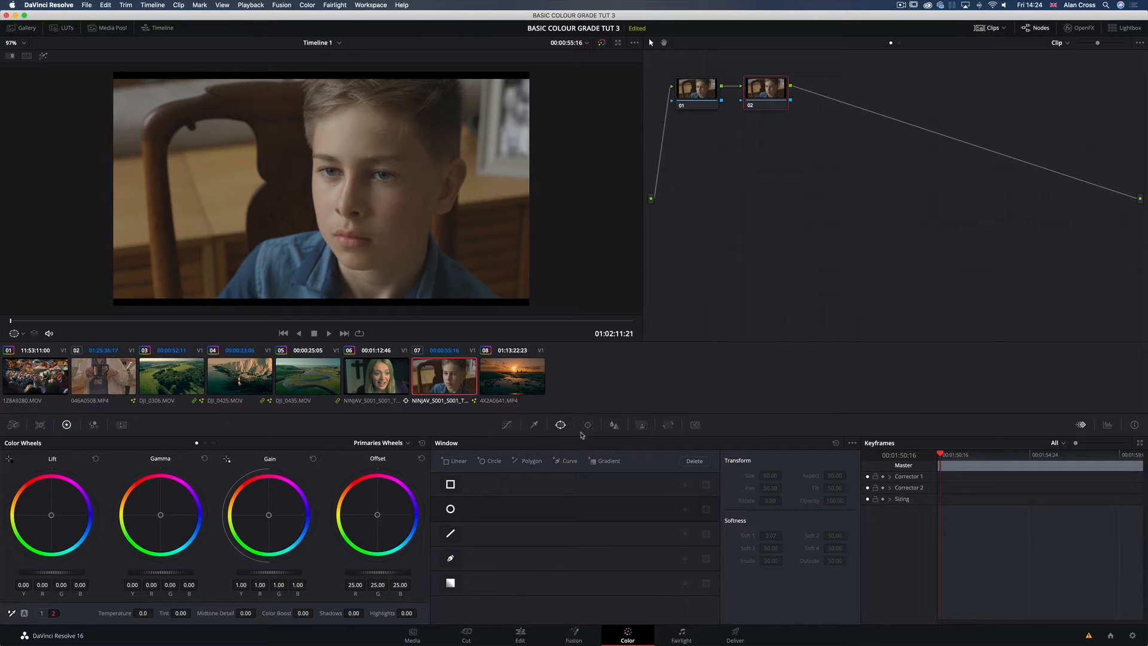
left_click(450, 484)
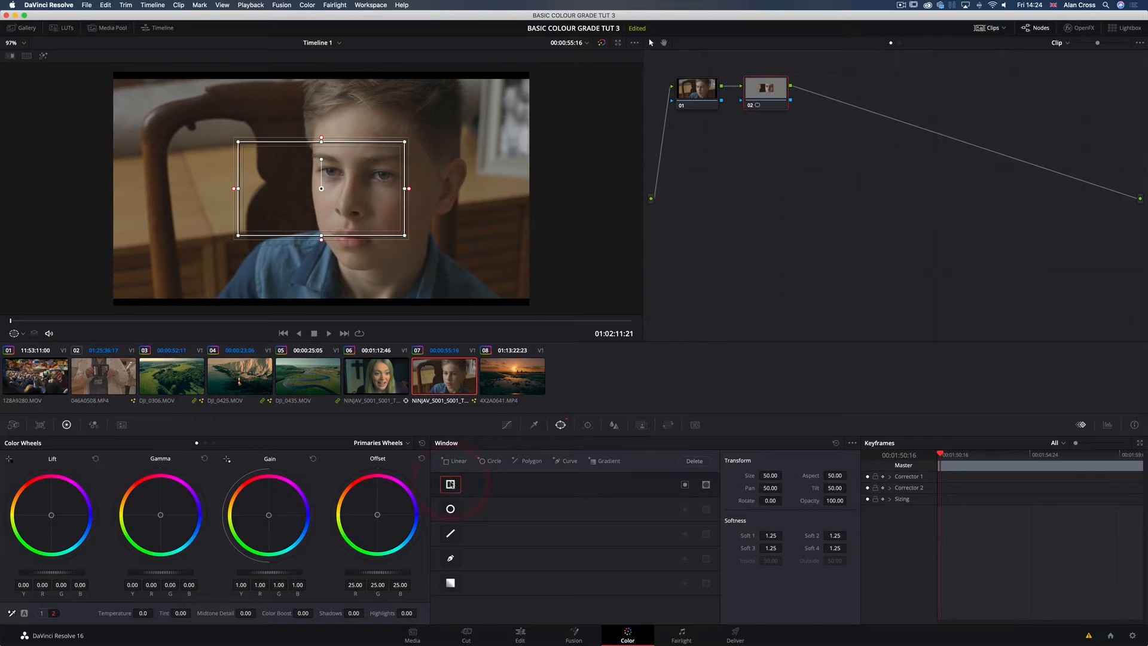
left_click(450, 483)
left_click(451, 509)
left_click(451, 509)
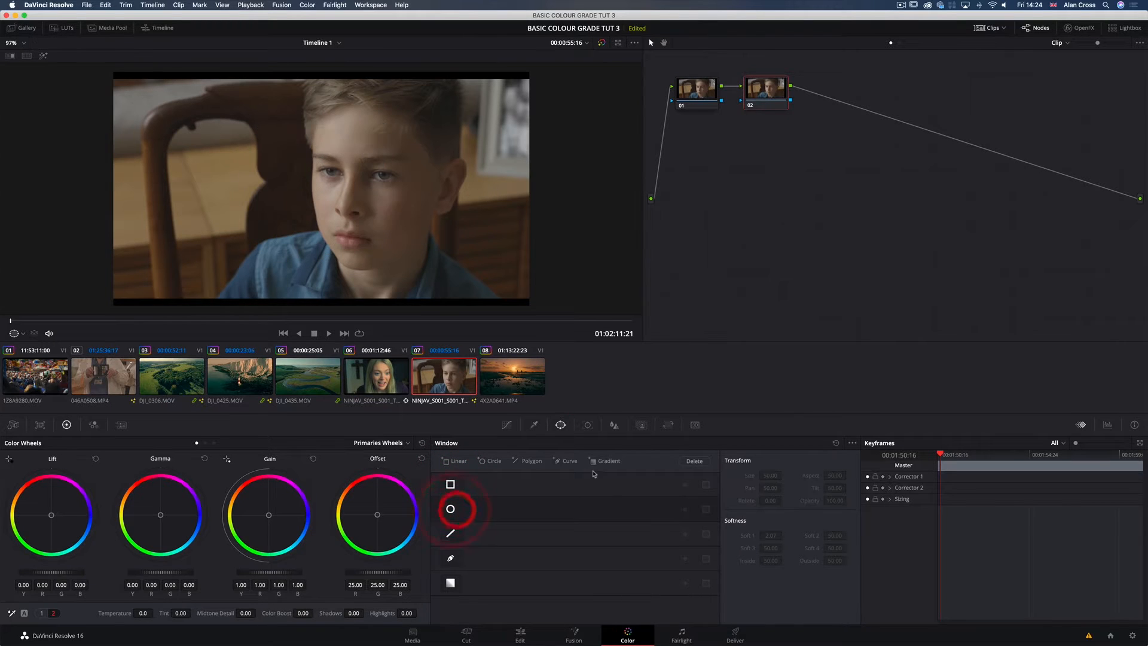
Step: Show the Blur palette and set its mode to Sharpen
left_click(614, 424)
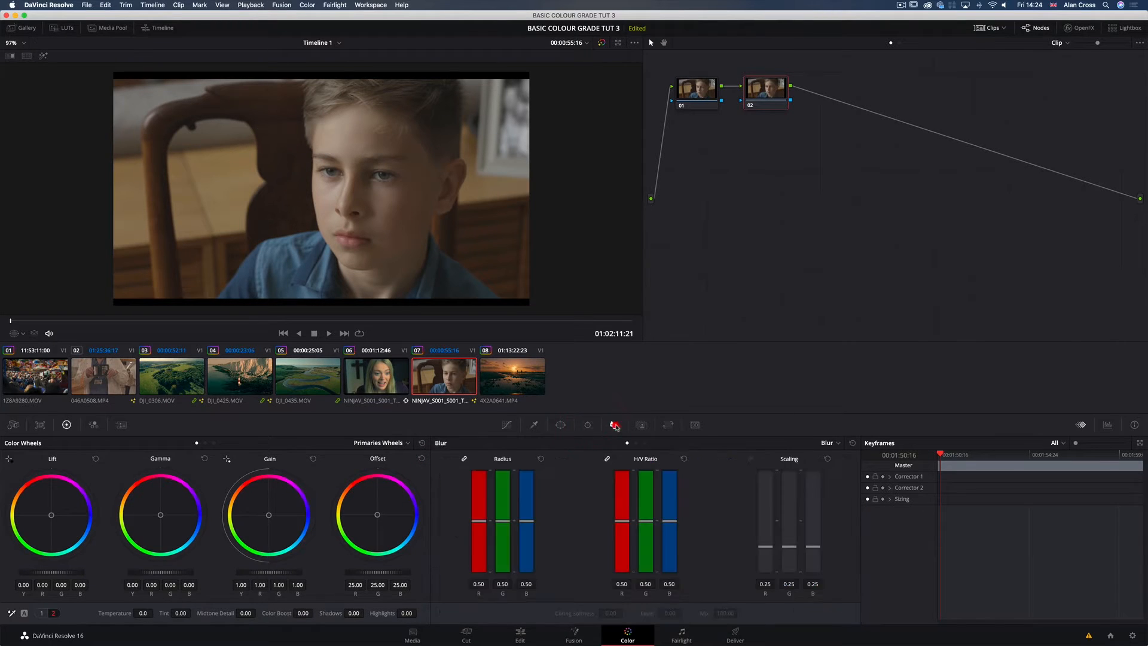
left_click(828, 446)
left_click(833, 462)
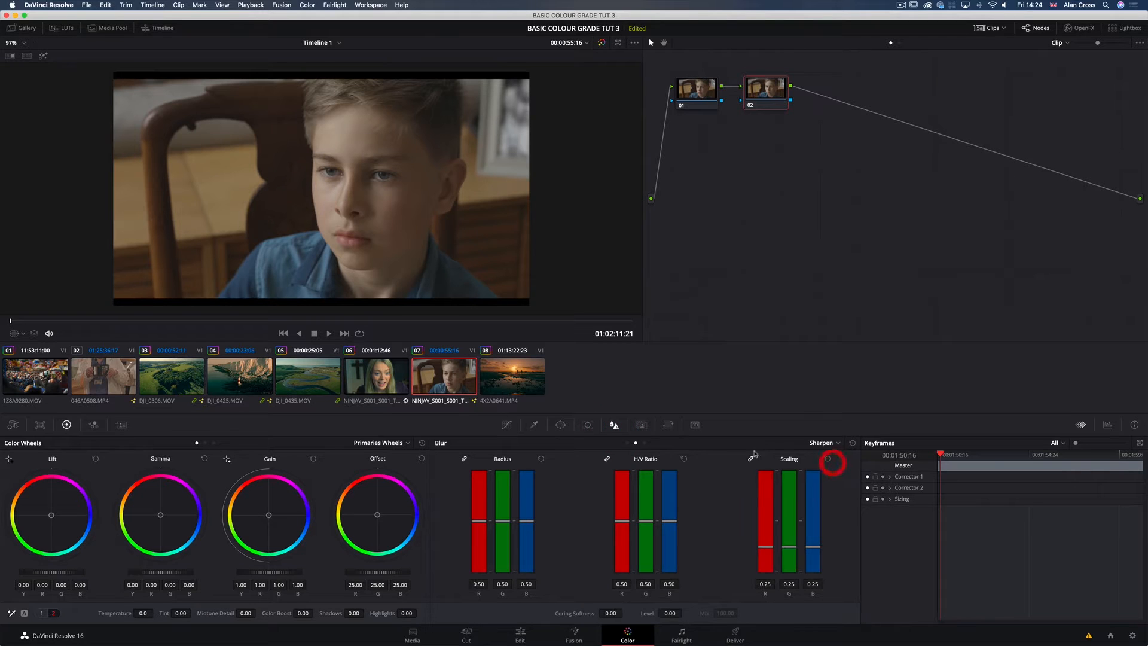
Step: View the Key and Sizing palettes, try the key output gain, and return to the Curves palette
left_click(642, 424)
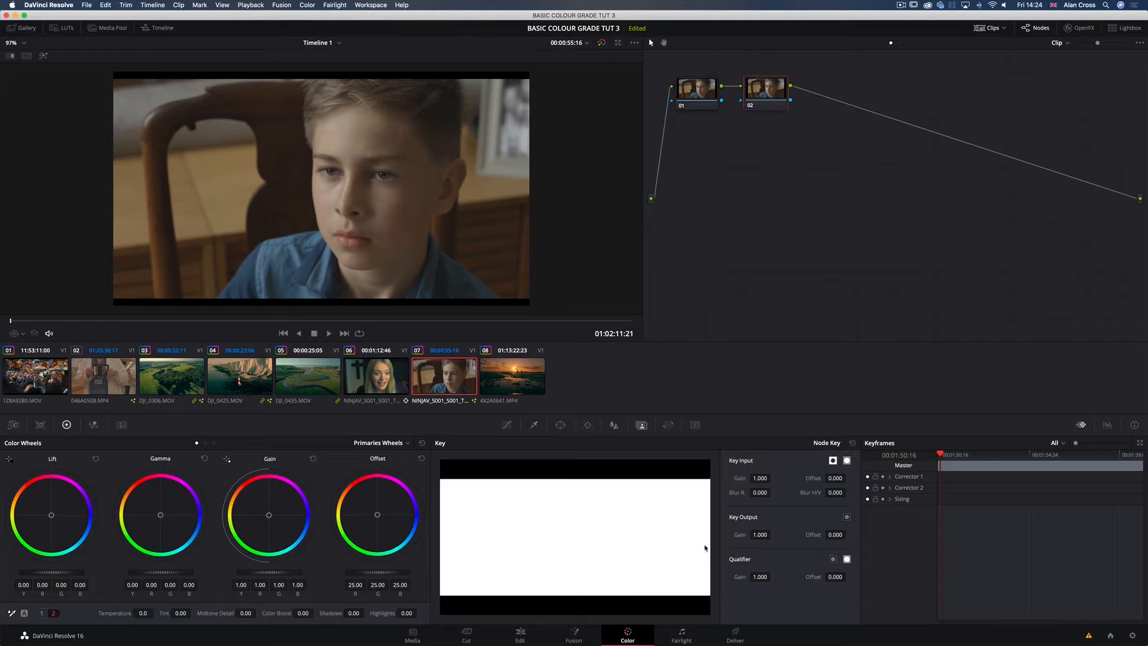
left_click_drag(760, 534, 772, 534)
left_click(668, 425)
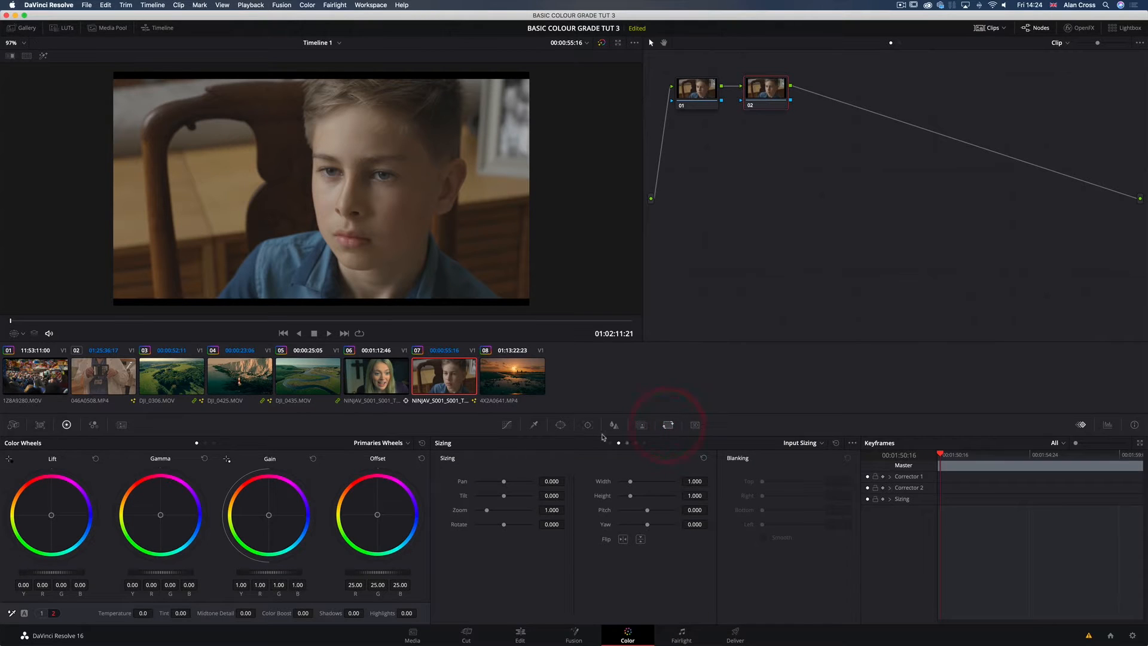
left_click(507, 424)
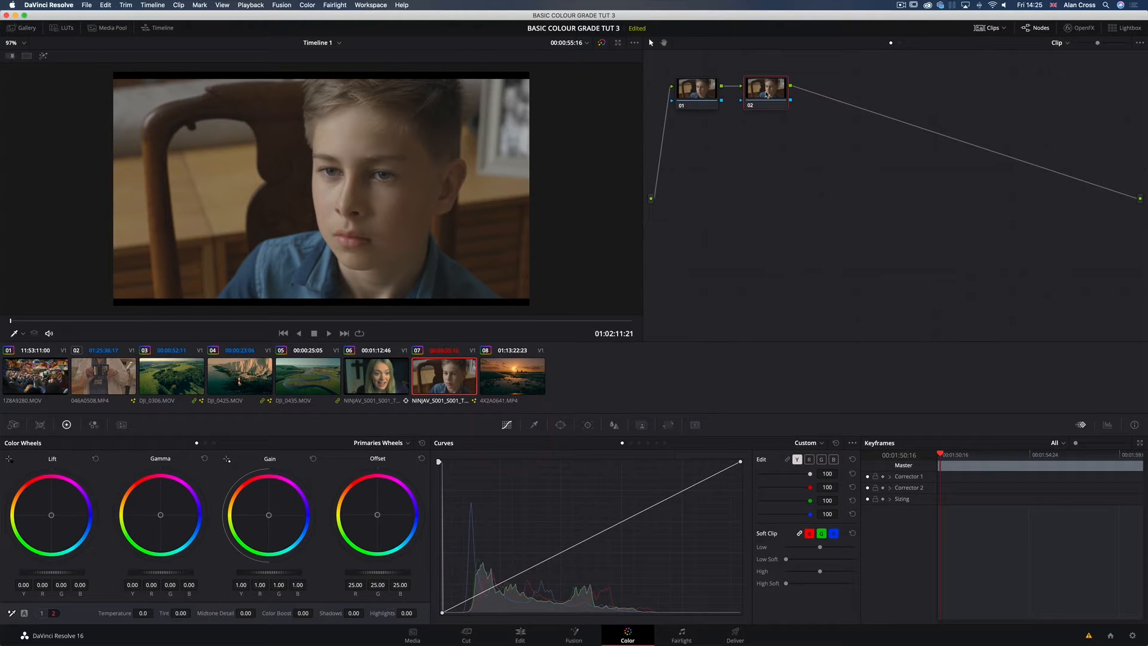
Step: Try adjusting the primaries contrast on node 02 and undo the change
left_click_drag(766, 94, 765, 96)
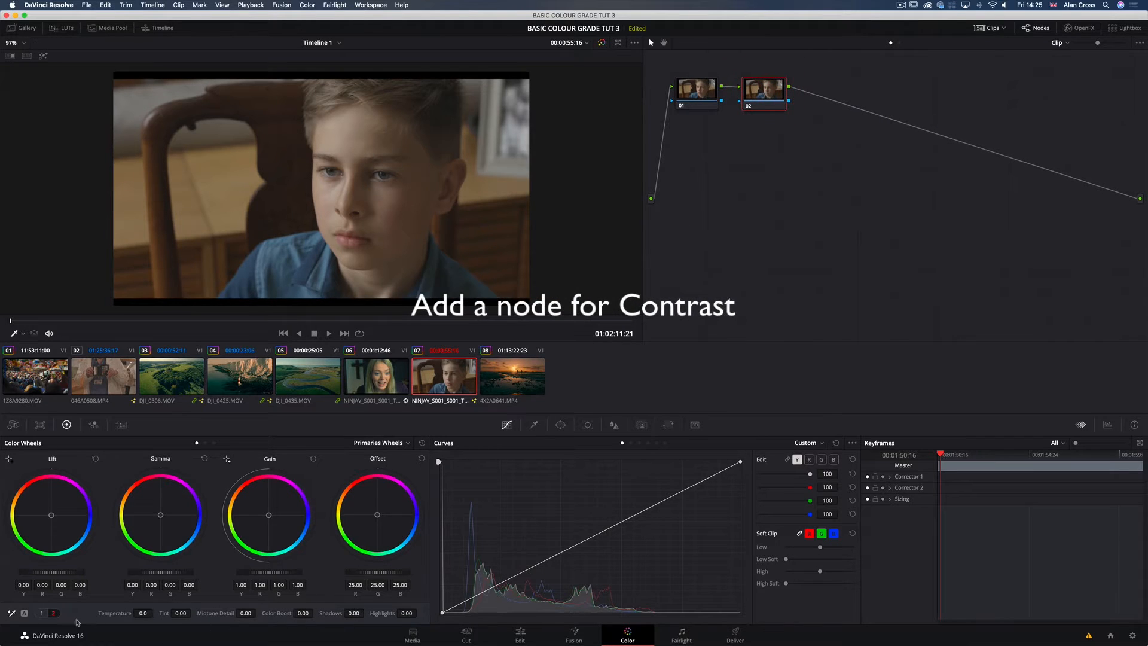
left_click(41, 613)
mouse_move(243, 613)
left_mouse_down()
mouse_move(276, 612)
mouse_move(243, 613)
left_mouse_up()
left_click(242, 614)
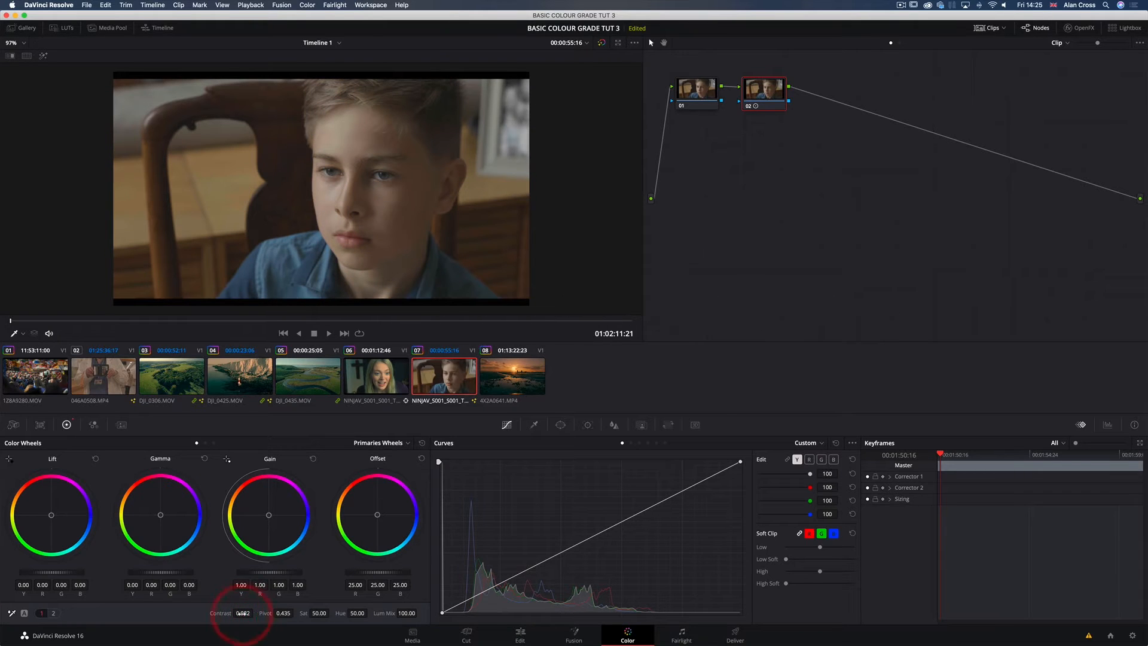
key("super+z")
key("super+z")
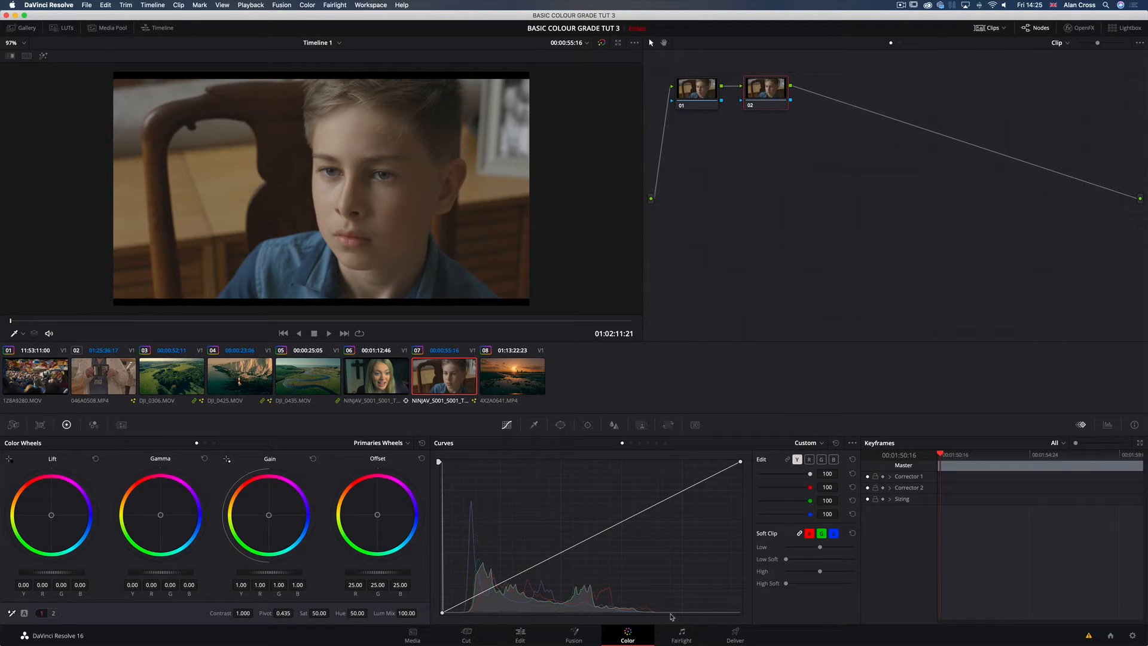
Step: Open the Parade video scopes, enlarge their window and place it just below the nodes in the graph
key("shift")
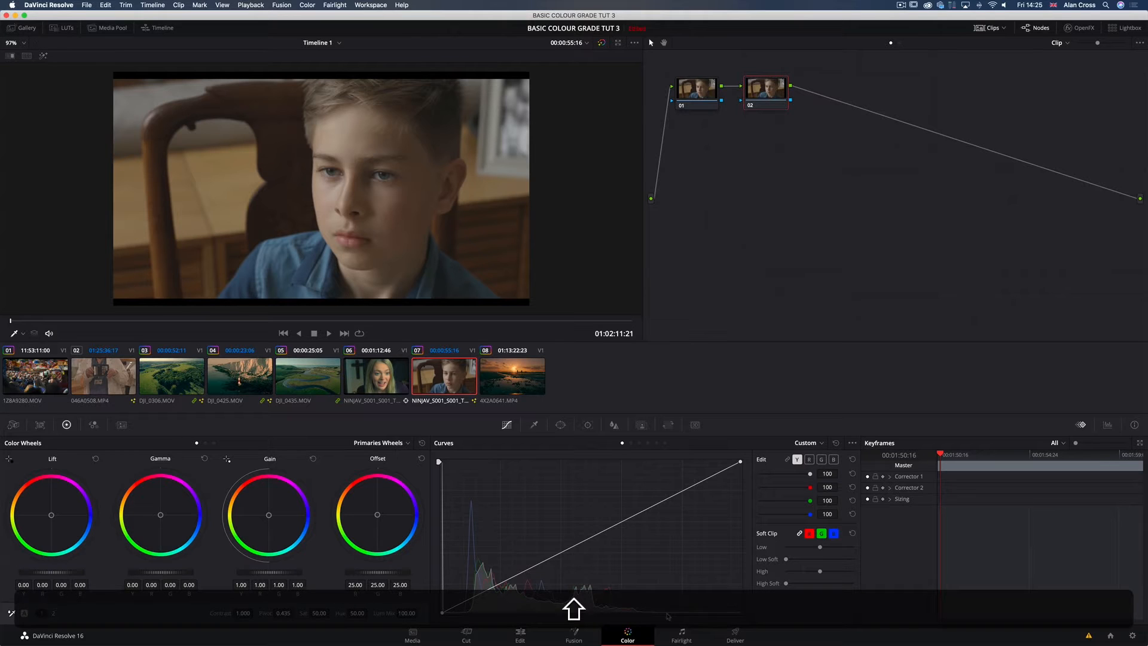
key("super")
key("super+shift+w")
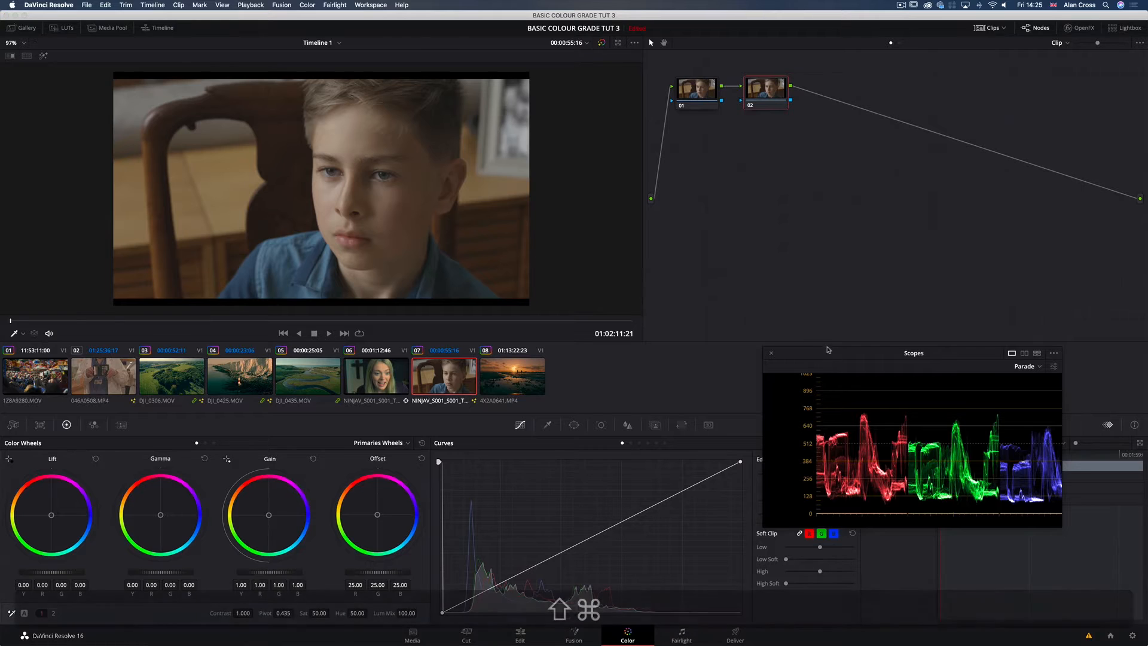
left_click_drag(830, 356, 828, 219)
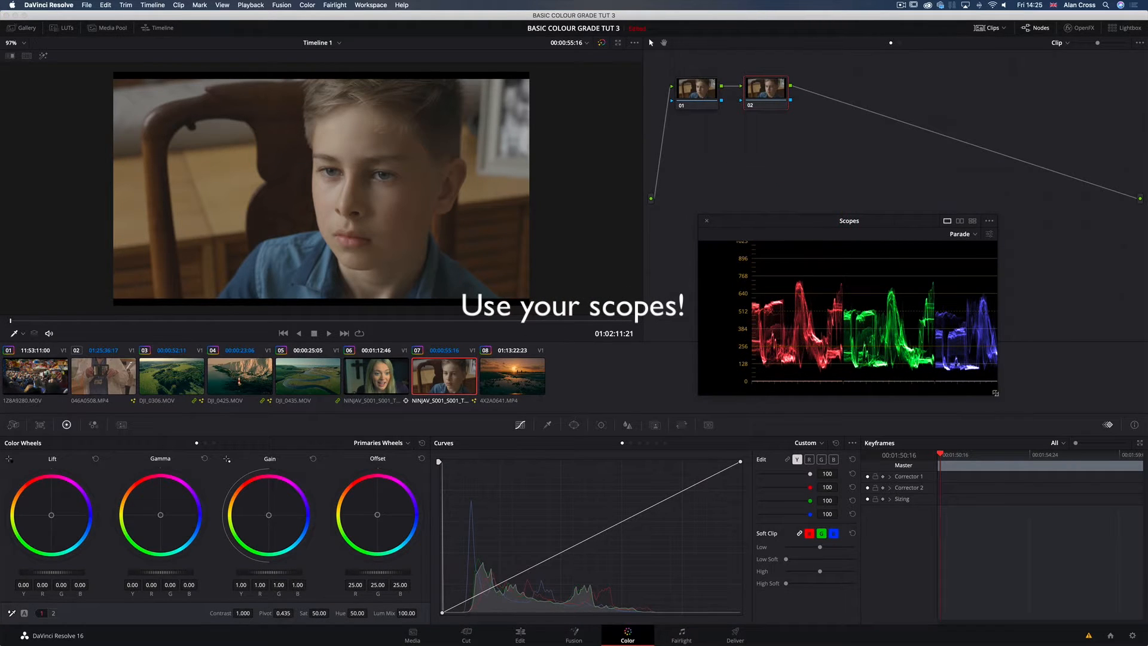
left_click_drag(994, 391, 1067, 429)
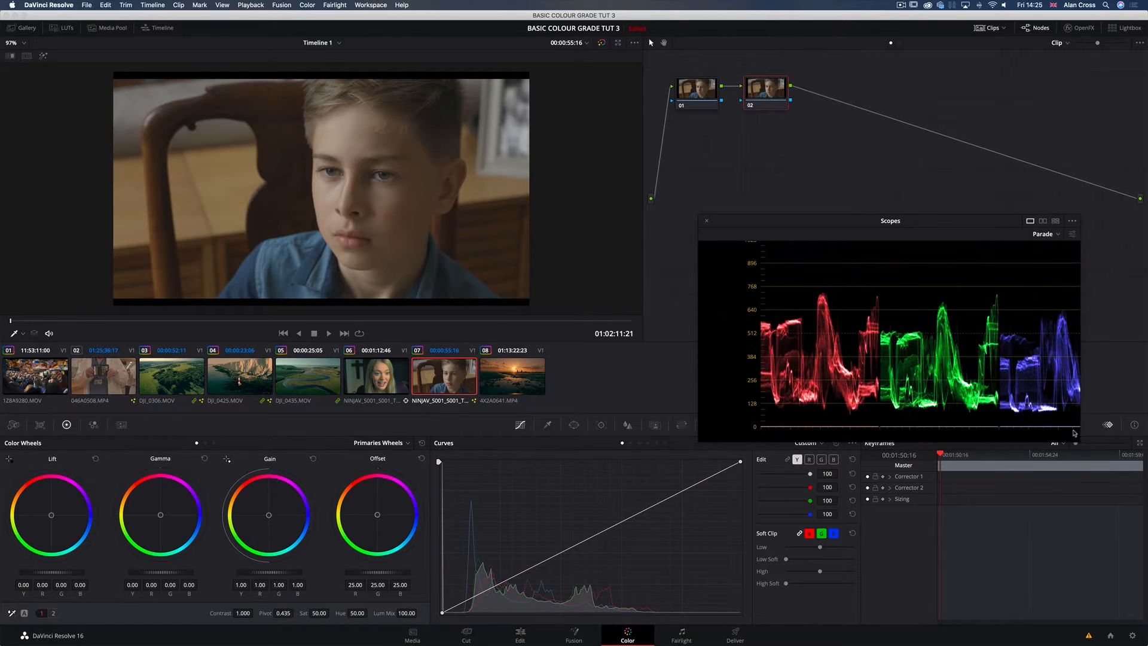
left_click_drag(837, 224, 815, 191)
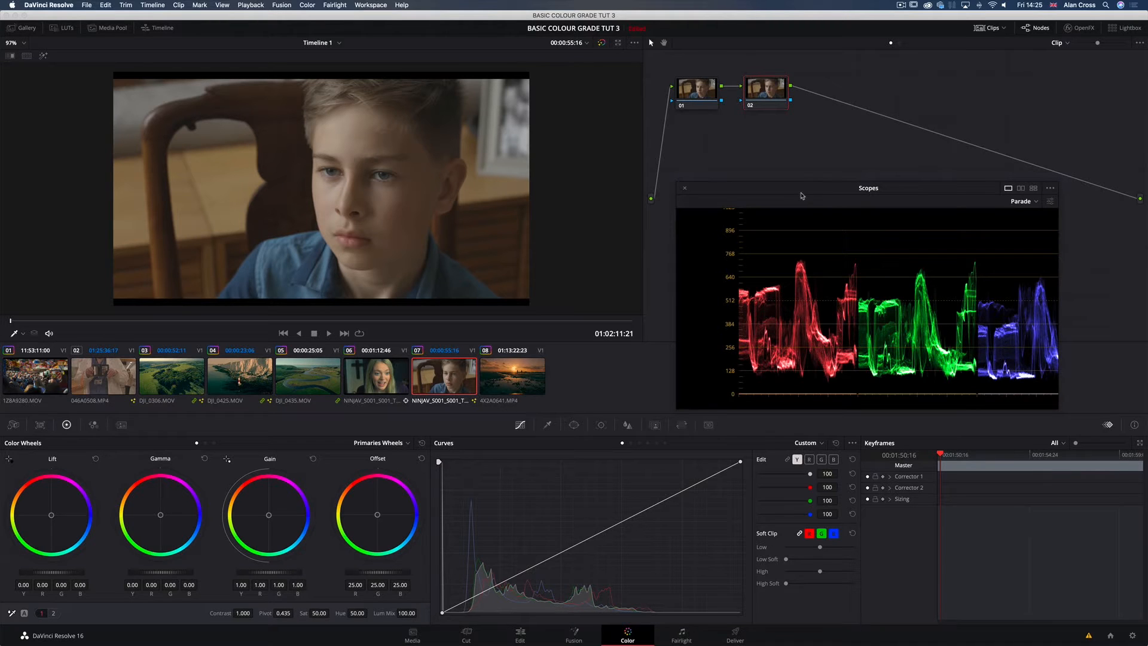
Step: Switch the Scopes window to the Waveform display and play clip 07, parking the playhead at source timecode 00:00:56:30
left_click_drag(795, 194, 774, 201)
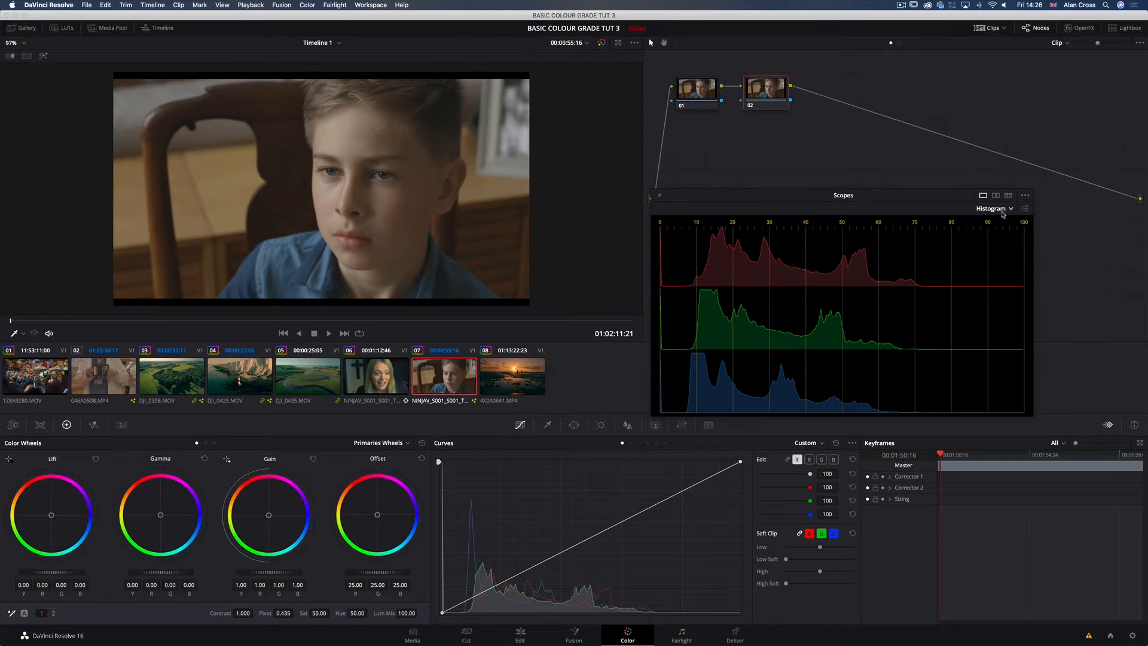
left_click(998, 208)
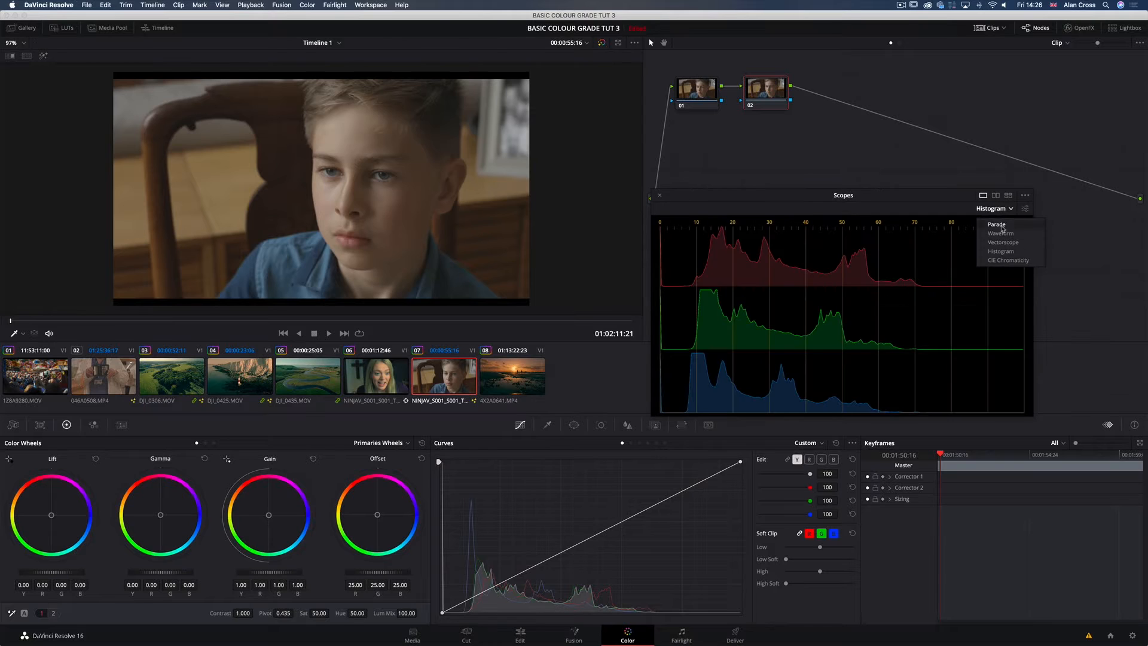
left_click(1001, 233)
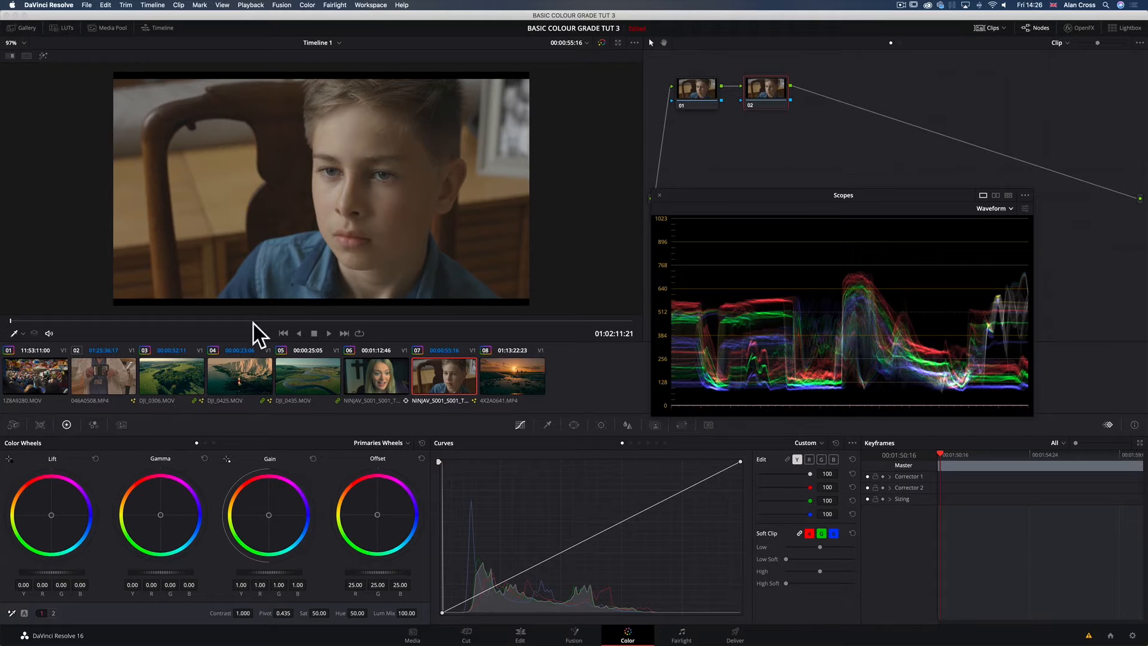
key("space")
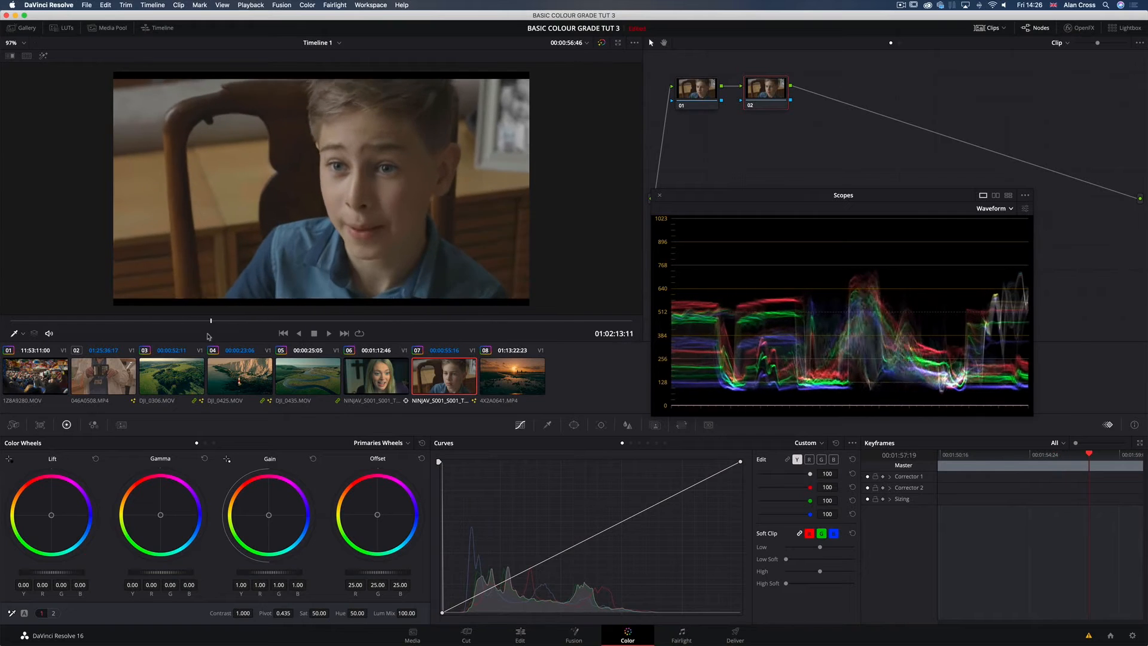
left_click(313, 333)
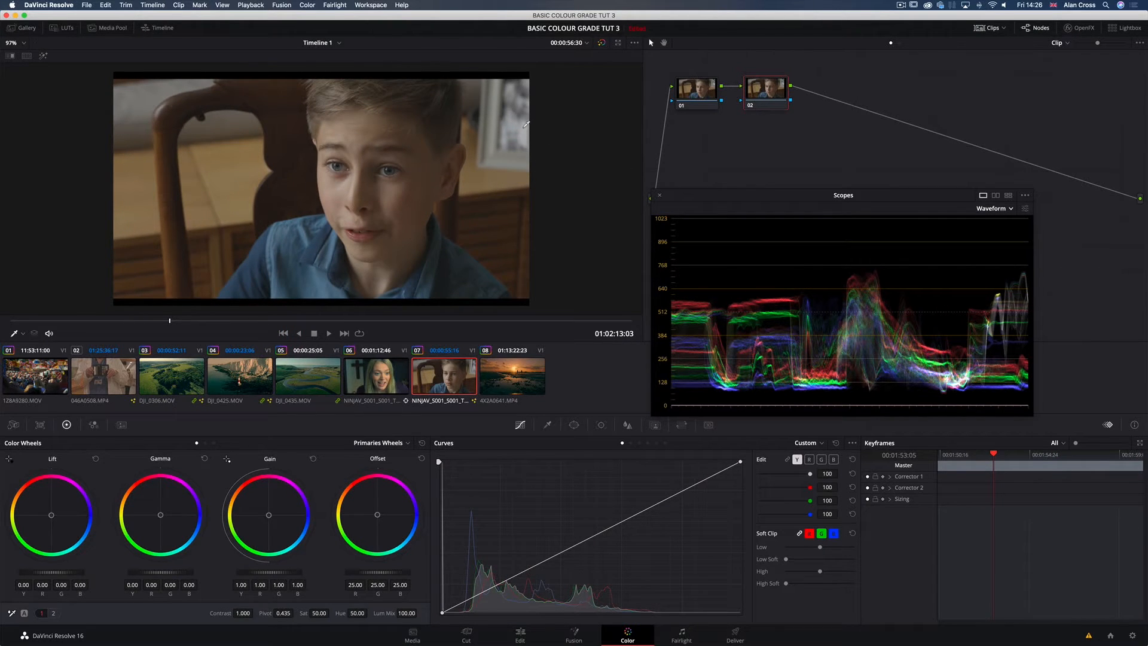
Step: Sample the bright picture frame in the viewer, compare it with the waveform's highlight and shadow limits, and reset the added curve points
left_click(548, 127)
left_click(919, 219)
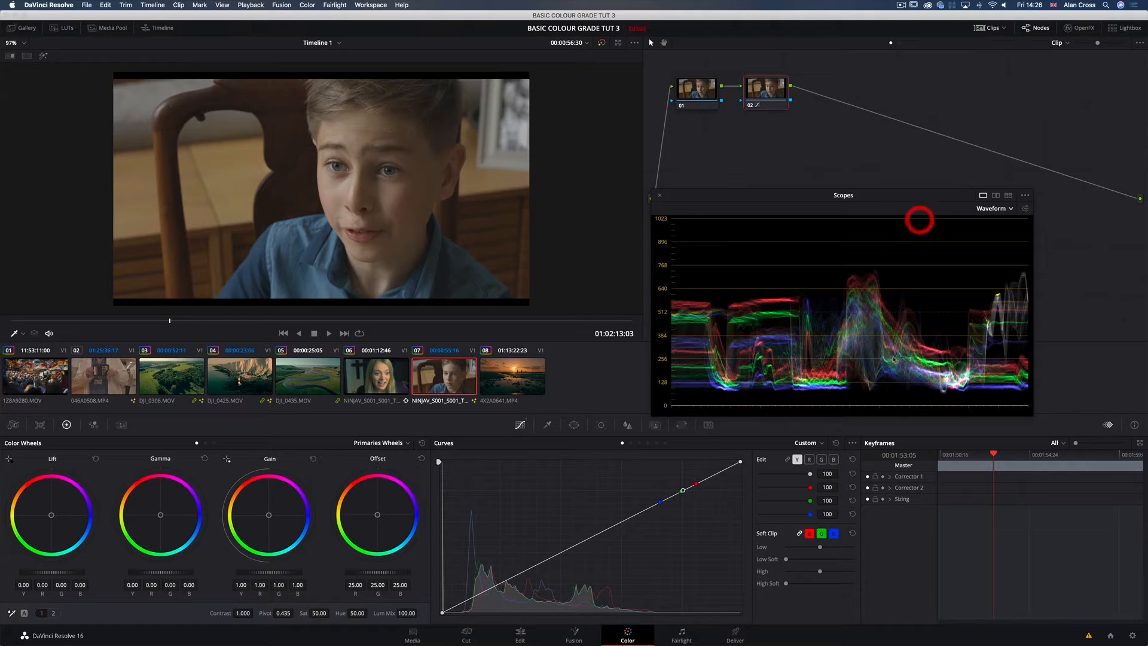
left_click(925, 407)
left_click(835, 442)
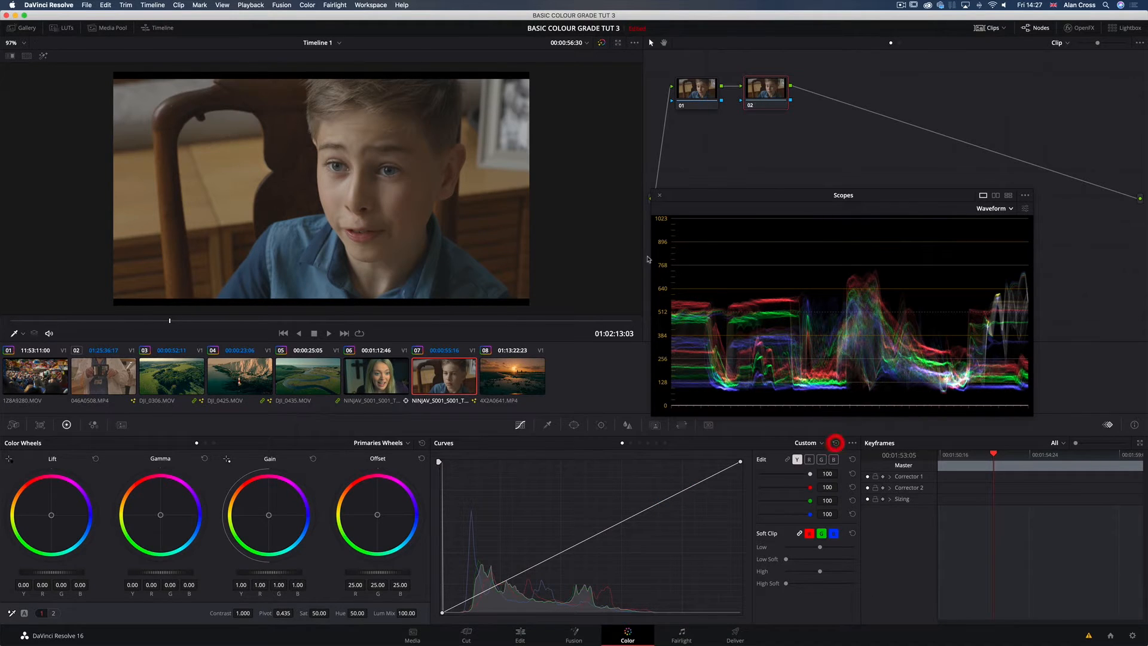
left_click(524, 133)
left_click(836, 443)
Step: Try node 02's saturation at 65, at 0 and at 40 while watching the waveform
left_click(315, 611)
left_click(764, 272)
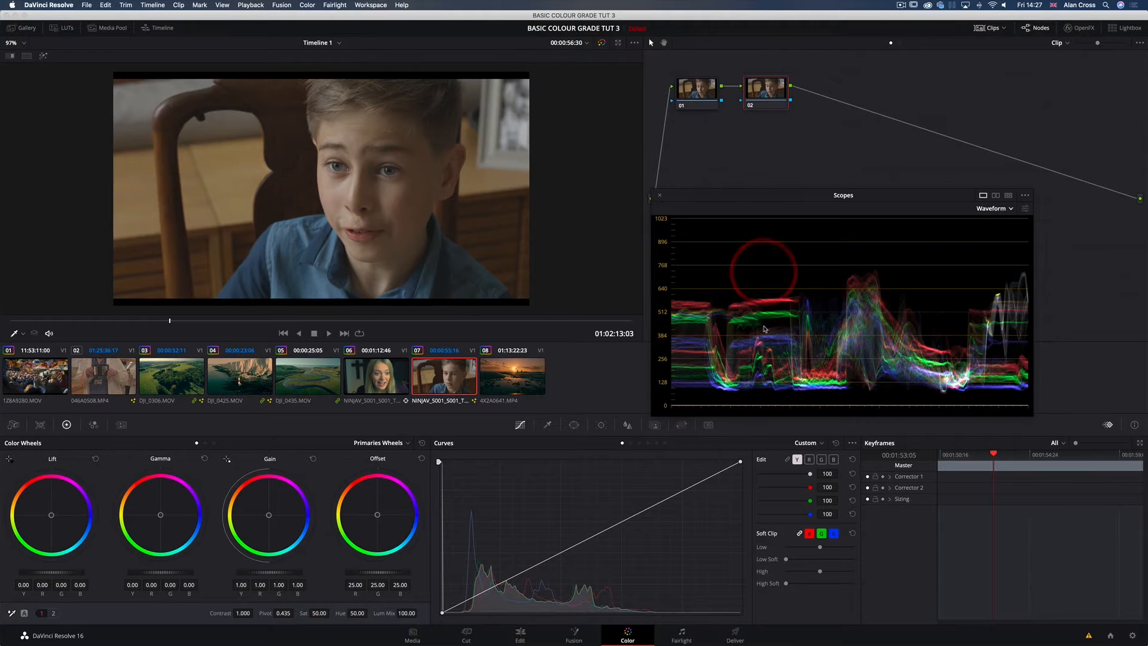
left_click_drag(319, 612, 357, 613)
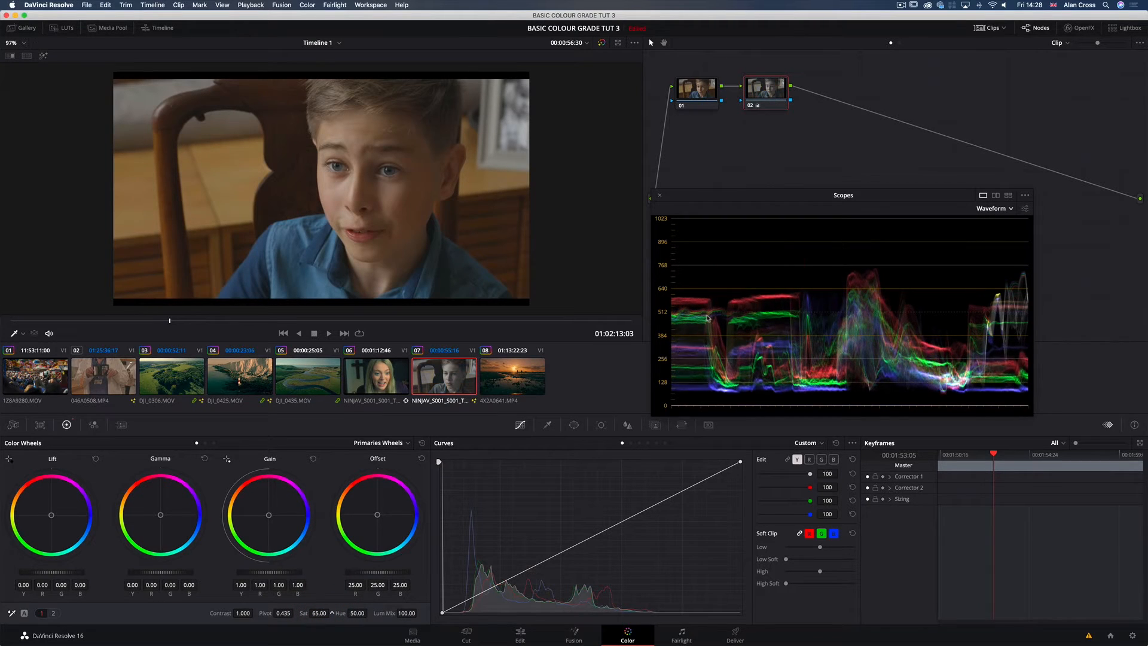
left_click_drag(686, 318, 490, 327)
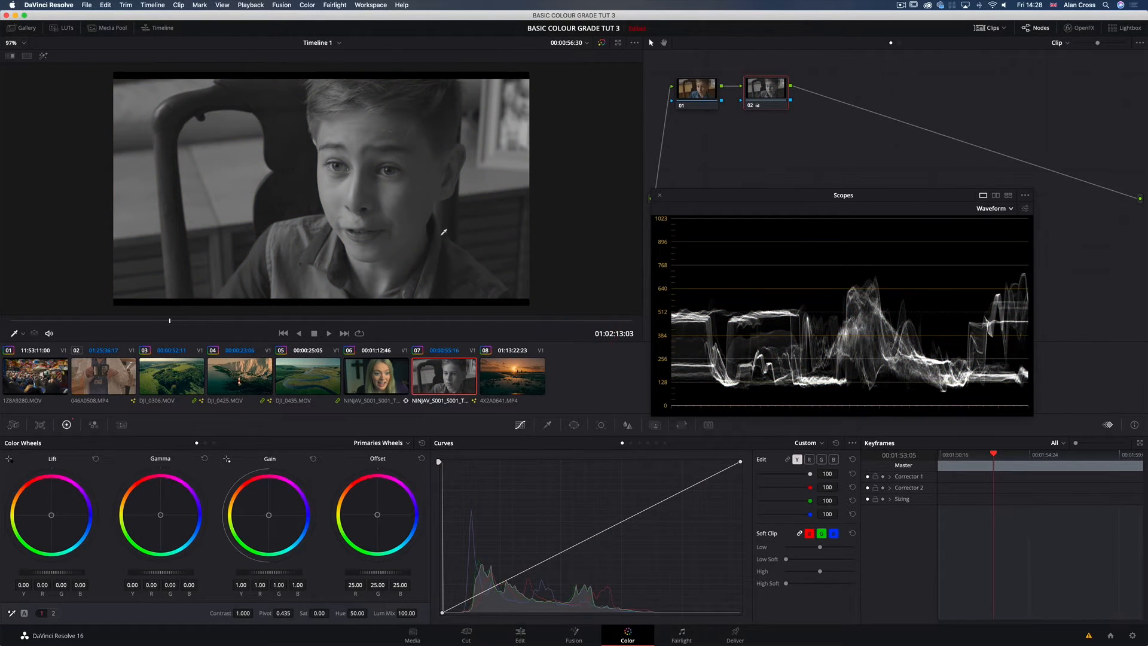
double_click(311, 609)
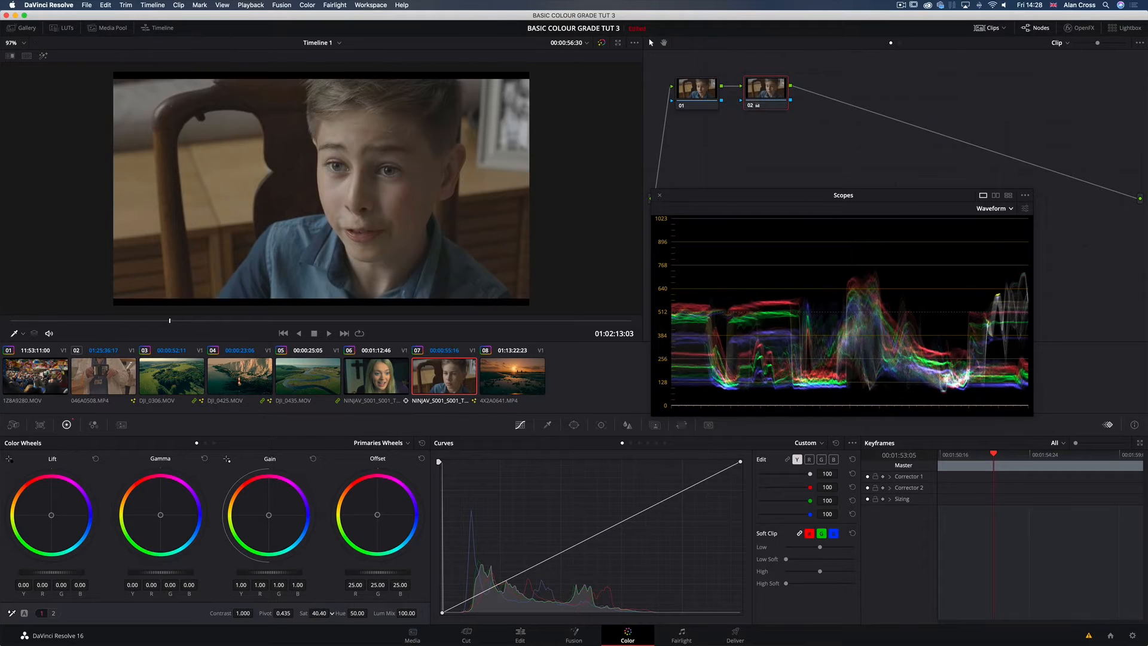
Step: Switch the scopes to the Parade display, reduce the viewer zoom to 72% and enlarge the Scopes window
left_click(1002, 209)
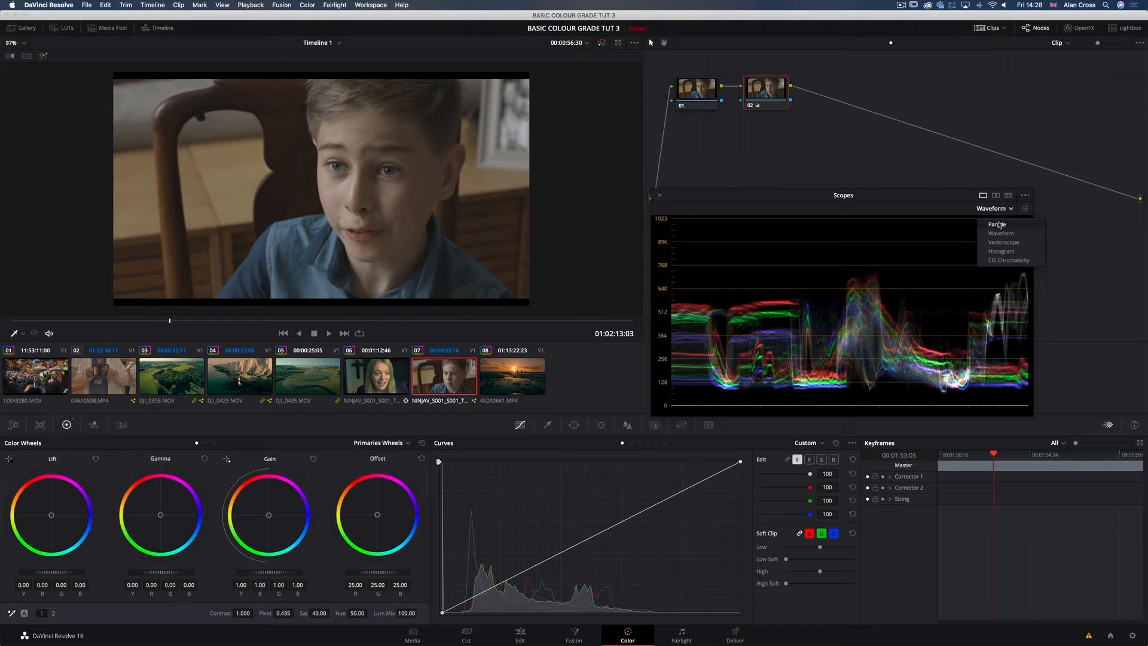
left_click(998, 224)
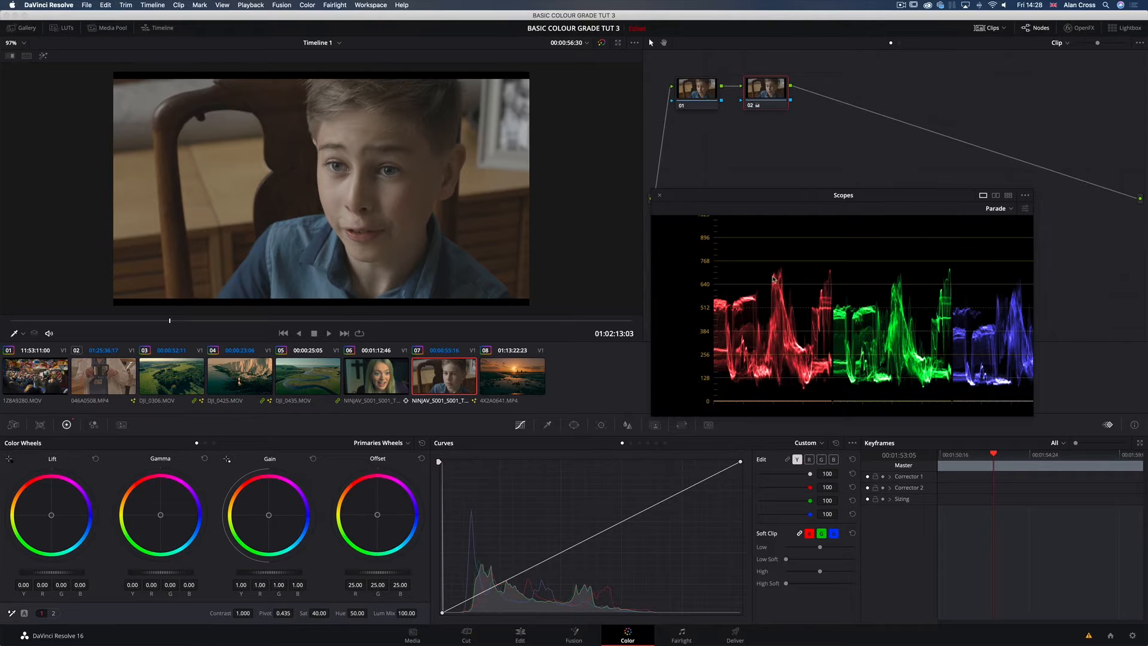
scroll(335, 196, "down", 3)
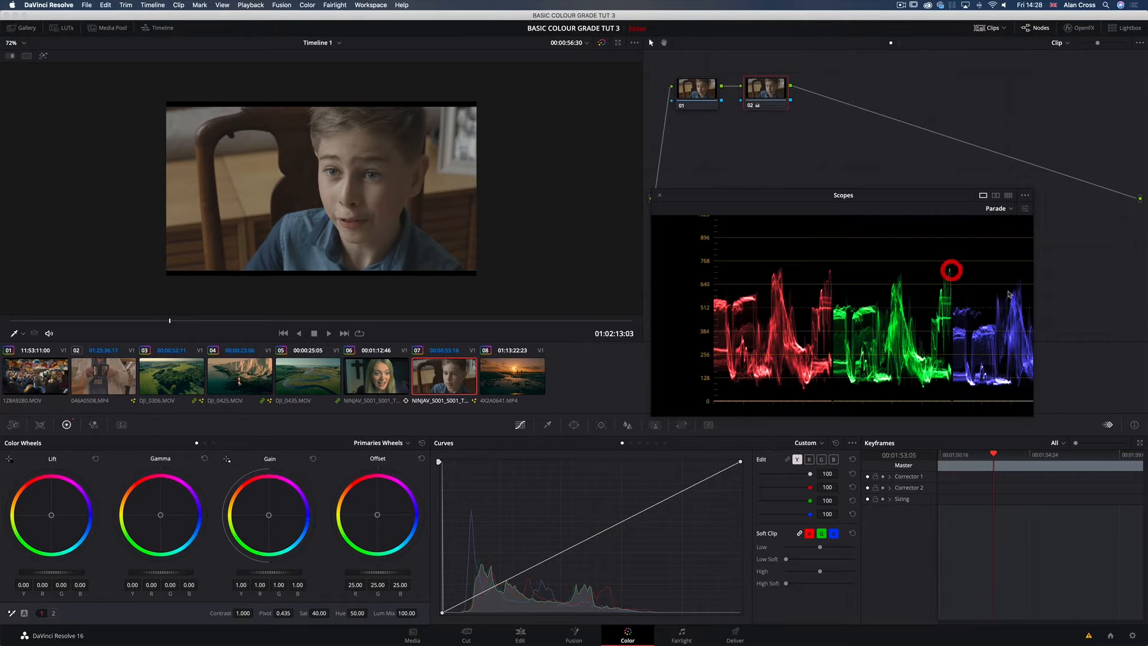
left_click_drag(1033, 412, 1069, 417)
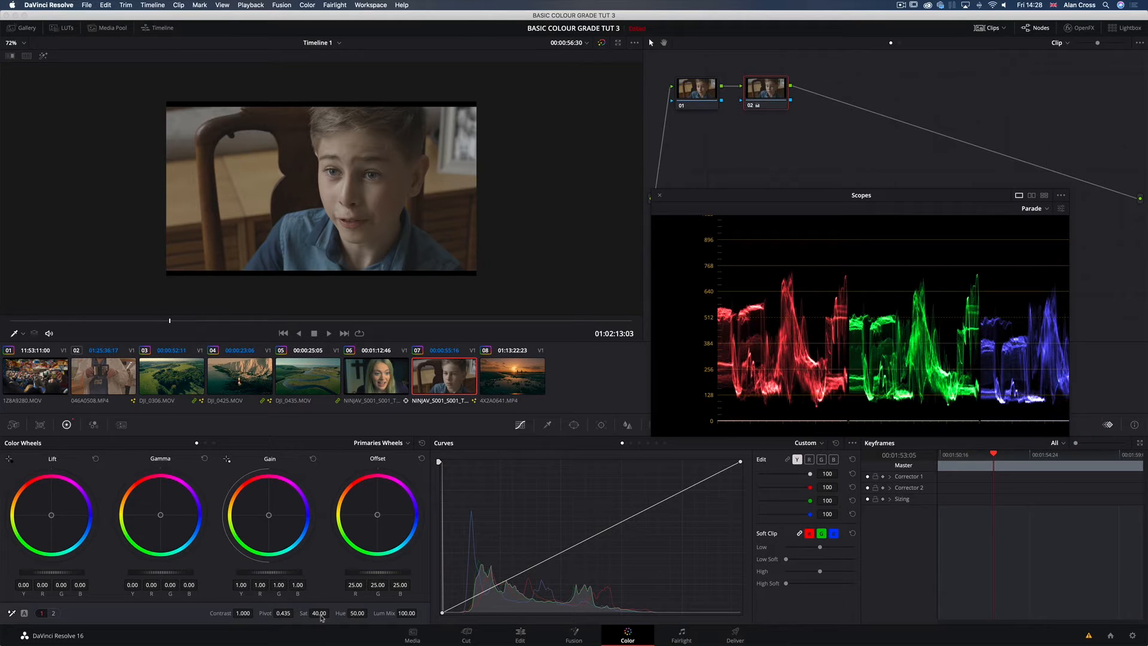
Step: Lower node 02's saturation to 2.20 and move the Scopes window up so the whole parade fits above the palettes
left_click_drag(319, 615, 291, 615)
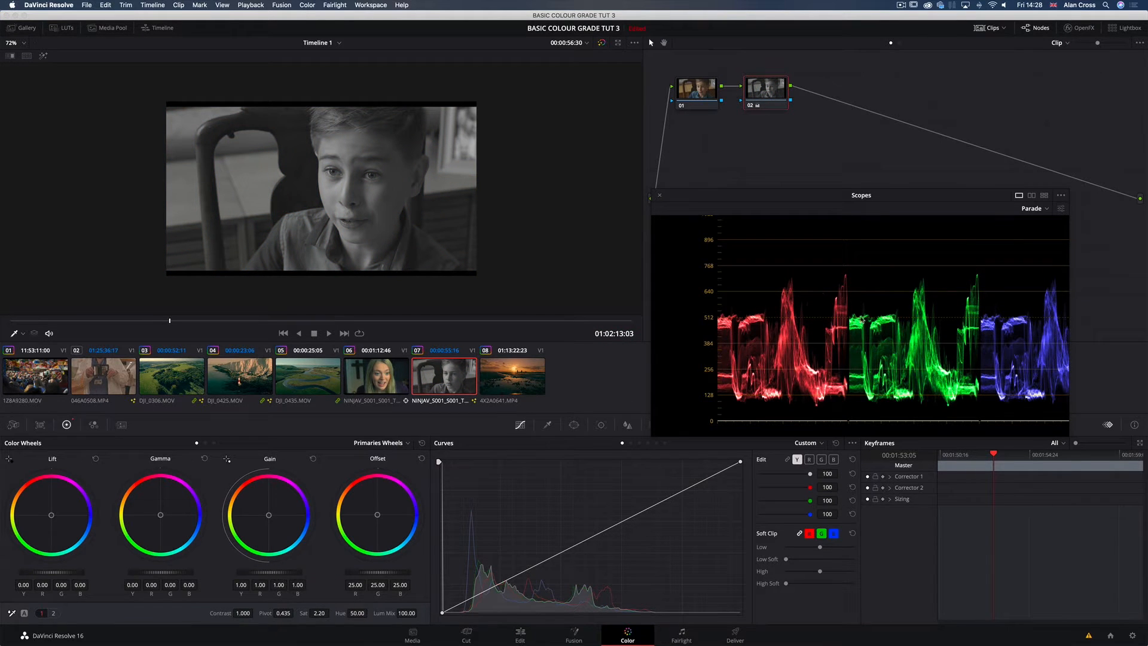
left_click_drag(798, 195, 809, 168)
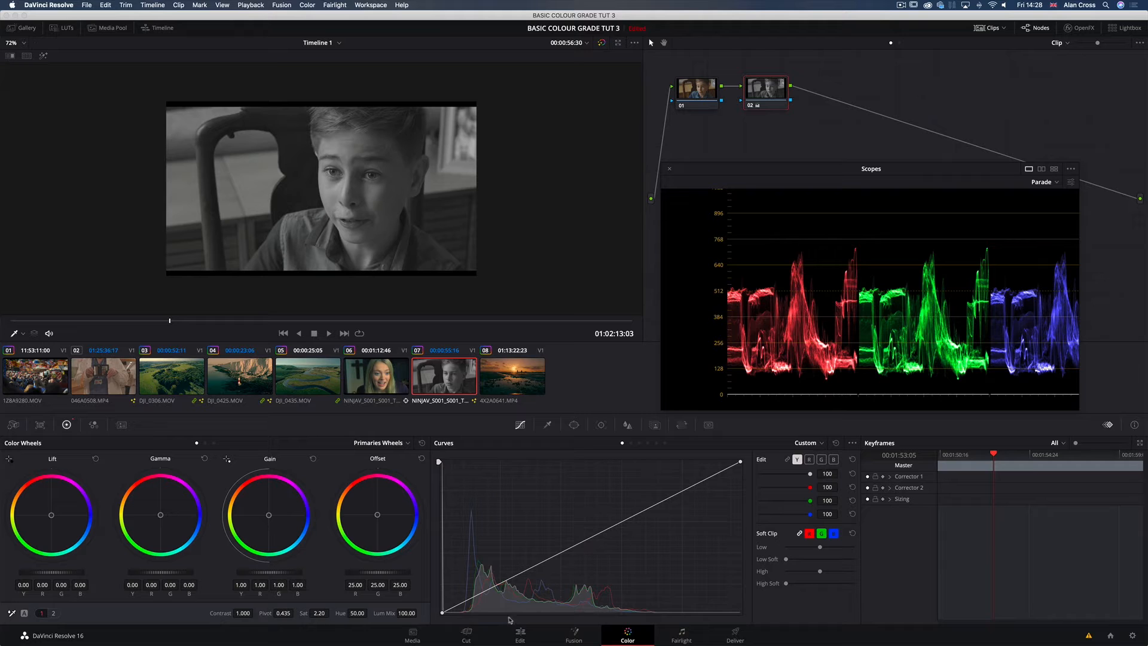
Step: Try moving only the luma curve's black point, undo it, show the blue channel curve and return to luma editing
left_click(443, 613)
left_click(518, 426)
left_click(833, 459)
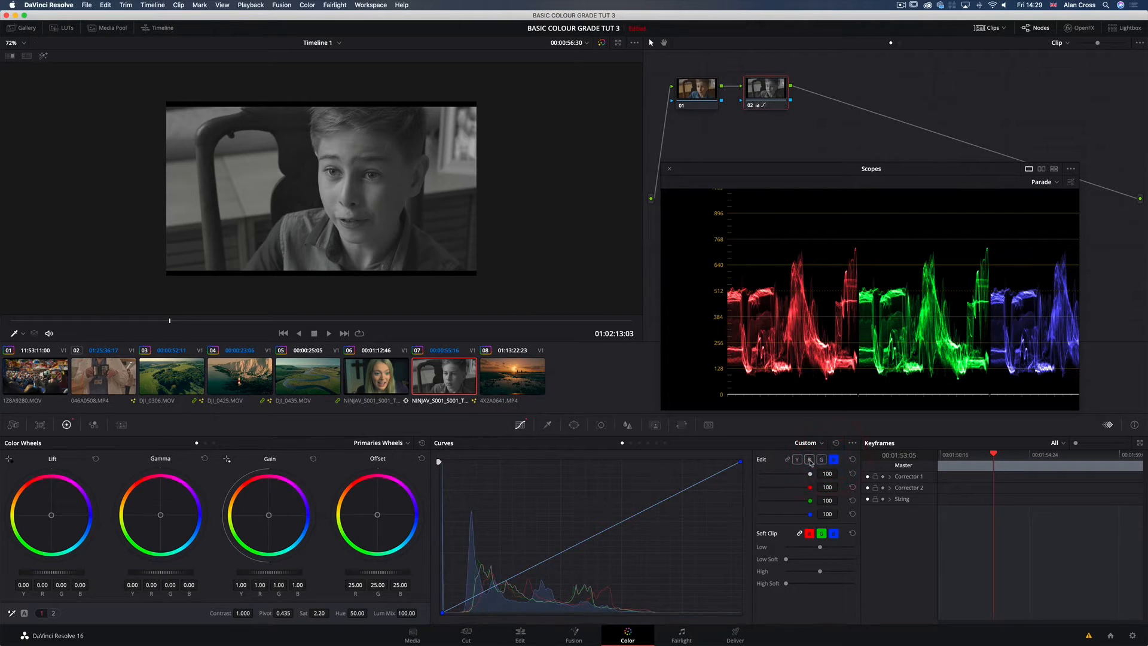
left_click(797, 460)
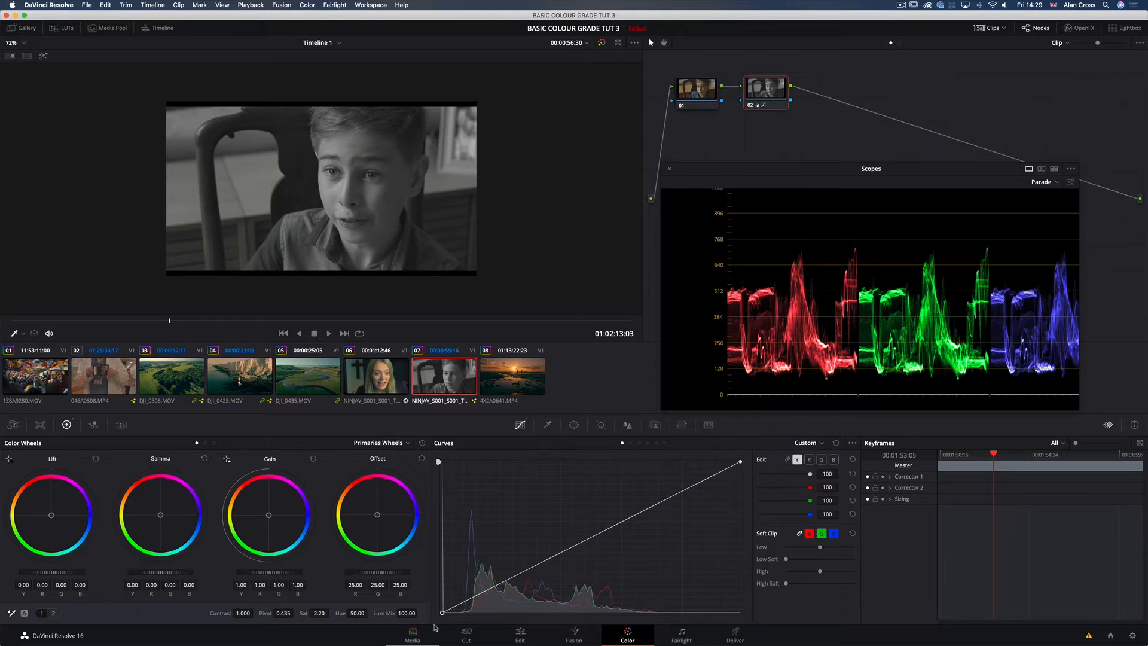
Step: With the Y, R, G and B curves linked, pull the black point and white point inward to stretch the contrast
left_click_drag(442, 612, 460, 616)
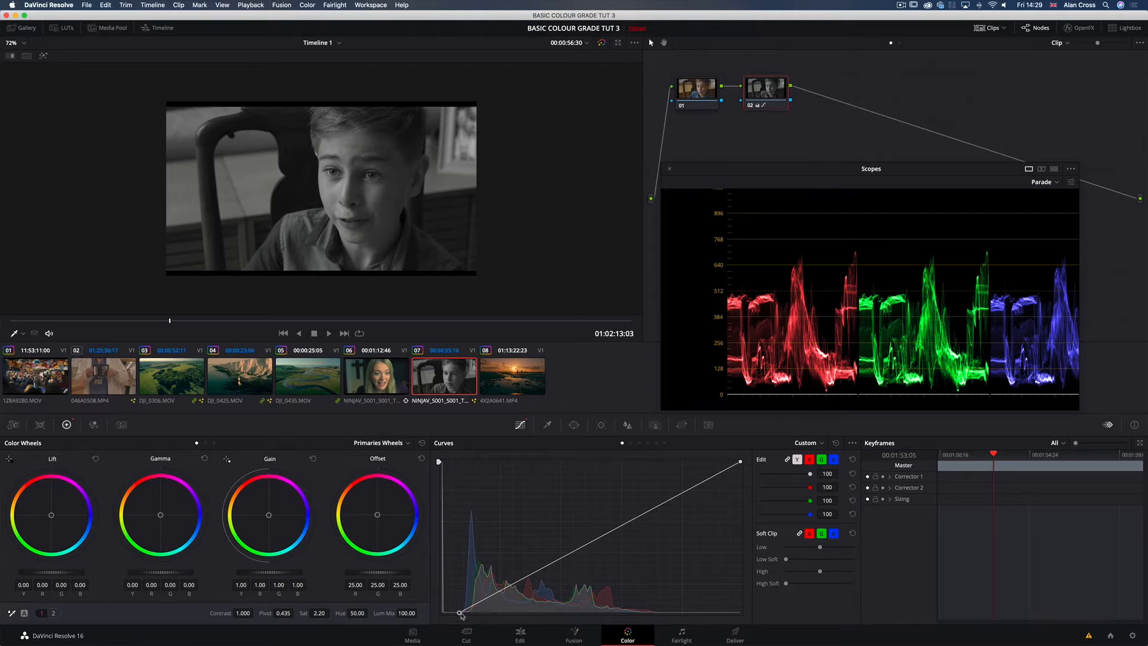
left_click_drag(460, 614, 456, 614)
left_click_drag(452, 612, 460, 612)
left_click_drag(741, 462, 689, 461)
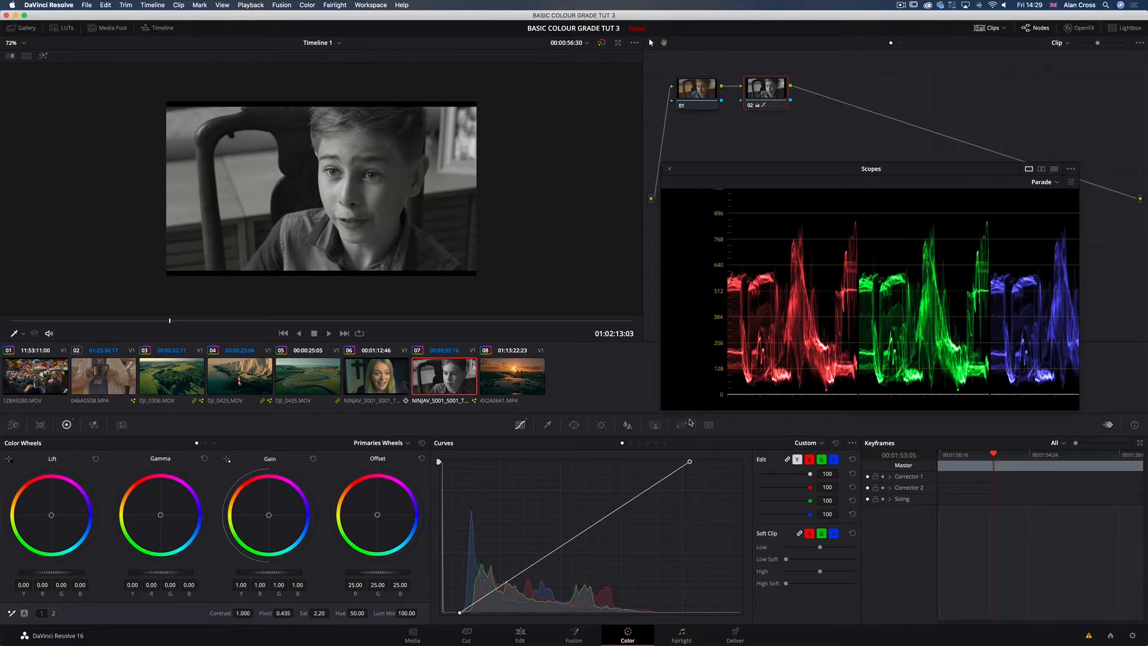
left_click_drag(689, 420, 689, 419)
Step: View the image full screen and toggle node 02 off and on to compare the desaturated contrast grade with the original
key("super")
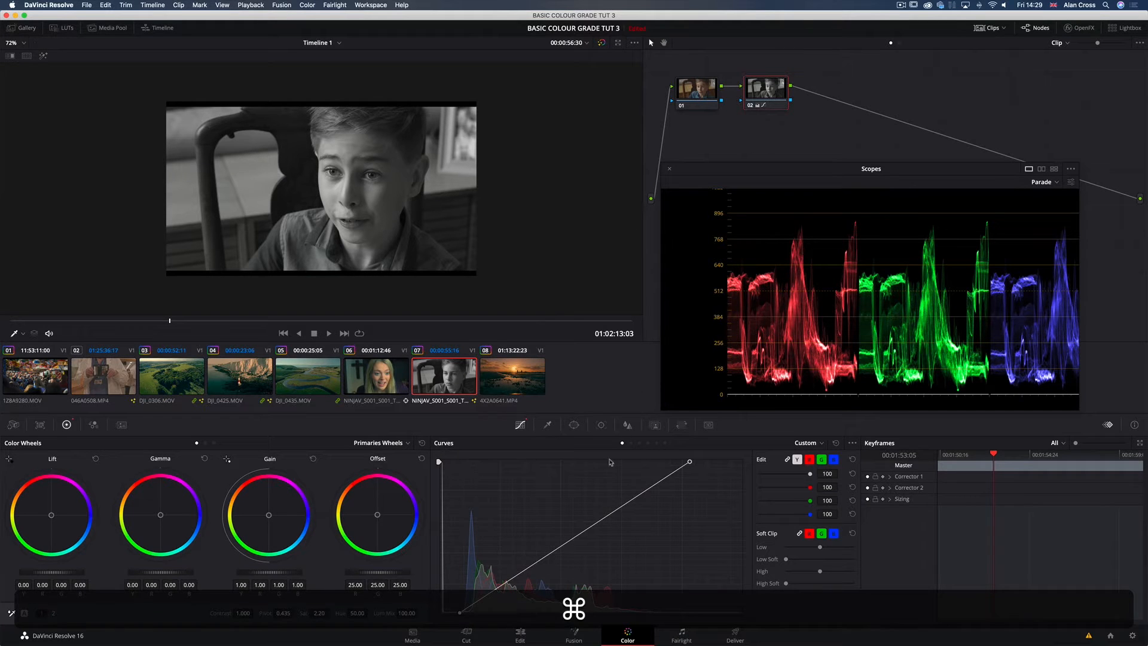
key("super+f")
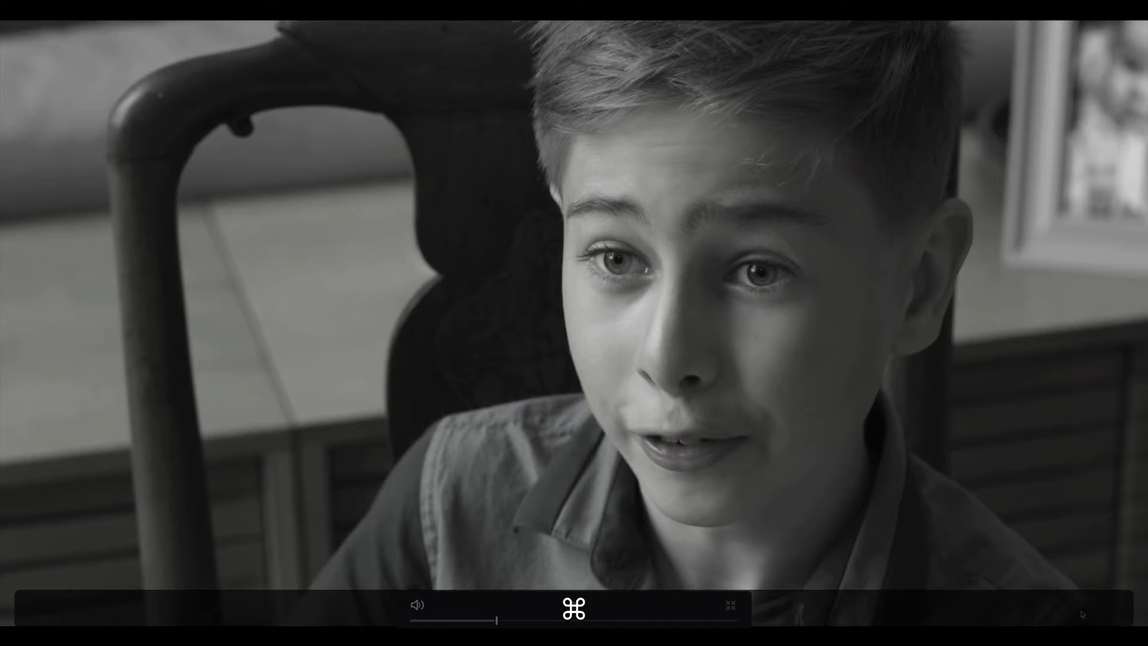
key("super+d")
key("super+d")
key("super+d")
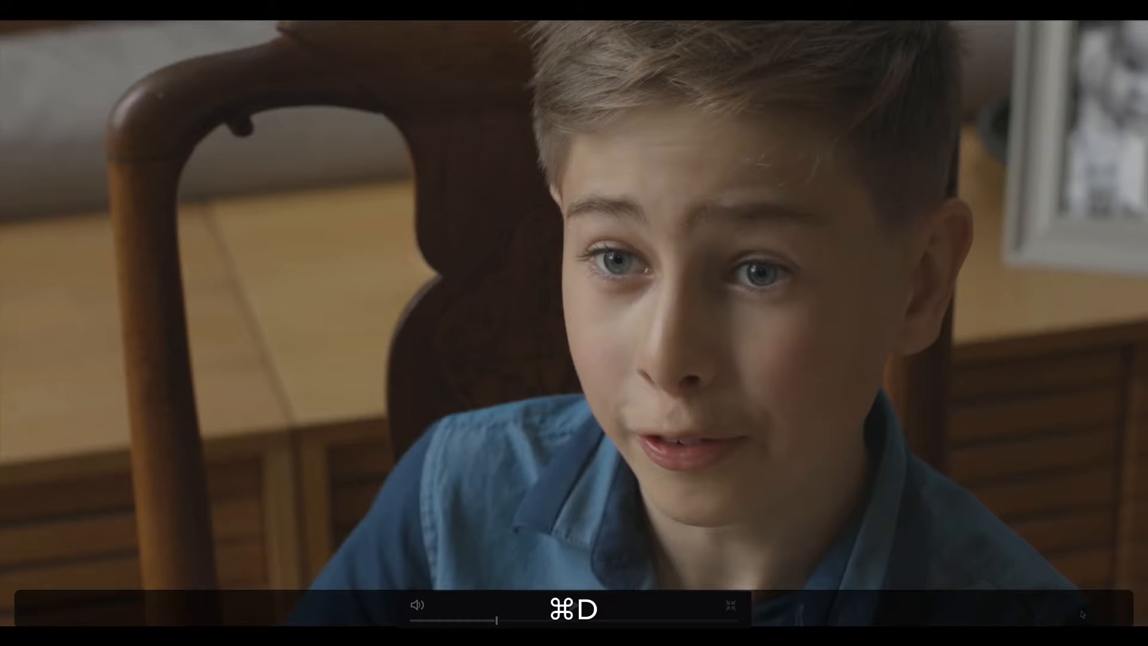
key("super+d")
key("super+d")
key("super+d")
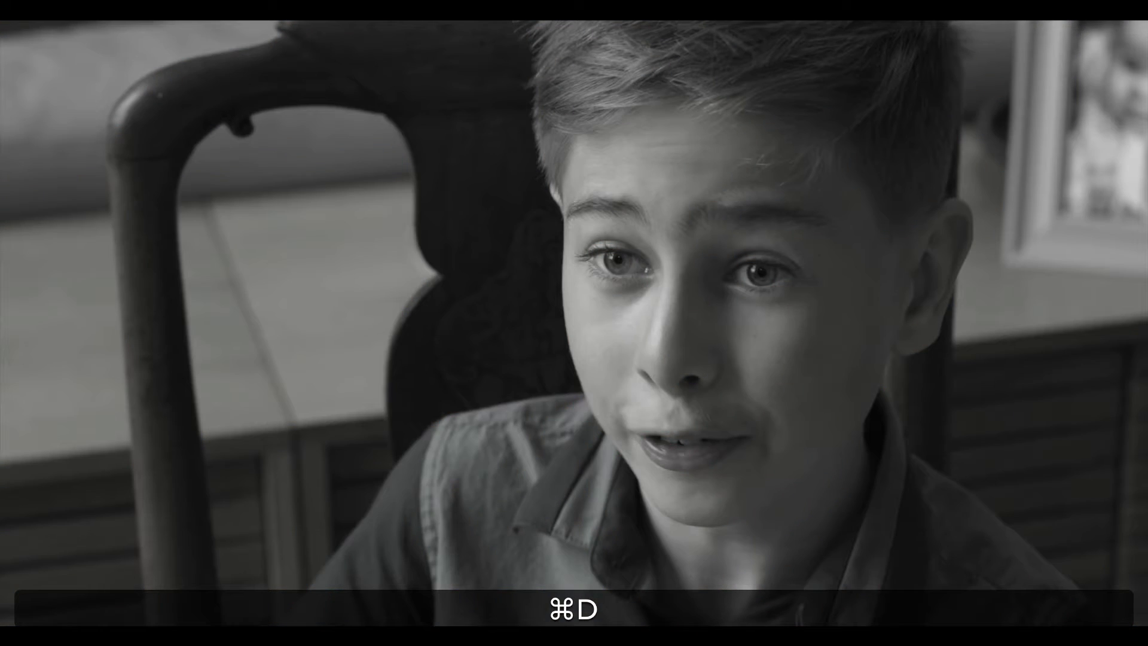
key("super+f")
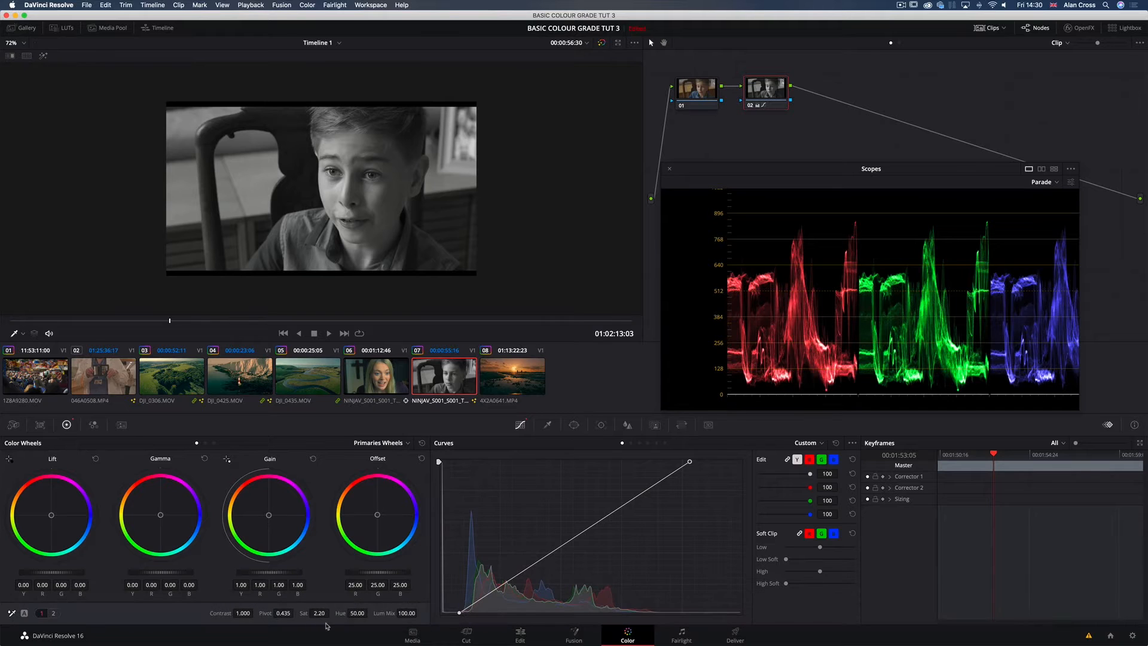
Step: Restore node 02's saturation to 50 and compare the colour image full screen with the node switched on and off
key("super+f")
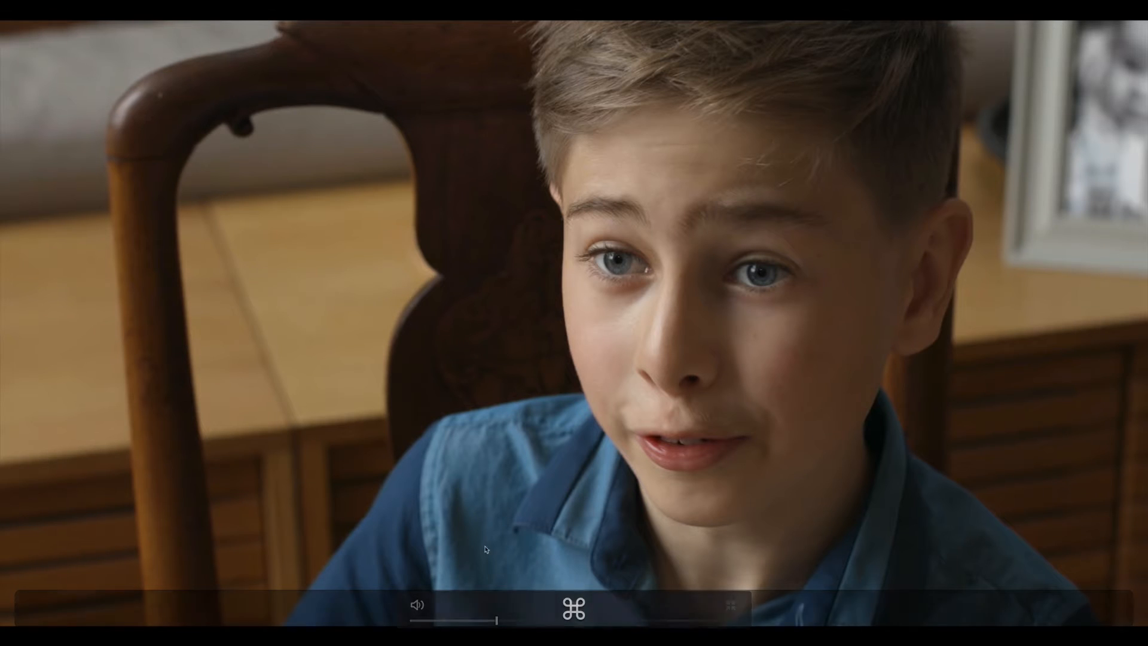
key("super+d")
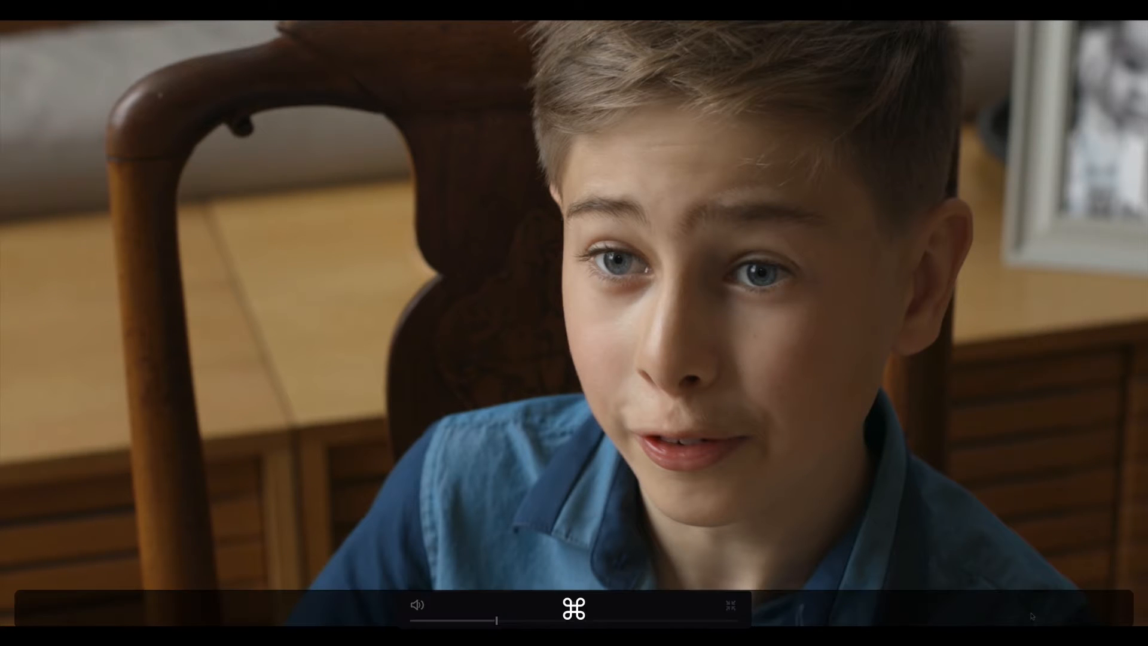
key("super+d")
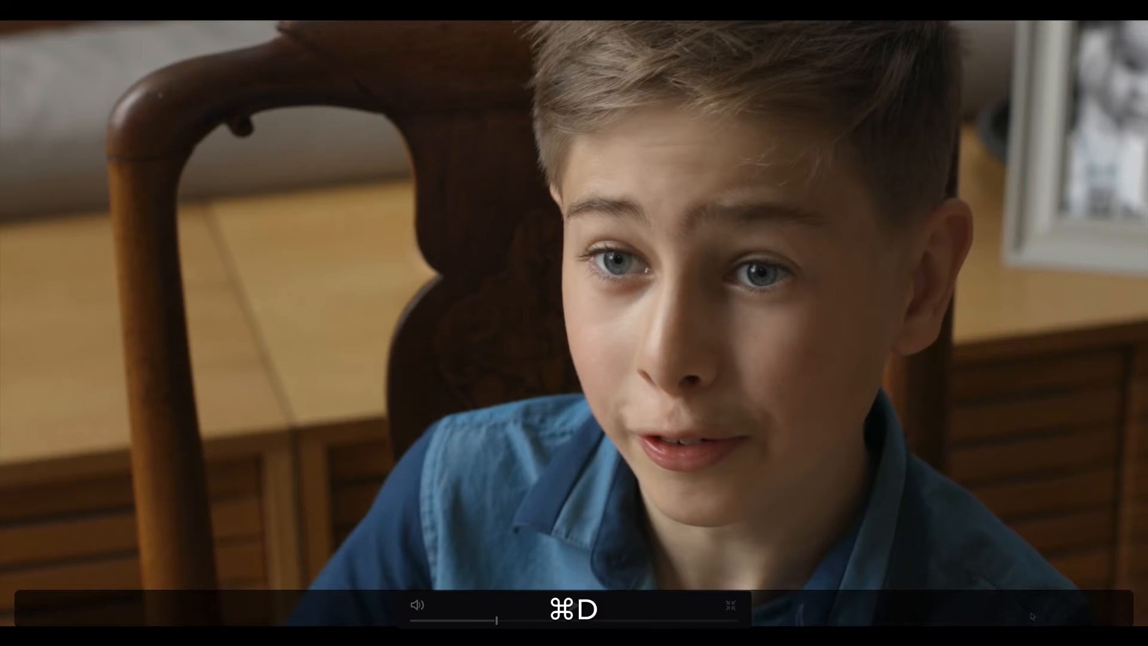
key("super+d")
key("super+d")
key("super+d")
key("super+d")
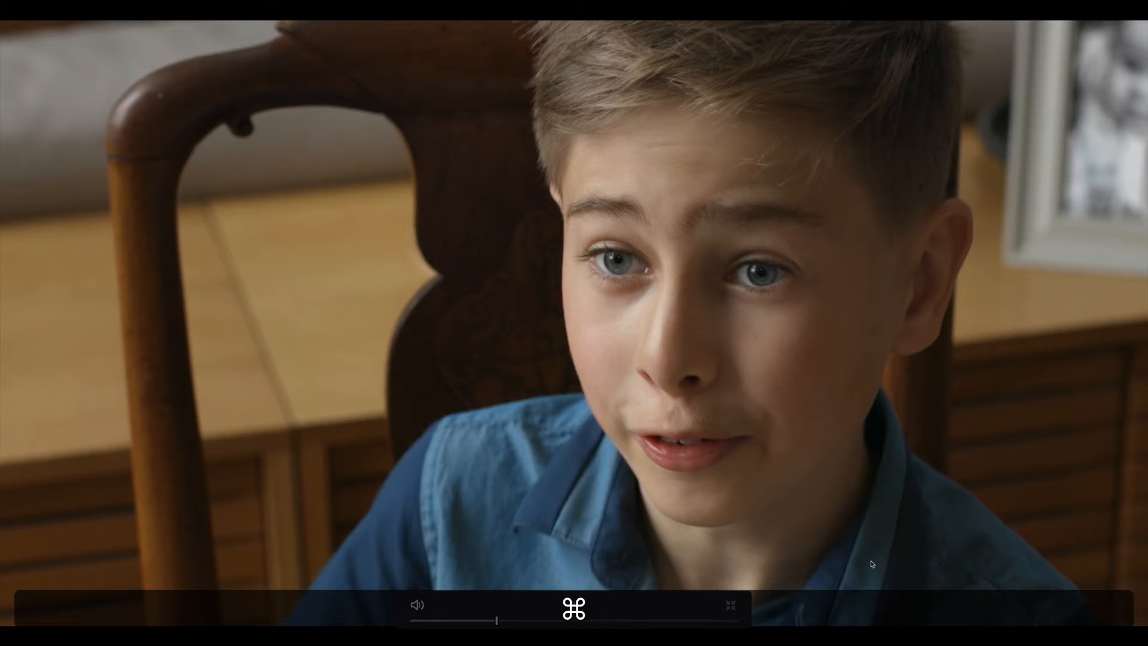
key("super+f")
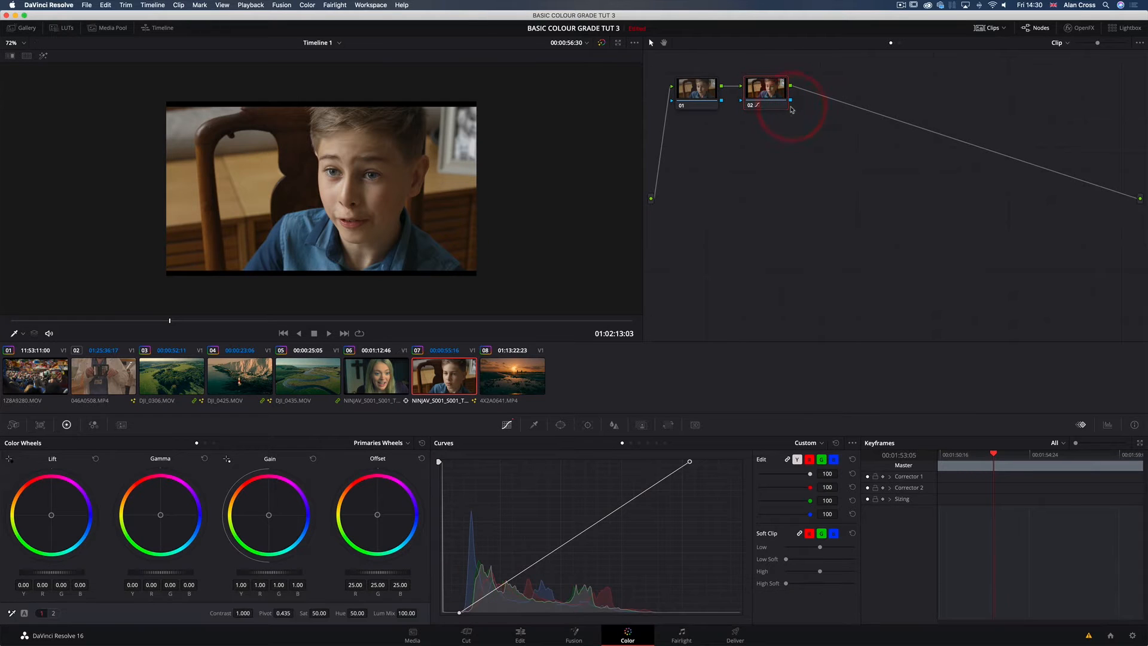
Step: Close the Scopes window and label node 02 CONTRAST
type("CONTRAS")
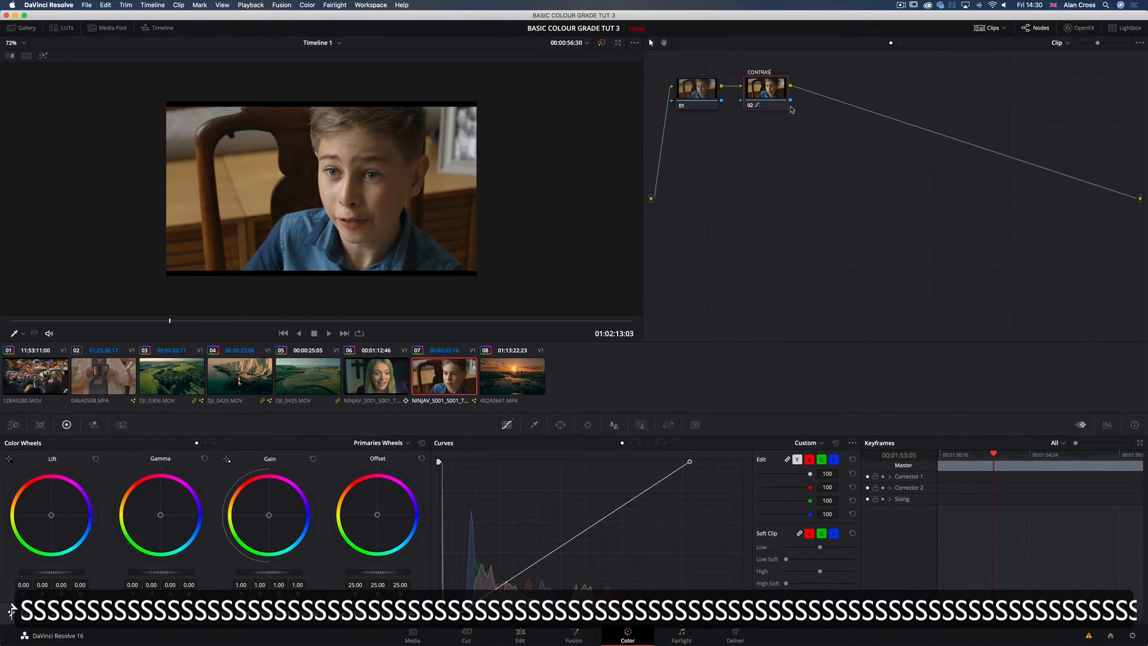
key("Return")
left_click_drag(771, 94, 769, 92)
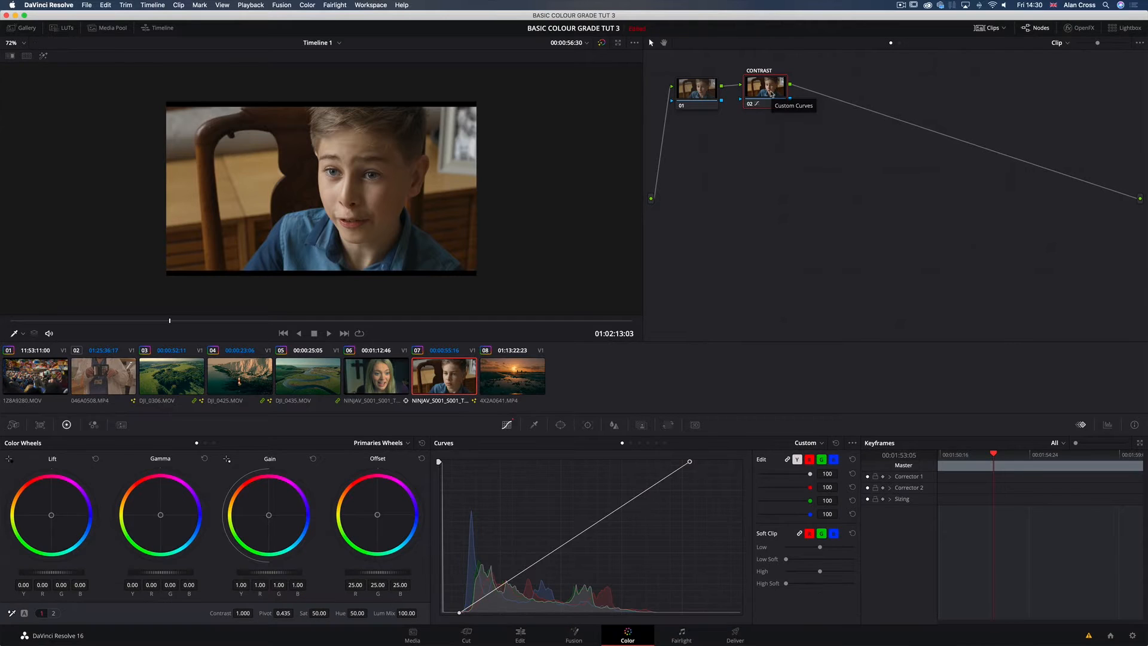
Step: Add a serial node after CONTRAST, try raising its saturation to 68.60 and restore it to 50
key("alt+s")
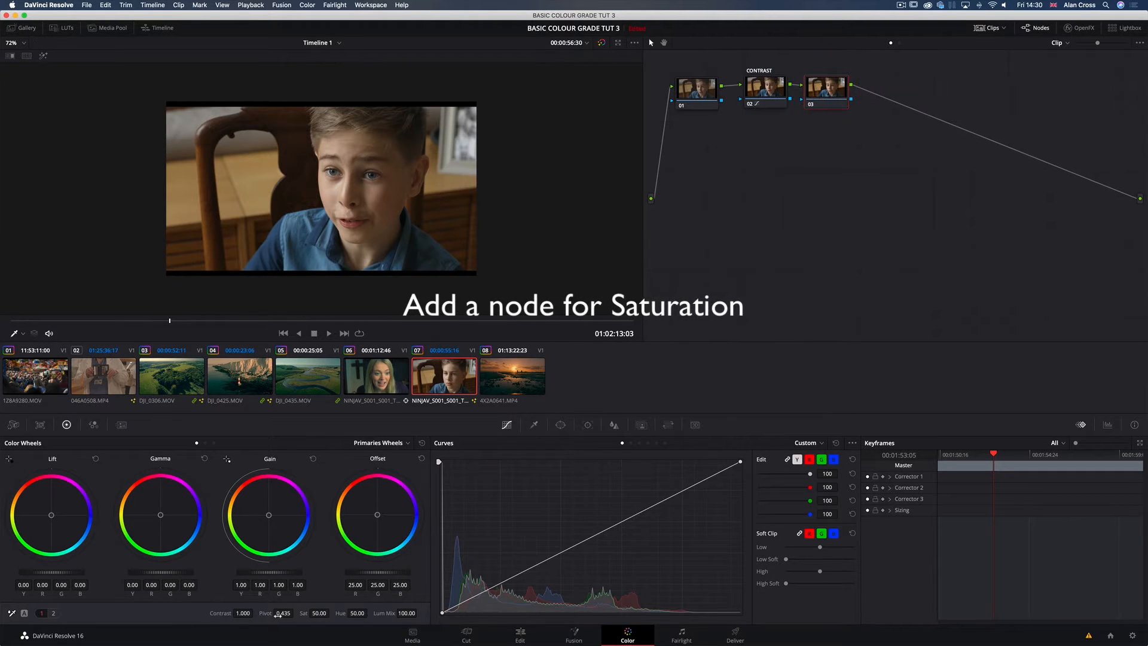
left_click_drag(309, 617, 316, 614)
left_click(319, 613)
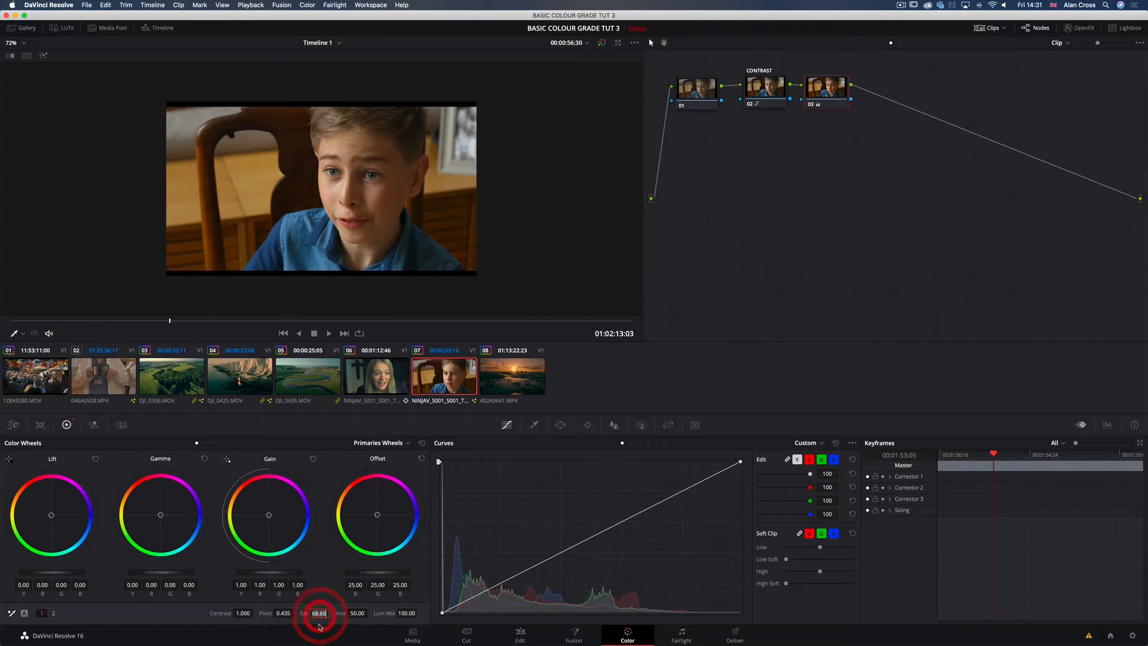
type("50")
key("Return")
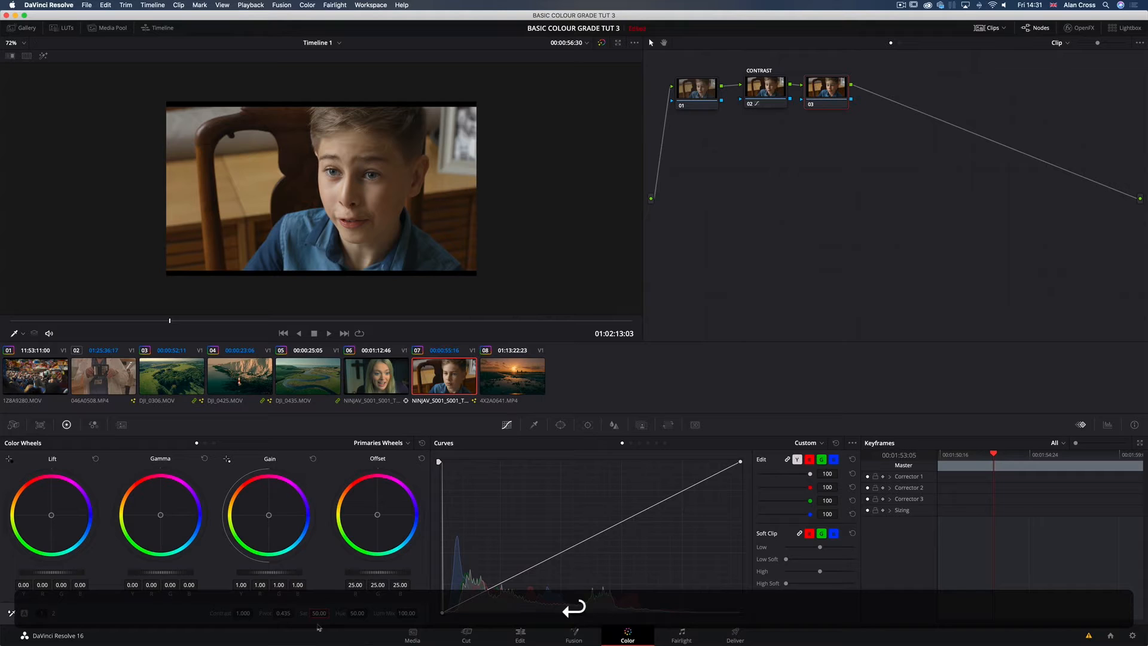
left_click(318, 626)
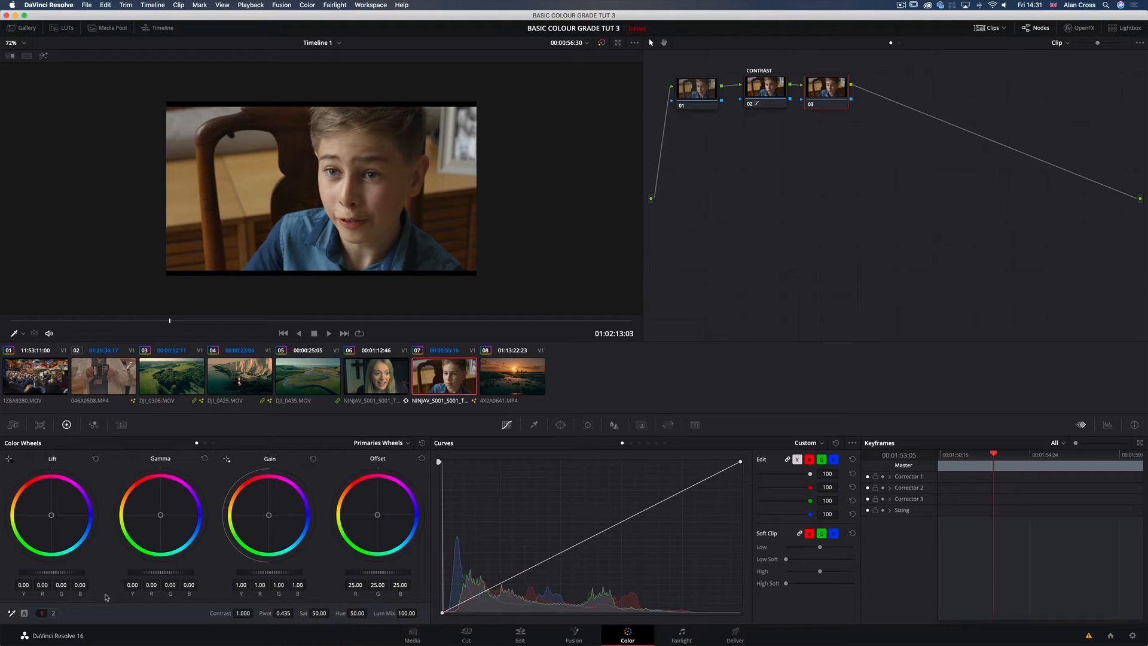
Step: In the RGB Mixer, try boosting red in the red output, green in the green output and blue in the blue output
left_click(93, 425)
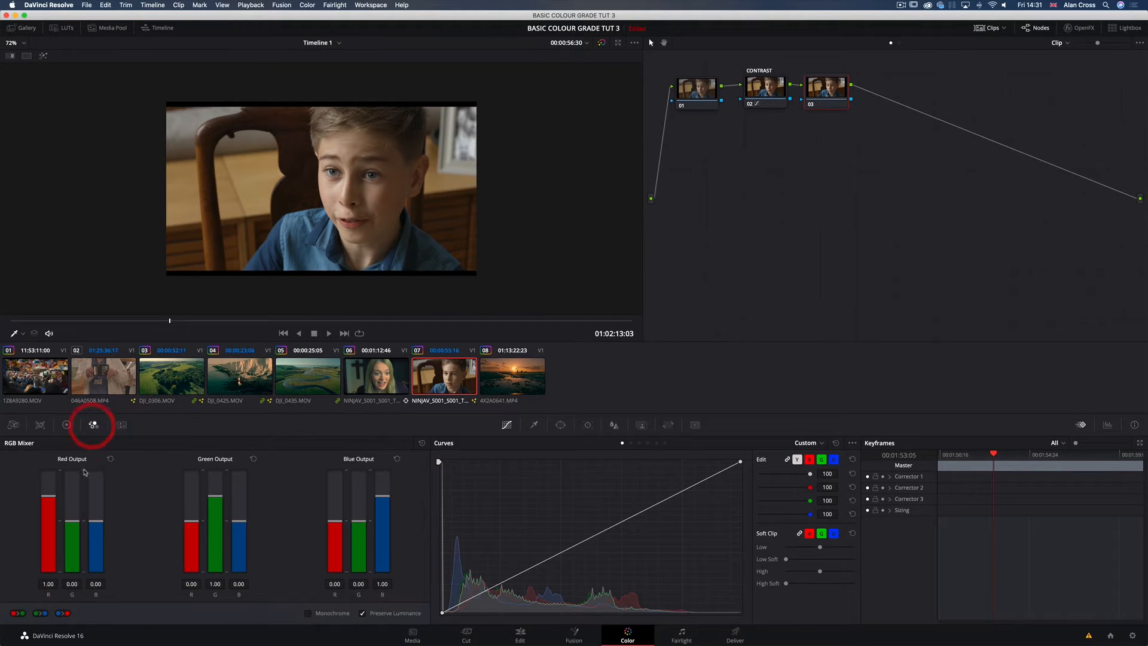
left_click_drag(48, 501, 57, 431)
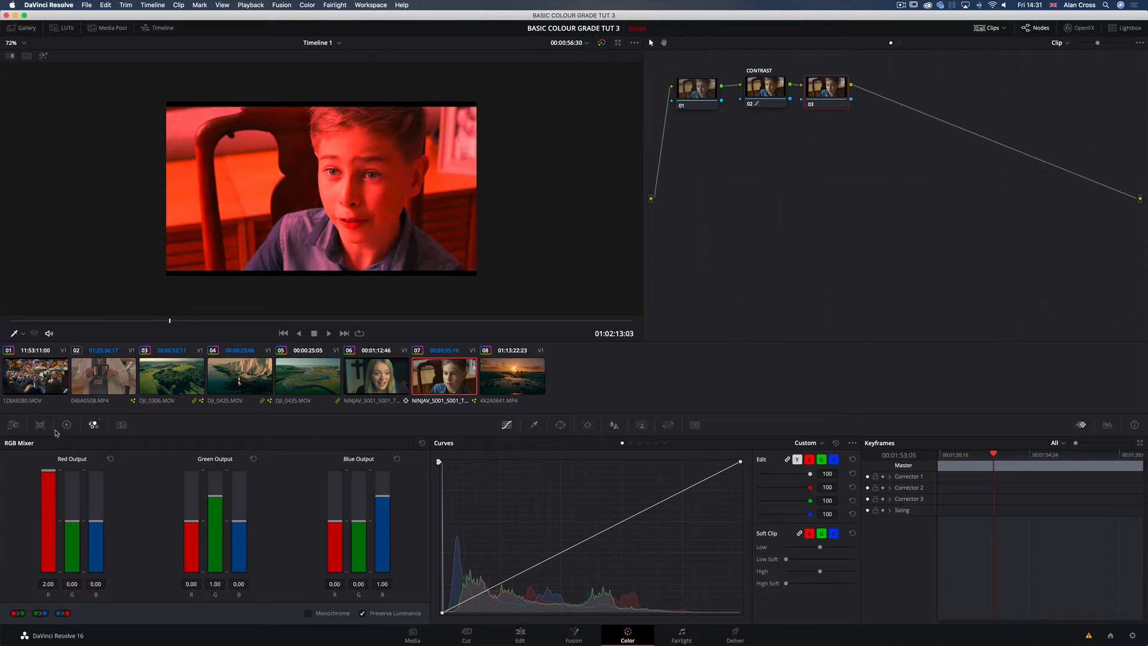
left_click_drag(215, 499, 220, 424)
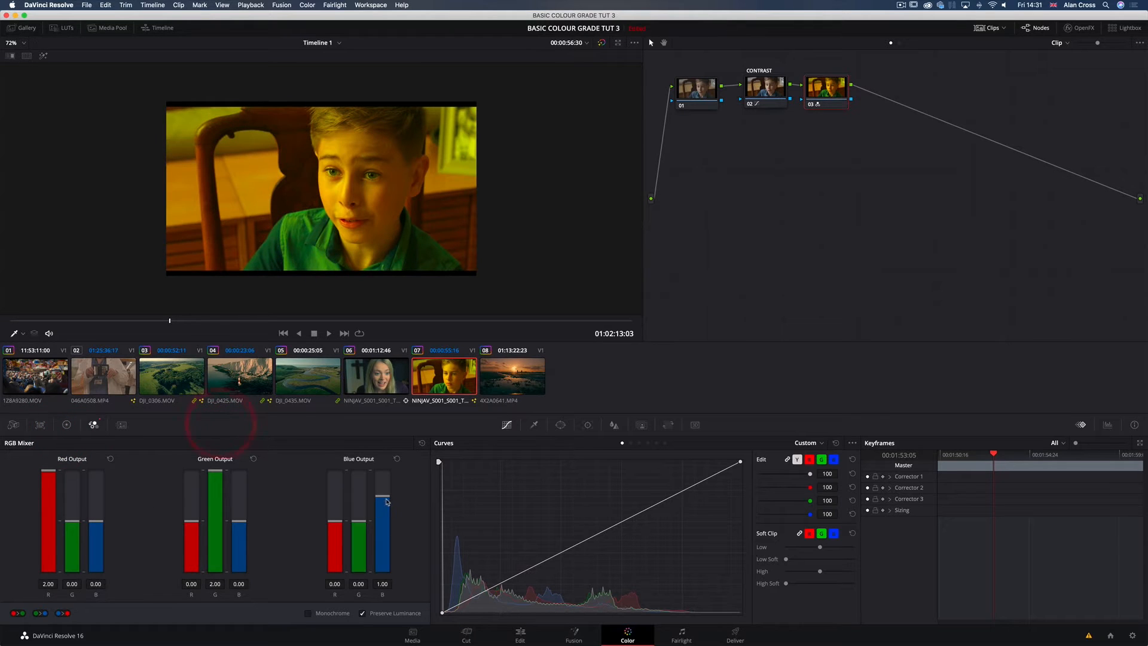
left_click_drag(383, 496, 382, 435)
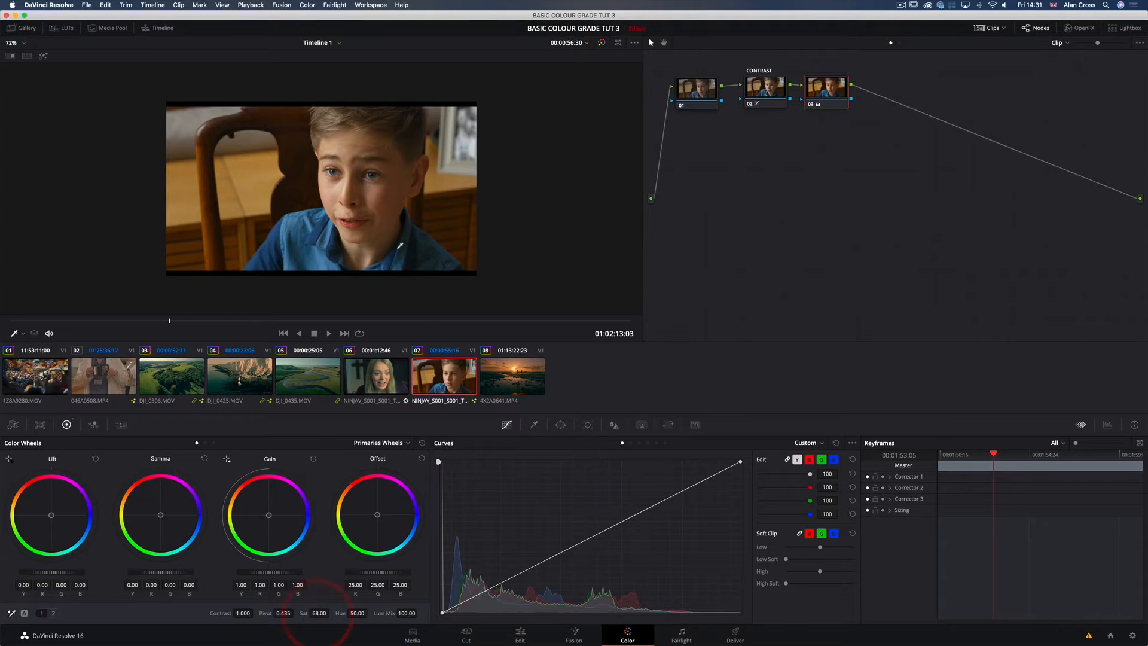
Step: View the image full screen and toggle node 03 off and on to compare the saturation boost
key("super+f")
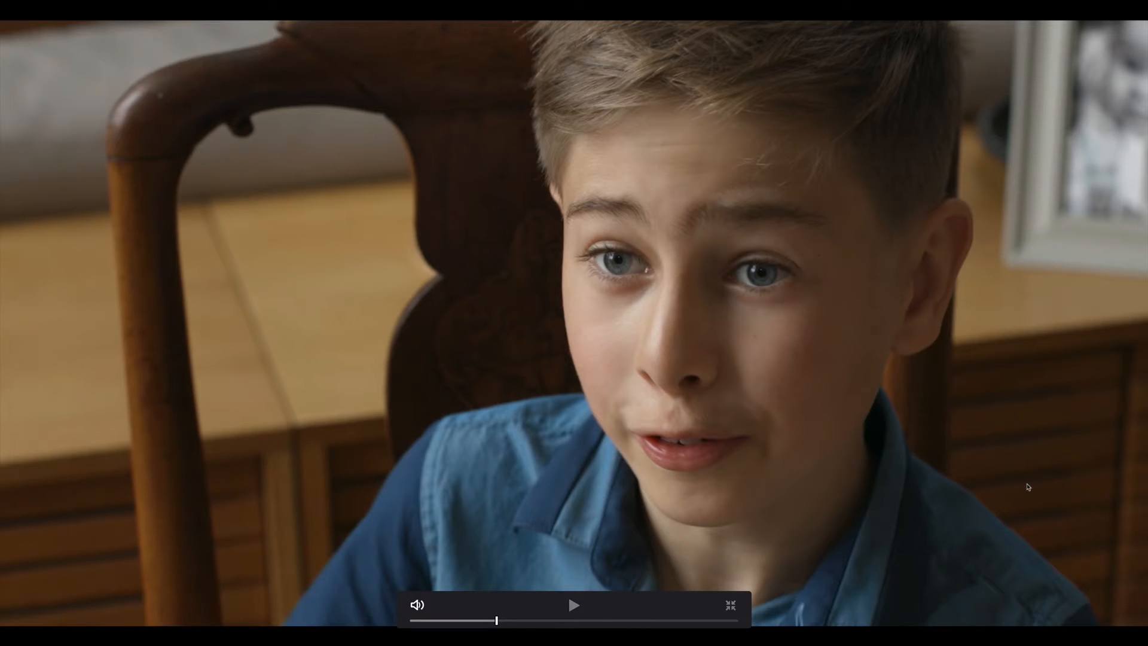
key("super")
key("super+d")
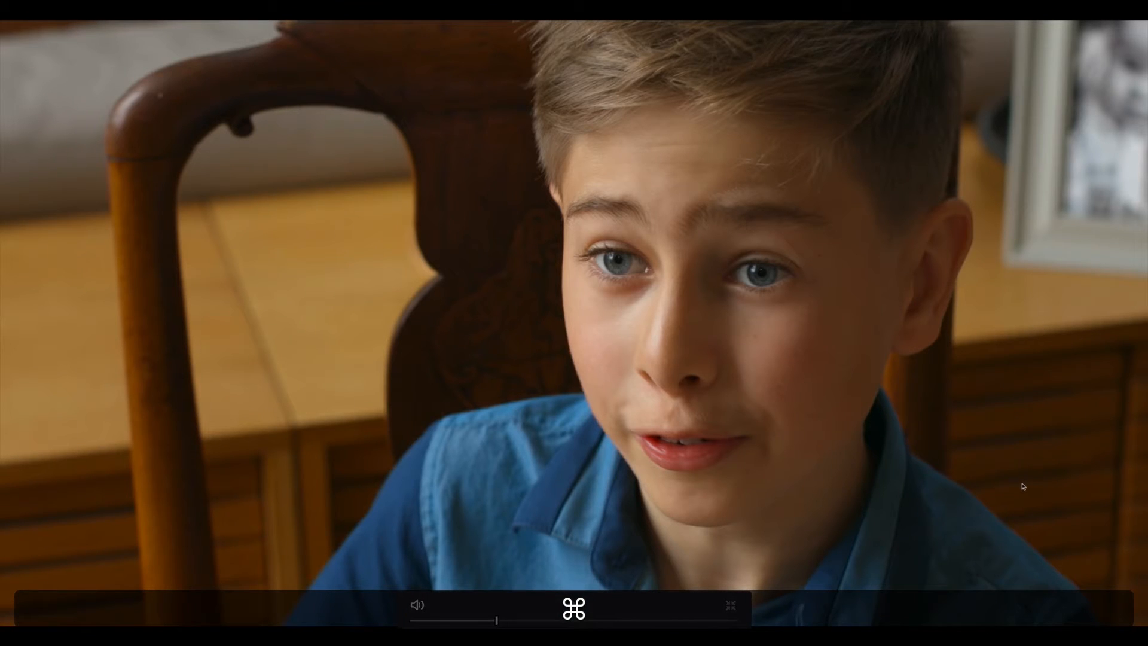
key("super+f")
Step: Label node 03 SAT
right_click(827, 86)
left_click(877, 103)
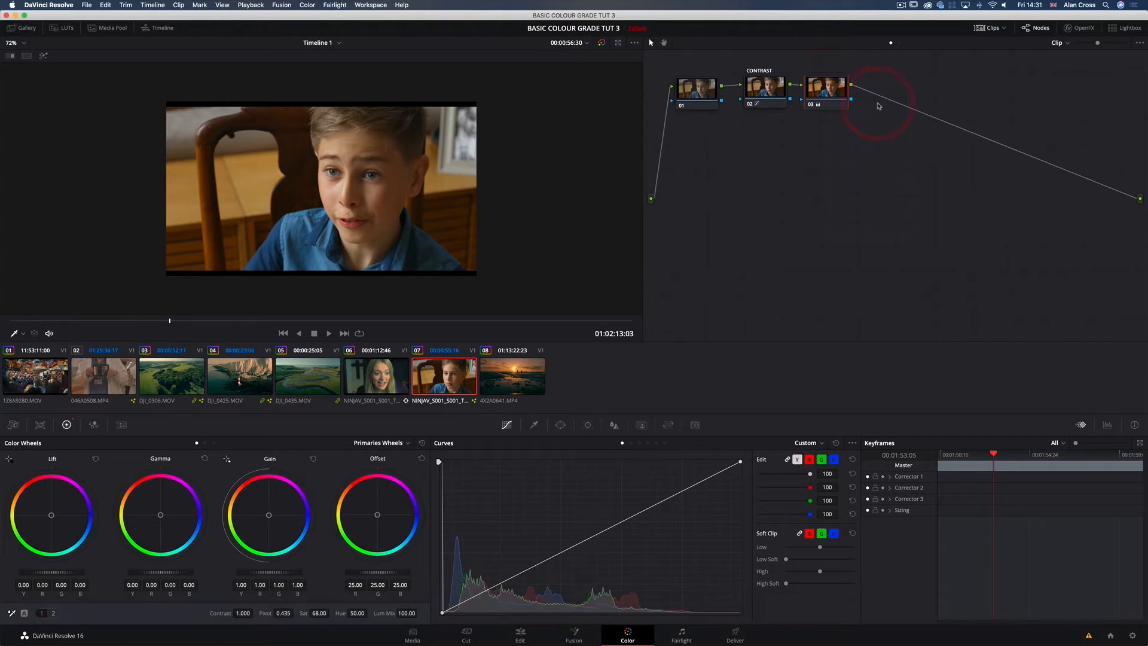
type("SAT")
key("Return")
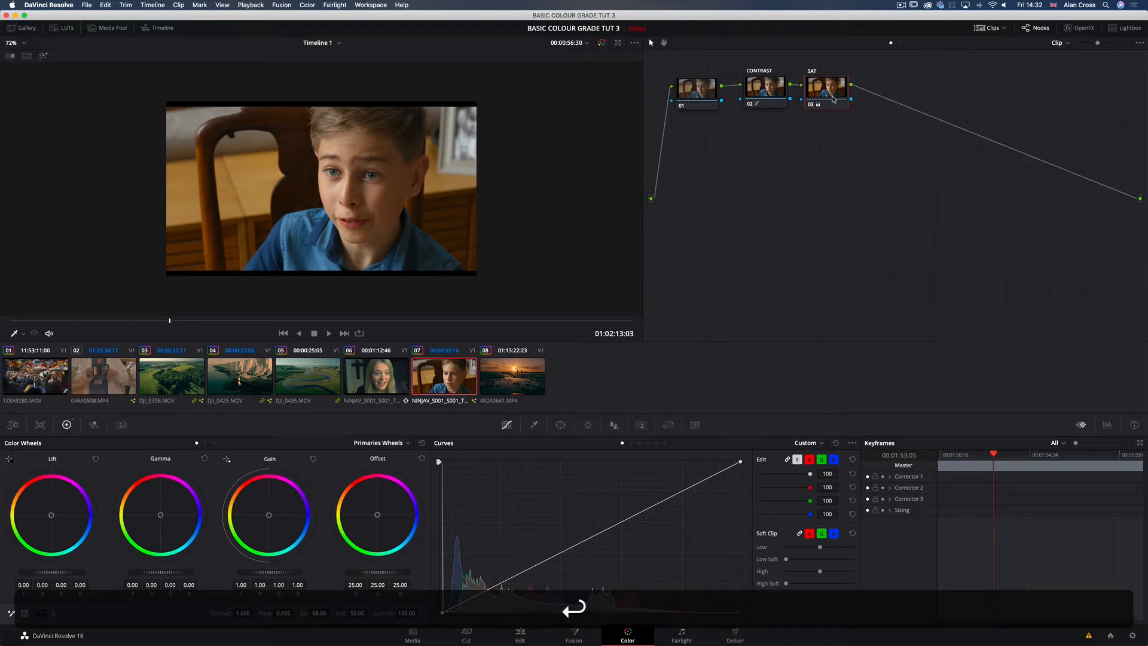
Step: Add a serial node after SAT and open the HSL Qualifier for it
key("alt+s")
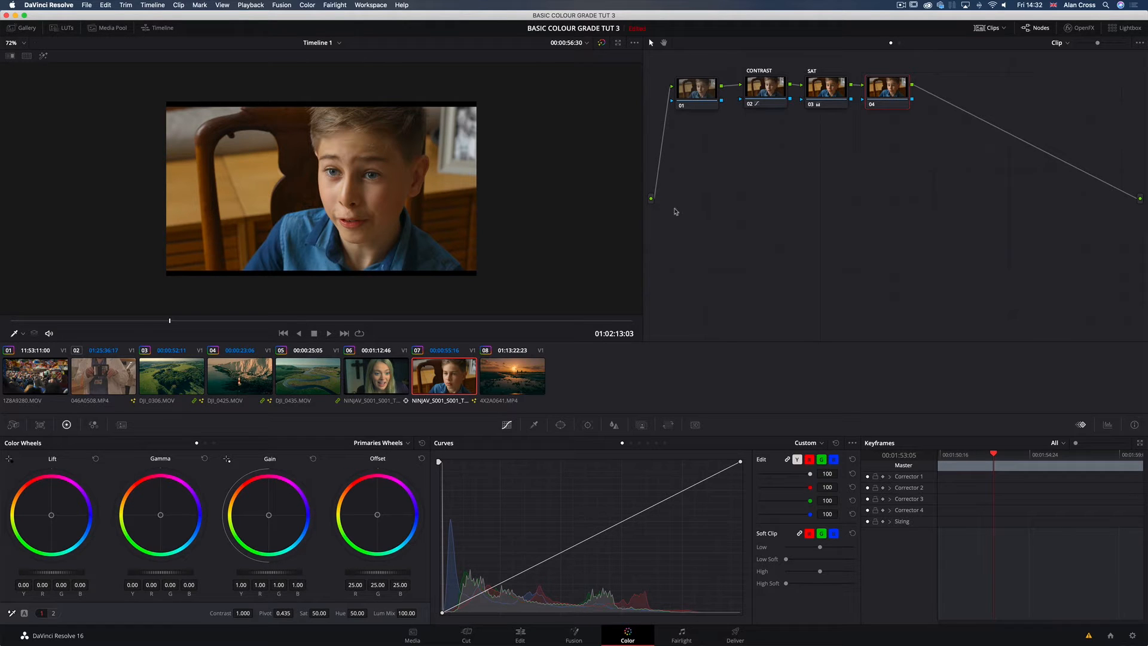
left_click(534, 425)
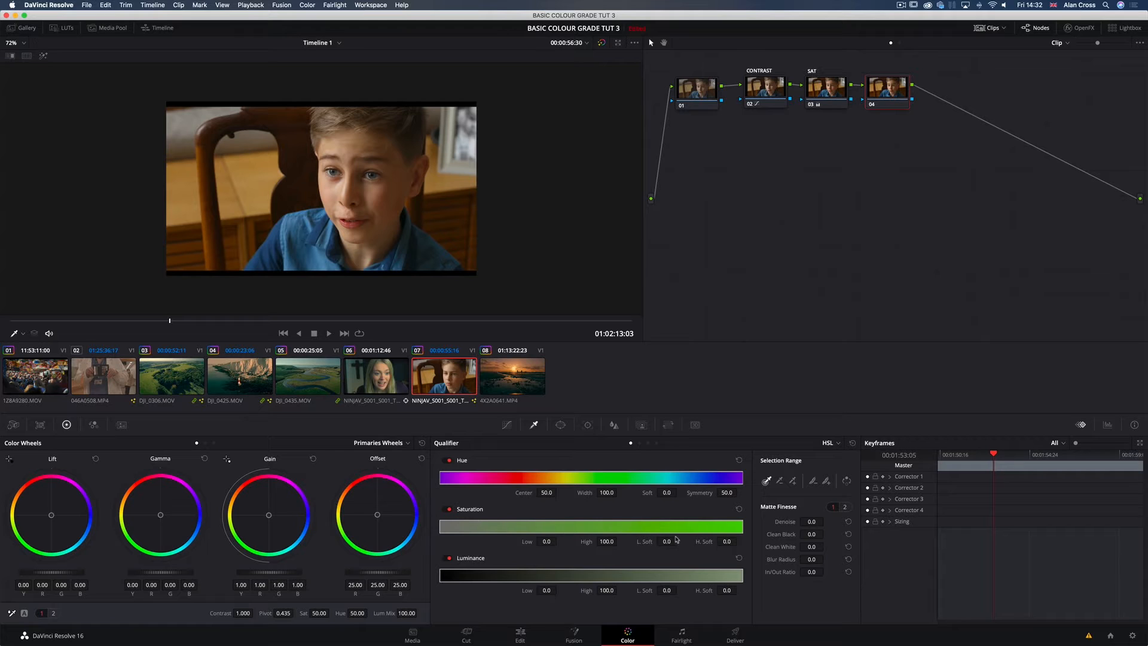
Step: Switch the qualifier's luminance, saturation and hue components off and back on to try them individually
left_click(485, 559)
left_click(475, 509)
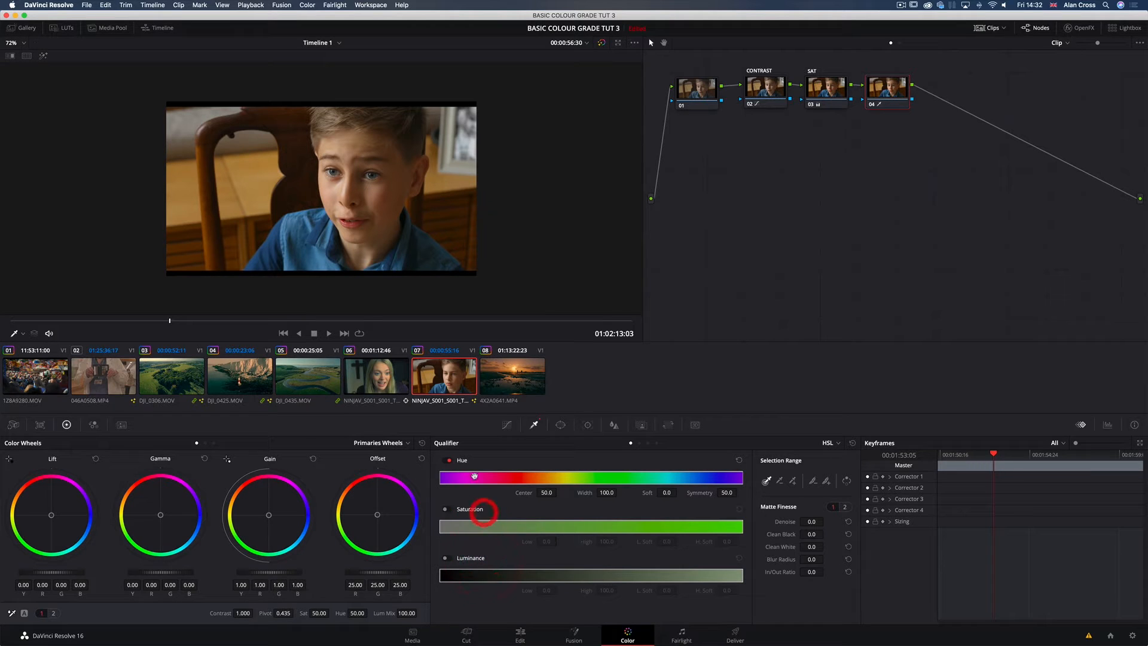
left_click(449, 461)
left_click(447, 460)
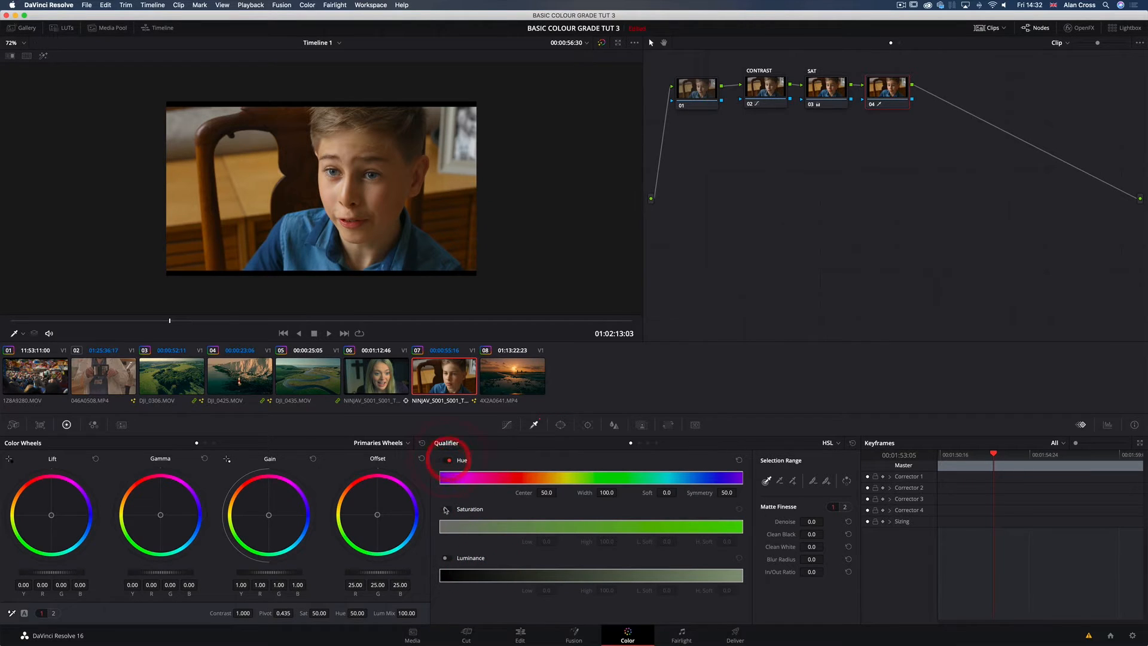
left_click(447, 509)
left_click(448, 560)
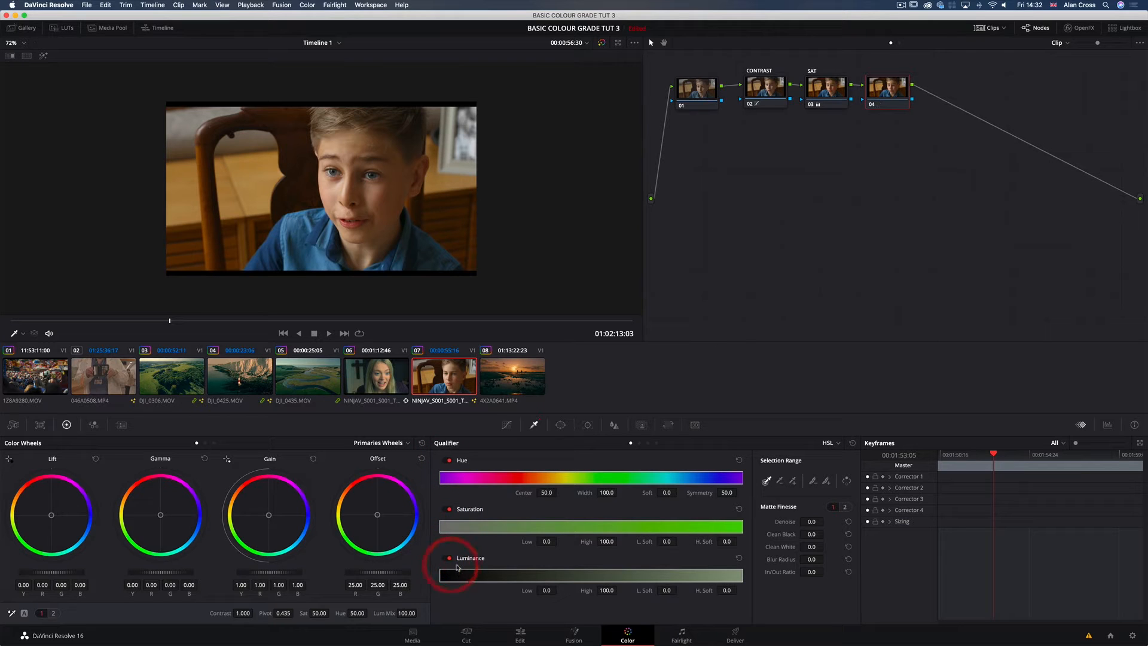
Step: Turn on the highlight view and sample the boy's skin from forehead to cheek with the qualifier picker
left_click(783, 464)
left_click(765, 480)
left_click(779, 481)
left_click(779, 482)
left_click(766, 482)
left_click(766, 483)
left_click(43, 58)
mouse_move(328, 143)
left_mouse_down()
mouse_move(368, 149)
mouse_move(333, 187)
left_mouse_up()
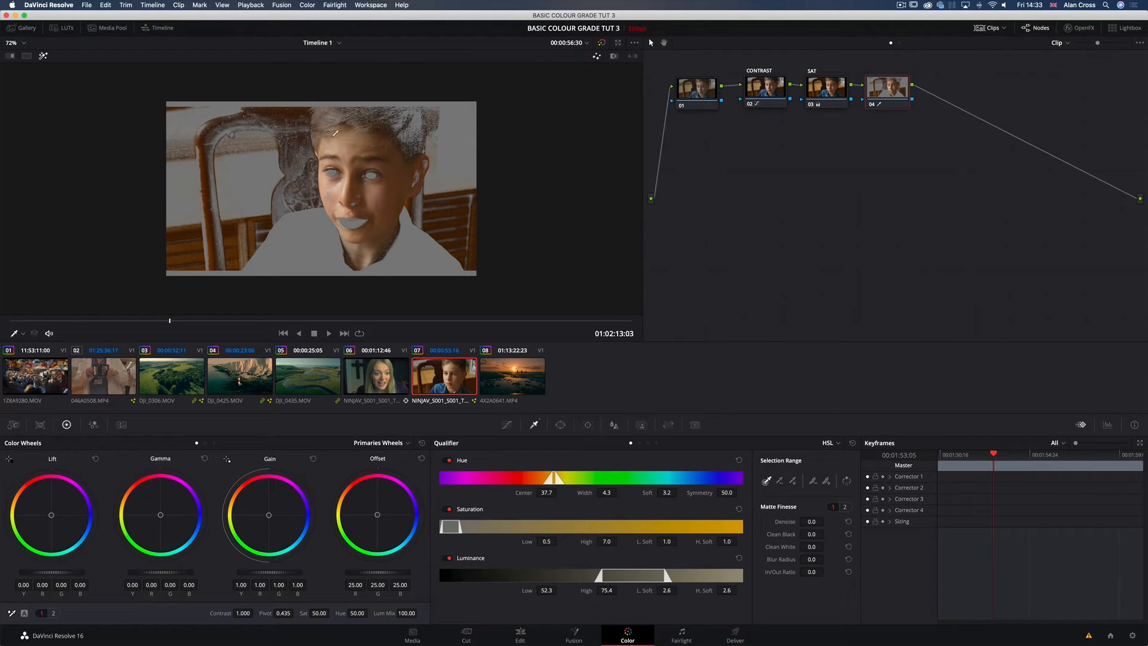
Step: Select node 01 and check the OpenFX library for the Neat Video Reduce Noise v5 plugin, leaving it unapplied
left_click(699, 96)
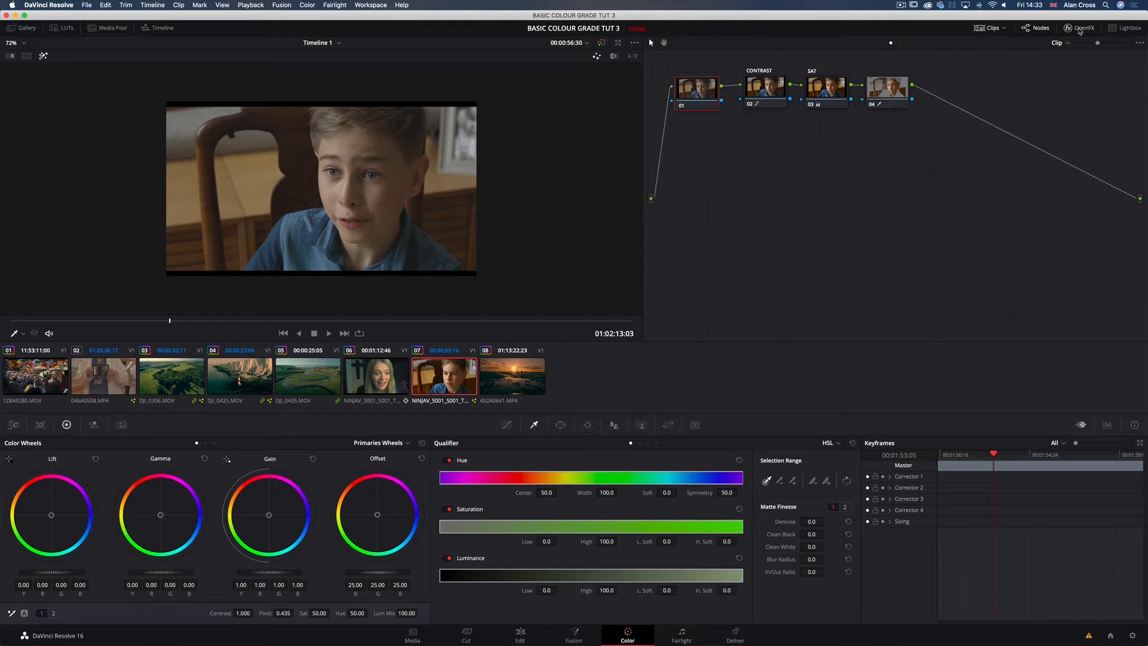
left_click(705, 92)
left_click(1079, 28)
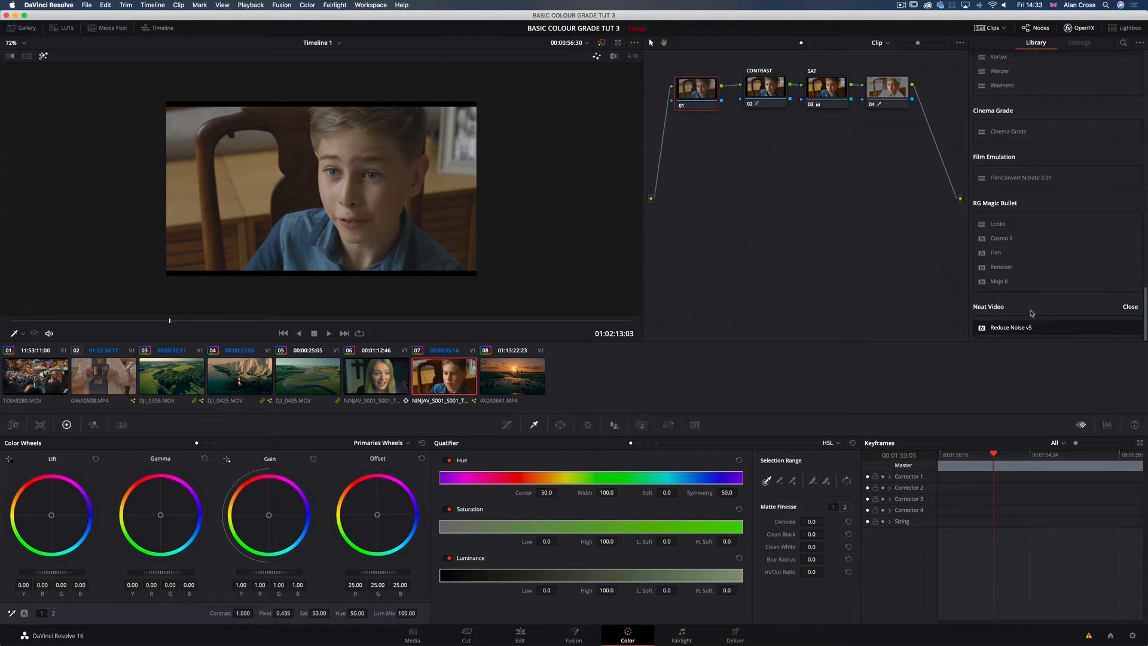
left_click(1080, 28)
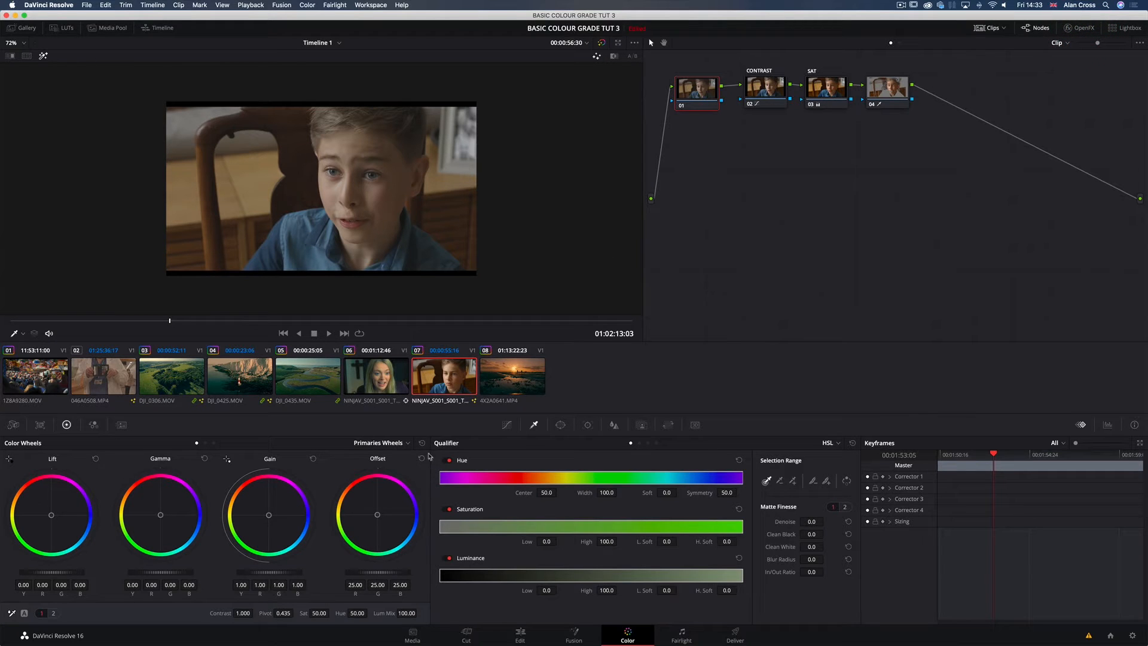
Step: Resample node 04's skin key across the boy's forehead with the qualifier picker
left_click(400, 187)
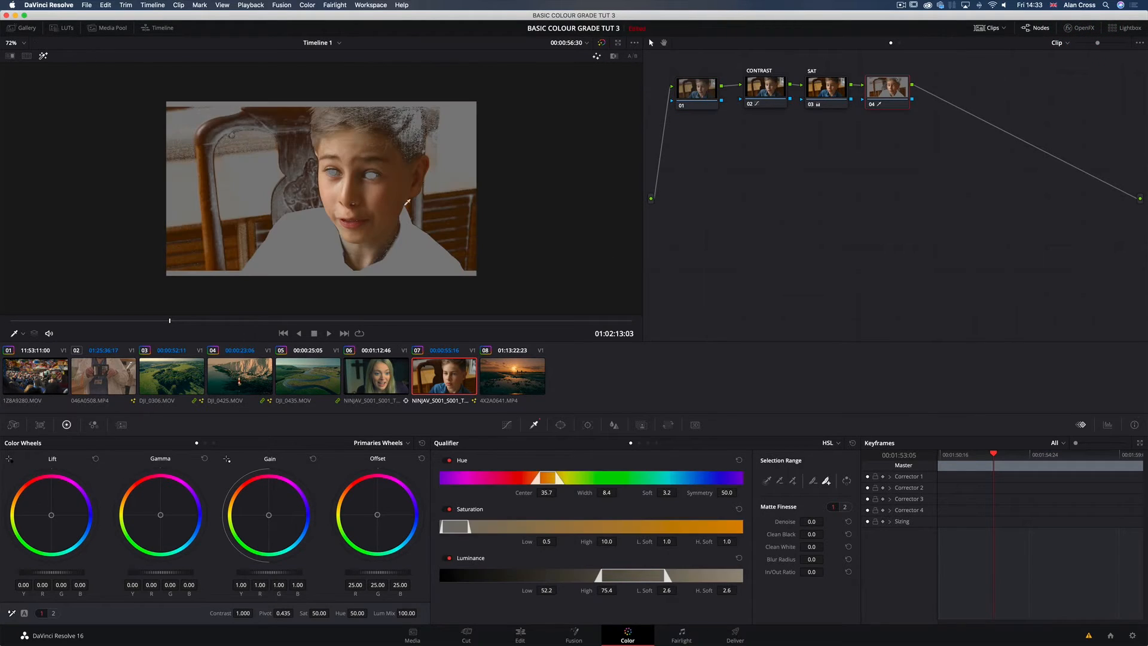
left_click(766, 480)
left_click_drag(333, 143, 357, 147)
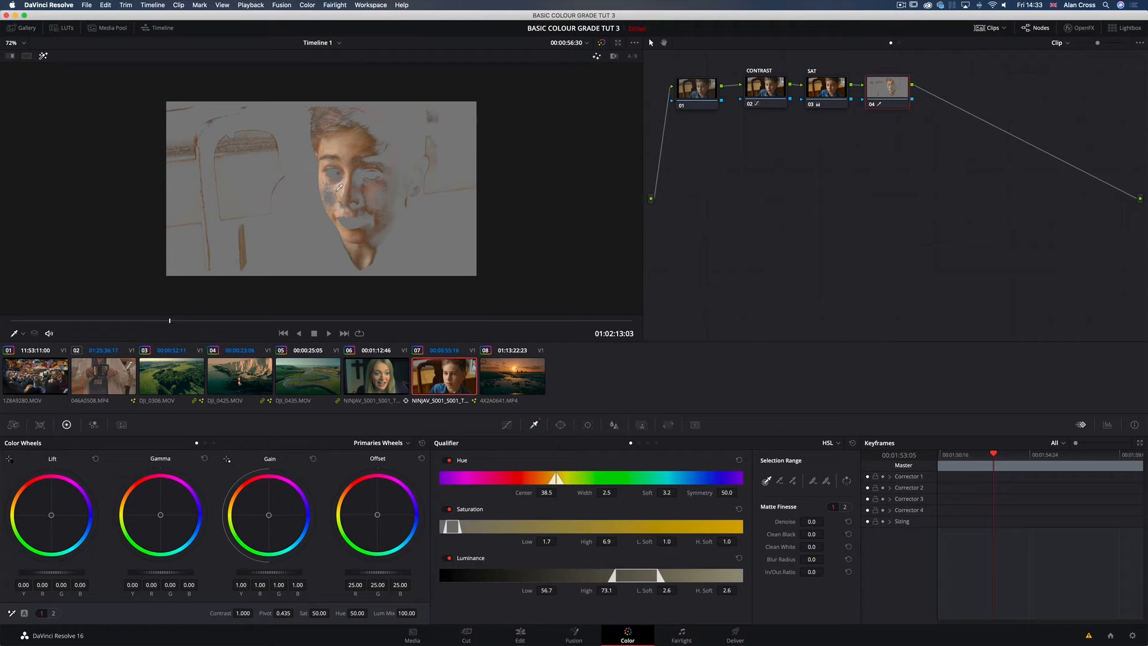
Step: Add softness to the skin key from the cheek and mouth, and add the lip colour to its range
left_click(825, 480)
left_click_drag(372, 206, 347, 218)
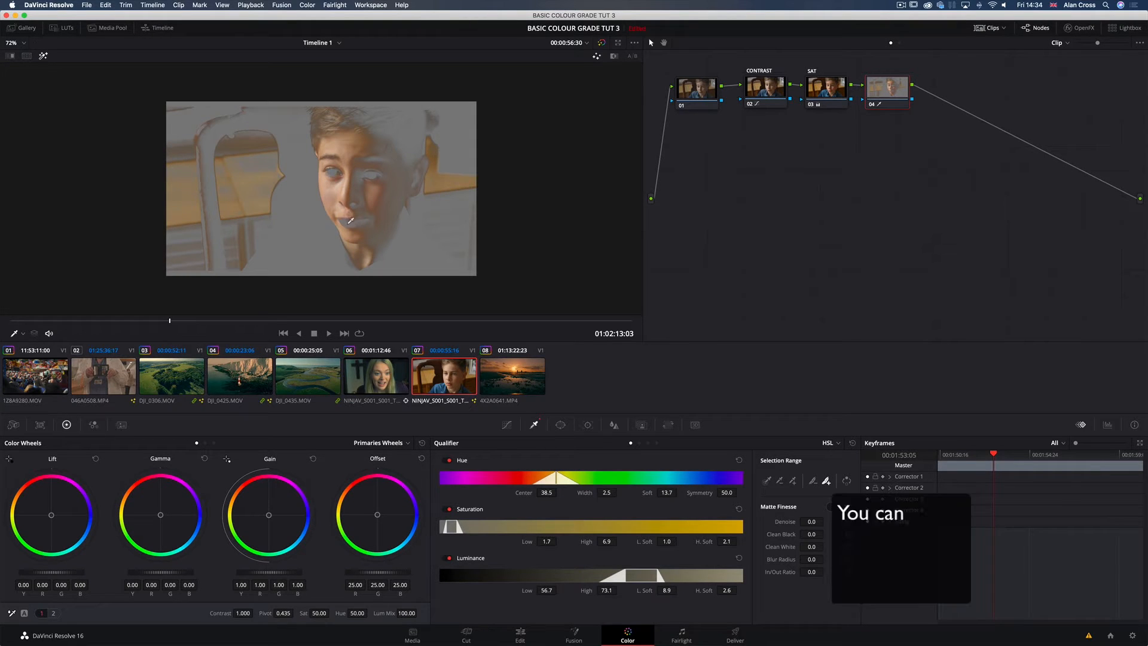
left_click(346, 224)
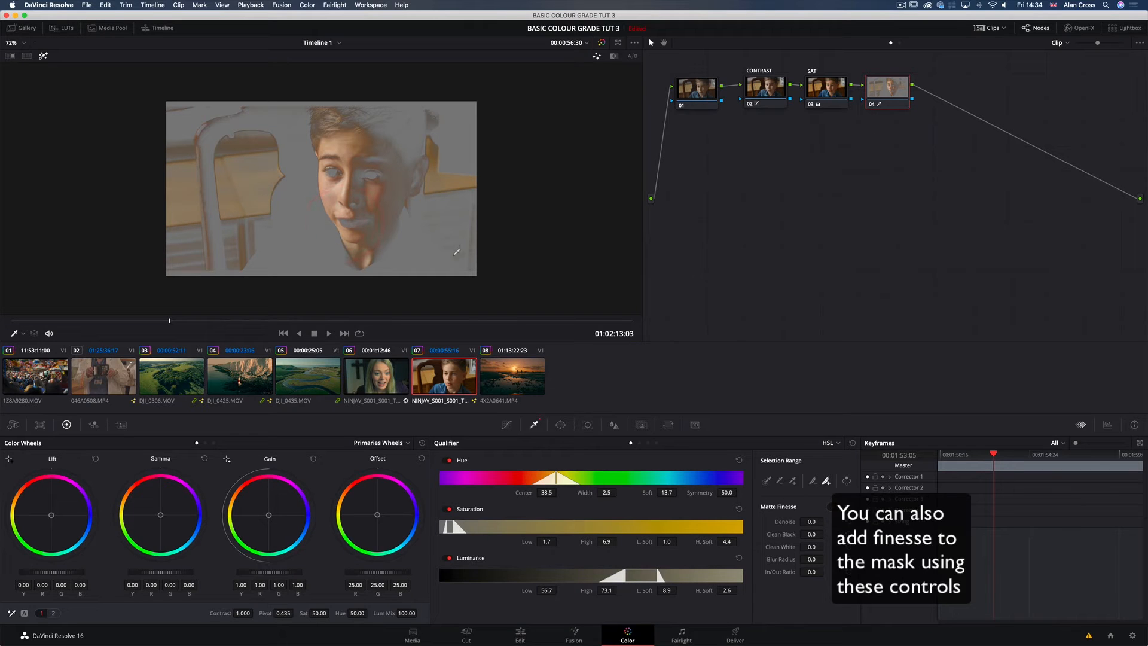
left_click(792, 480)
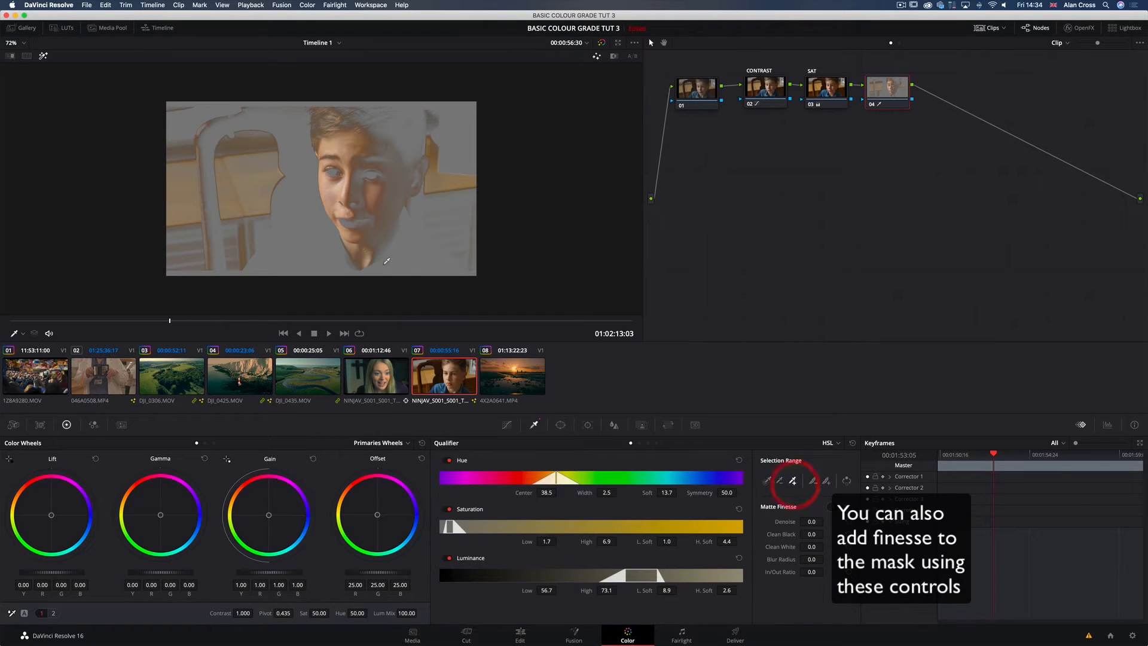
left_click(346, 222)
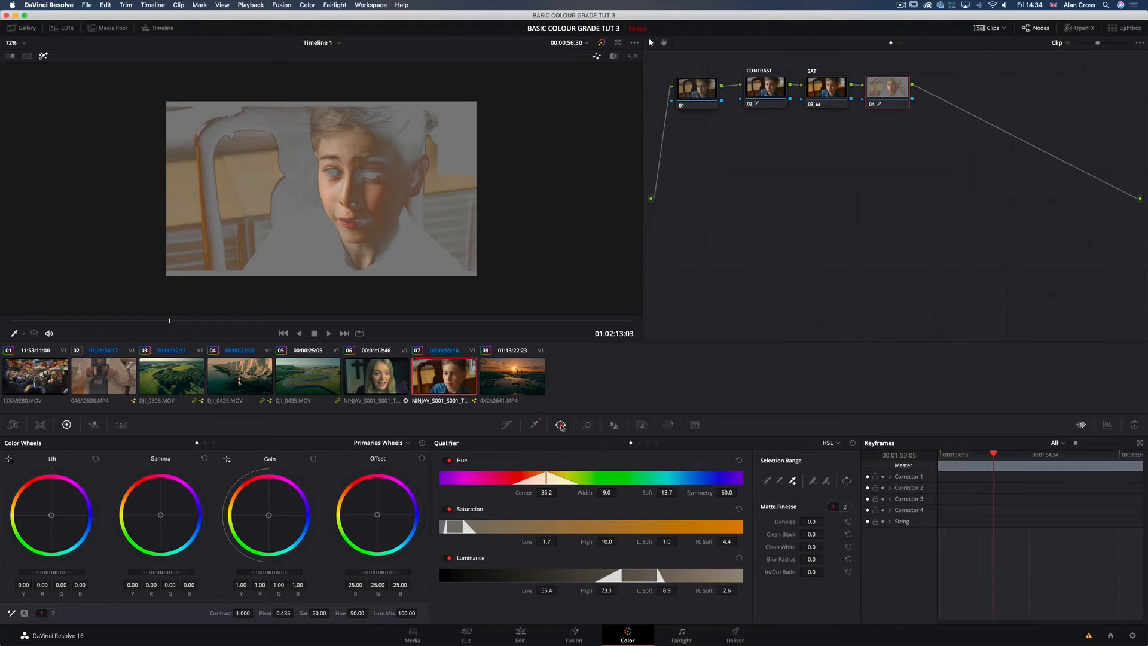
Step: Add a circular power window and shape it into a soft-edged oval over the boy's face, rotated about -10 degrees
left_click(560, 425)
left_click(450, 509)
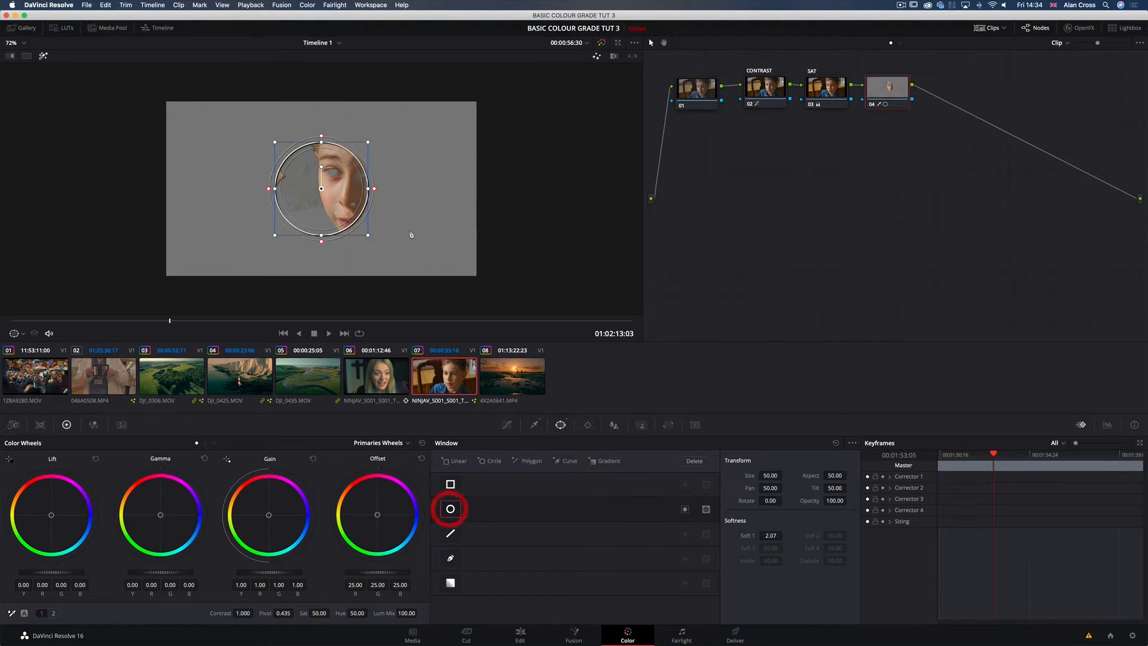
left_click_drag(327, 208, 358, 257)
left_click_drag(356, 252, 355, 257)
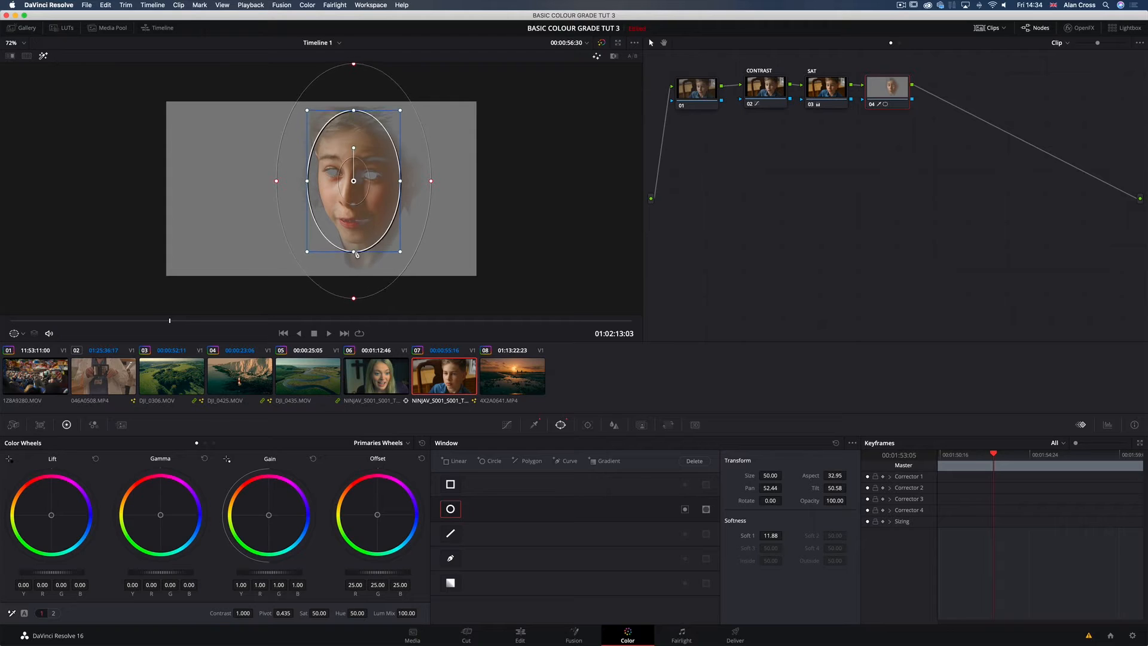
left_click_drag(352, 147, 349, 146)
left_click_drag(370, 224, 372, 223)
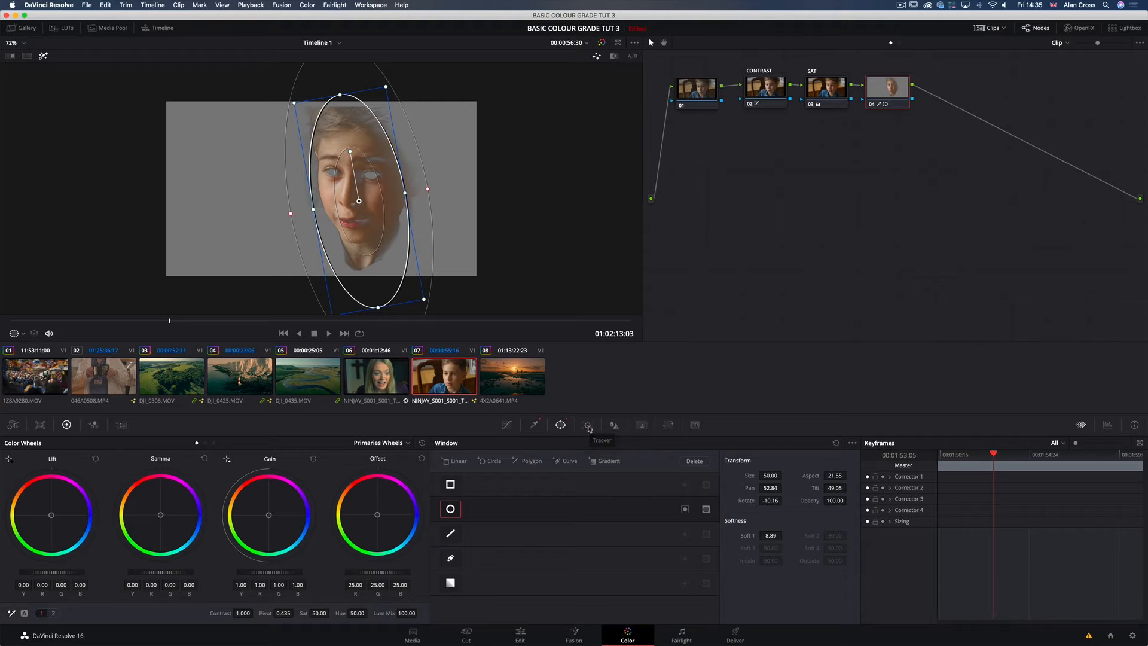
Step: Track the face window forward to the clip's end, and backward to its start from the original frame
left_click(589, 425)
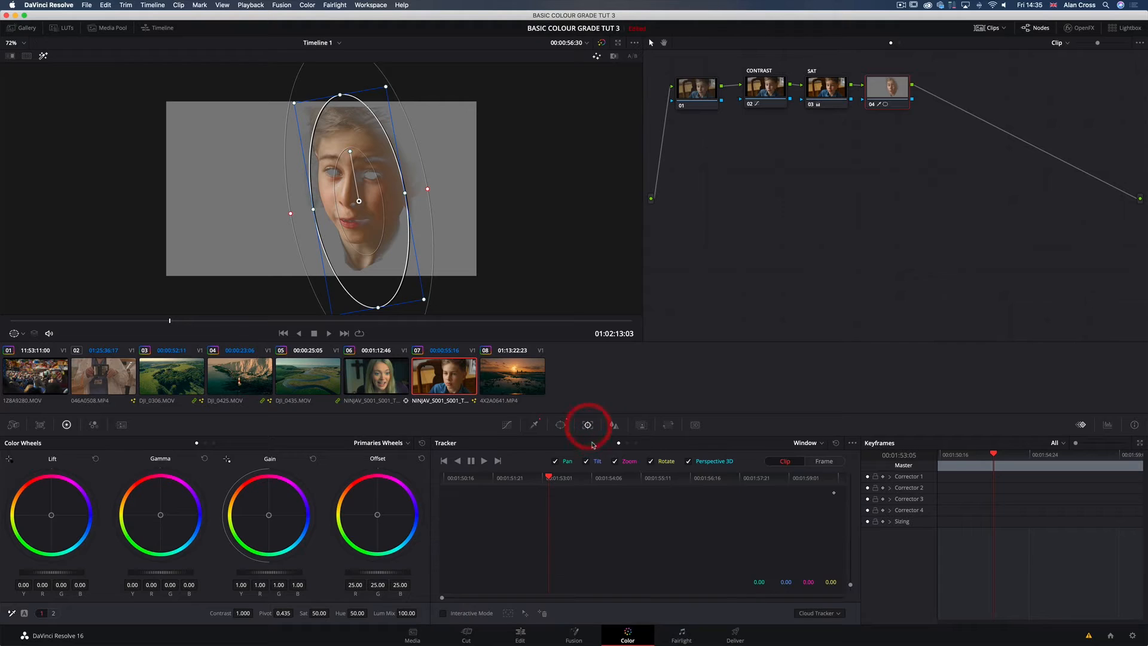
left_click(484, 461)
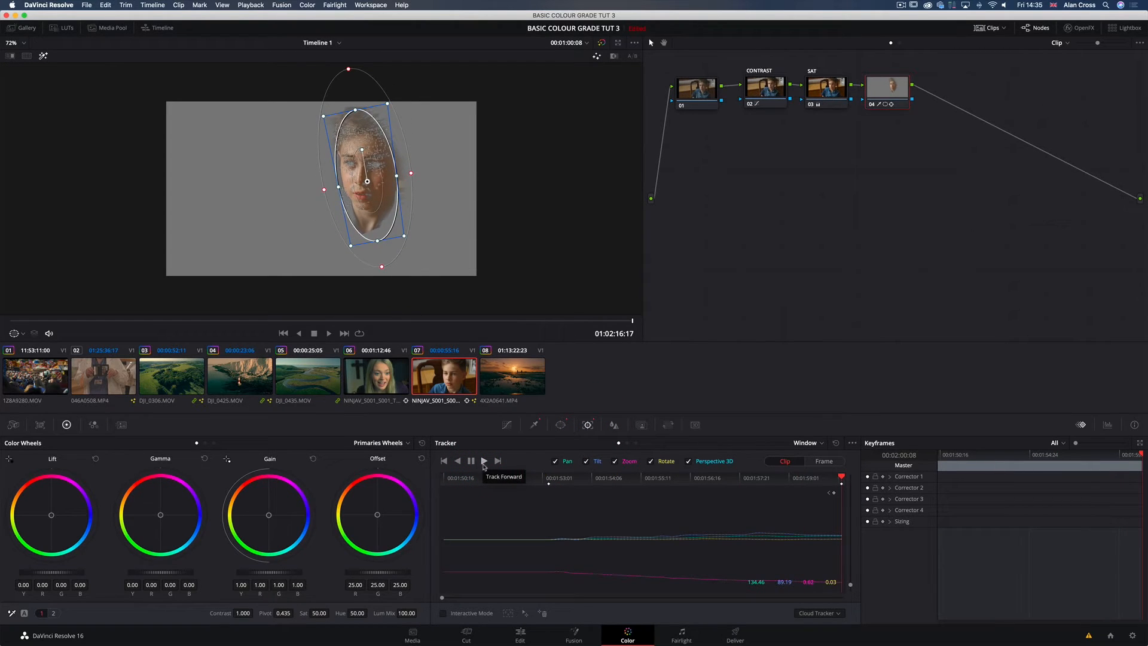
left_click(829, 492)
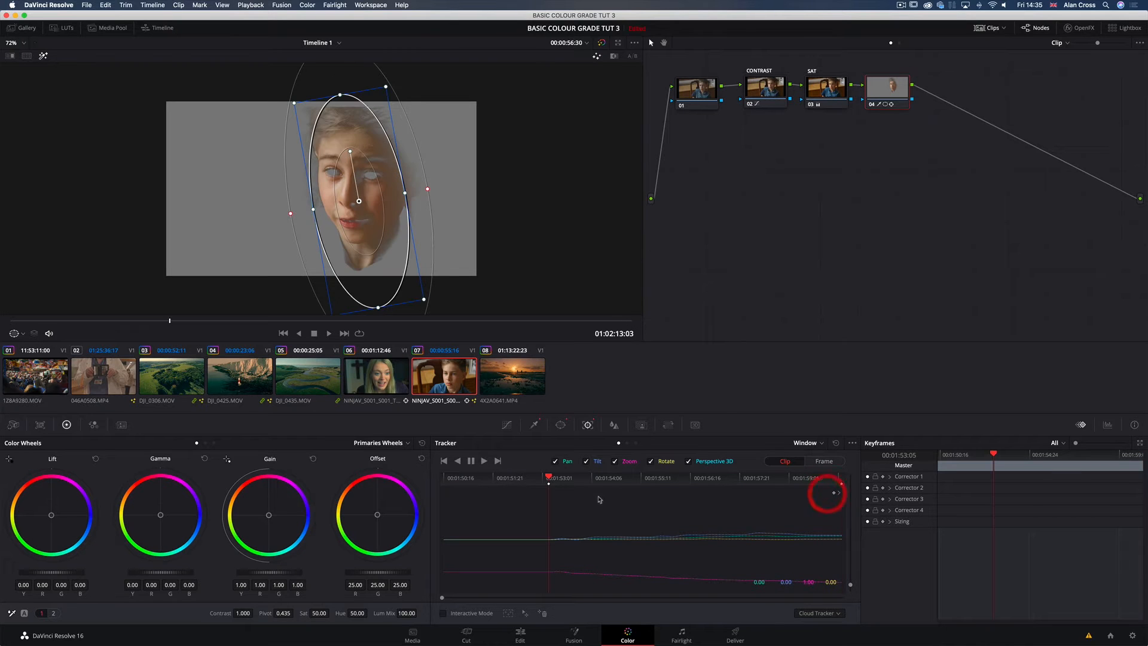
left_click(458, 461)
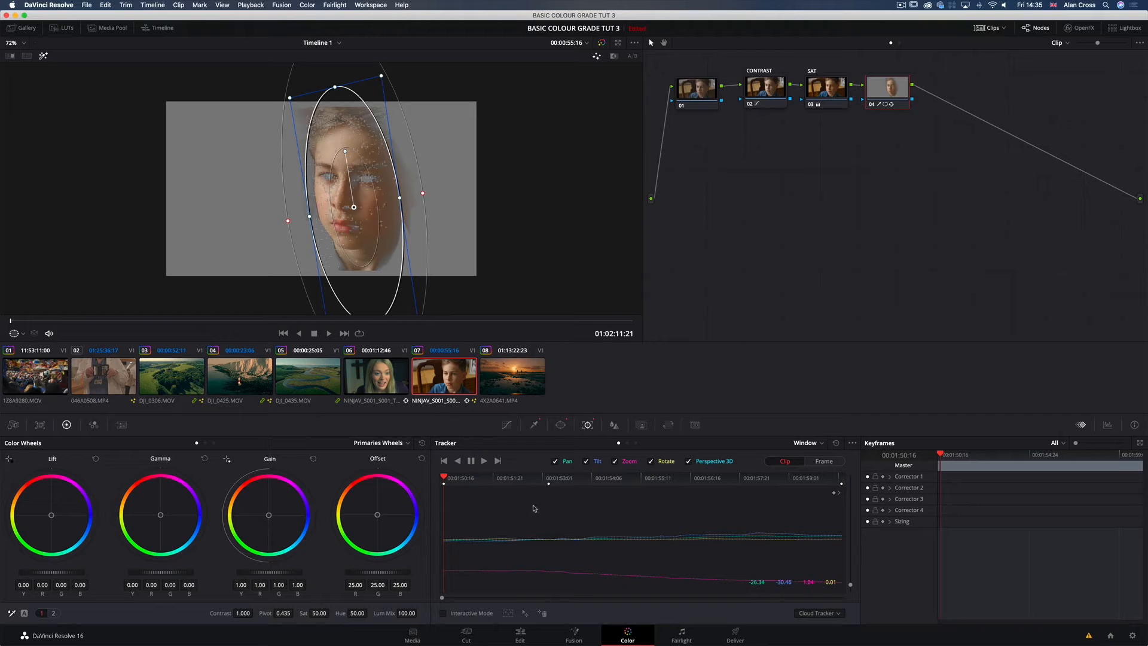
Step: Tidy the node graph layout and add a serial node after the SKIN node
left_click(794, 239)
left_click(855, 158)
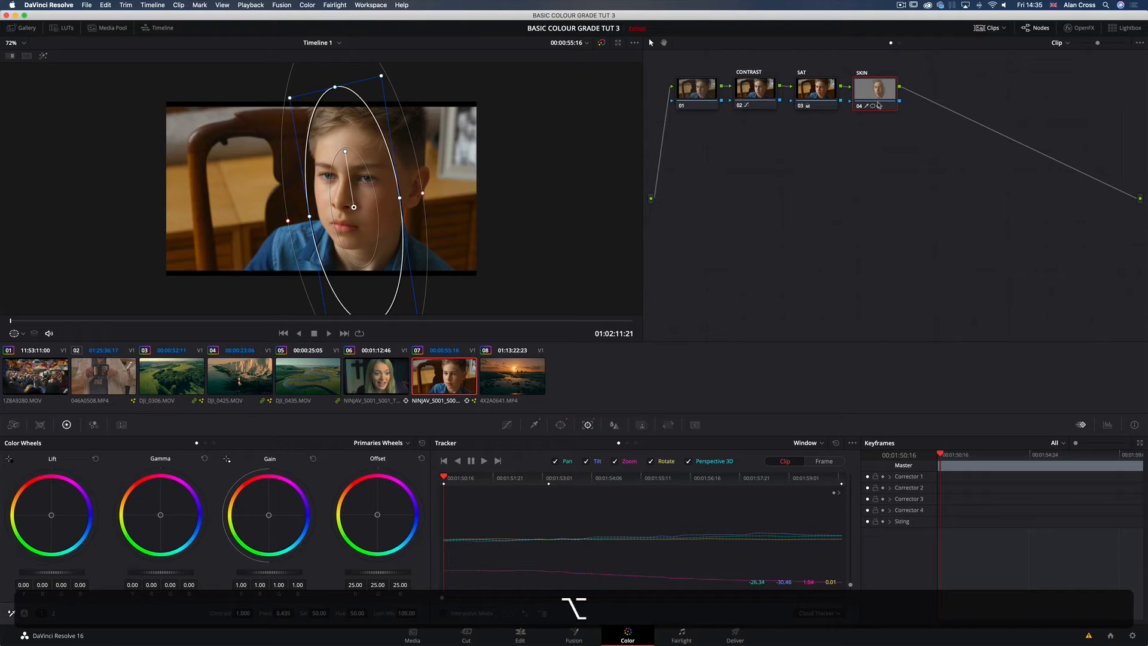
key("alt+s")
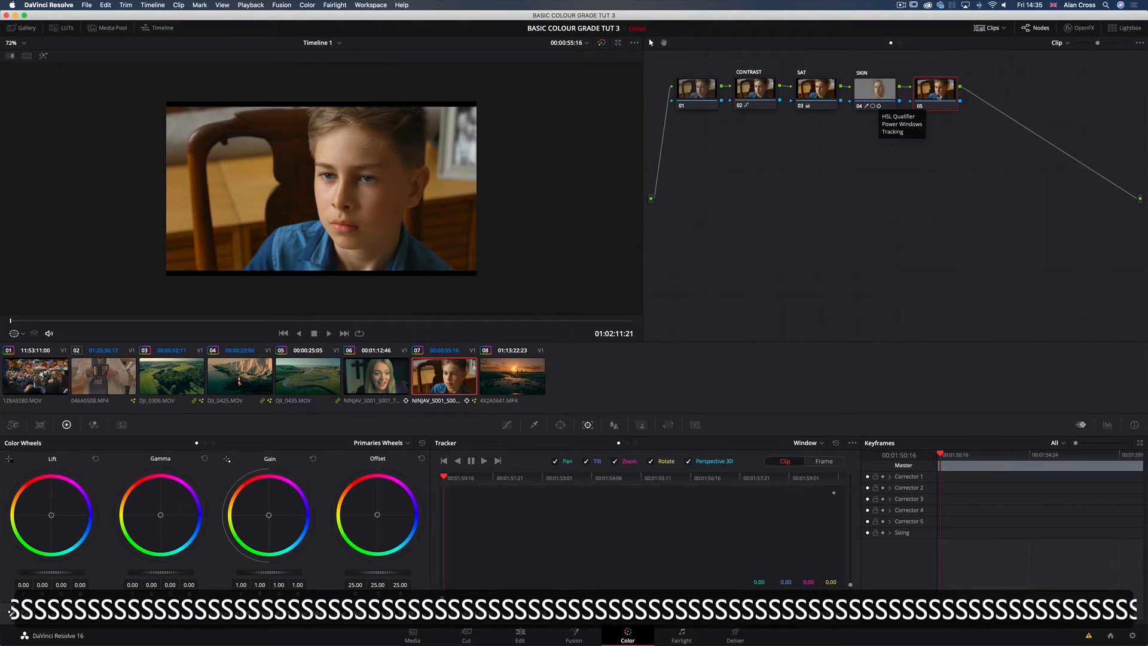
Step: Push node 05's lift colour balance toward teal, to about -0.07 red, 0.02 green and 0.04 blue
left_click(939, 98)
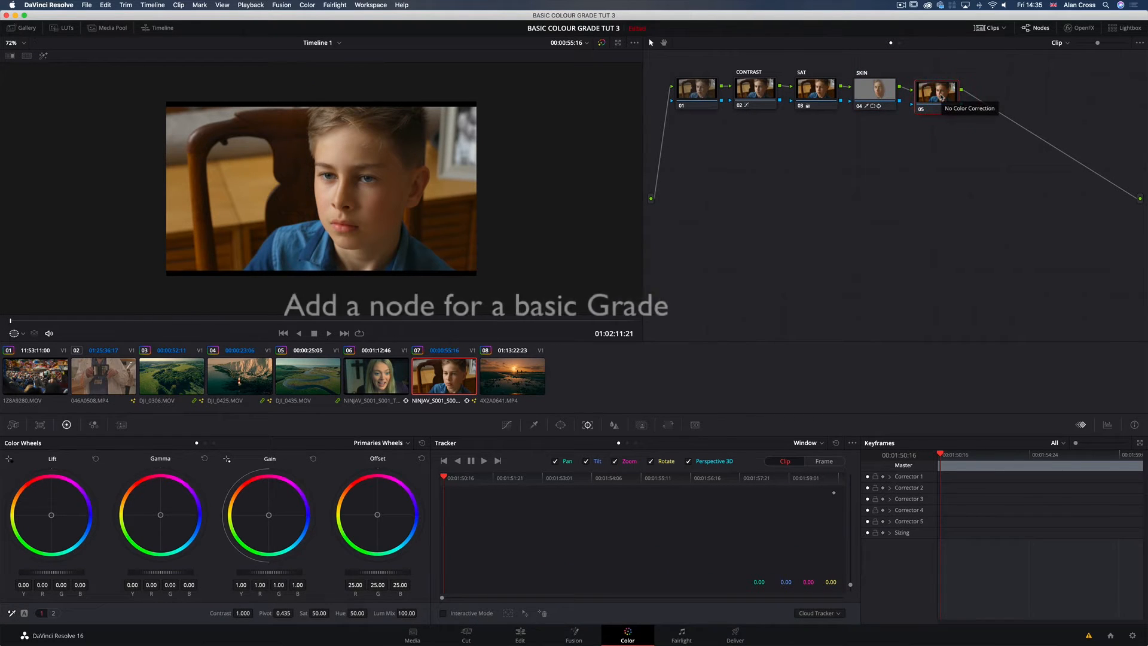
left_click(941, 94)
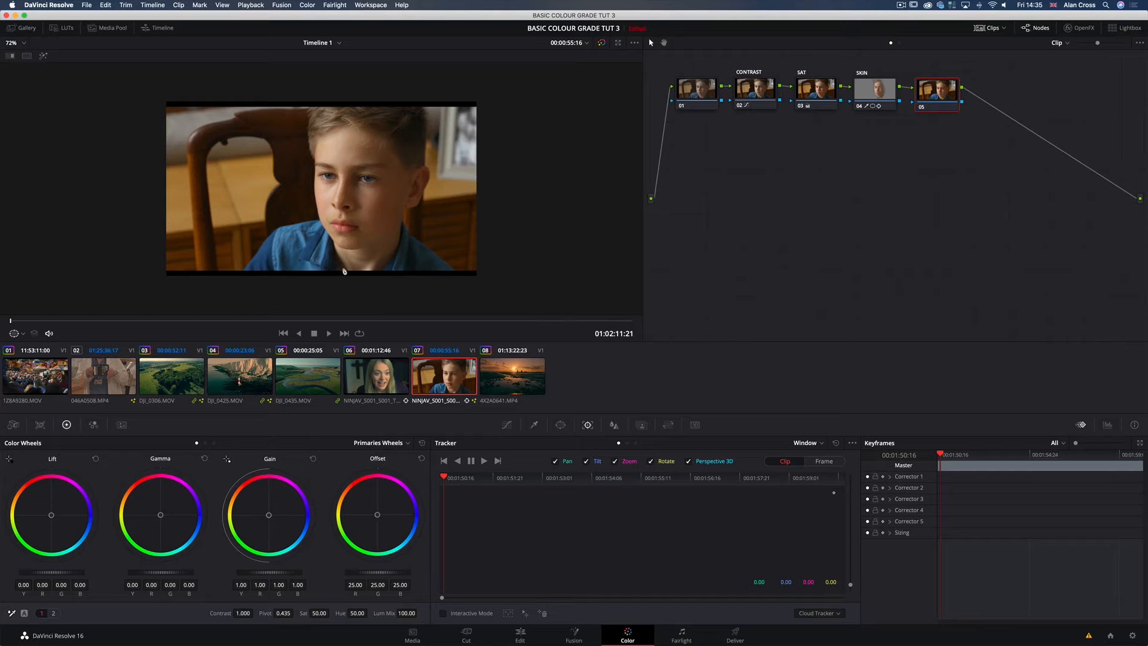
left_click(938, 101)
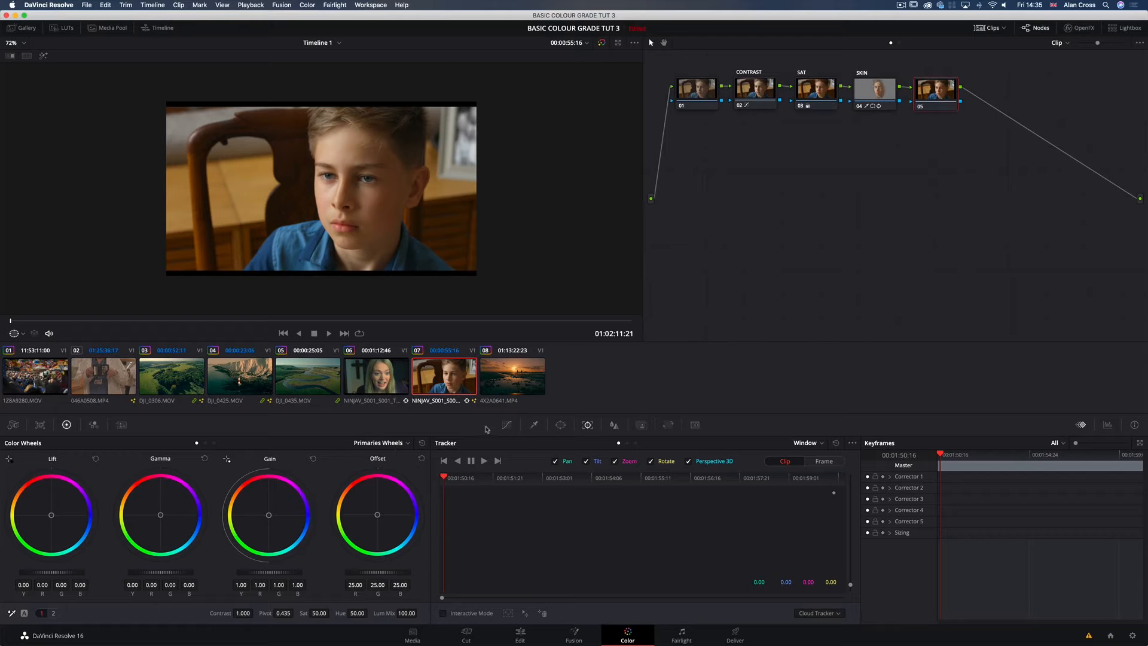
left_click(506, 425)
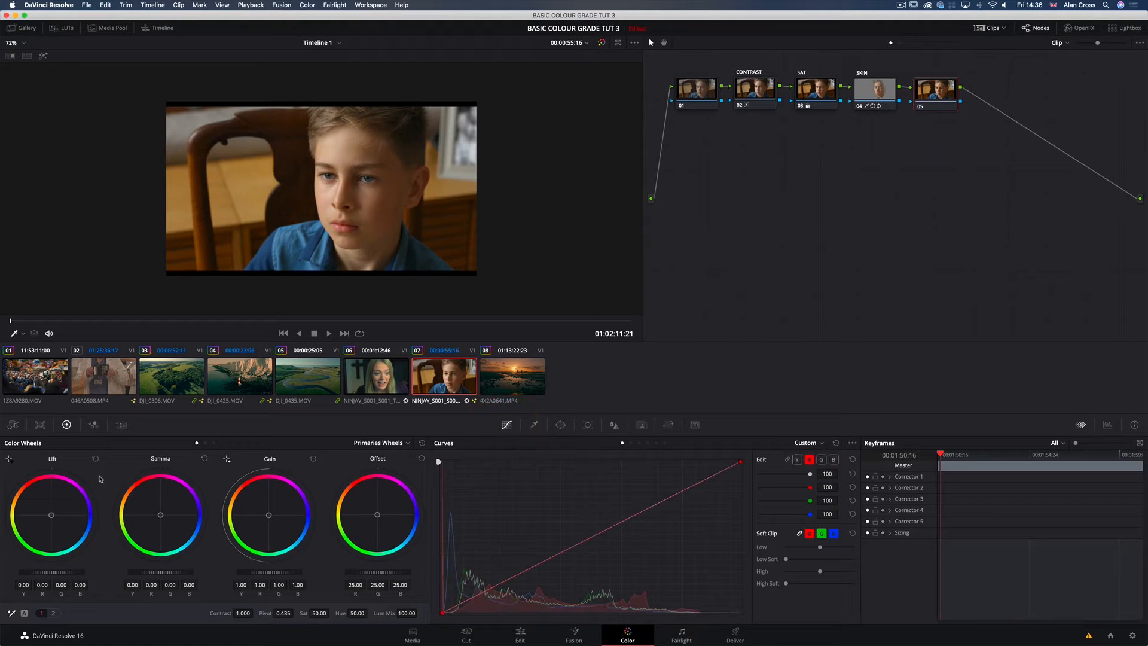
left_click(102, 477)
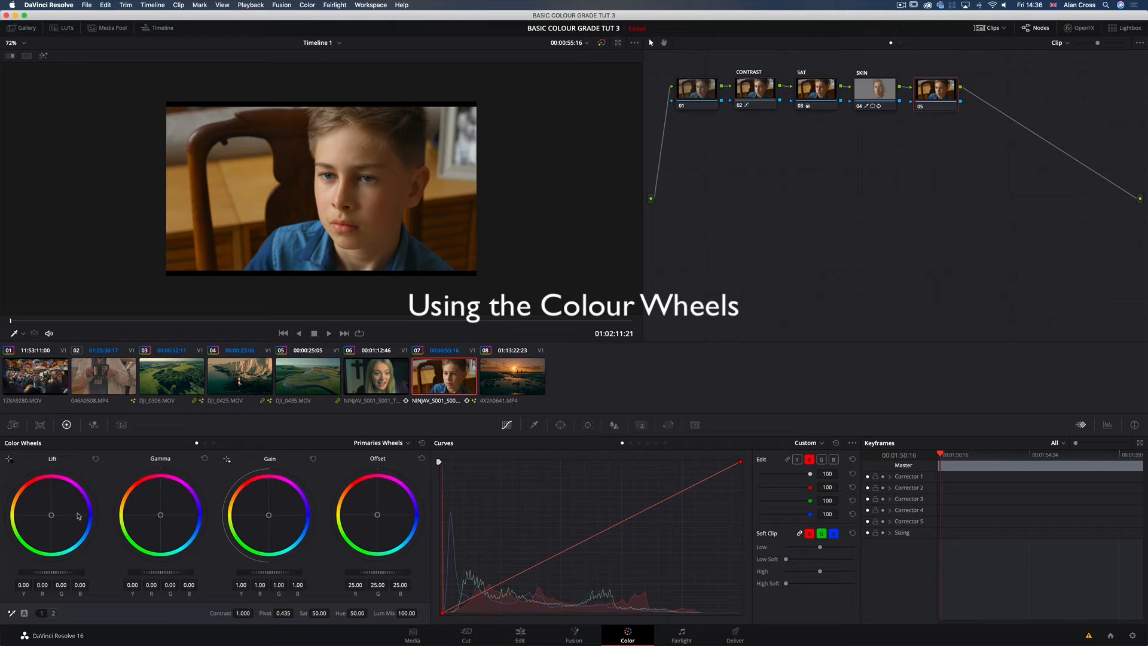
left_click_drag(51, 516, 54, 520)
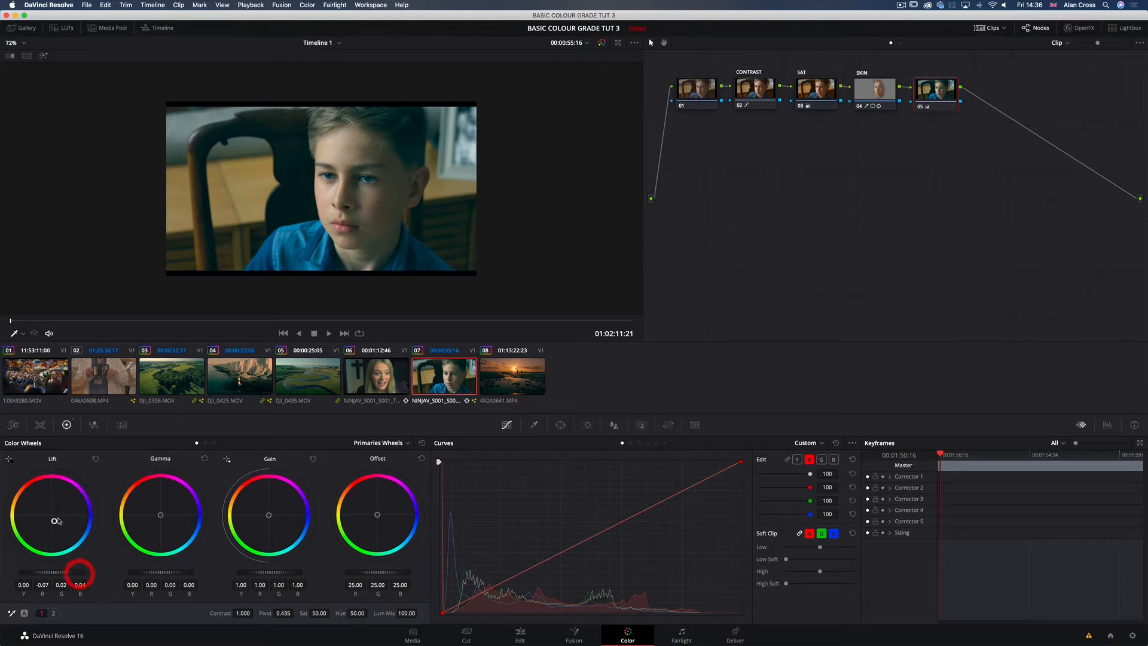
Step: Warm node 05's gamma to about 0.03 red and -0.02 blue, cool gain to 0.97 red and 1.05 blue, and deepen the teal lift
left_click_drag(161, 516, 160, 514)
left_click_drag(269, 515, 269, 515)
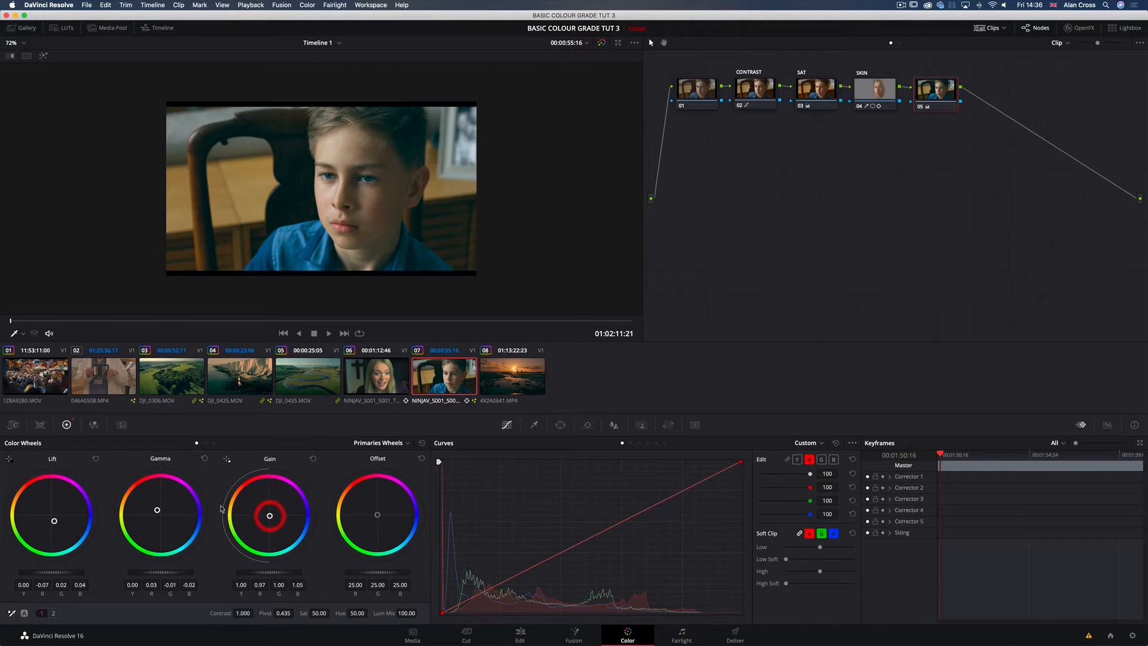
left_click_drag(54, 520, 55, 522)
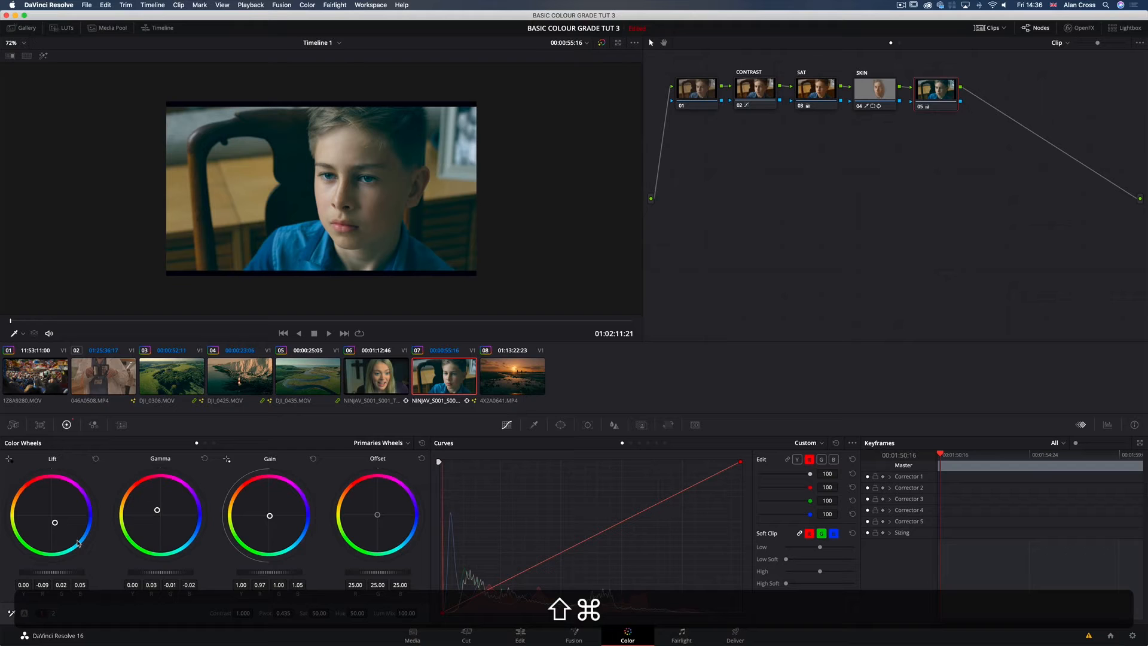
Step: Show the Parade scope clear of the nodes and lower node 05's master lift to about -0.04
key("shift+super+w")
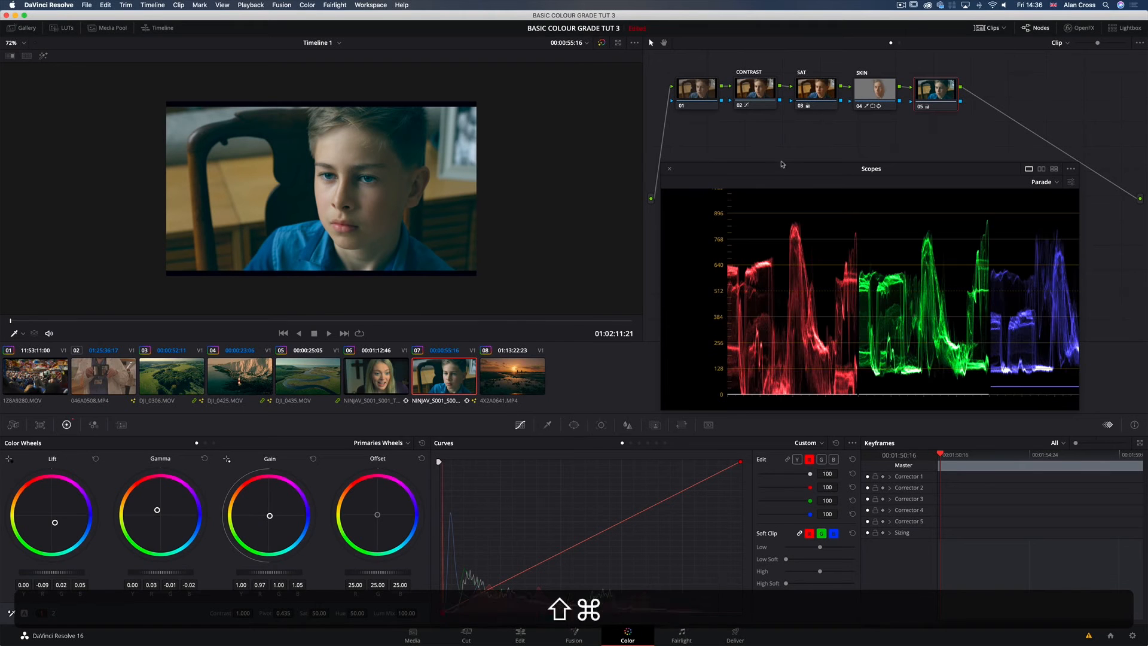
left_click_drag(782, 173, 757, 186)
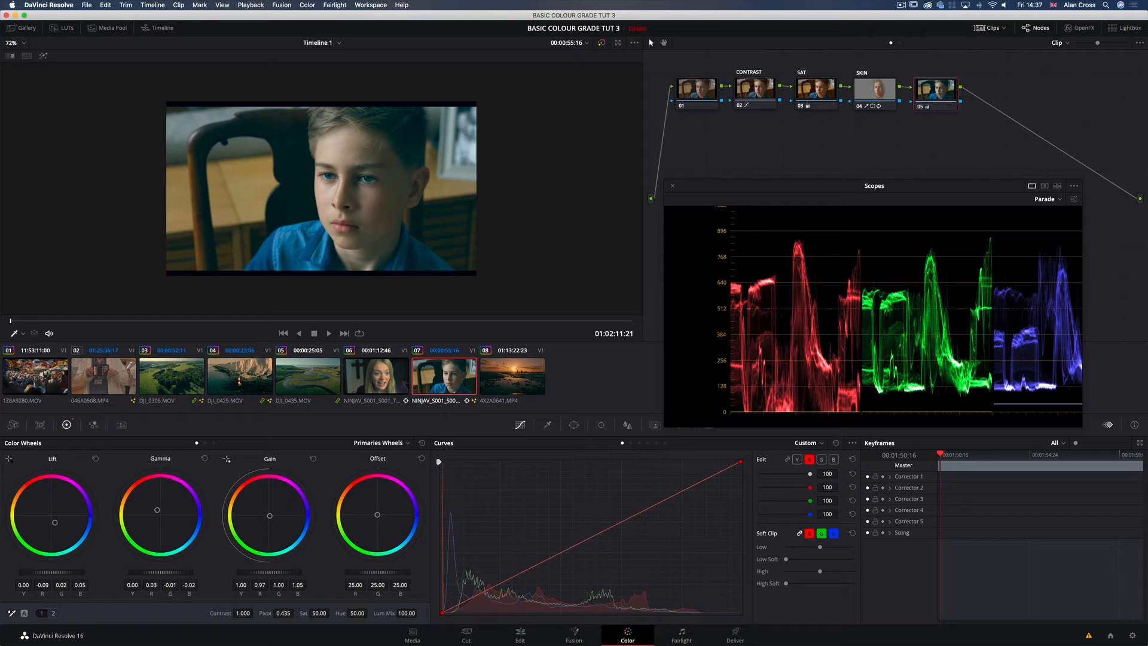
left_click_drag(52, 572, 33, 573)
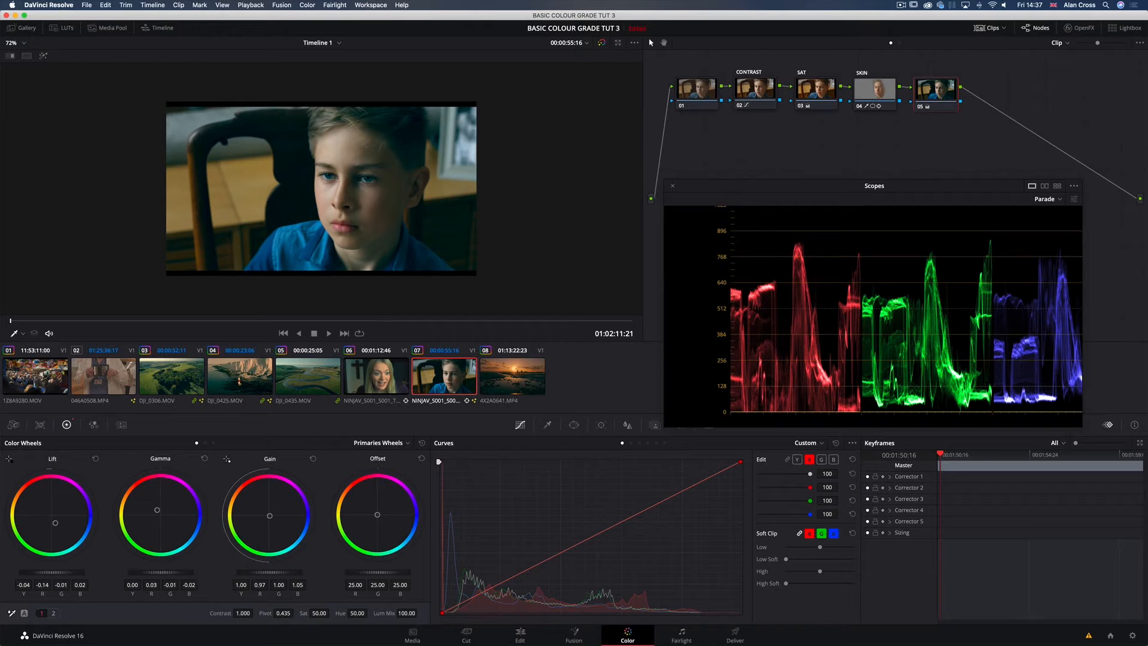
Step: Fine-tune node 05's colour balance, with gamma blue at -0.04 and gain red at 0.98
left_click(571, 322)
left_click(1026, 337)
left_click_drag(158, 513, 155, 509)
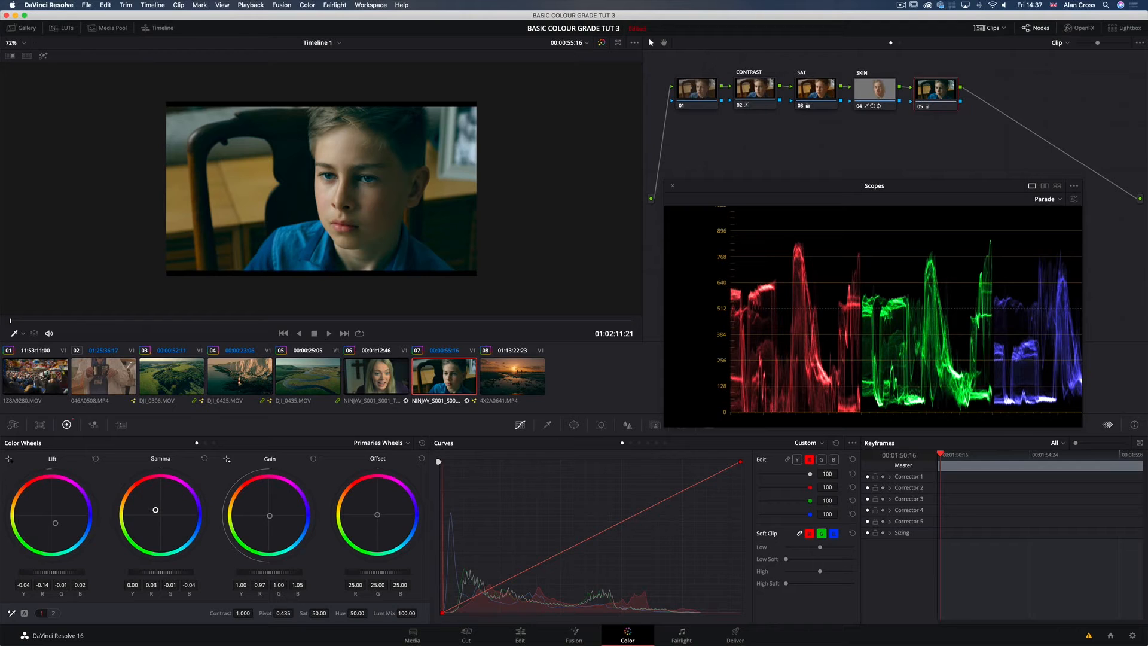
left_click_drag(271, 516, 270, 515)
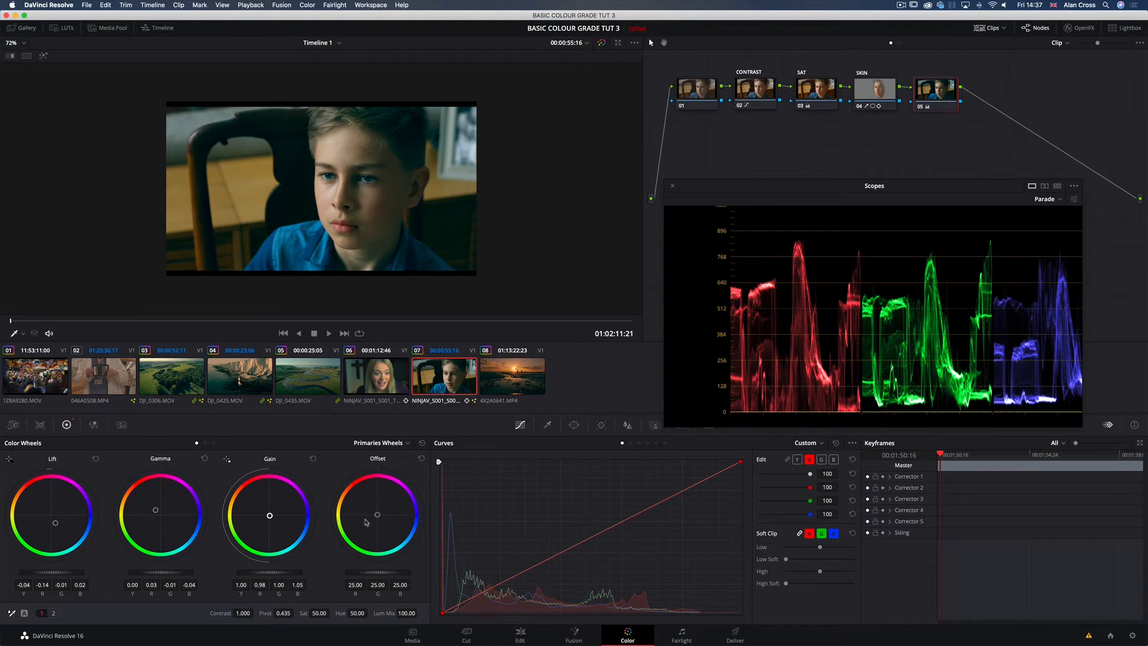
Step: Label node 05 as GRADE
left_click(943, 97, "ctrl")
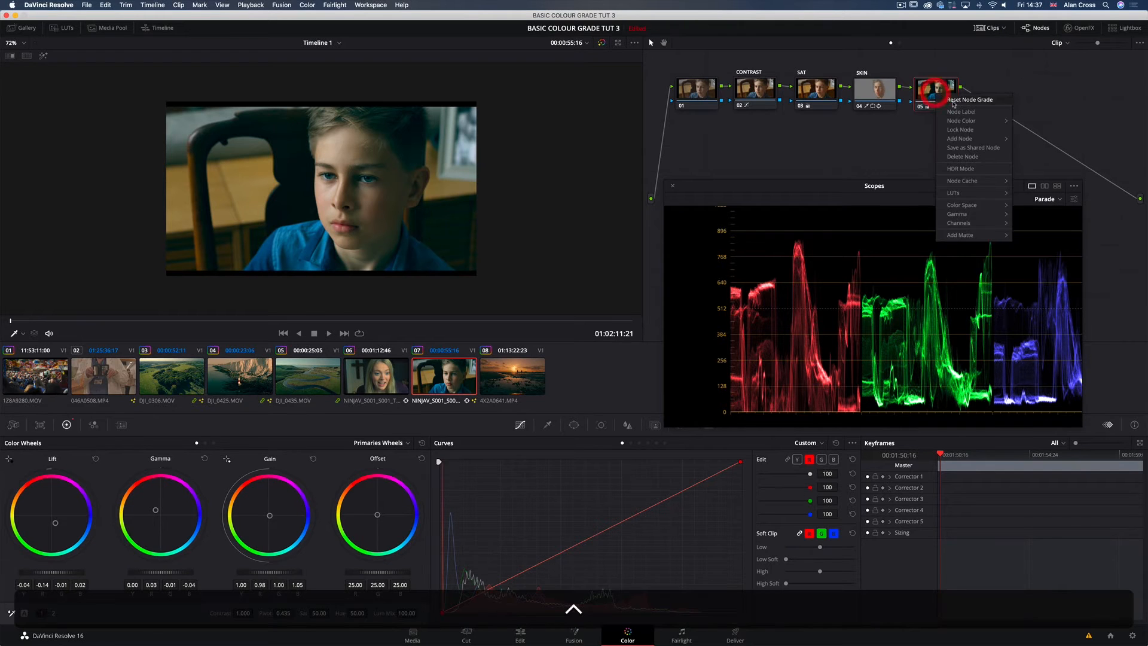
left_click(956, 114)
type("GRADE")
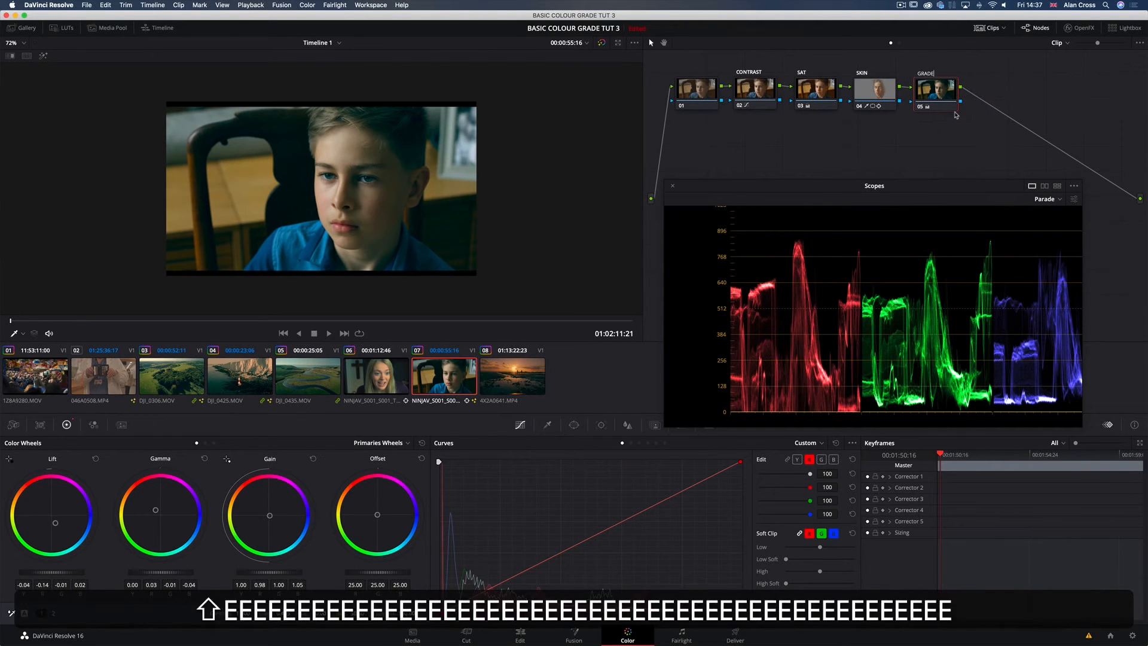
key("Return")
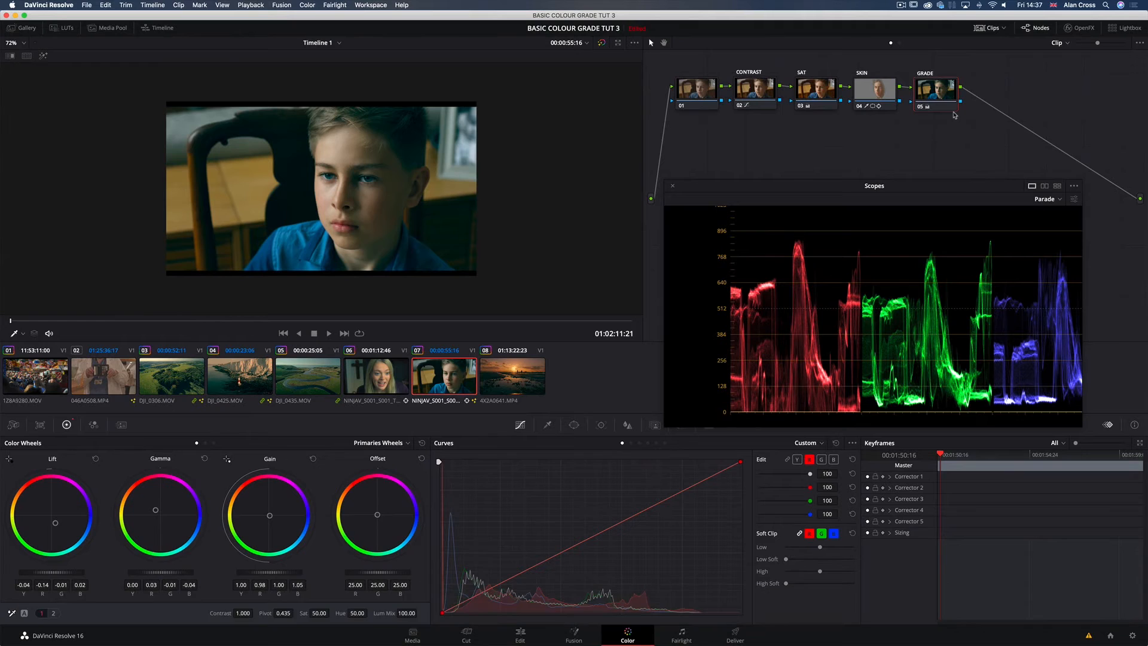
Step: Disable the GRADE node, add a serial node after it, and move the scopes clear of the curve controls
key("super+d")
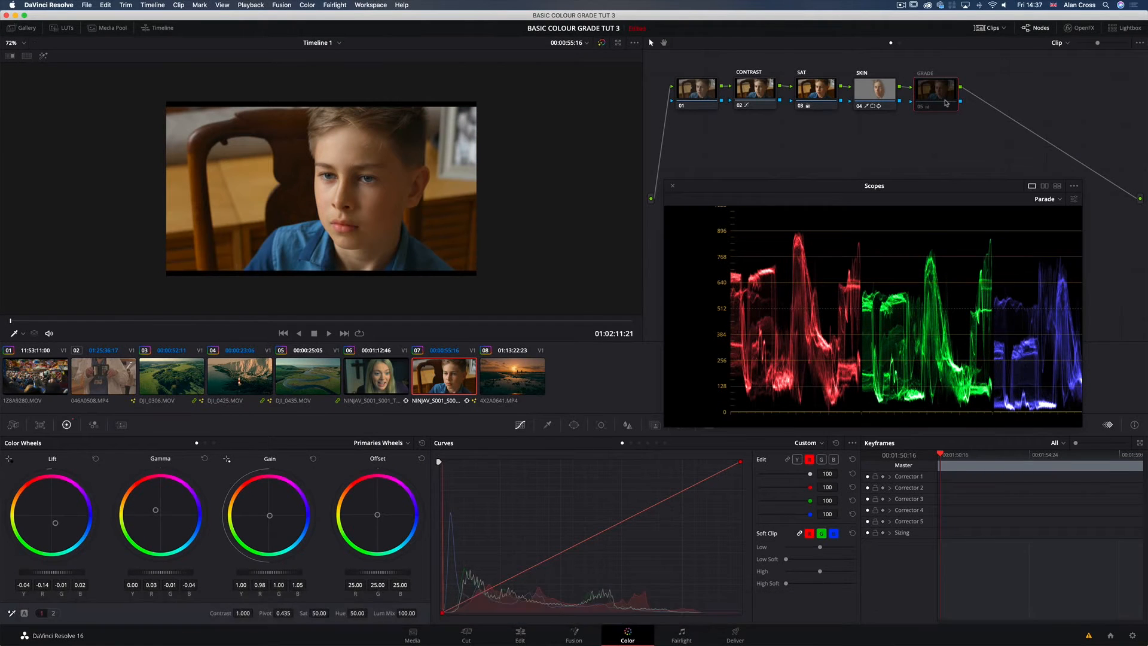
key("alt+s")
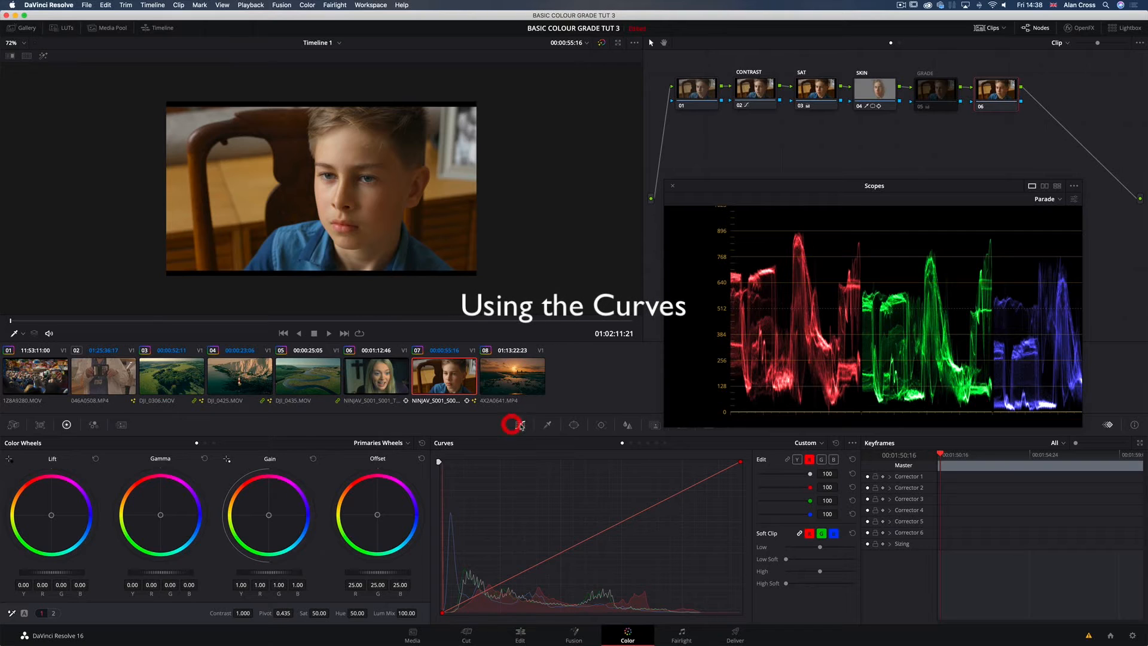
left_click_drag(774, 182, 776, 154)
Step: On node 06, anchor the red curve in the upper midtones and pull its shadows down
left_click(797, 459)
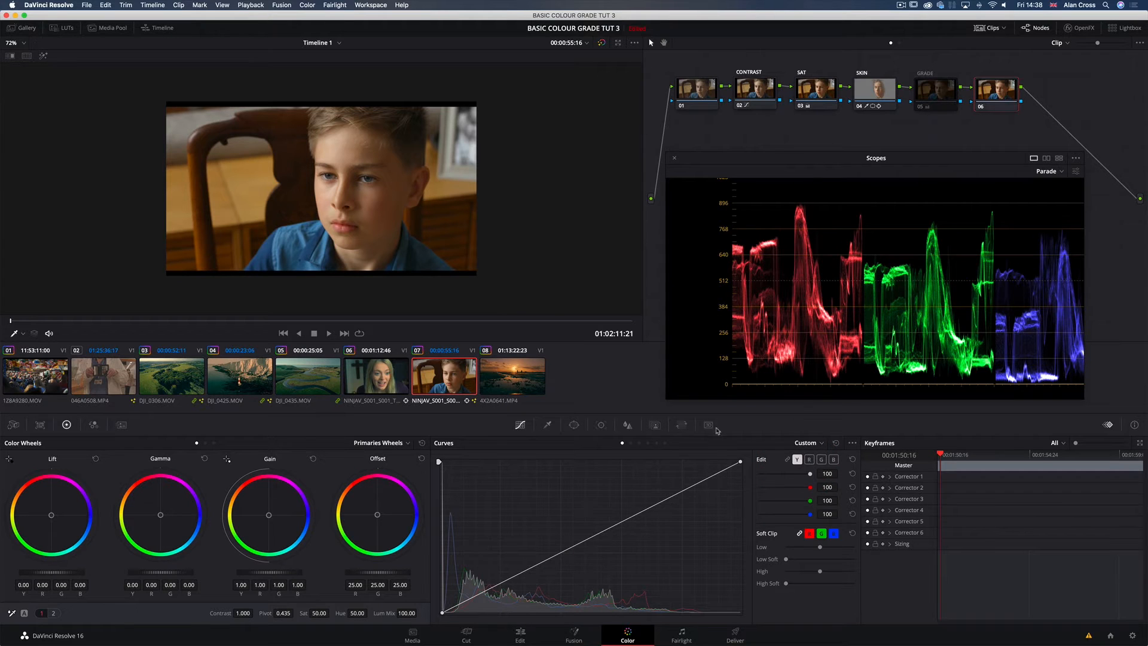
left_click(809, 459)
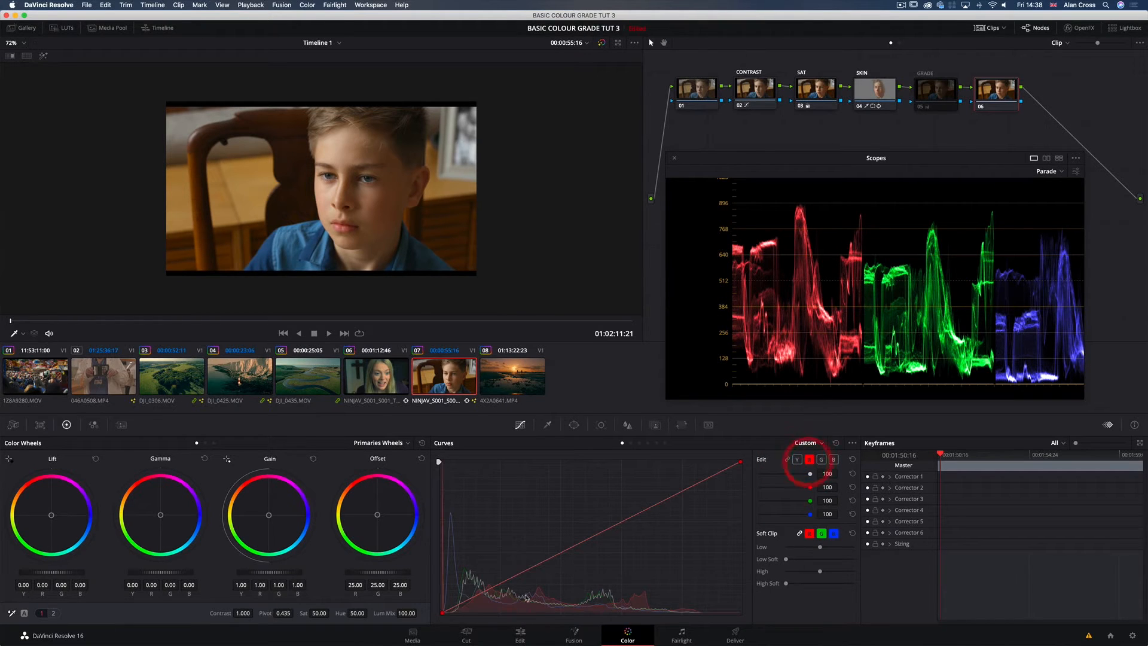
left_click(625, 523)
left_click(627, 521)
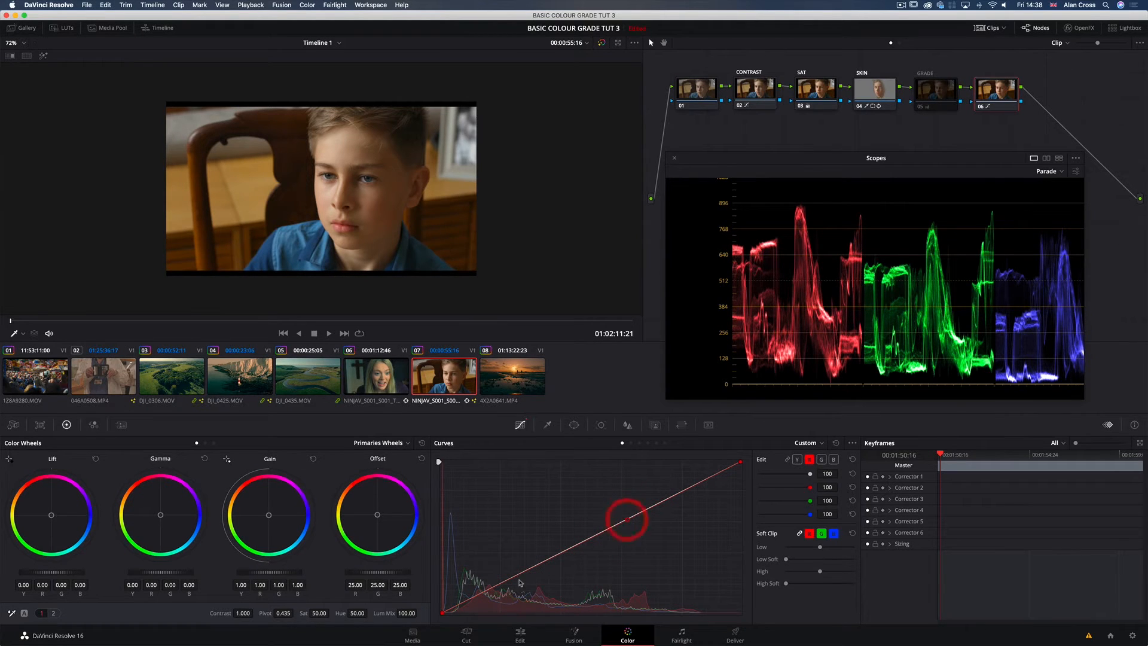
left_click_drag(501, 584, 509, 603)
Step: Anchor node 06's green curve in the upper midtones, and anchor the blue curve's midtones with its shadows raised slightly
left_click(822, 459)
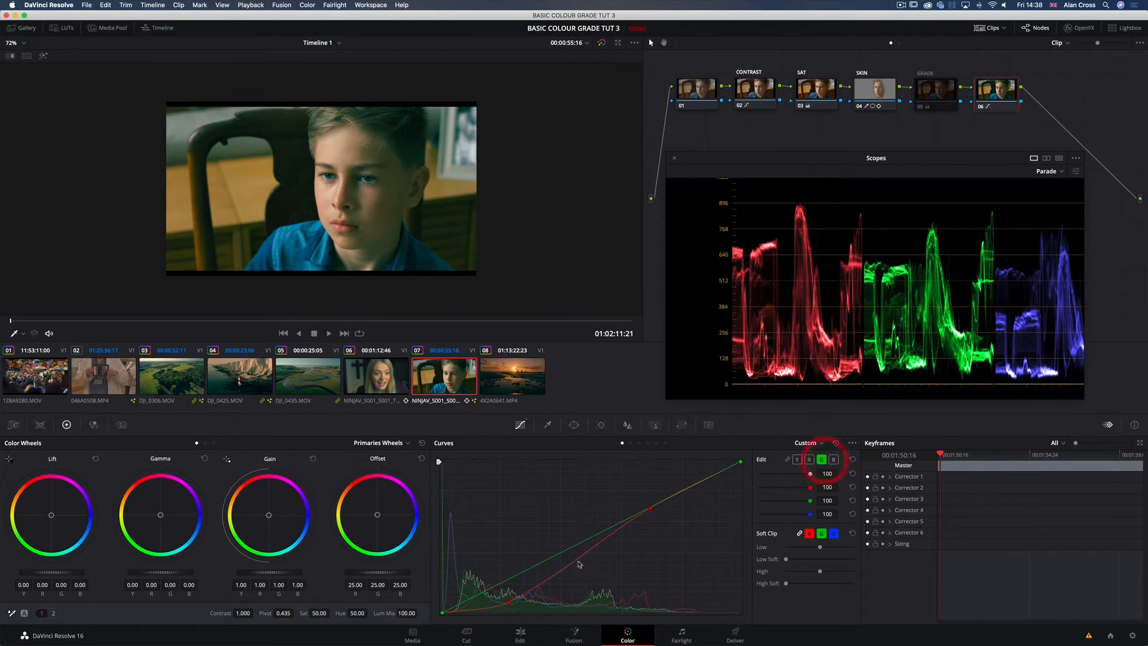
left_click(640, 514)
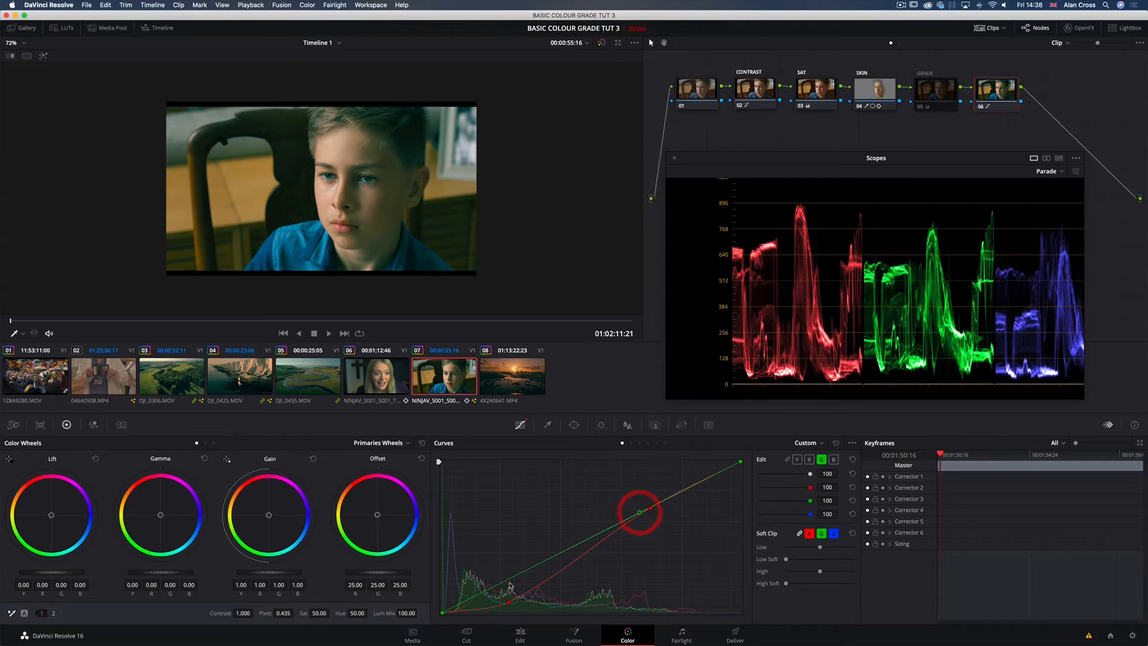
left_click(834, 459)
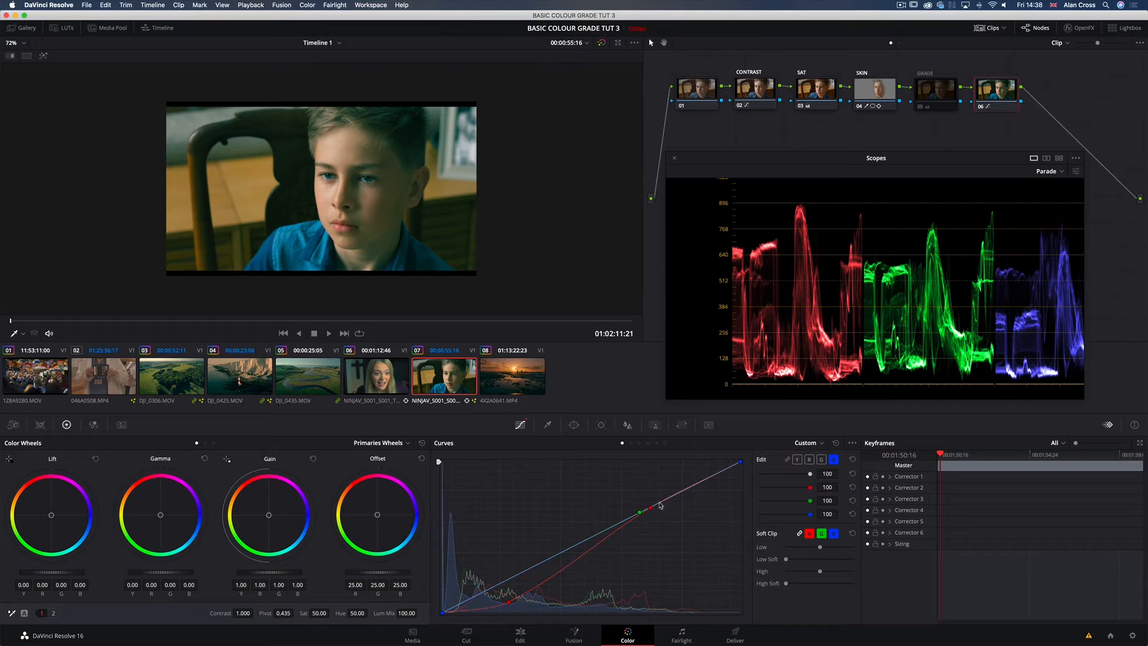
left_click(595, 538)
left_click(497, 580)
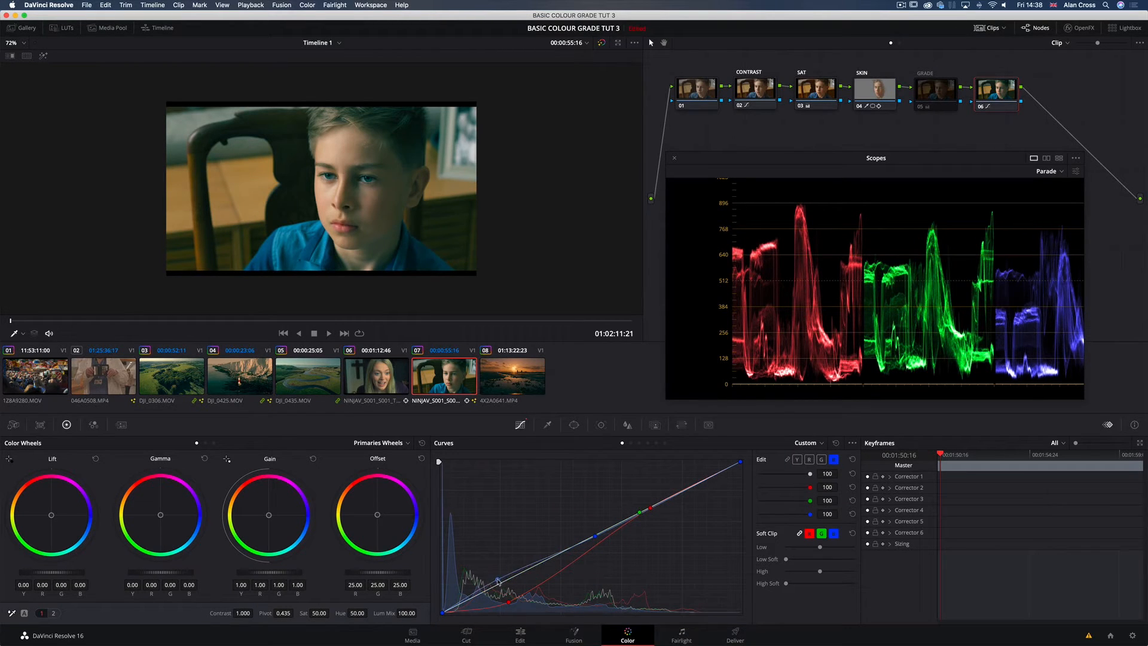
left_click_drag(498, 580, 469, 585)
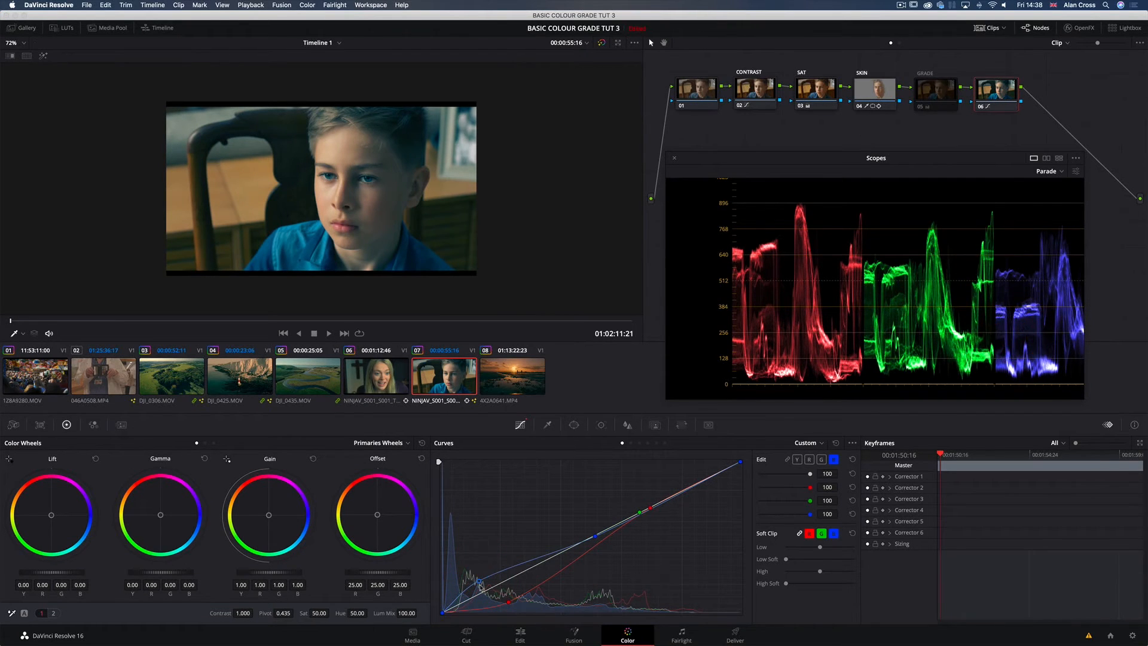
mouse_move(480, 584)
left_mouse_down()
mouse_move(486, 592)
mouse_move(465, 596)
left_mouse_up()
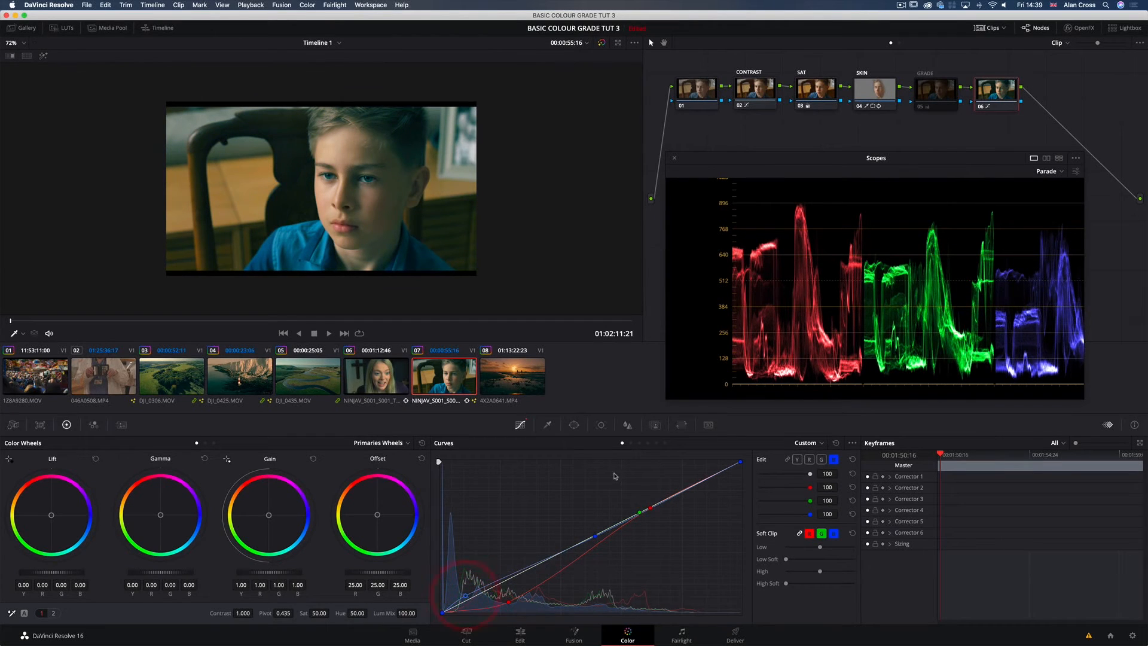
Step: Anchor node 06's luminance curve in the highlights and lower its shadows slightly for more contrast
left_click(797, 459)
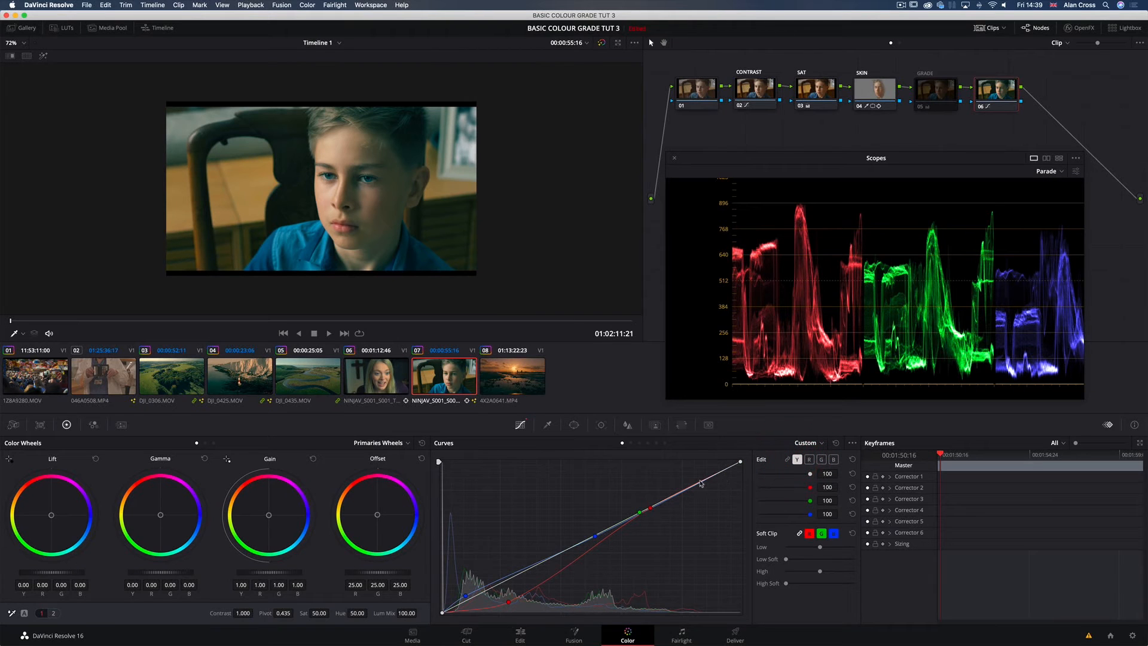
left_click(674, 494)
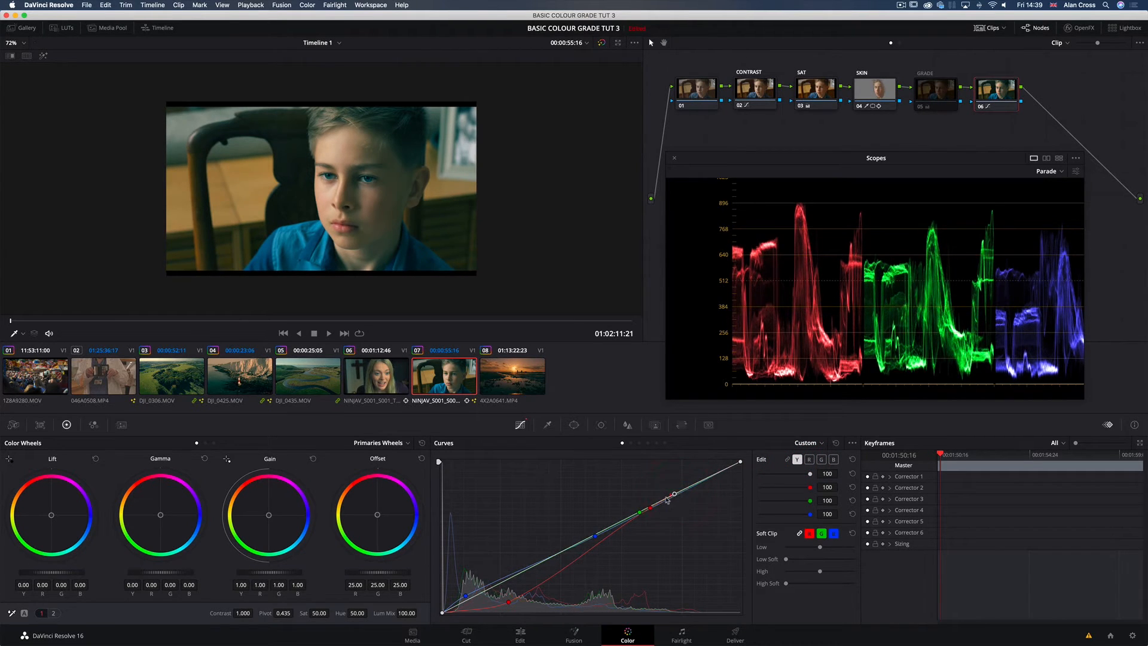
left_click_drag(495, 591, 494, 596)
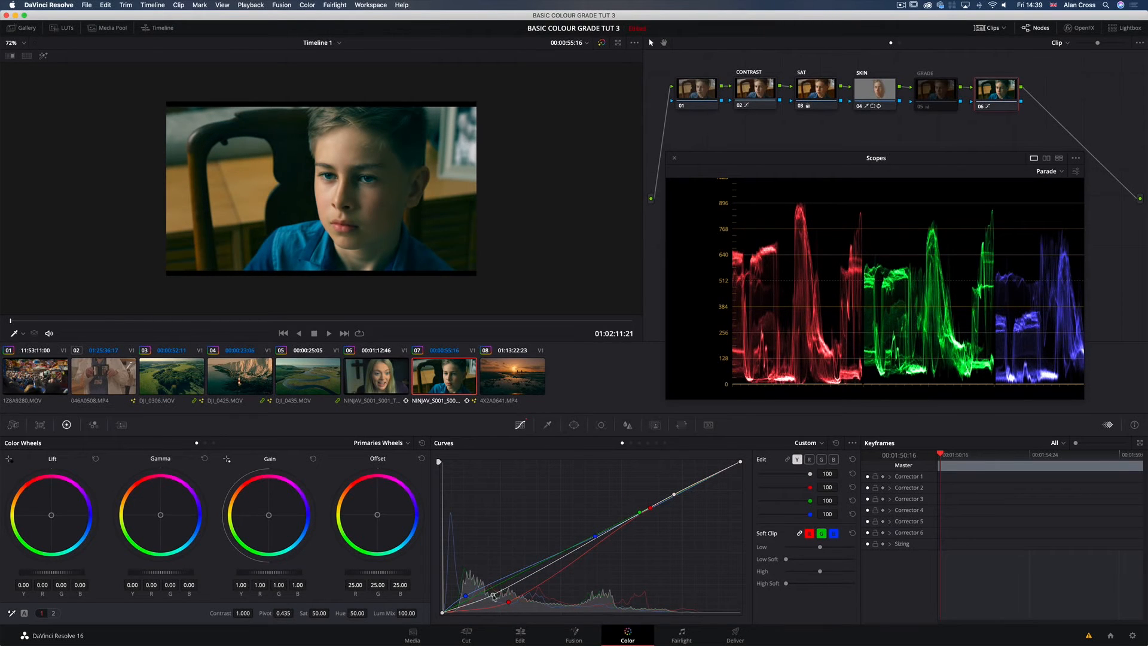
left_click_drag(673, 493, 673, 496)
Step: Compare the picture full screen with node 06's curve grade switched off and on
key("super+f")
key("super+d")
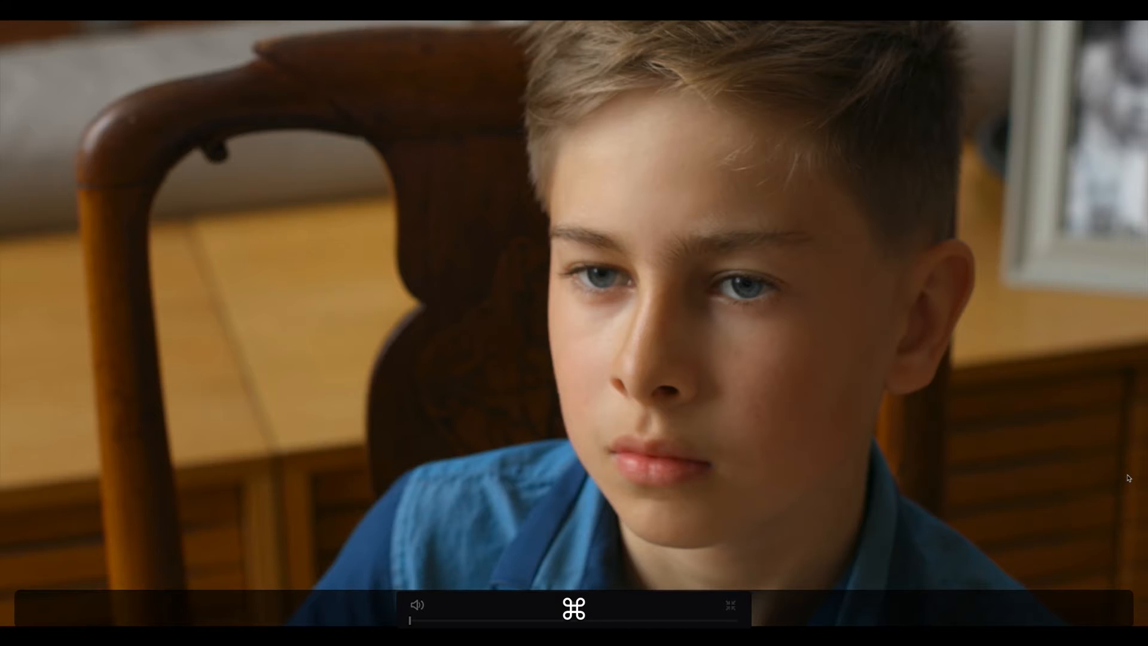
key("super+d")
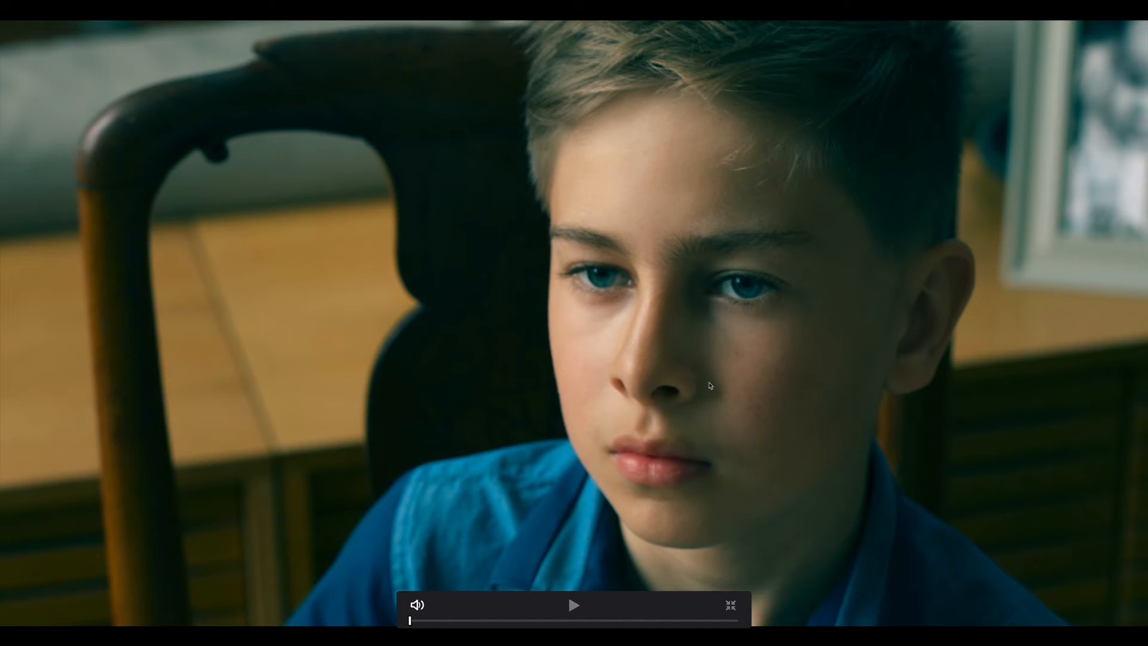
key("super")
key("super+f")
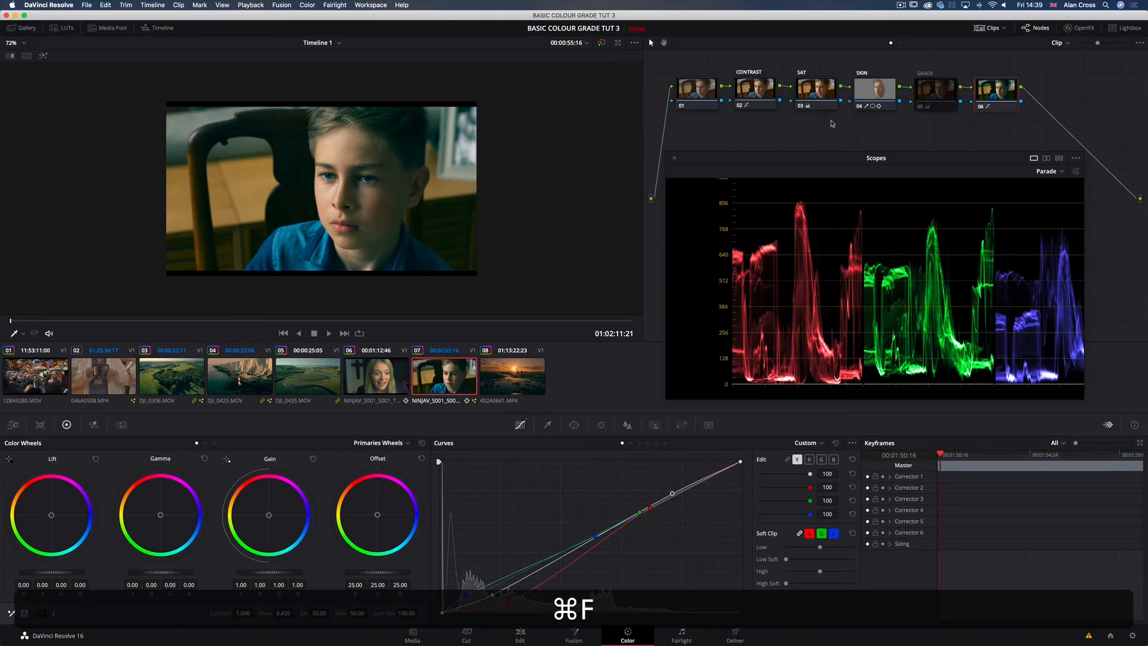
Step: Delete the GRADE 2 curves node and move the Scopes window away from the node graph
left_click_drag(882, 93, 878, 91)
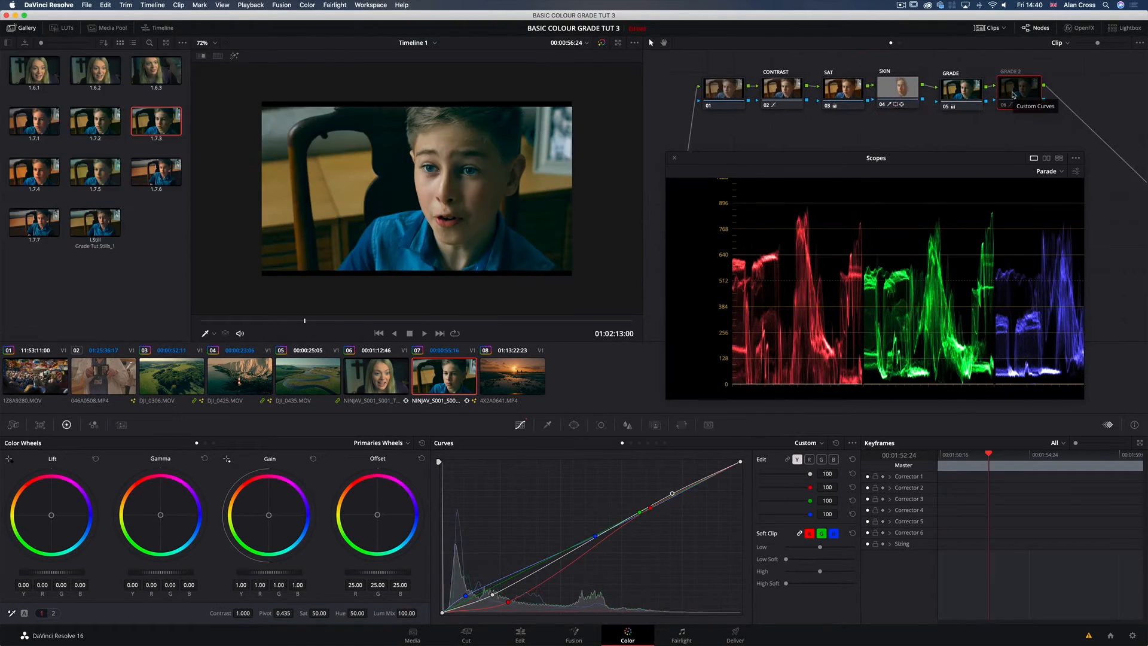
key("BackSpace")
left_click_drag(960, 94, 961, 91)
left_click(897, 86)
left_click_drag(829, 171, 887, 335)
Step: Nudge the SKIN and GRADE nodes slightly closer together in the node graph, leaving GRADE selected
left_click(961, 88)
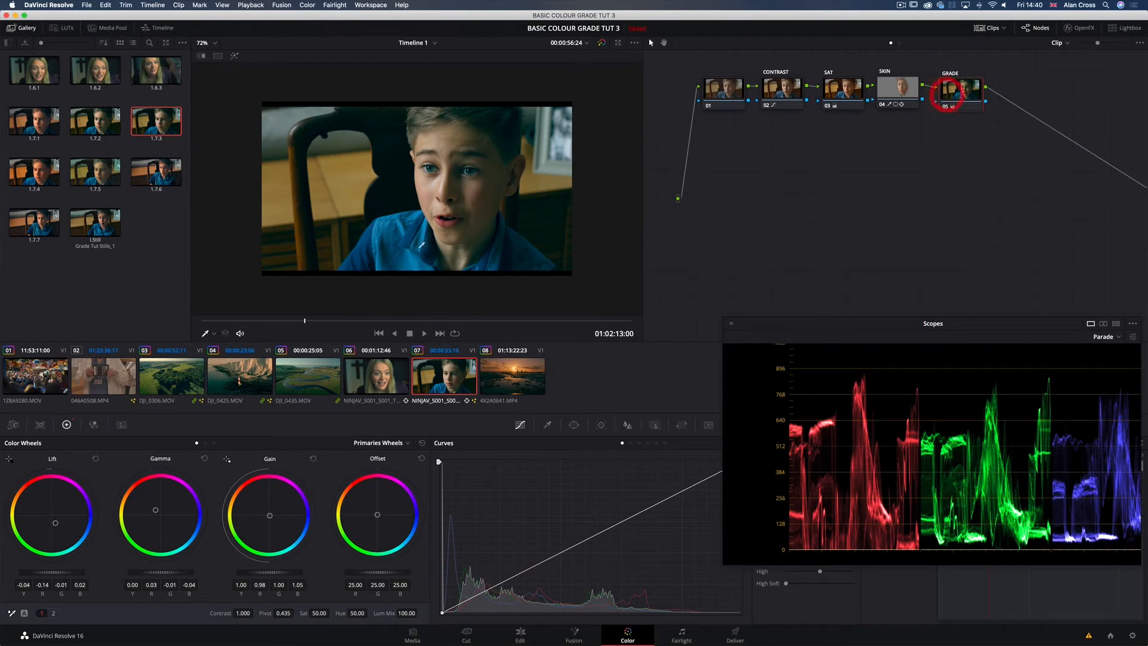
left_click(942, 98)
left_click_drag(904, 92, 902, 94)
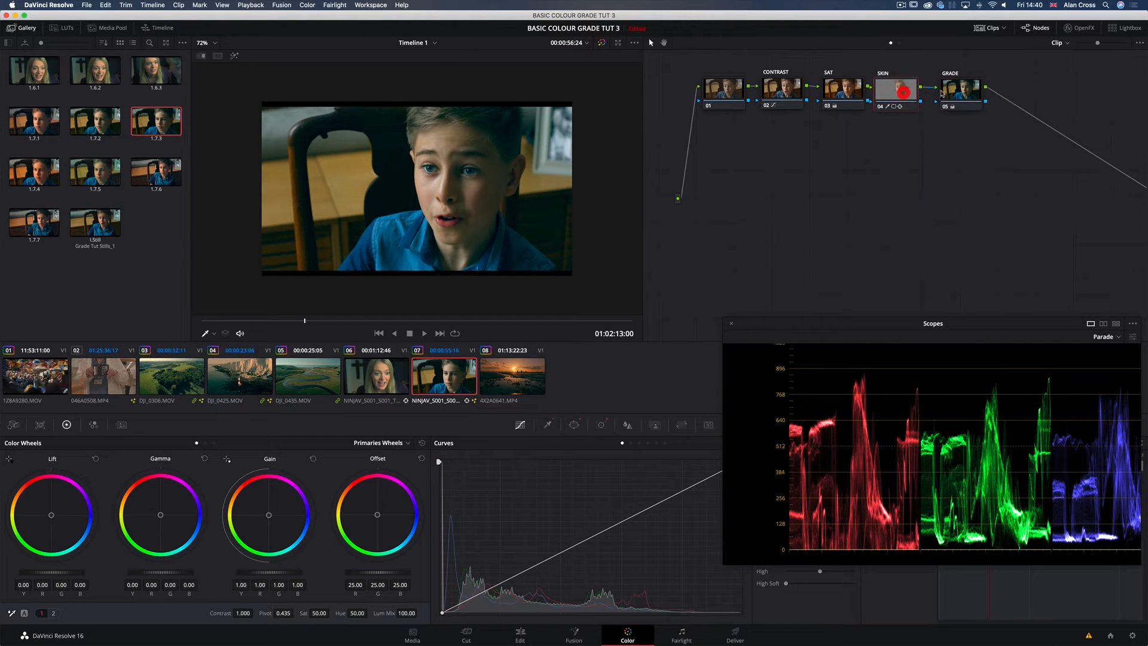
left_click(957, 93)
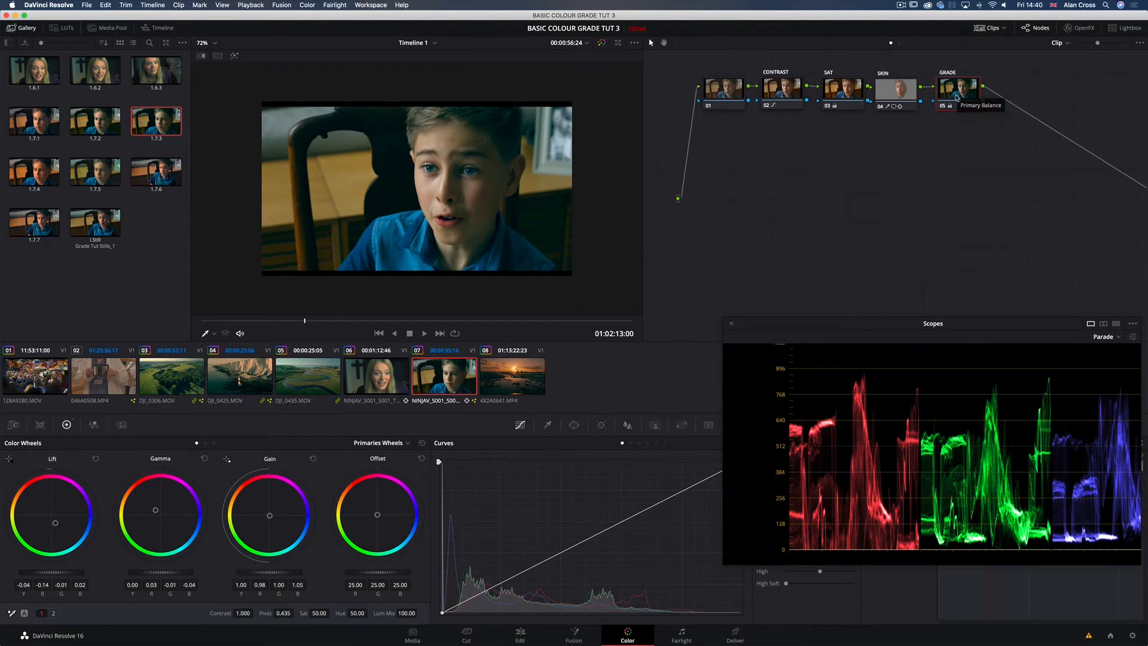
left_click_drag(957, 93, 954, 94)
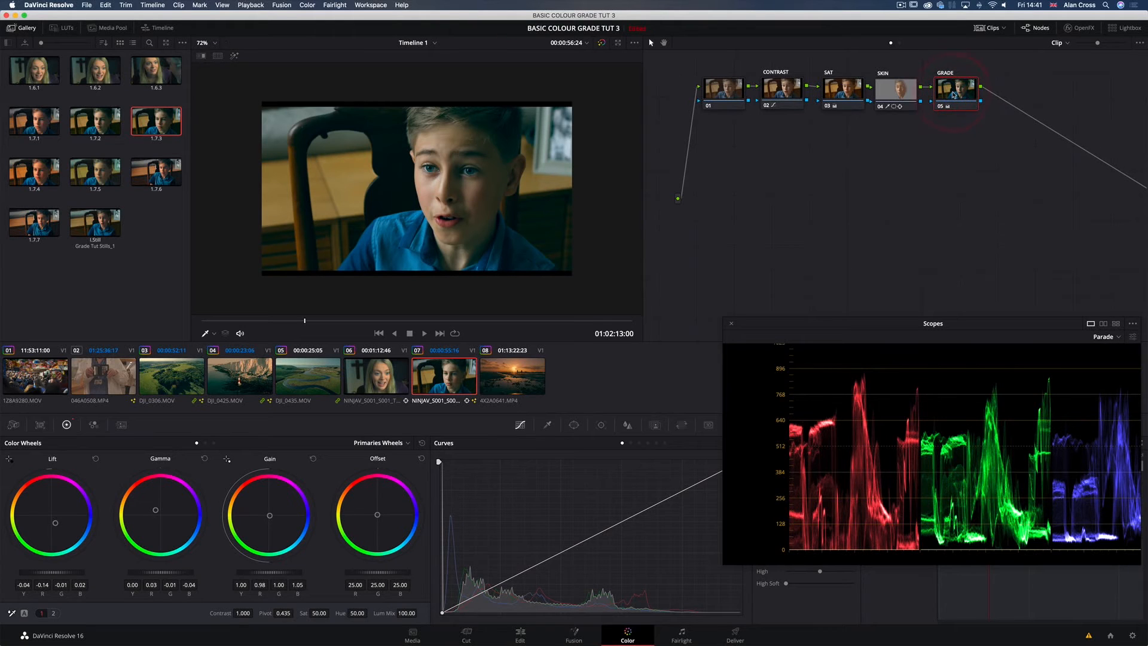
Step: Add a layer node to the GRADE node and position it directly beneath GRADE in the node graph
right_click(955, 94)
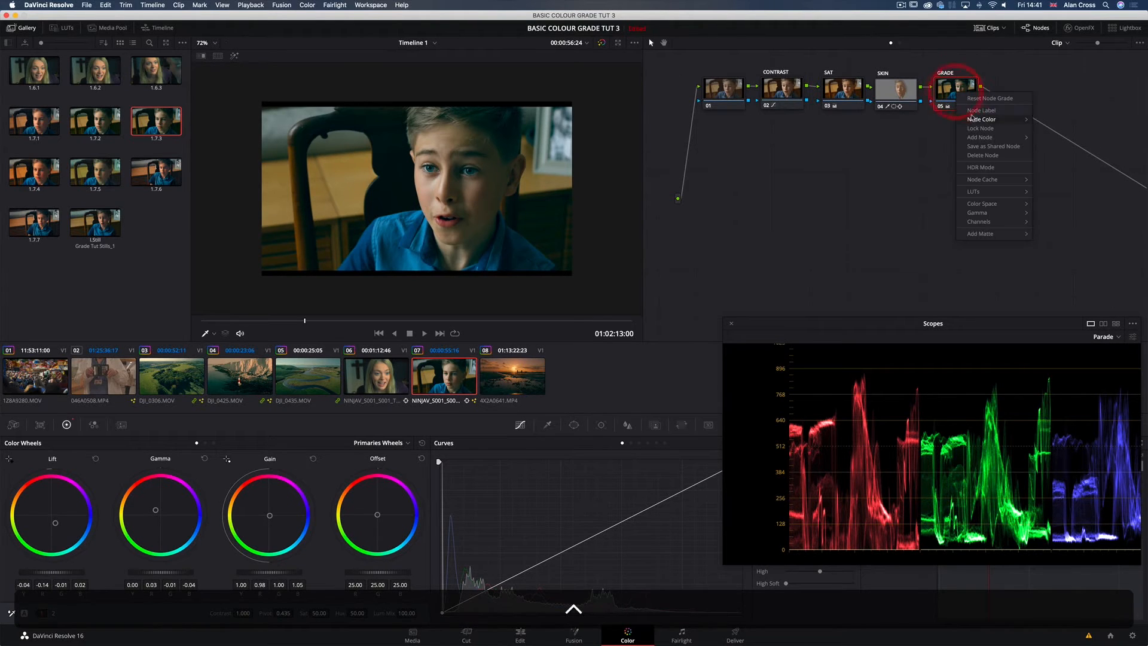
mouse_move(978, 141)
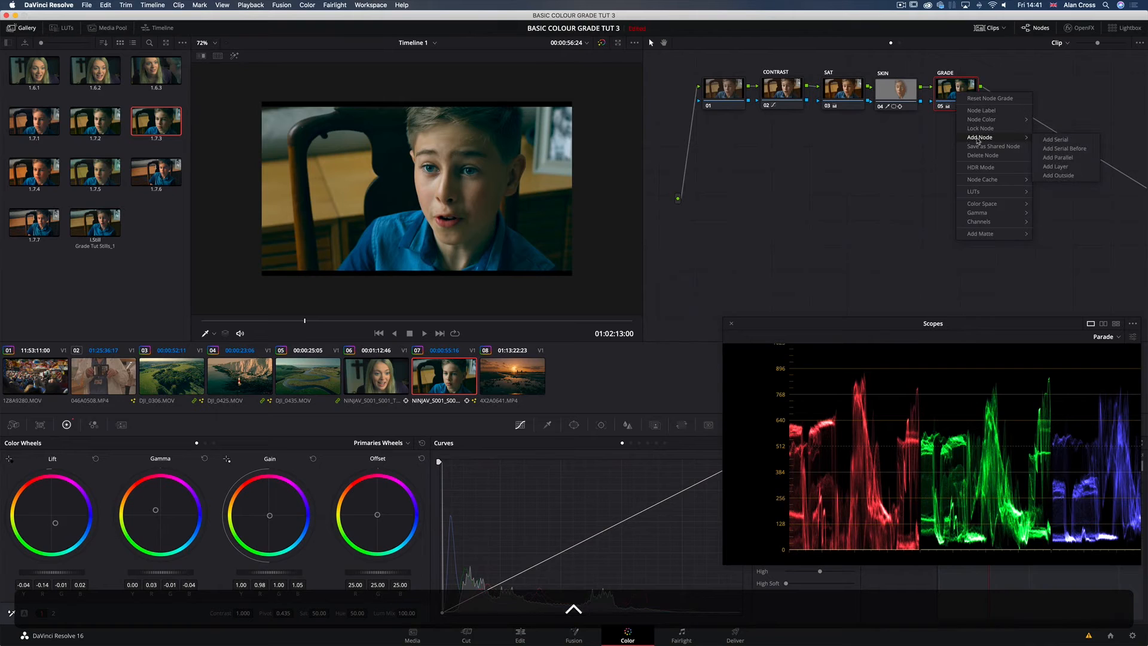
left_click(1056, 166)
left_click_drag(953, 134, 961, 155)
Step: Review the GRADE and SKIN nodes against the new layer node 07, leaving node 07 selected
left_click(959, 96)
left_click(961, 165)
left_click(956, 97)
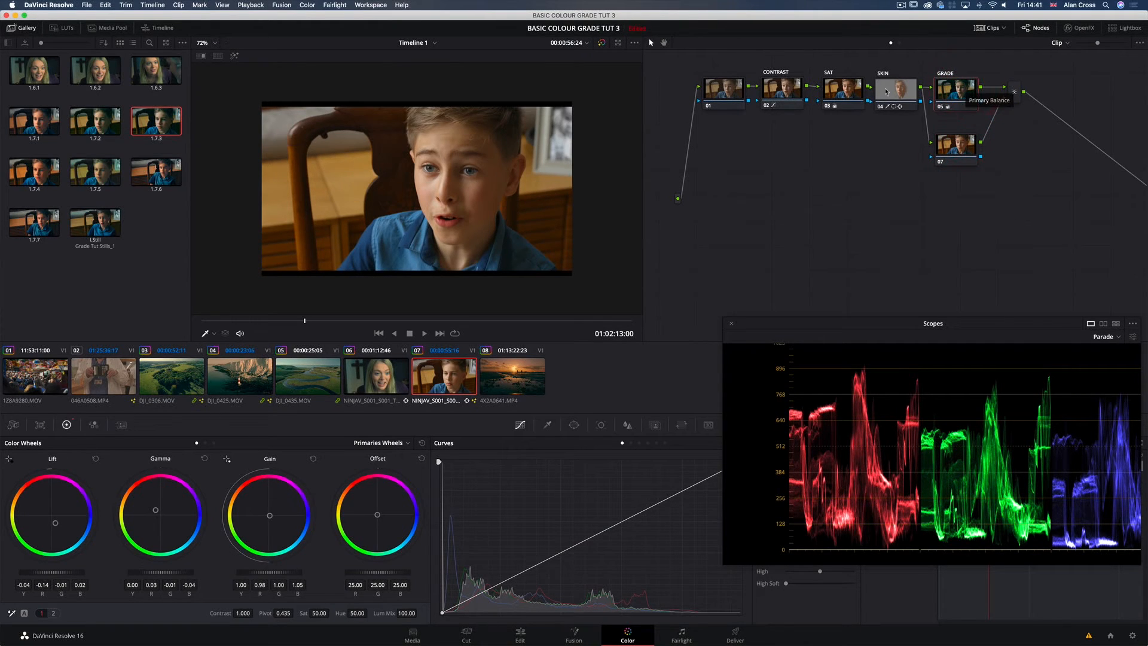
left_click(907, 98)
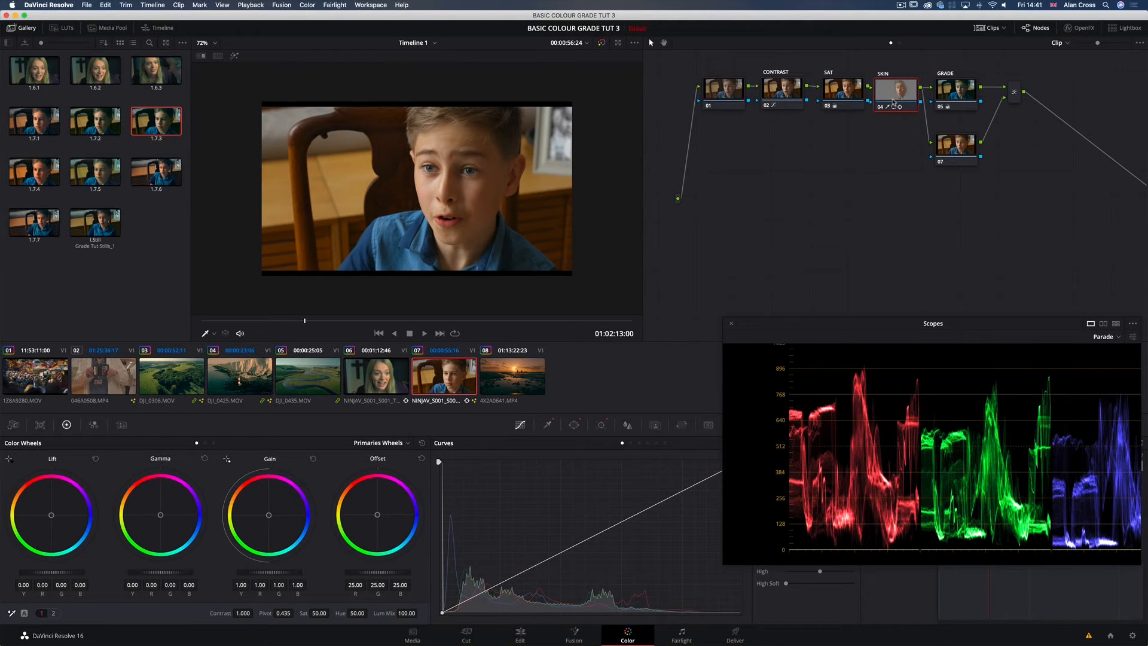
left_click(946, 155)
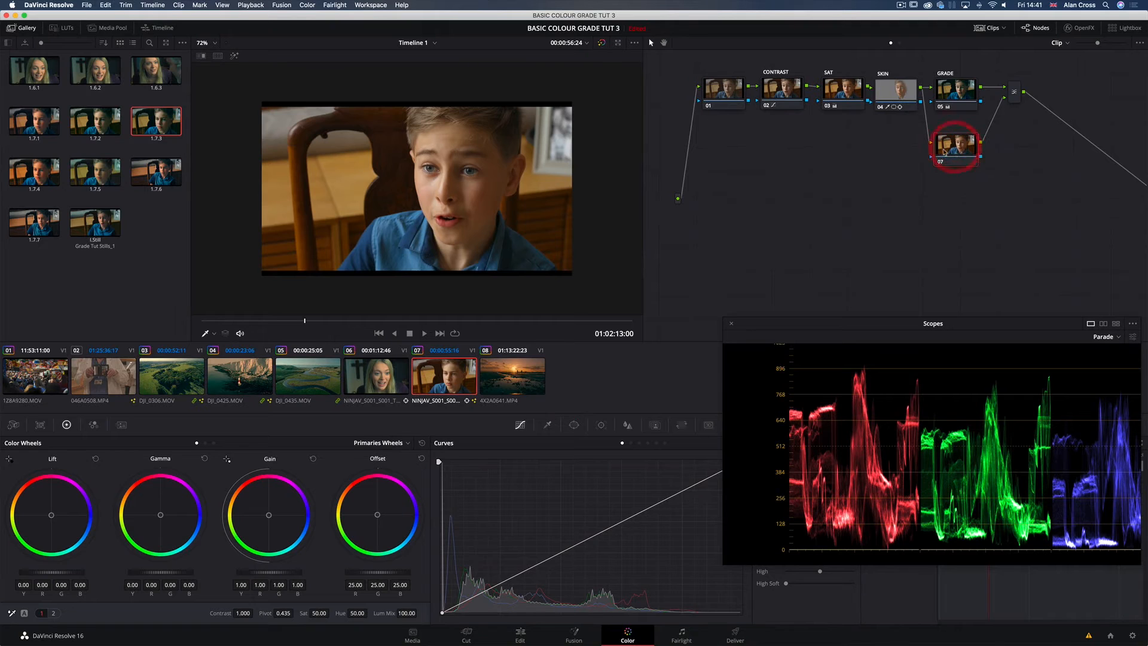
left_click_drag(954, 145, 960, 145)
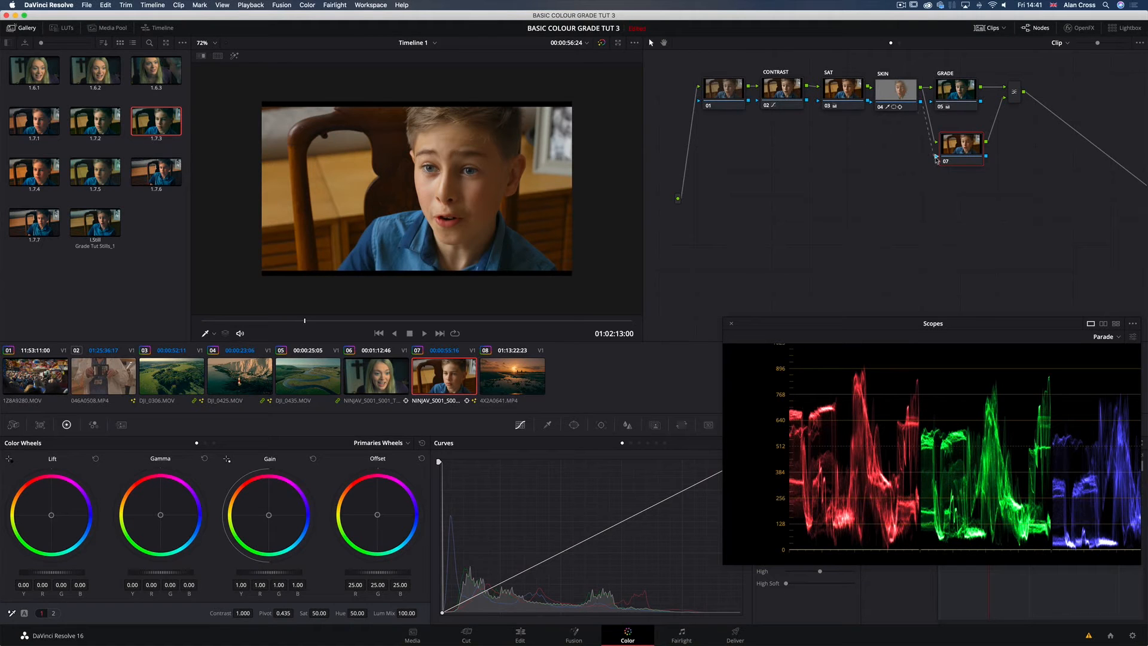
Step: Feed the SKIN node's key into layer node 07, and compare the picture with node 07 disabled and enabled
left_click_drag(936, 160, 968, 144)
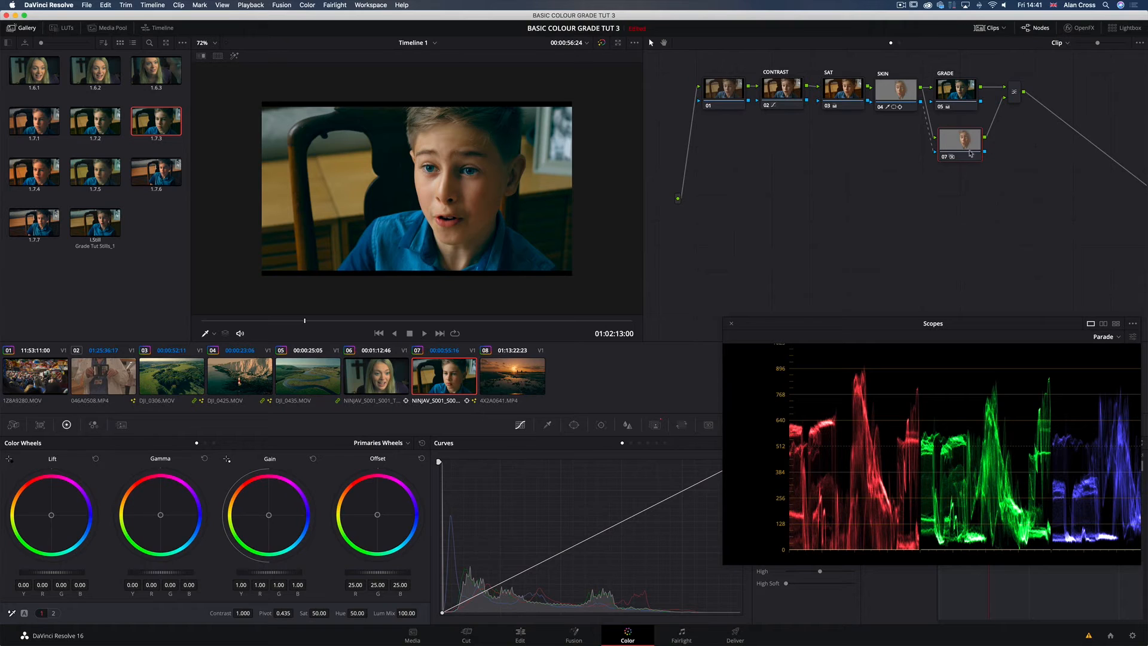
key("super+d")
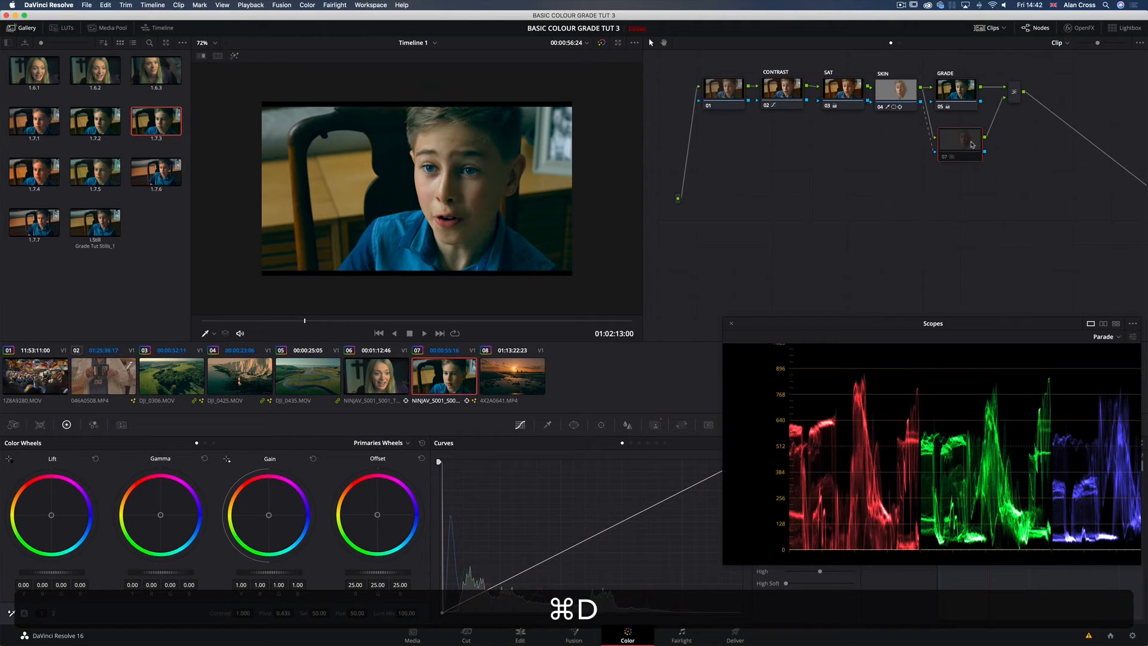
key("super+d")
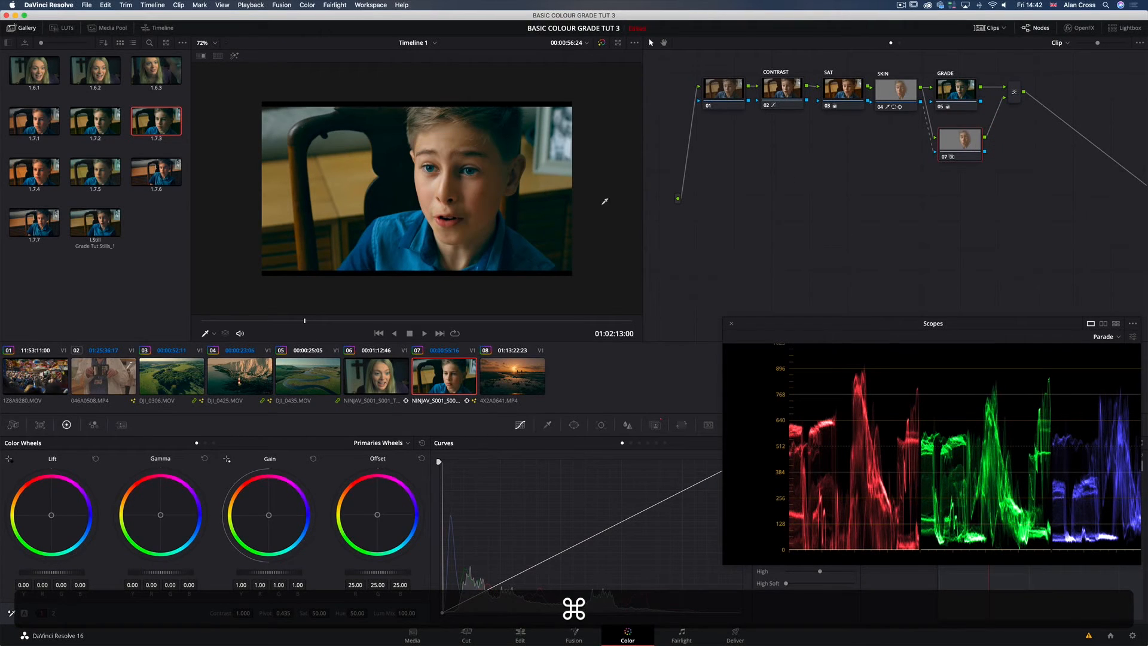
Step: Compare the picture with the GRADE node disabled and re-enabled
left_click(953, 92)
key("super+d")
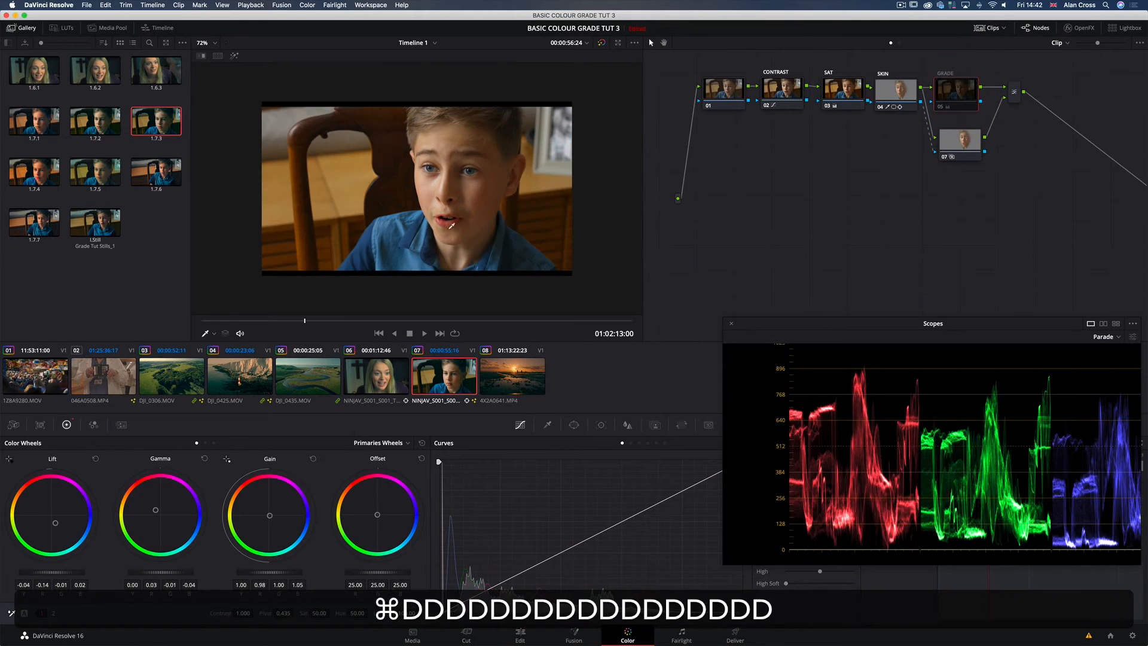
left_click(969, 92)
key("super+d")
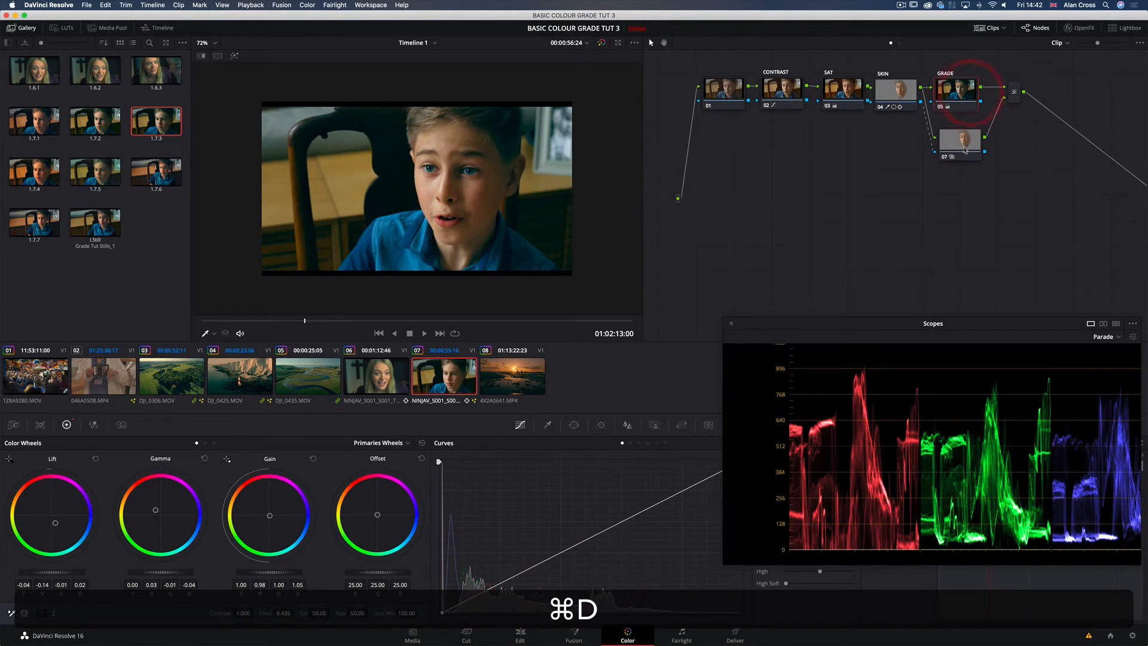
Step: Compare the skin tones in full-screen view with layer node 07 disabled and re-enabled
left_click(961, 150)
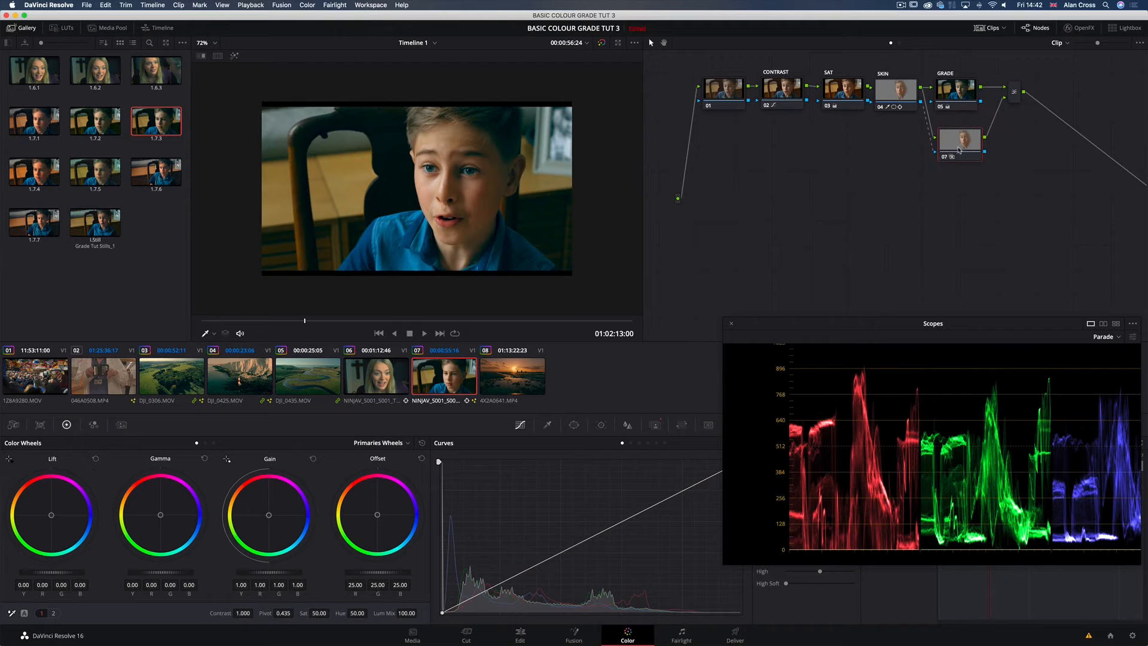
left_click(959, 149)
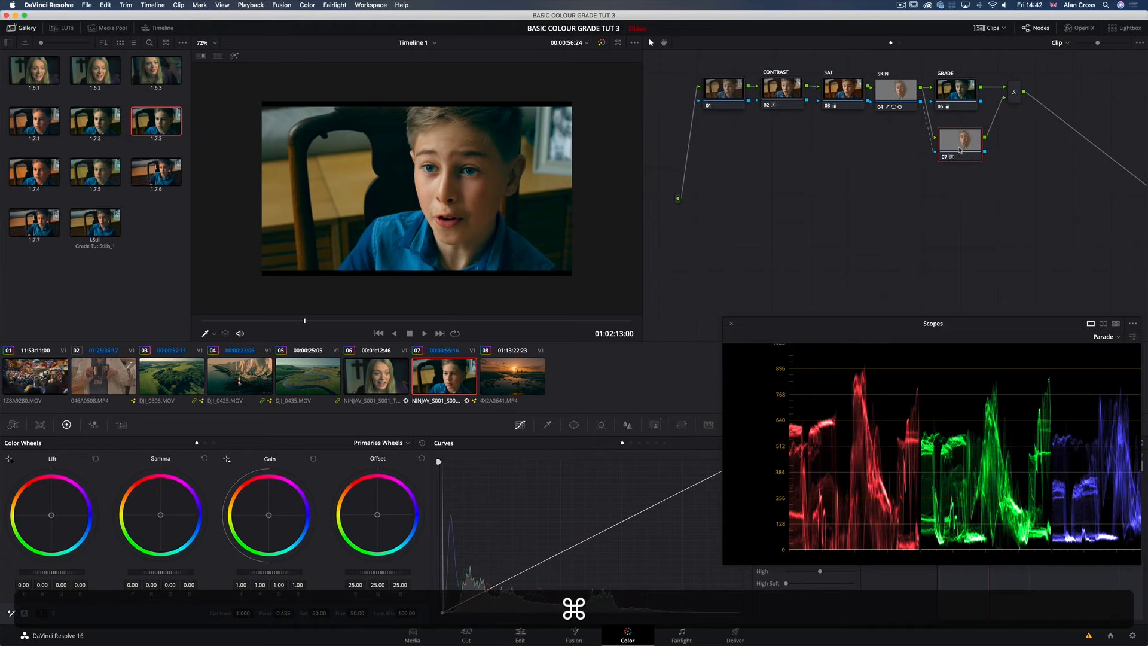
key("super+d")
key("super+f")
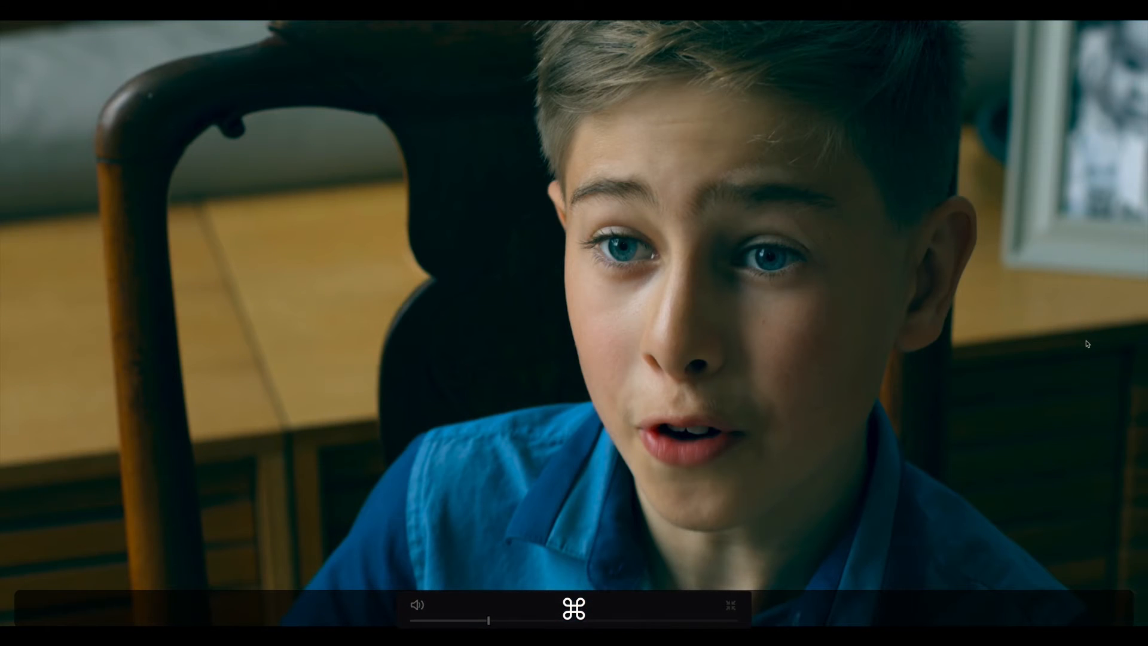
key("super+d")
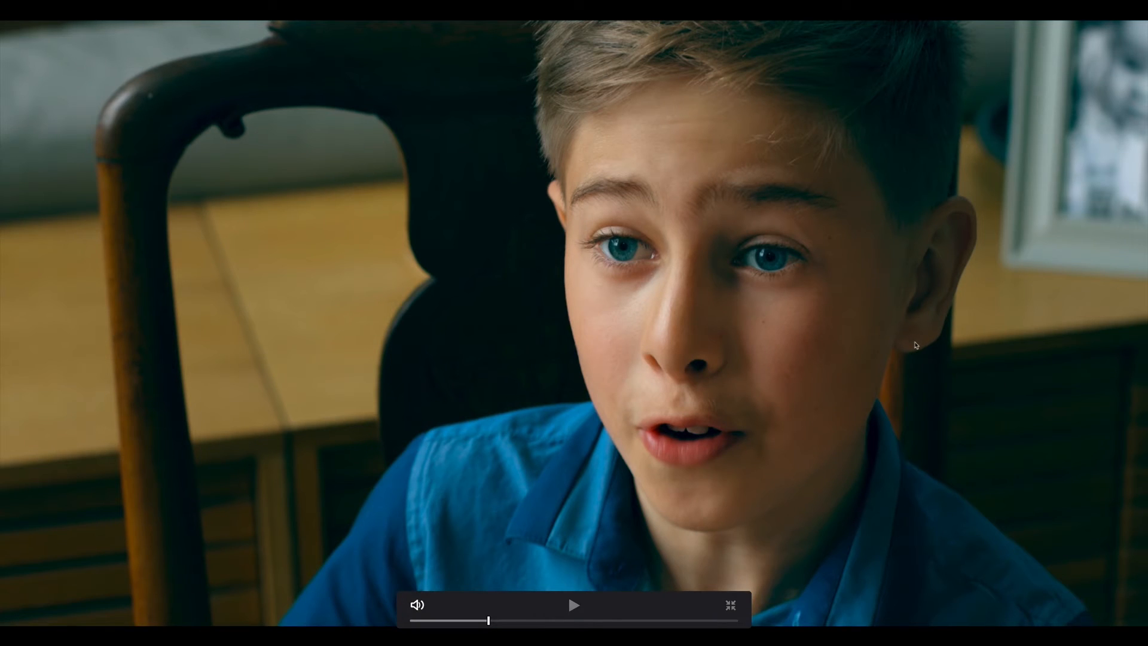
key("super+f")
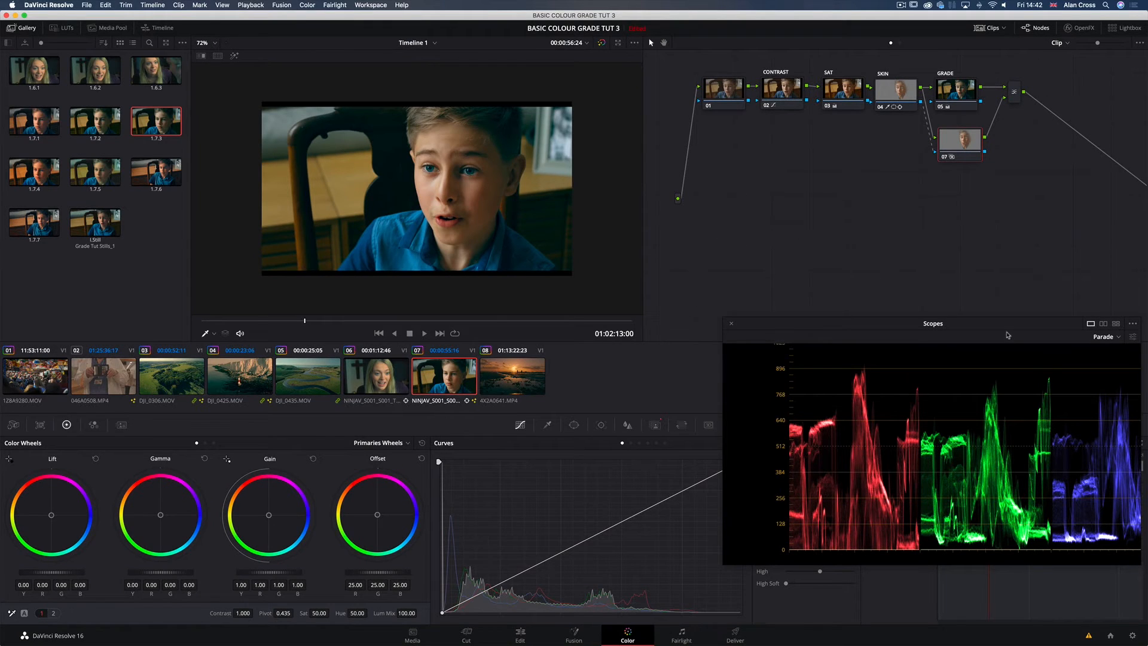
Step: Move the Scopes window aside, isolate node 07's skin key in the viewer and display it on the Vectorscope
left_click_drag(1002, 326, 897, 315)
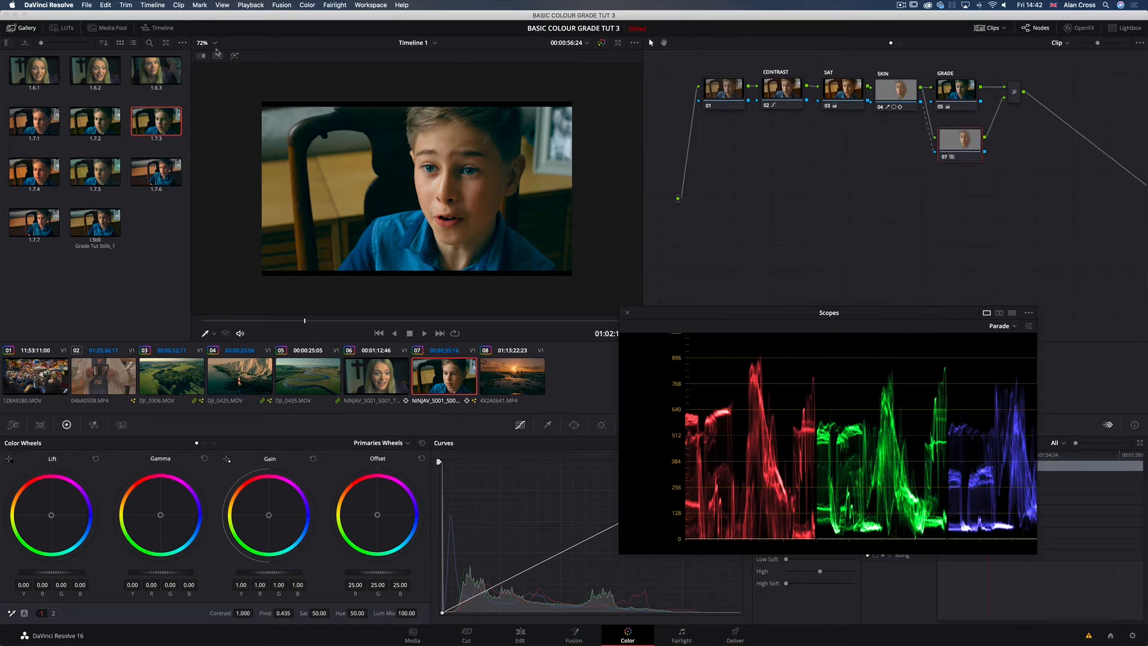
key("shift+h")
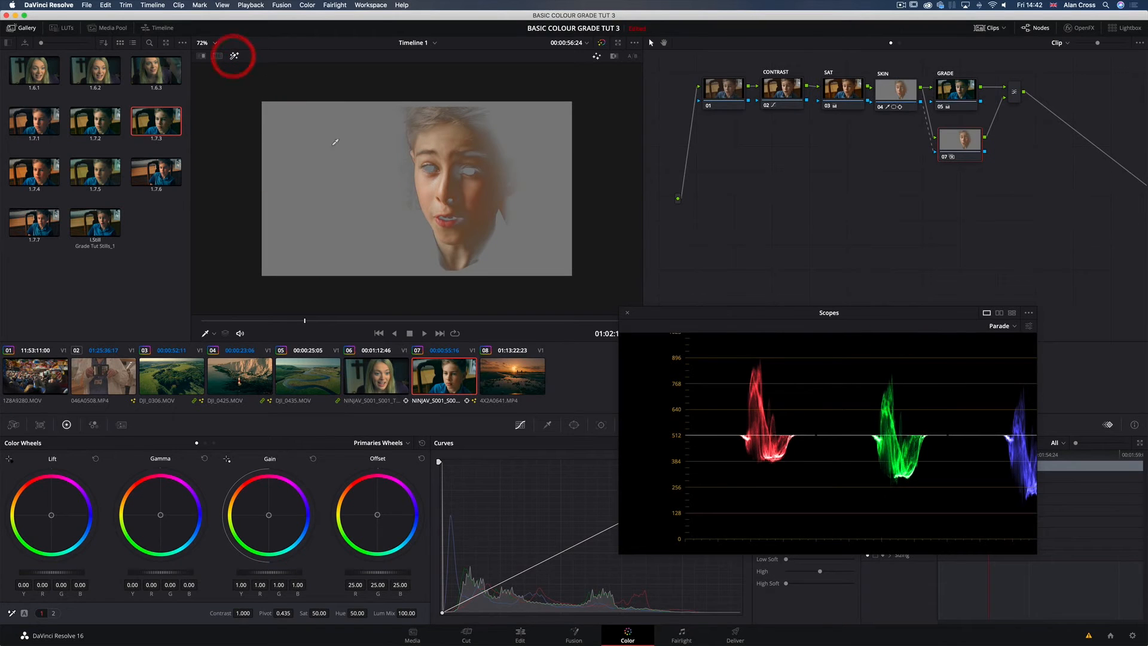
left_click(1014, 327)
left_click(1015, 365)
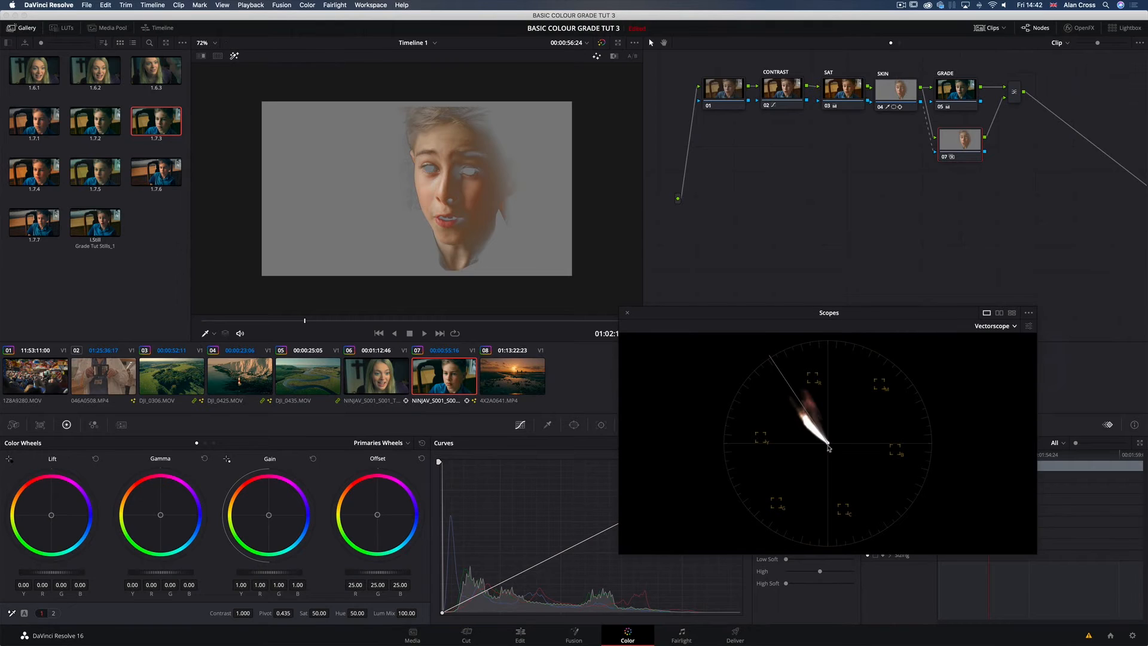
Step: Switch the Vectorscope's Skin Tone Indicator off and on again to check the skin against its line
left_click(994, 331)
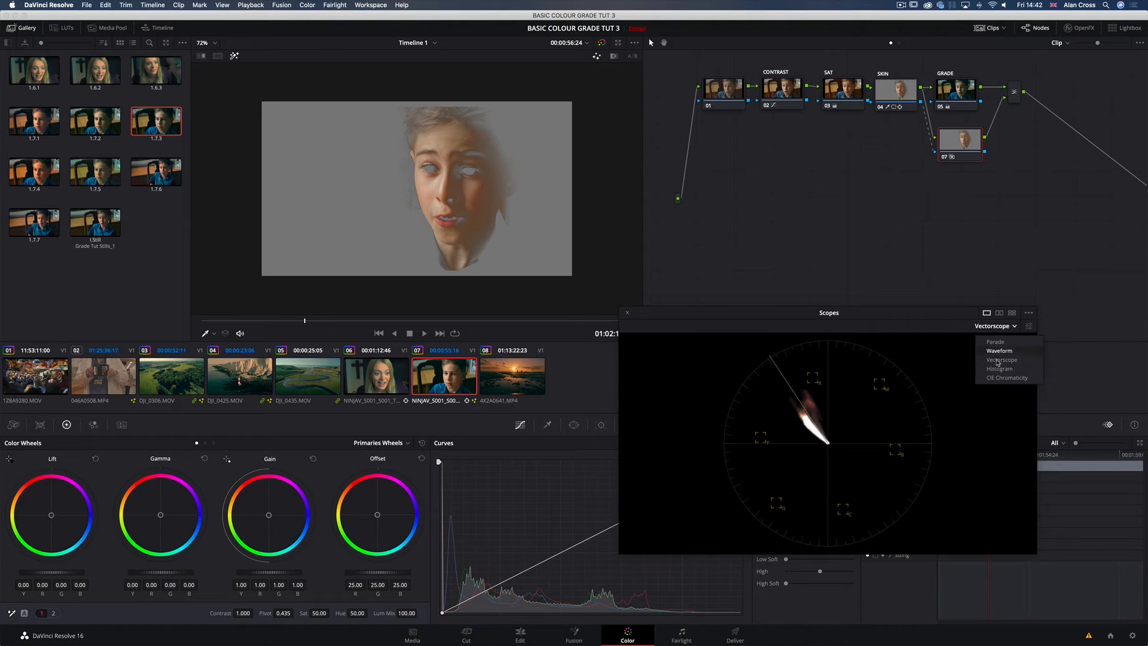
left_click(1026, 327)
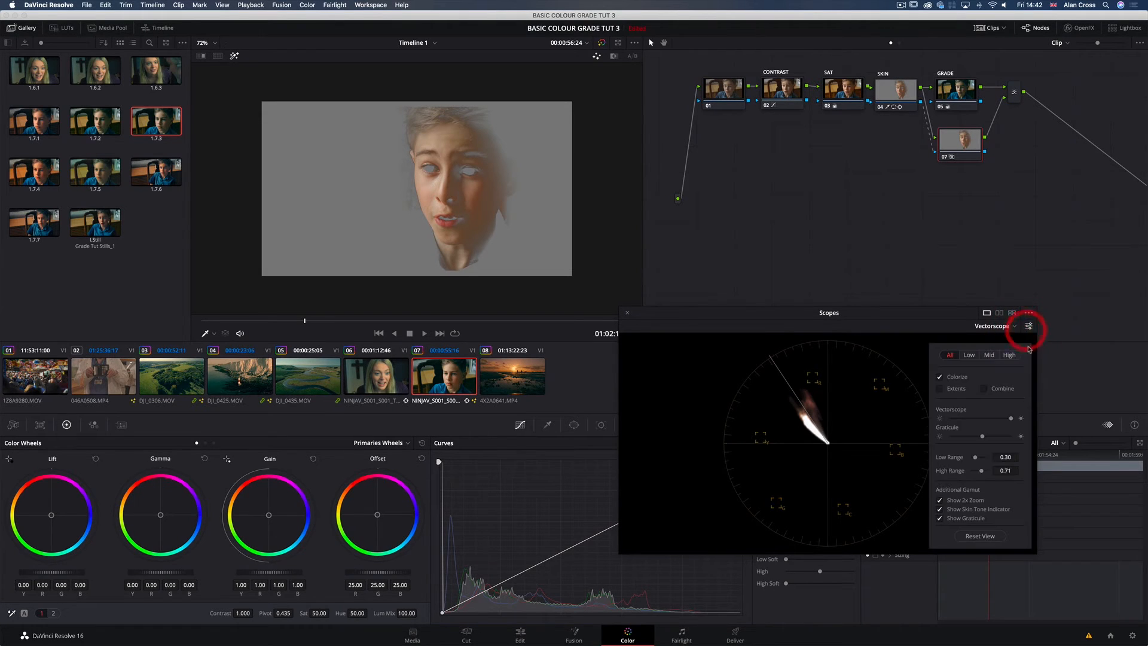
left_click(992, 510)
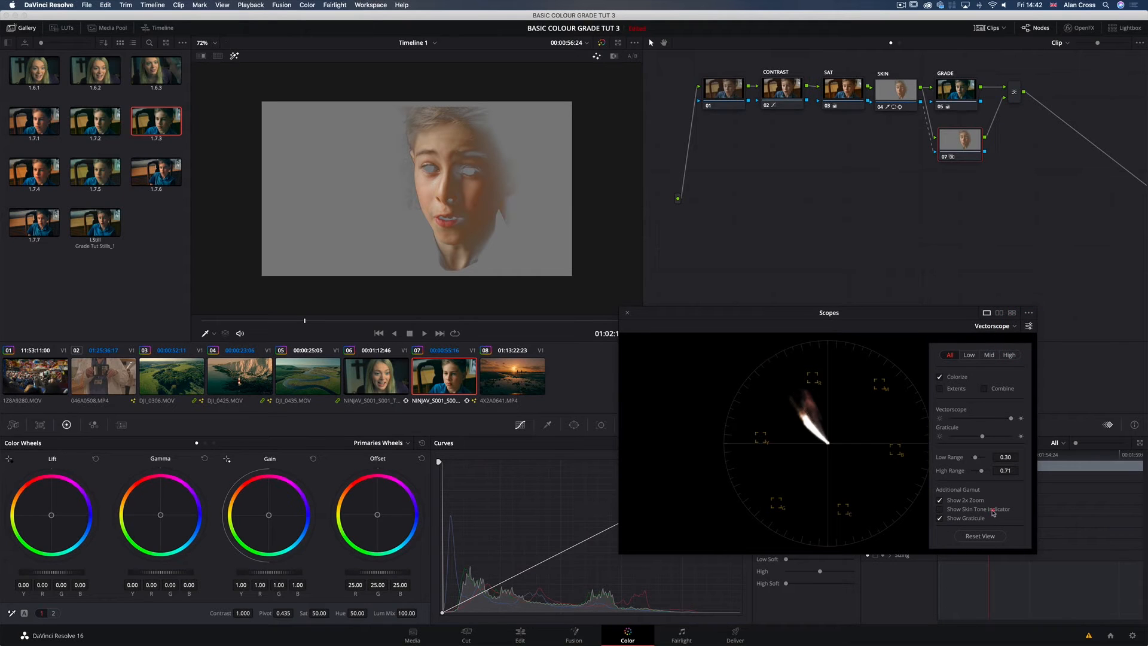
left_click(939, 511)
left_click(951, 332)
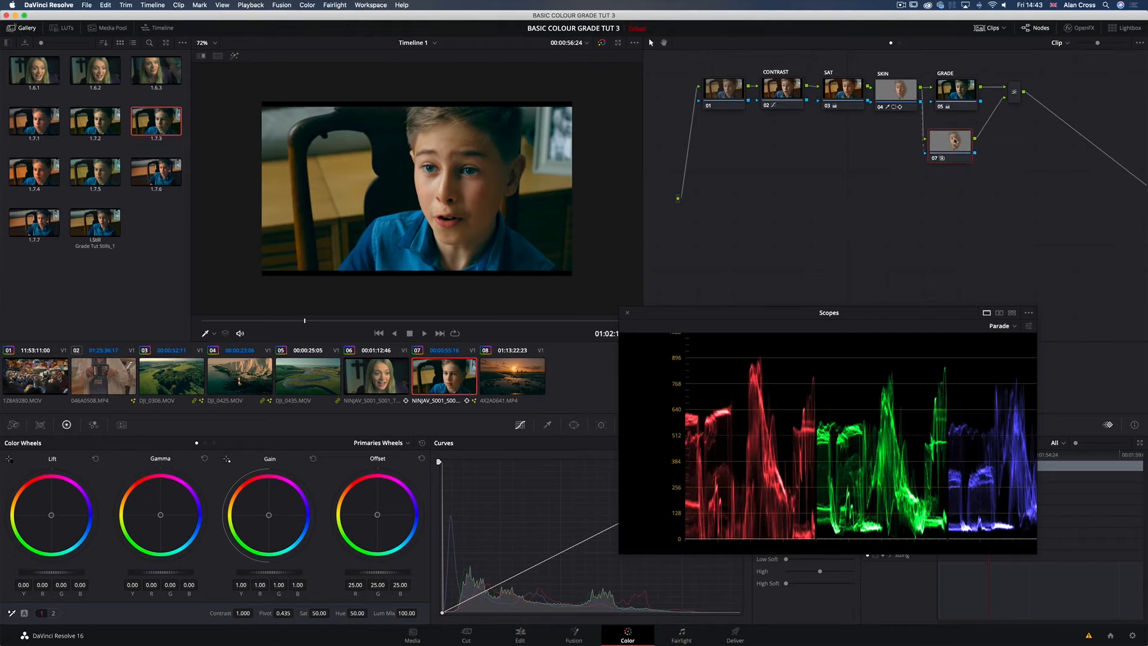
Step: Label layer node 07 as SKIN and keep it selected
left_click(955, 150)
right_click(956, 151)
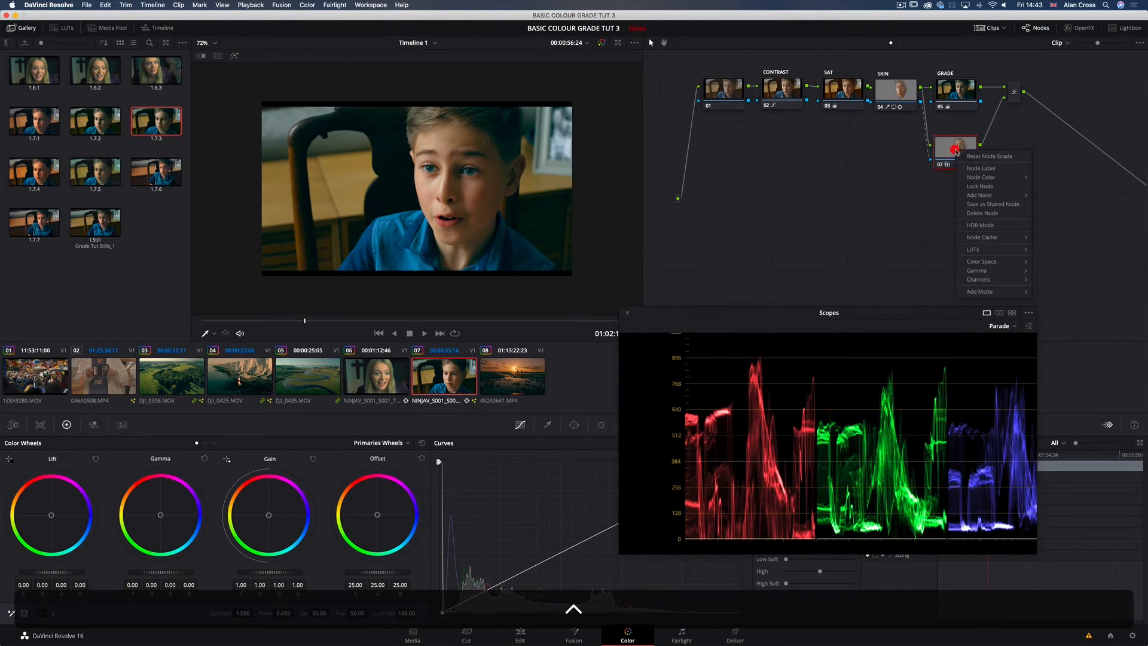
left_click(978, 169)
type("SKIN")
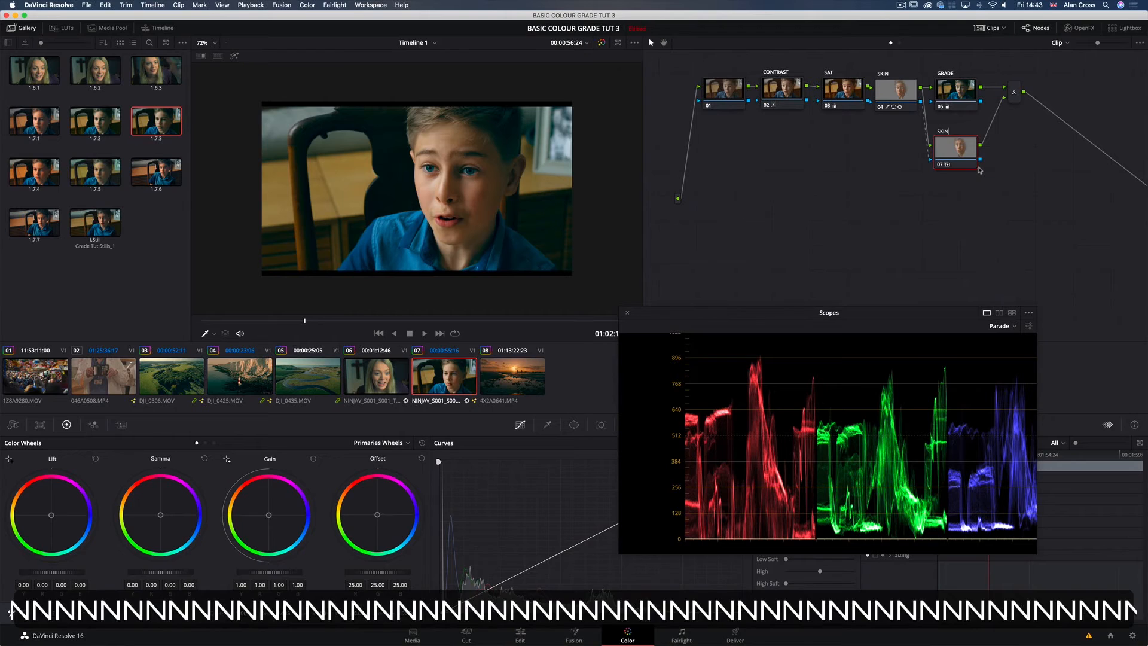
key("Return")
left_click(951, 147)
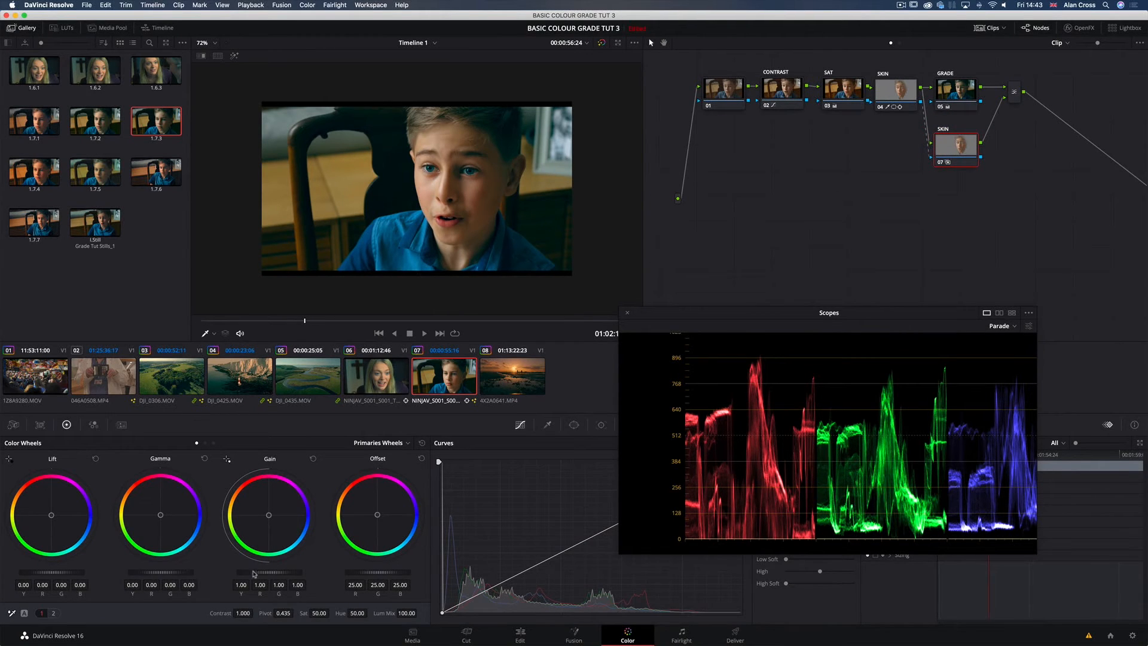
Step: Soften the skin on node 07 by setting Midtone Detail to -33.50, judging it on a close-up of the face
left_click(55, 614)
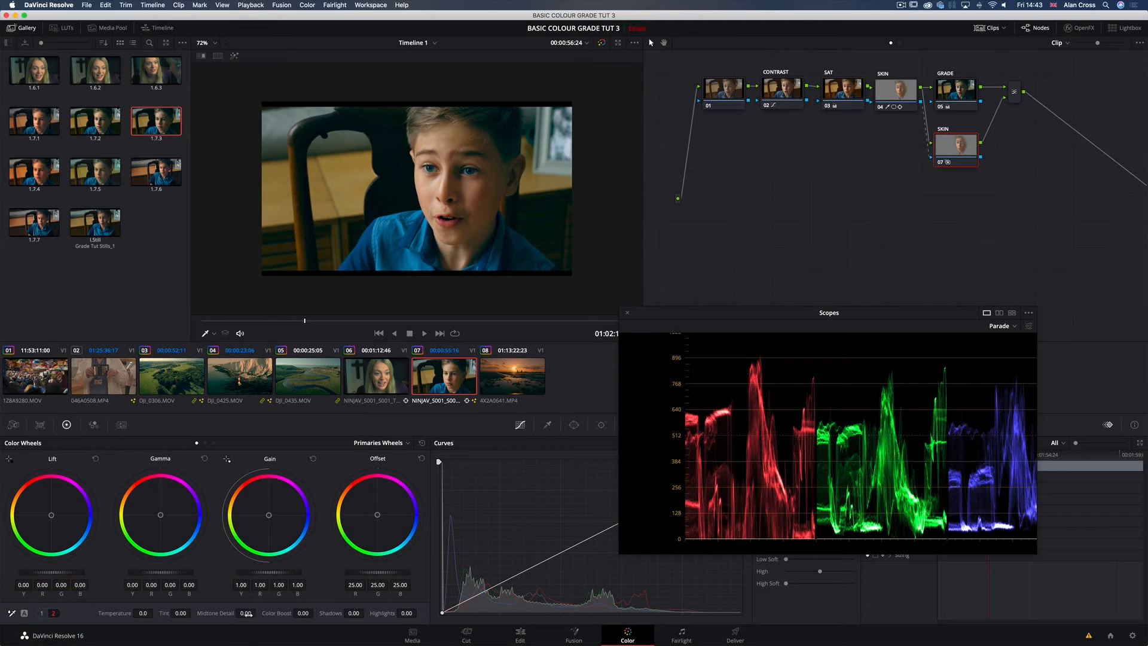
scroll(487, 223, "down", 2)
scroll(485, 221, "up", 6)
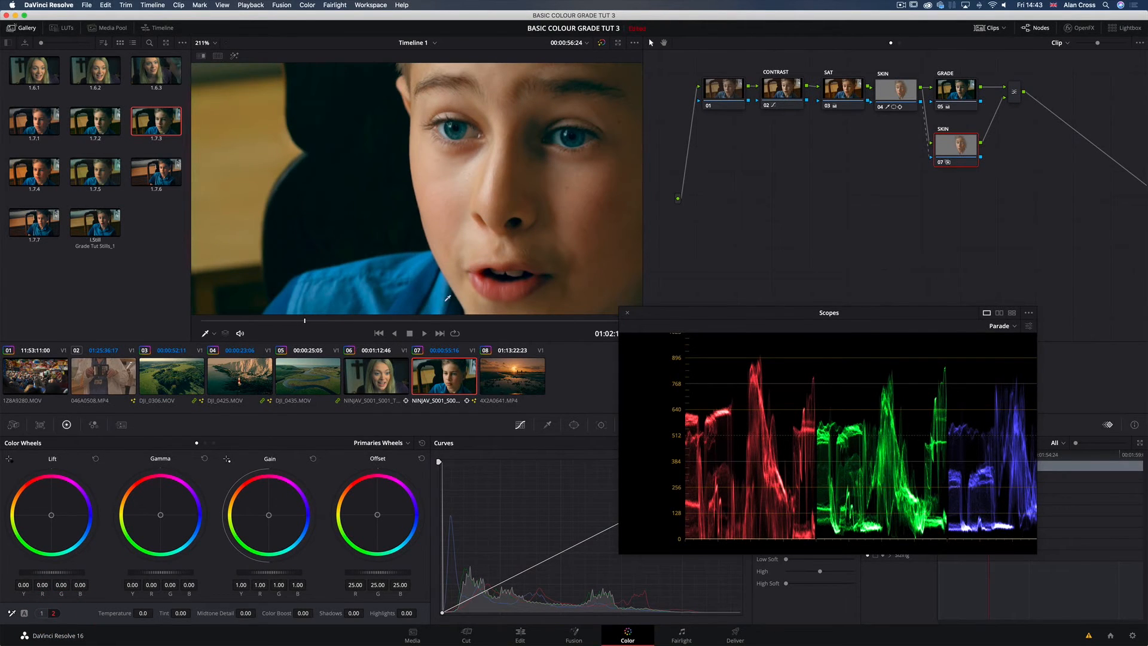
left_click_drag(231, 618, 171, 618)
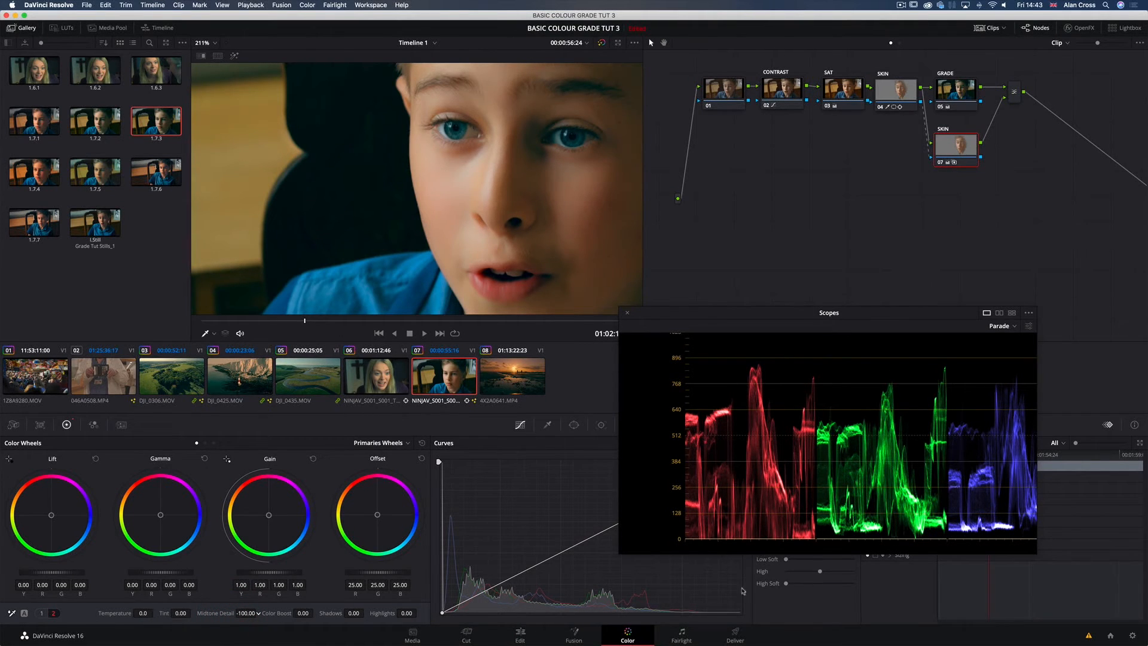
left_click_drag(246, 613, 366, 613)
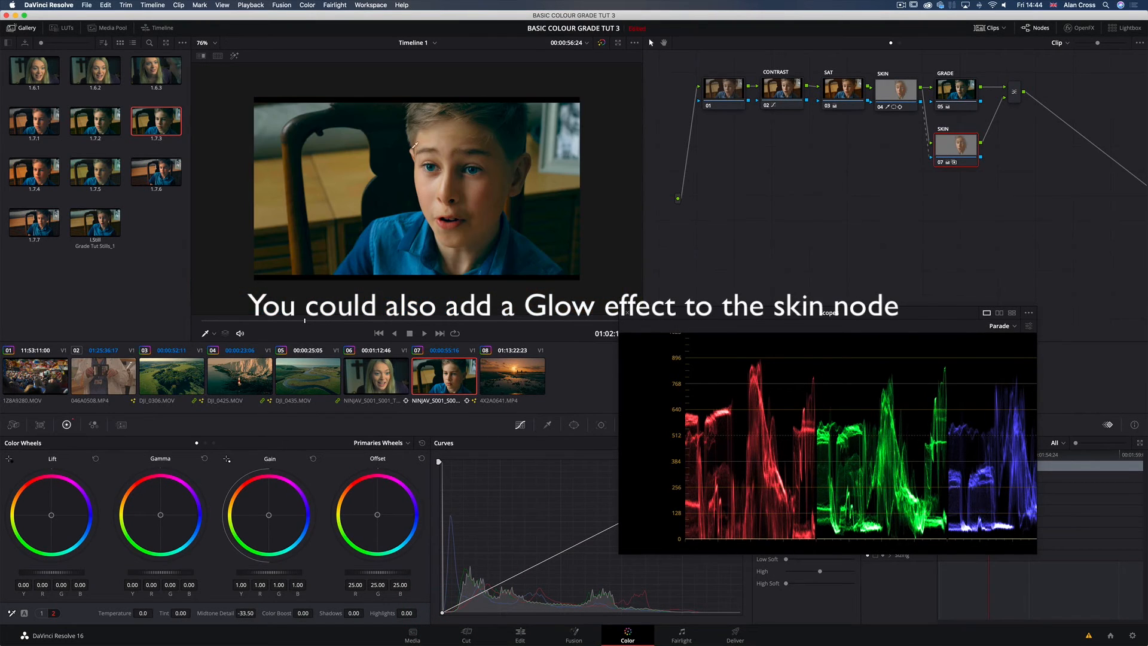
Step: Tidy SKIN node 07's position, add another layer node beneath it and feed node 08 the skin key
left_click_drag(969, 152, 958, 147)
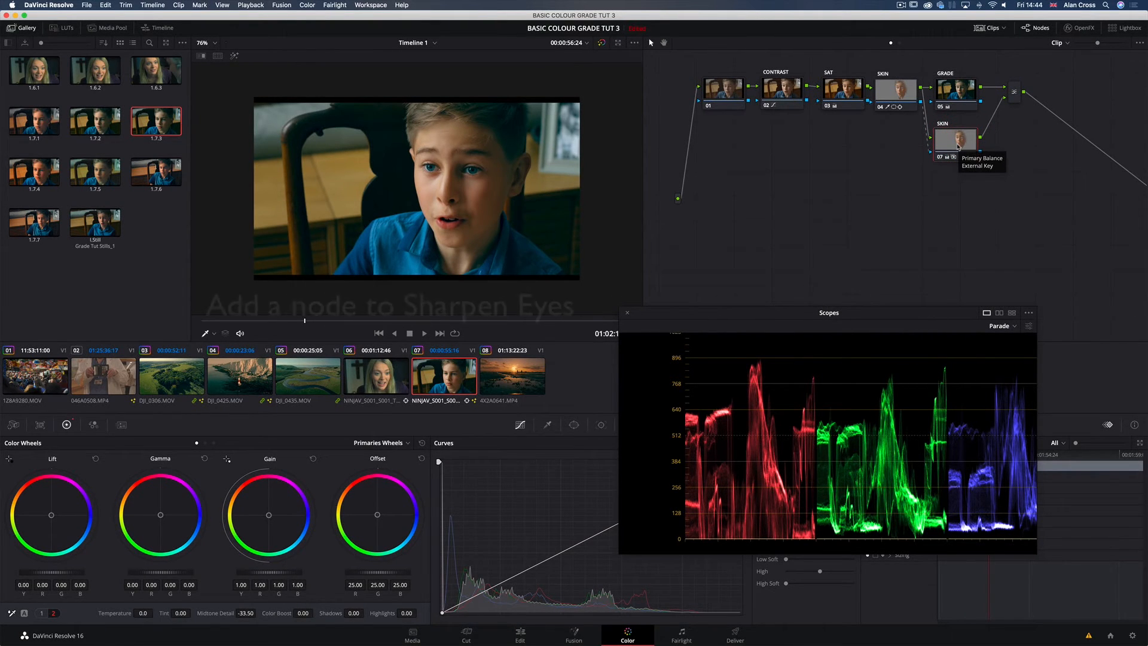
key("alt+l")
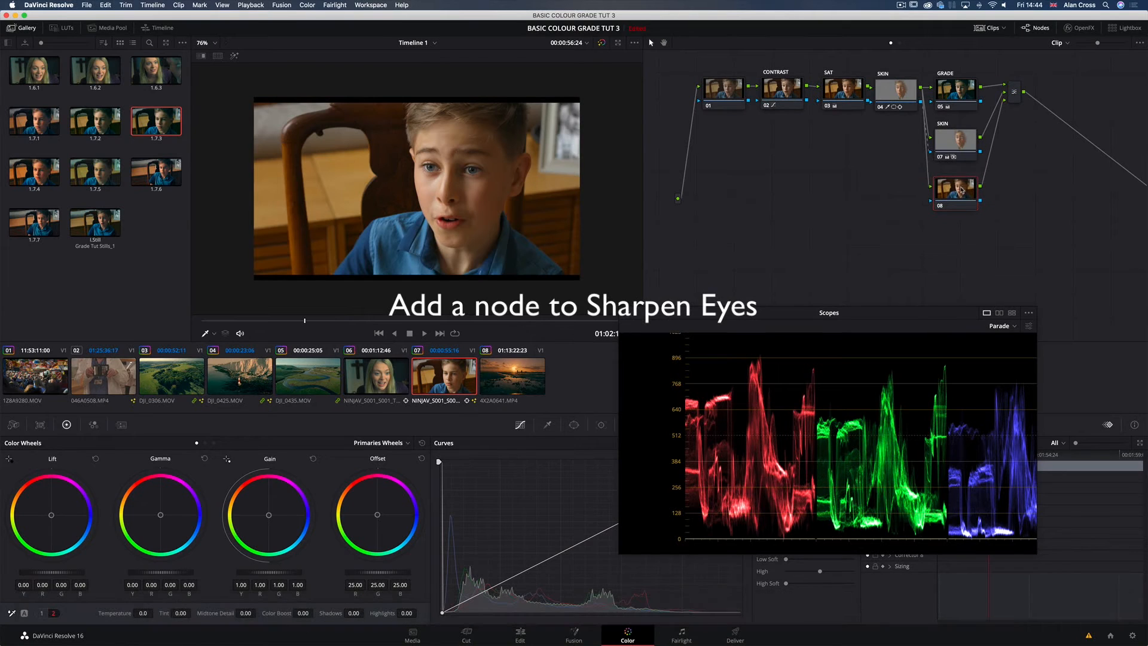
left_click_drag(962, 181, 957, 190)
left_click(957, 188)
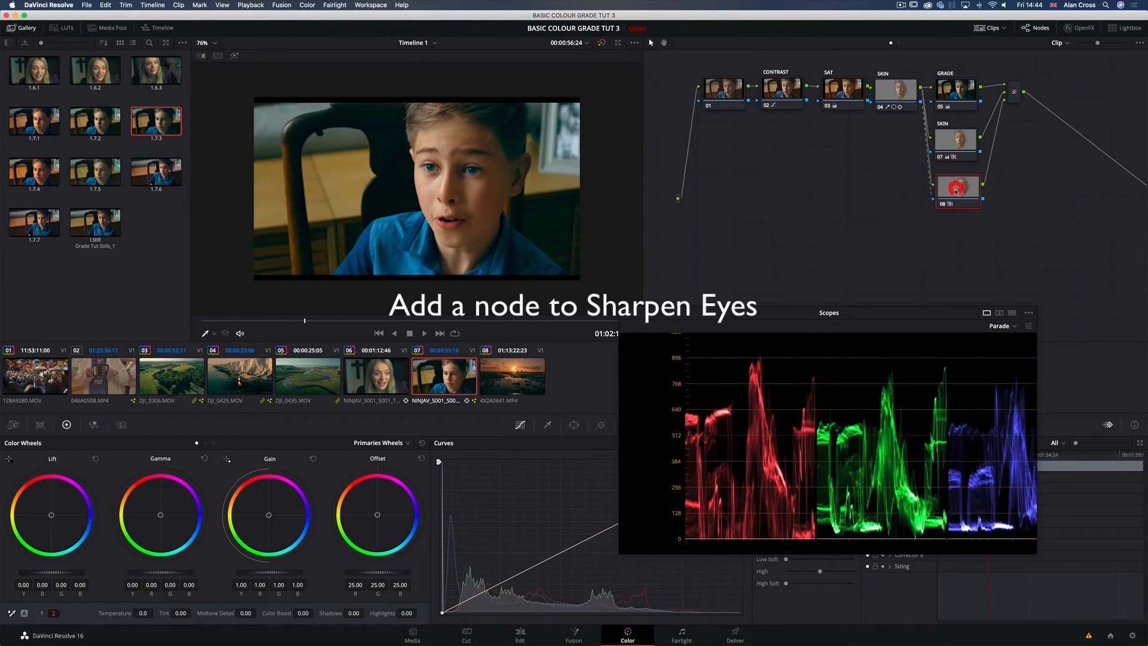
Step: Draw a closed curve window around both of the boy's eyes on node 08 and soften its edges
left_click(572, 425)
left_click(450, 558)
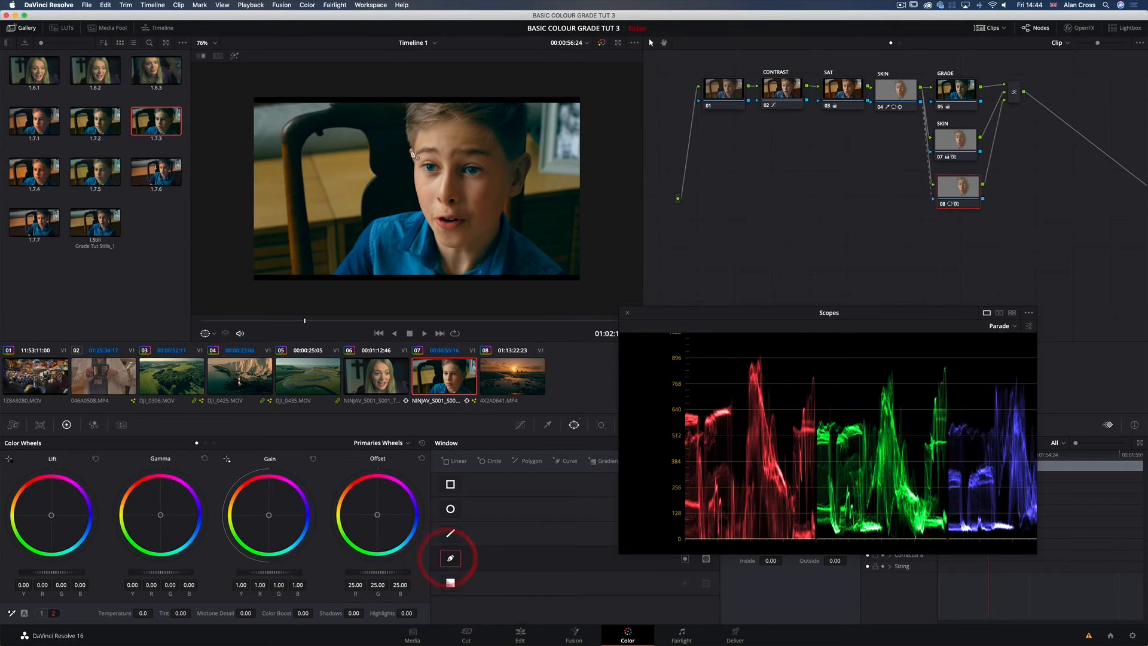
left_click(435, 148)
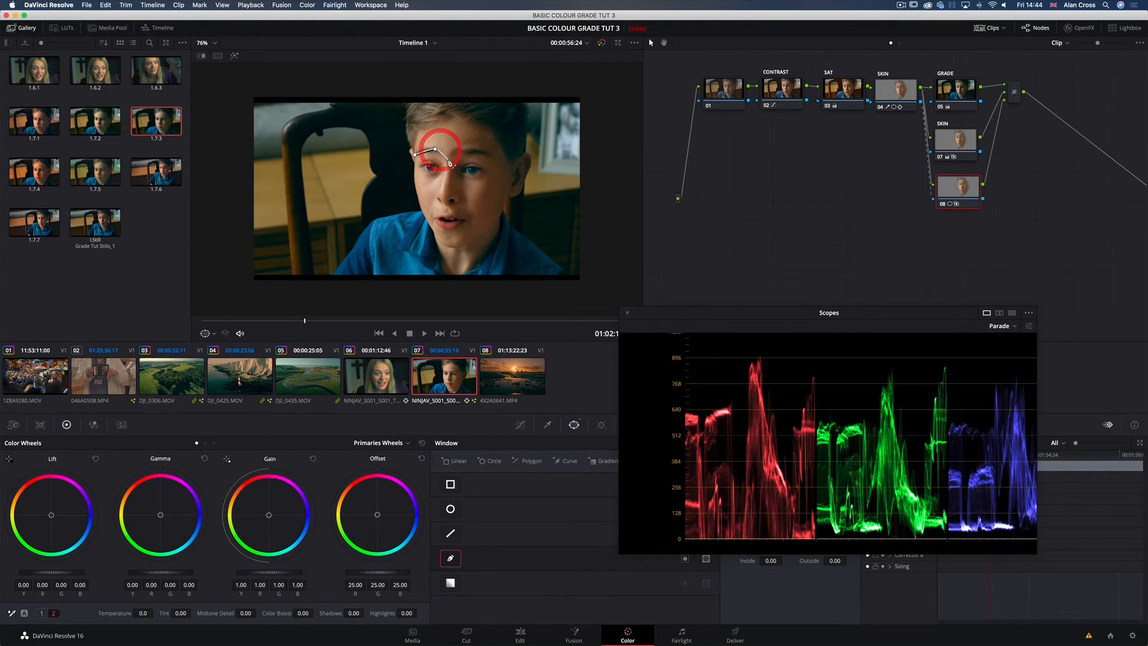
left_click(448, 161)
left_click(459, 148)
left_click(476, 153)
left_click(498, 159)
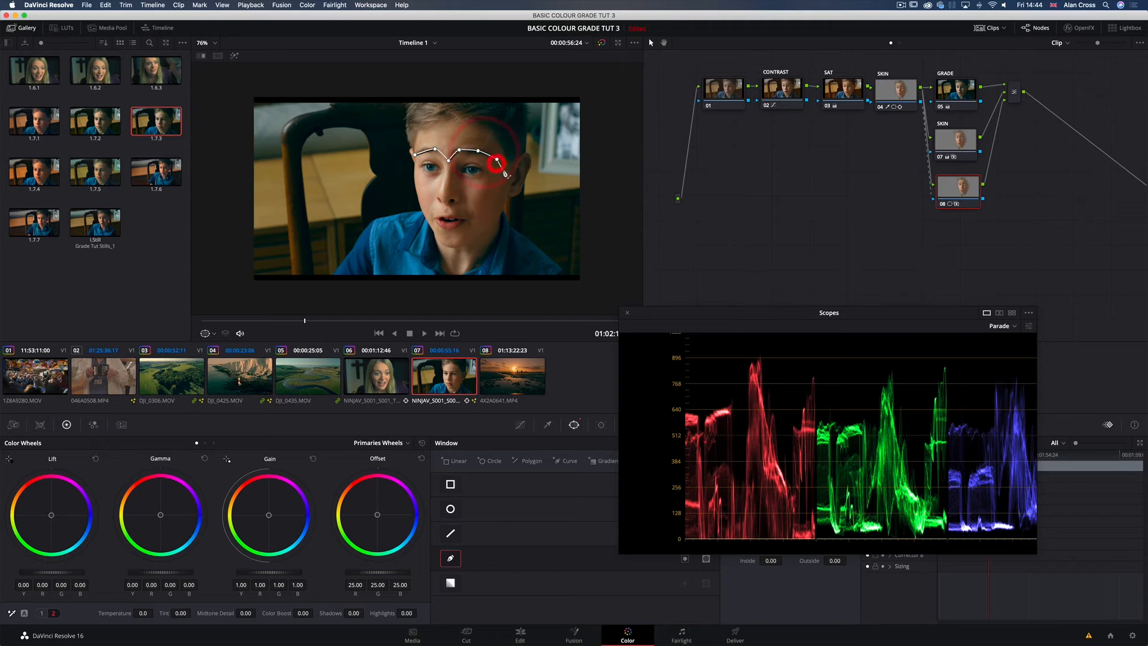
left_click(505, 171)
left_click(488, 182)
left_click(467, 189)
left_click(456, 182)
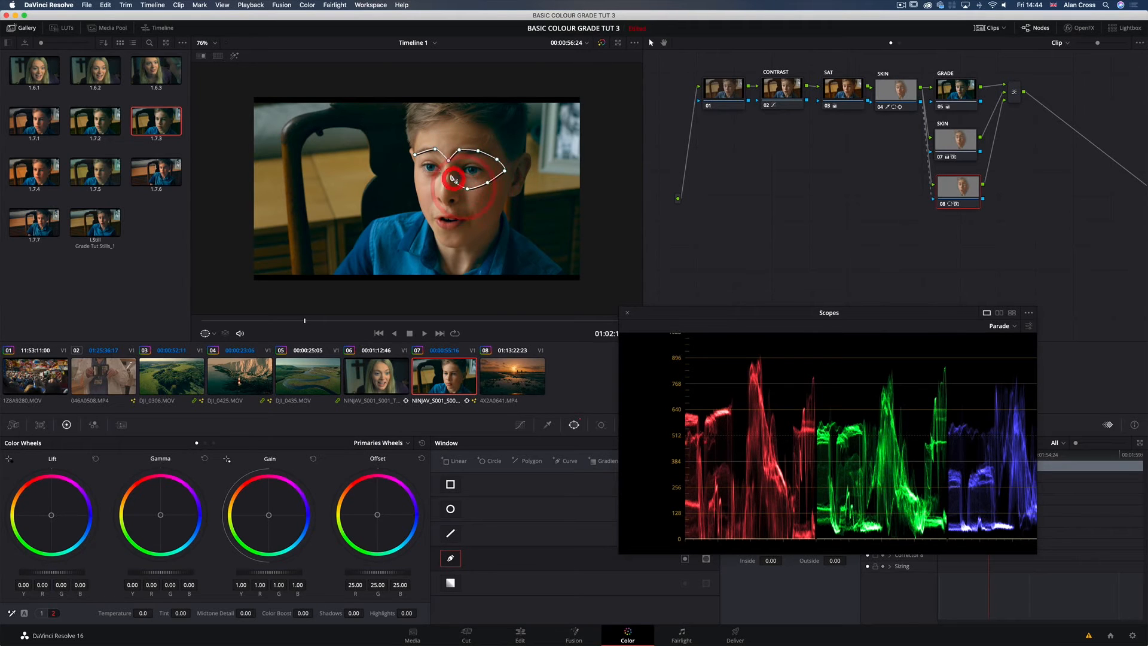
left_click(448, 171)
left_click(429, 181)
left_click(420, 176)
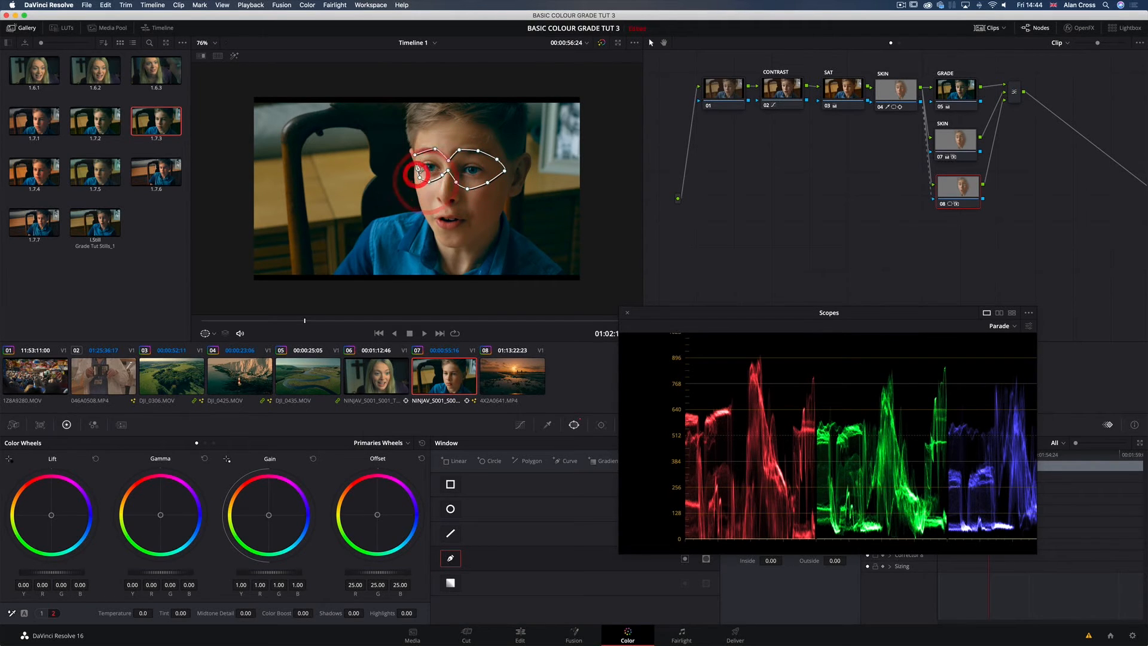
left_click(413, 165)
left_click(415, 155)
left_click(414, 155)
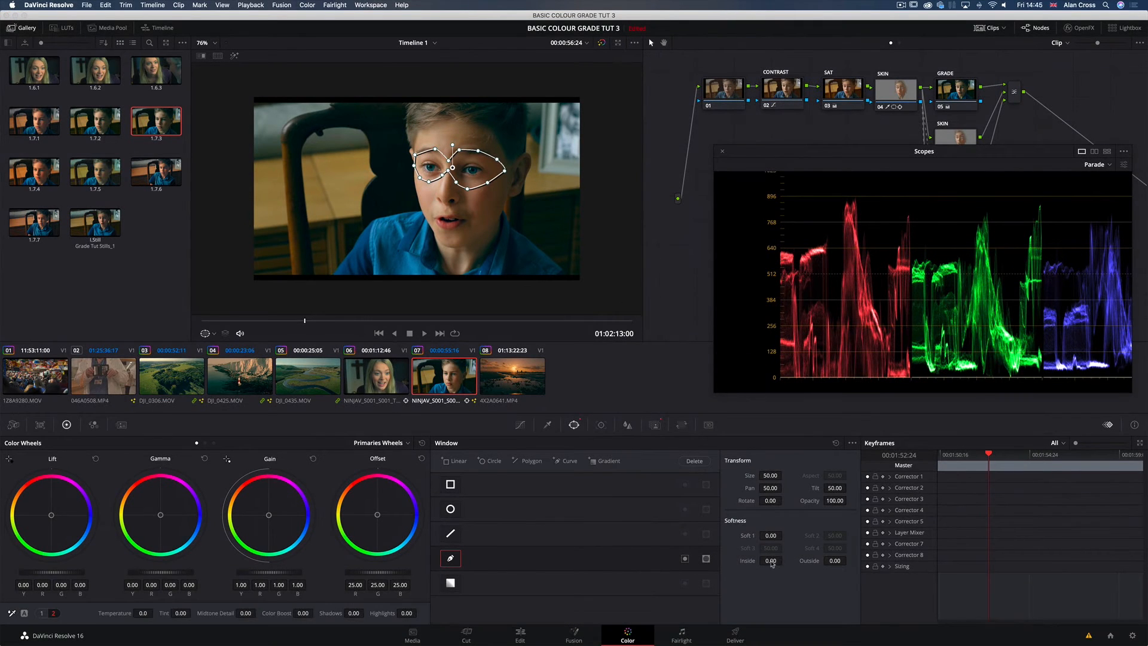
left_click_drag(771, 562, 835, 562)
Step: Sharpen the boy's eyes on node 08 by setting the Radius to 0.47, judging the windowed area in highlight view and close-up
left_click(235, 56)
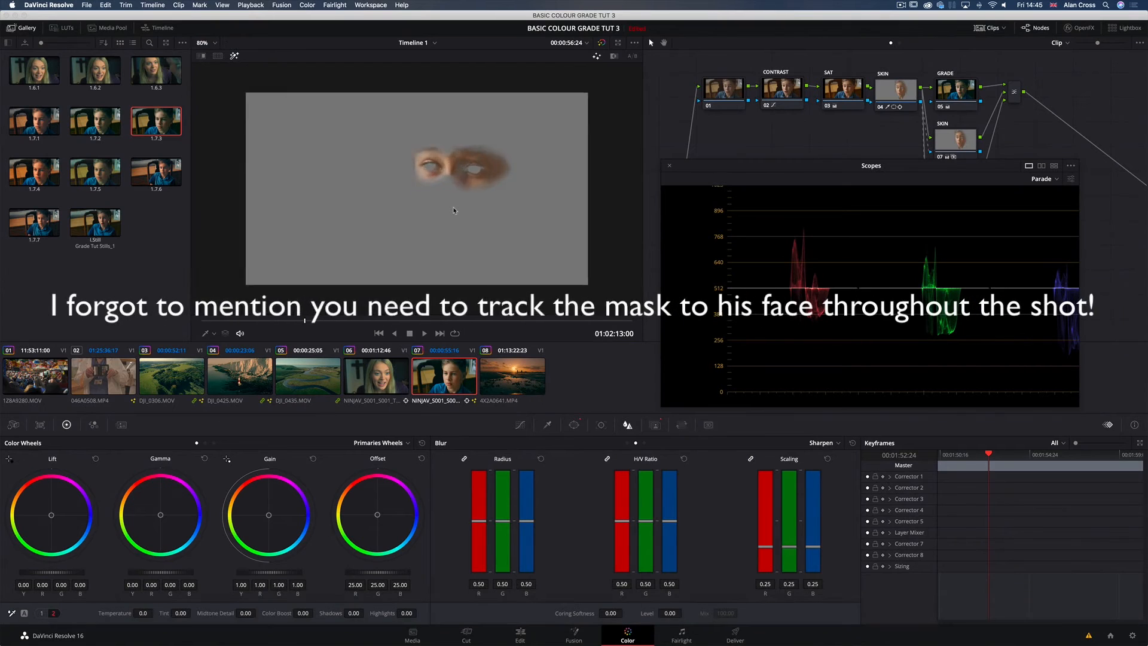
scroll(454, 210, "up", 5)
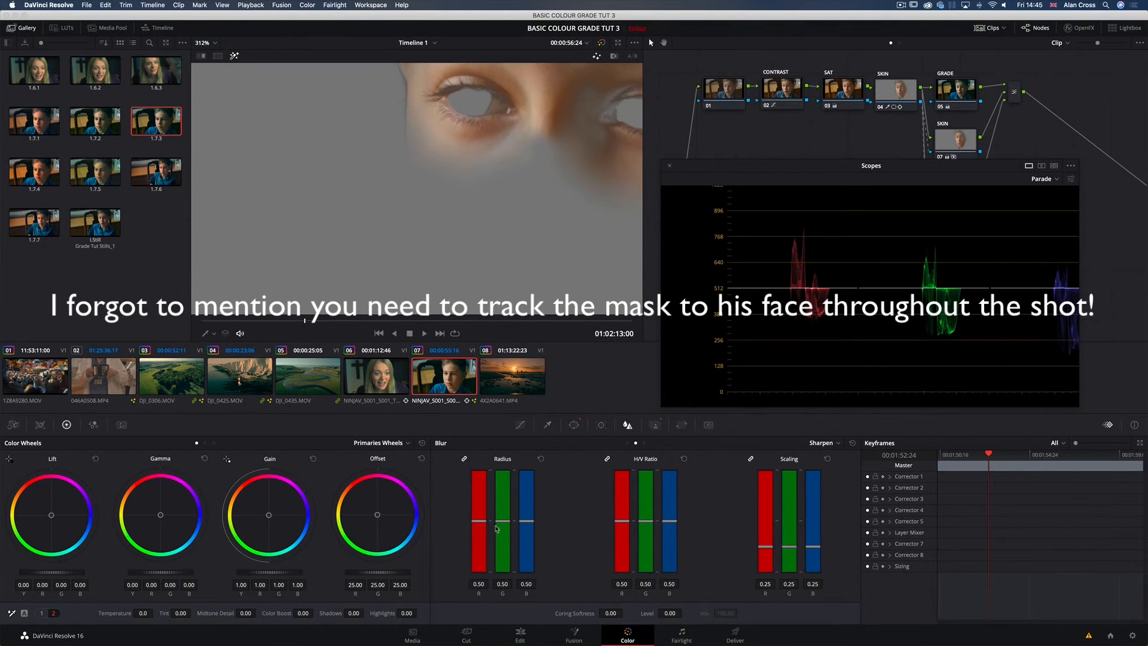
mouse_move(504, 524)
left_mouse_down()
mouse_move(505, 552)
mouse_move(506, 528)
left_mouse_up()
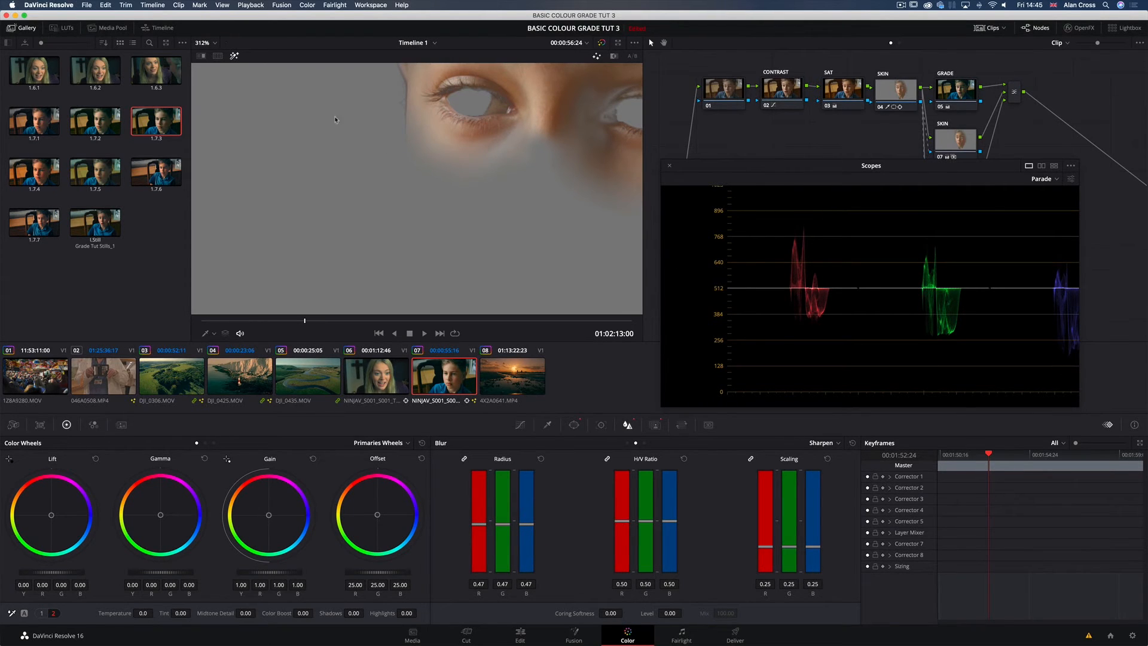
left_click(231, 56)
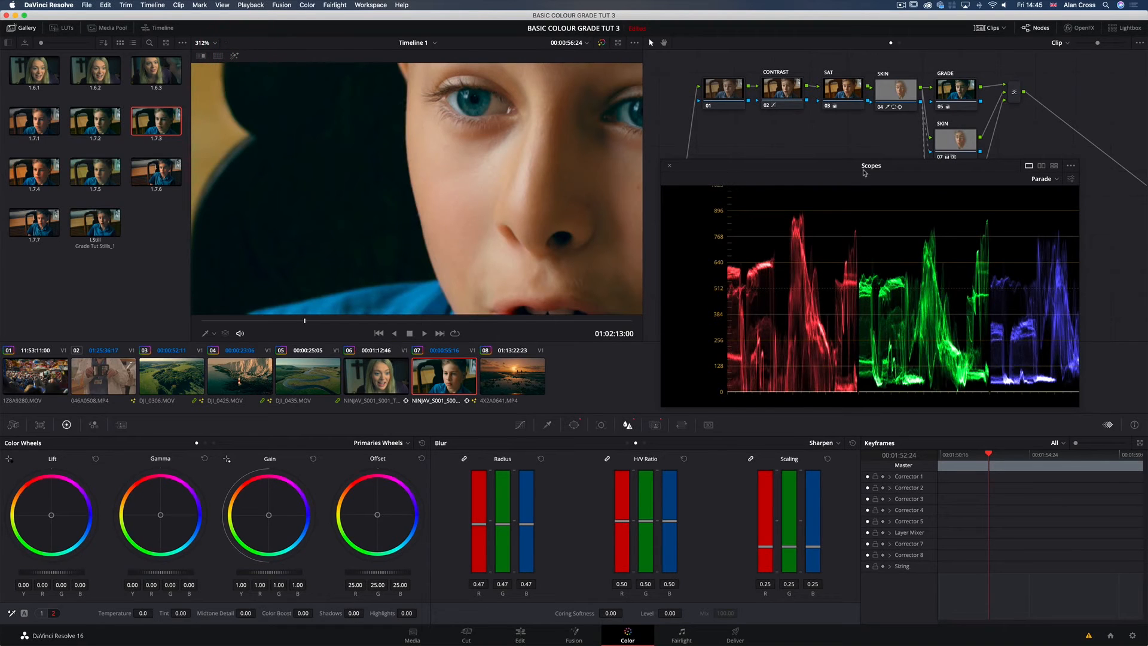
left_click_drag(854, 172, 858, 229)
left_click(948, 189)
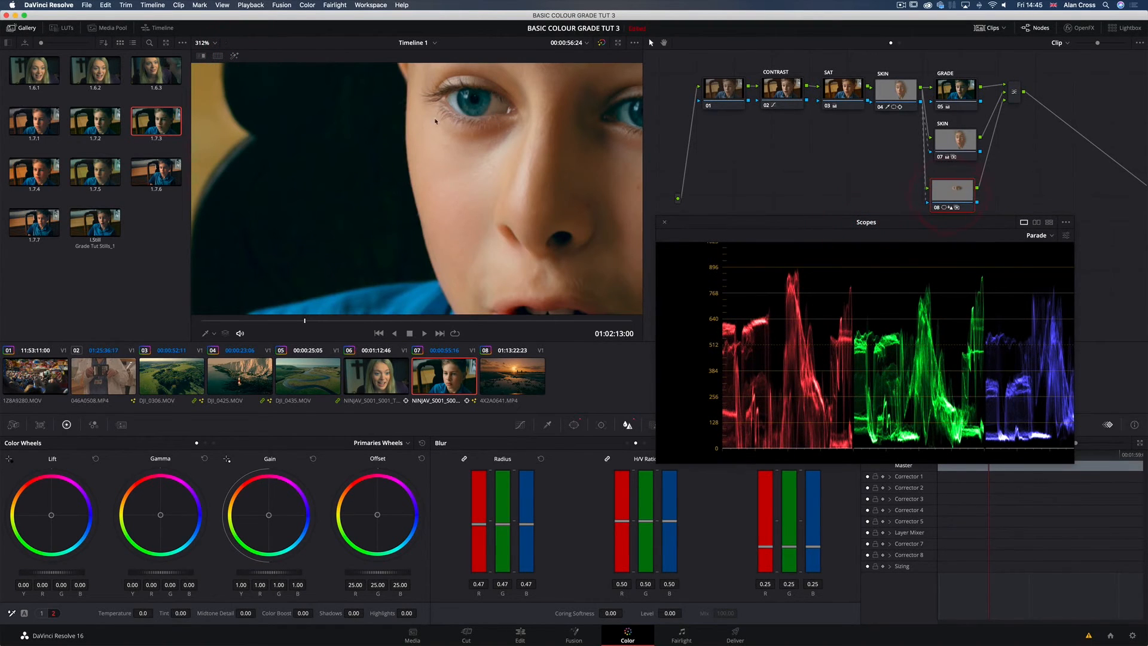
scroll(492, 133, "down", 2)
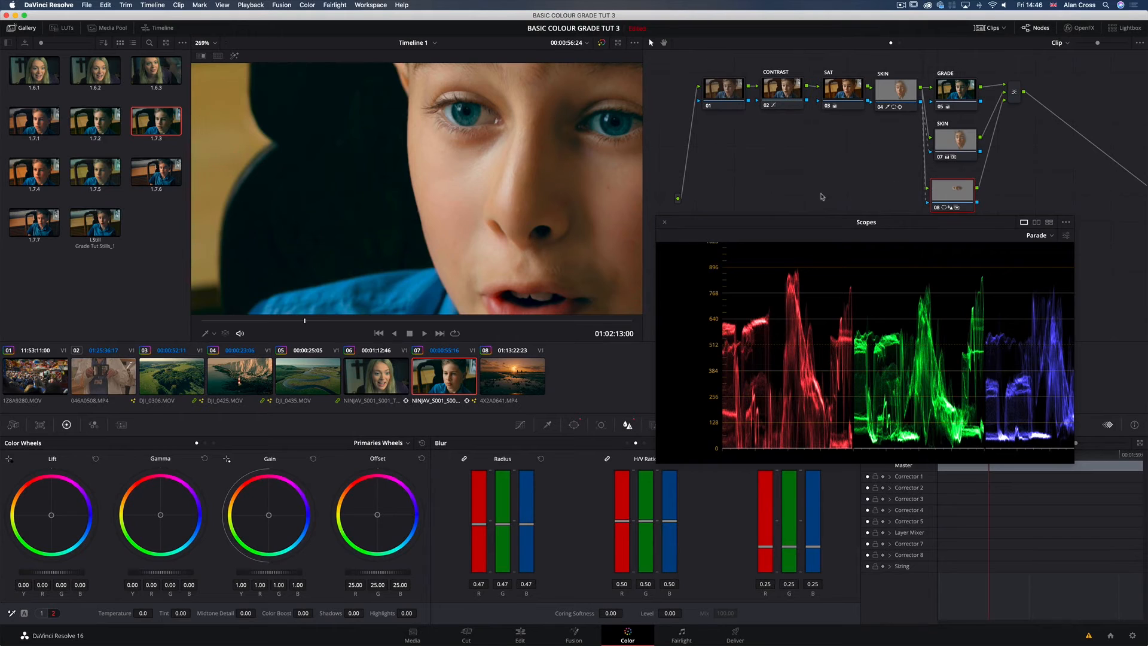
key("shift+z")
Step: Add serial node 09 after the layer mixer and place it beneath node 01 to start a second row
left_click(1013, 91)
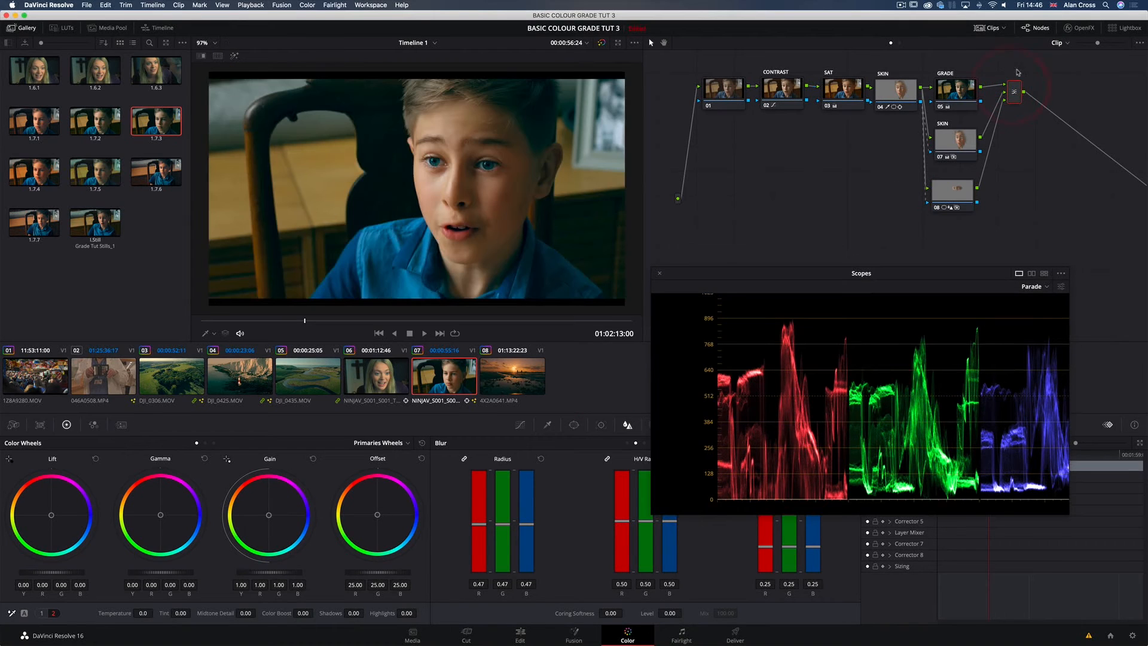
key("alt+s")
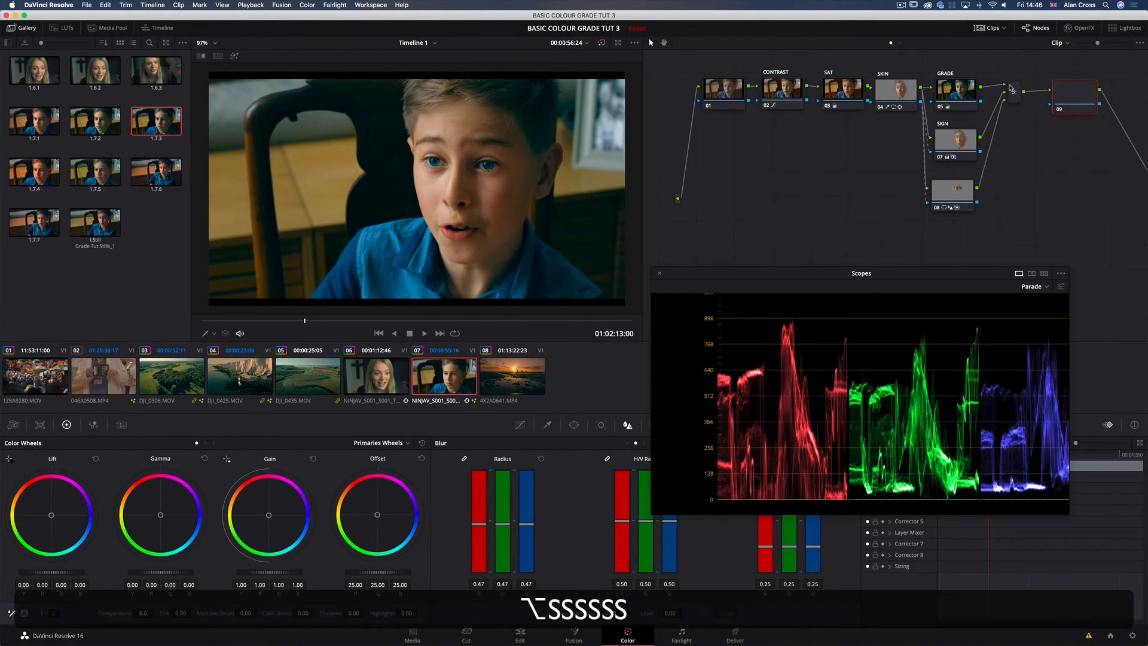
left_click_drag(1057, 110, 732, 218)
left_click_drag(675, 275, 807, 299)
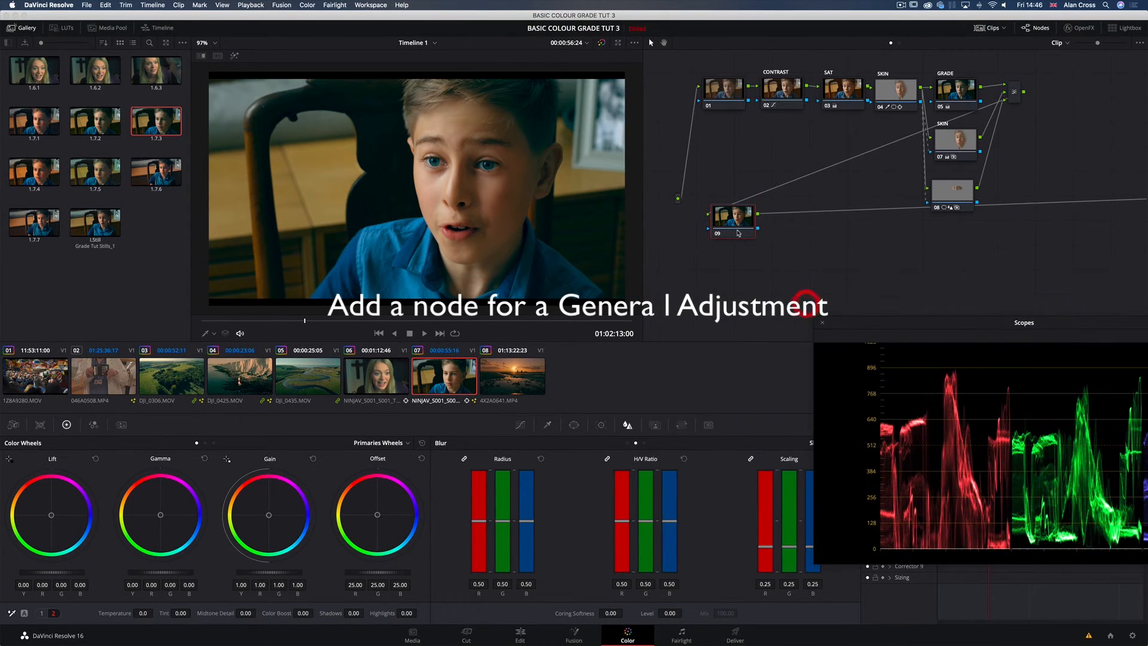
left_click_drag(741, 221, 733, 222)
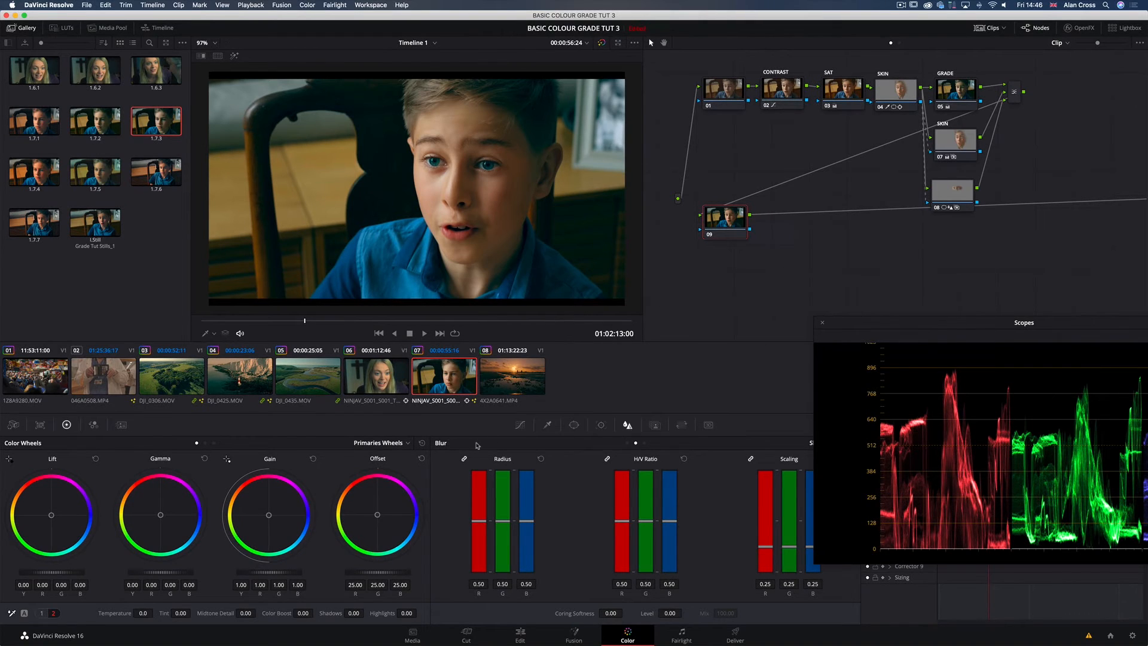
Step: Make a general adjustment on node 09 with Lift at 0.01 and Gain at 1.05 red, 0.99 green and 0.97 blue
left_click(520, 425)
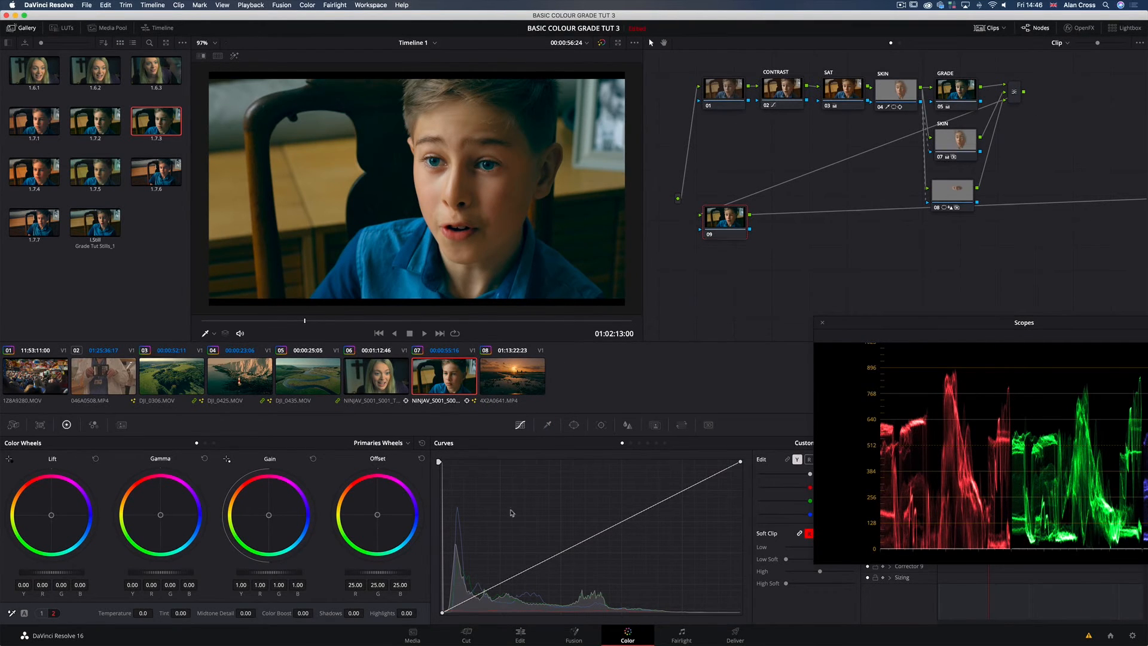
key("shift+super+w")
key("shift+super+w")
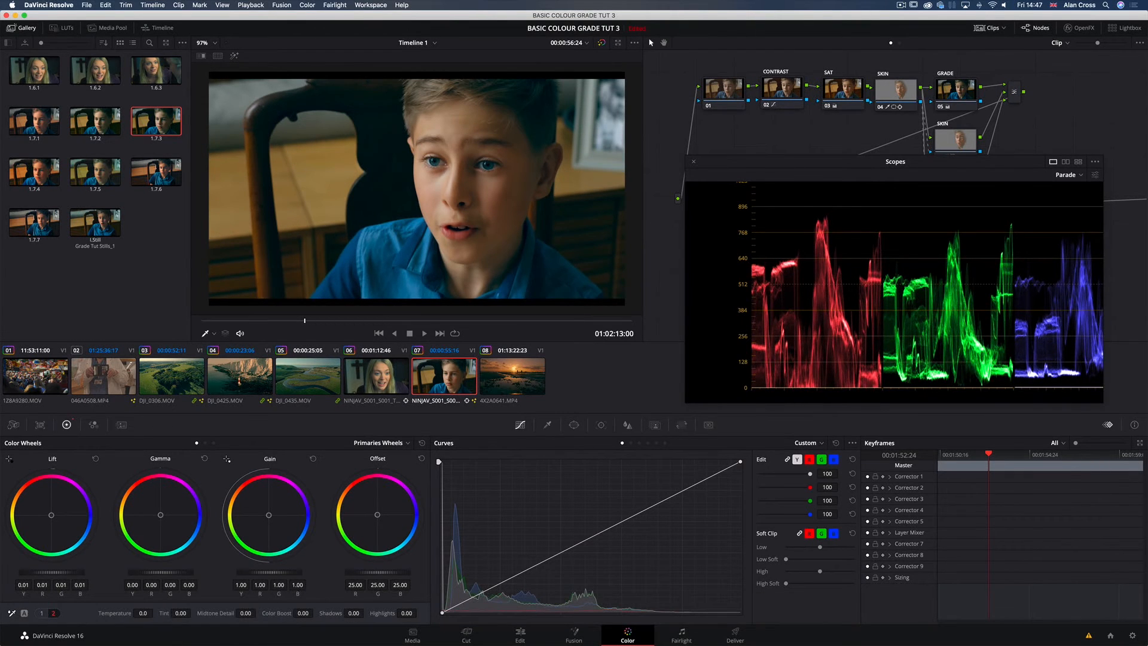
left_click(669, 292)
left_click(728, 219)
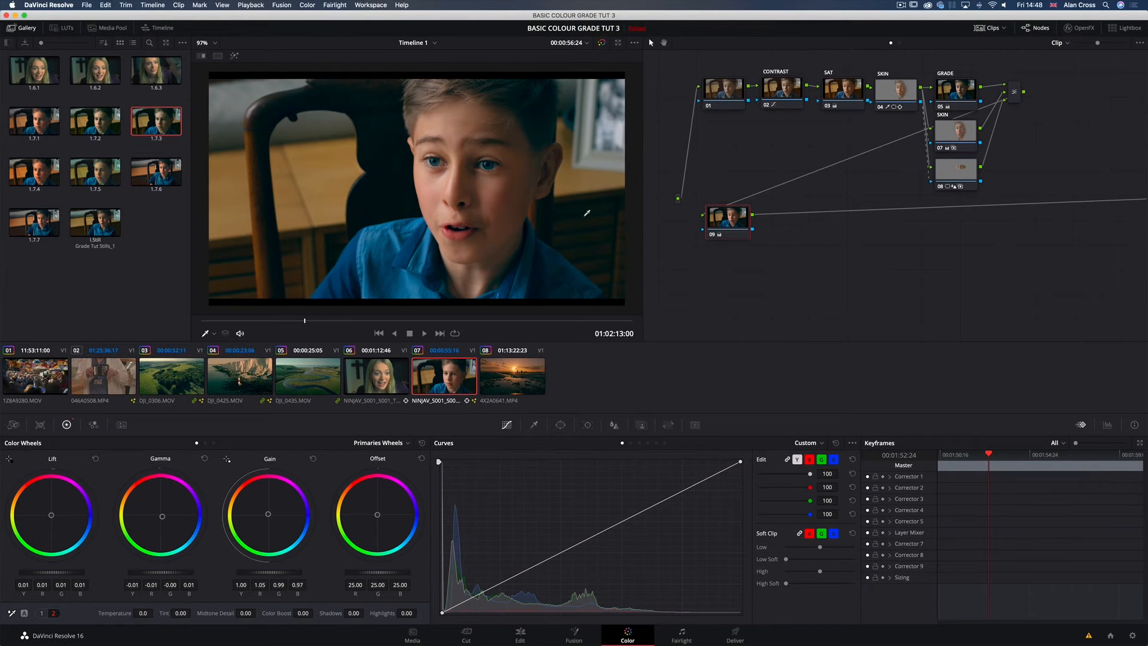
Step: Label node 09 as ADJ
left_click(732, 221, "ctrl")
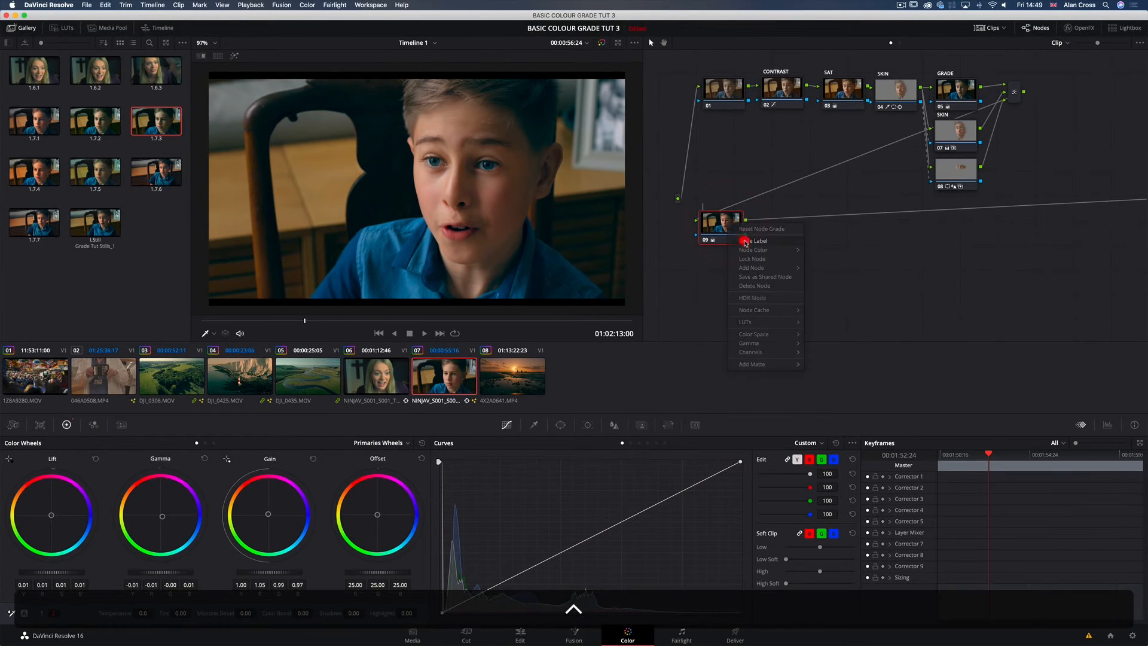
left_click(745, 242)
type("ADJ")
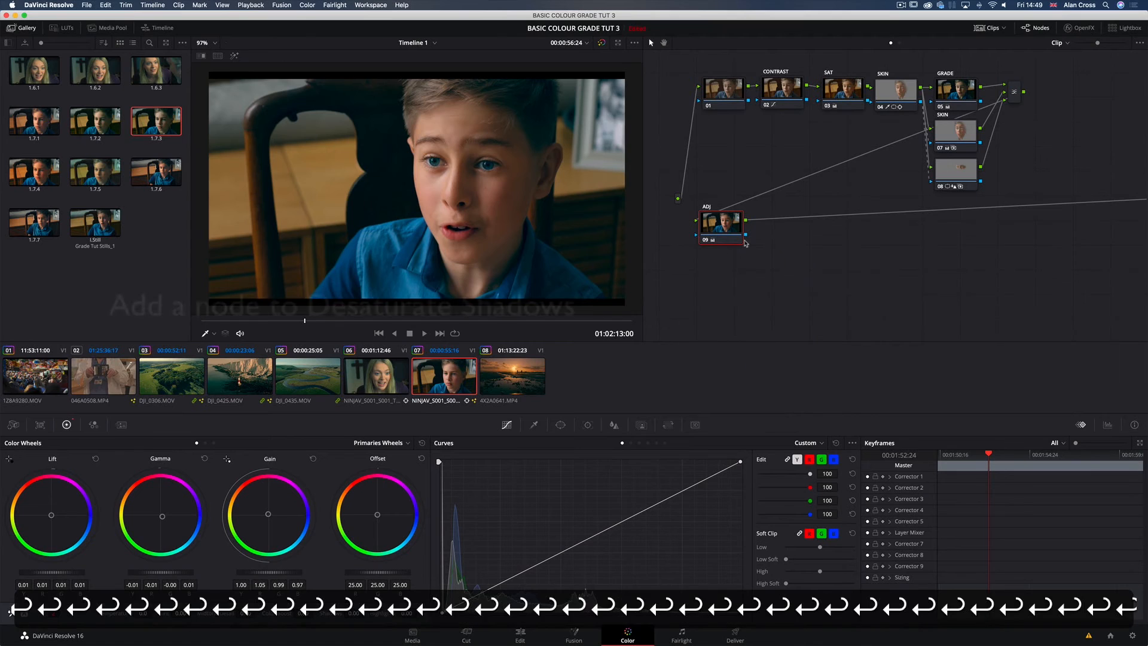
Step: Add serial node 10 after ADJ and bring up its Lum Vs Sat curve
key("alt+s")
left_click_drag(773, 233, 777, 234)
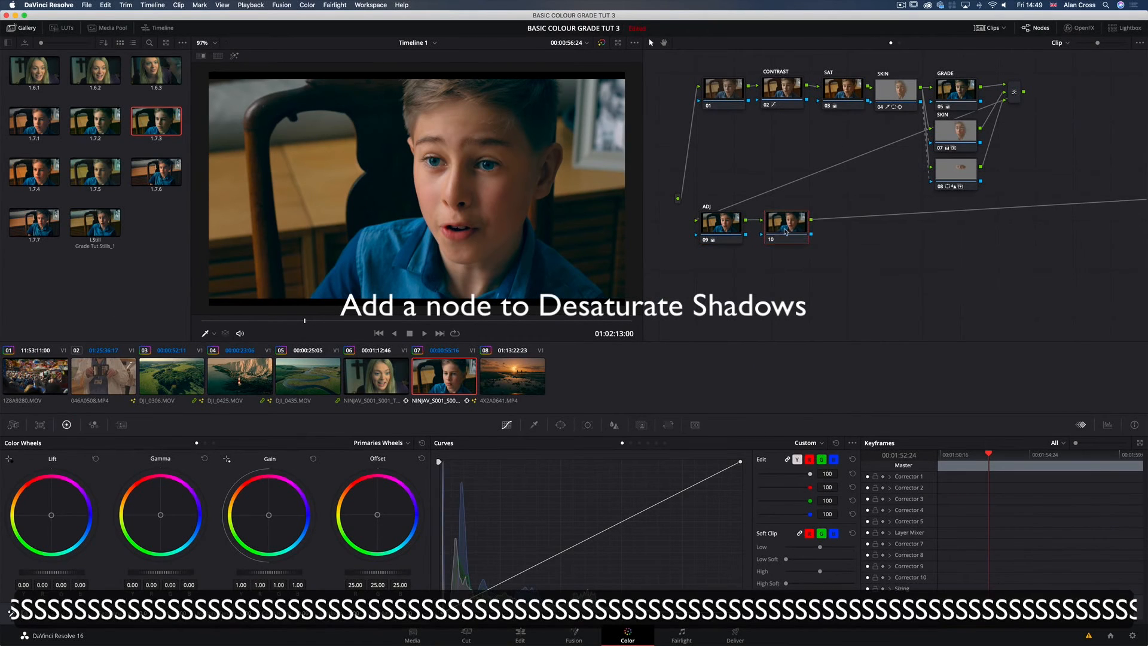
left_click(508, 423)
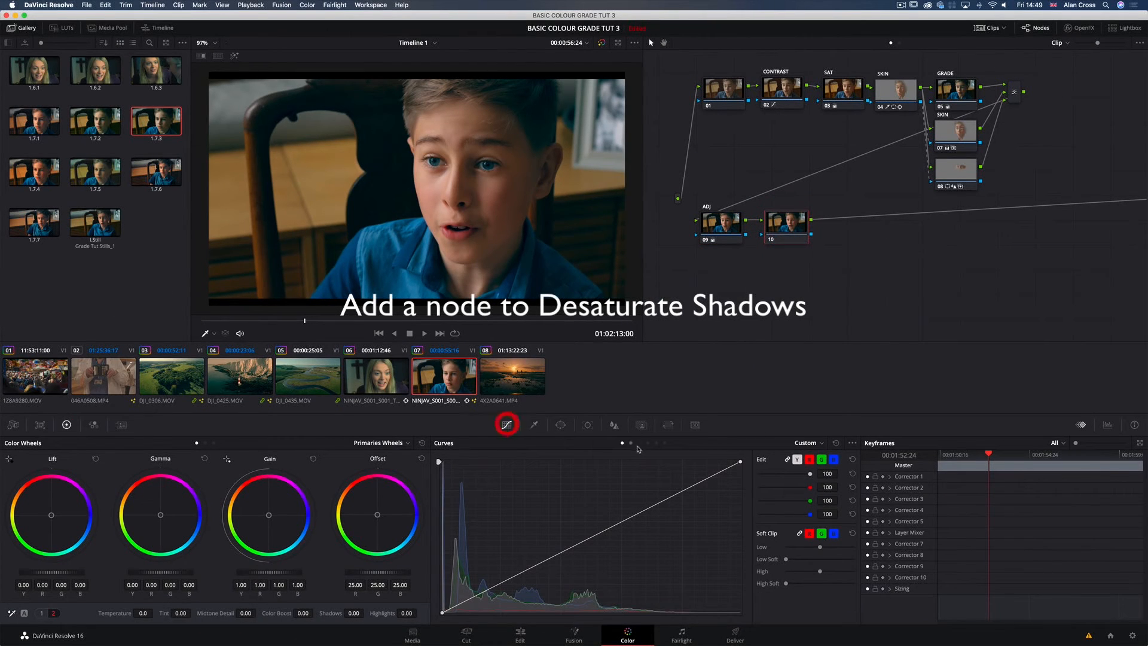
left_click(656, 443)
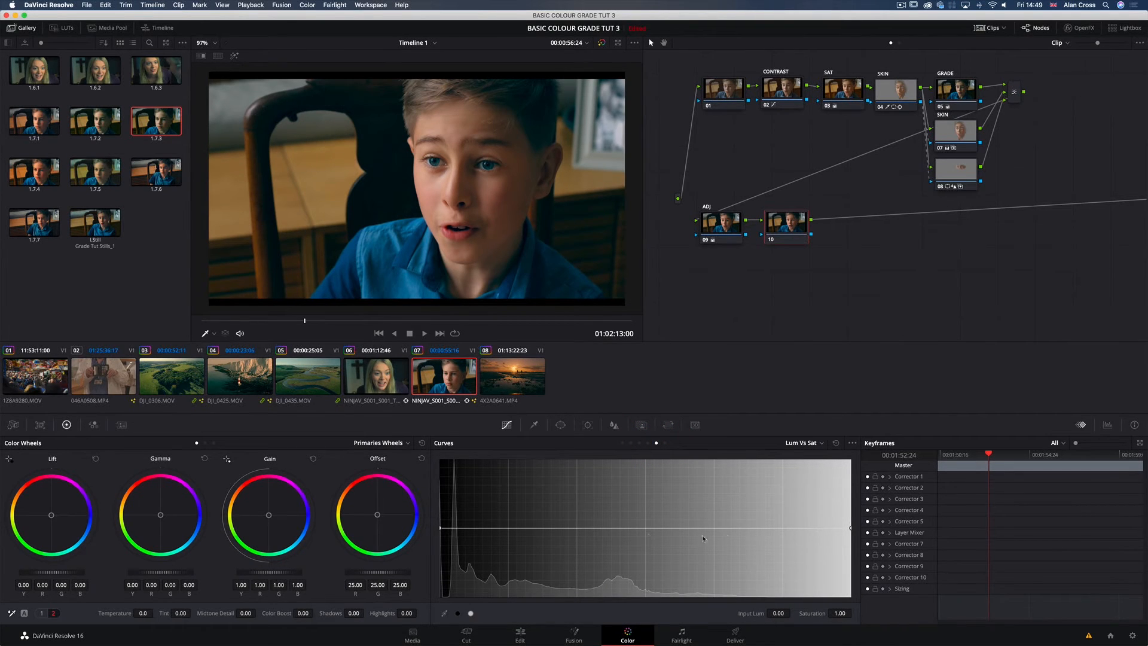
Step: Desaturate the shadows on node 10 by anchoring the Lum Vs Sat curve at Input Lum 0.17 and lowering its black end
left_click(443, 532)
left_click(509, 528)
left_click_drag(440, 529, 422, 610)
left_click_drag(441, 598, 436, 447)
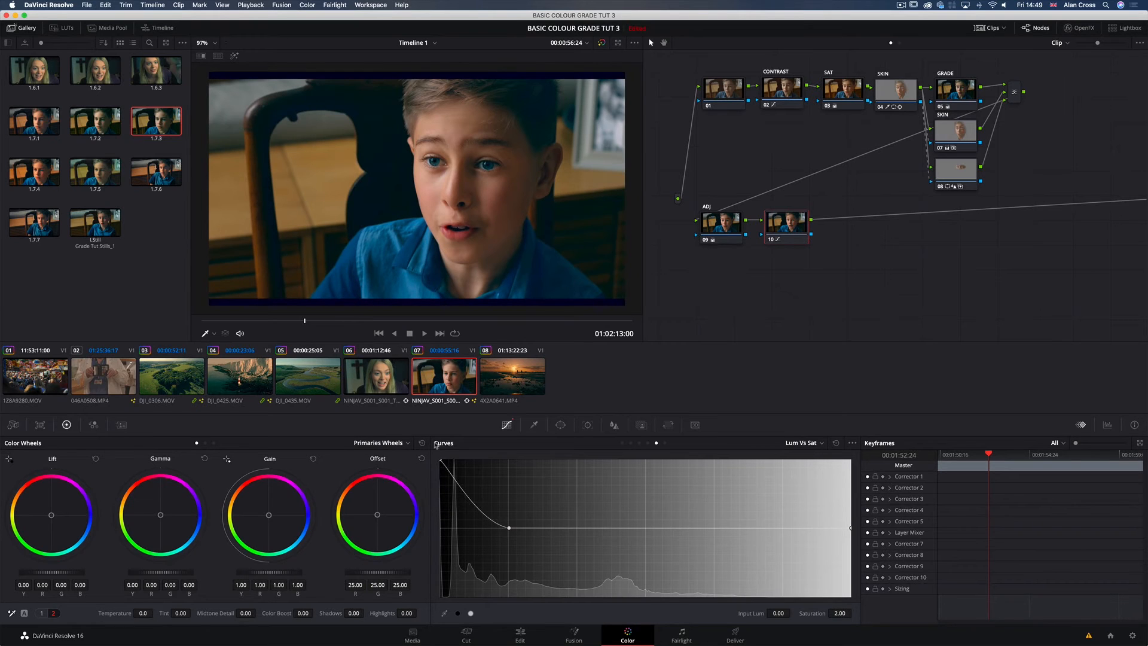
left_click_drag(428, 494, 403, 618)
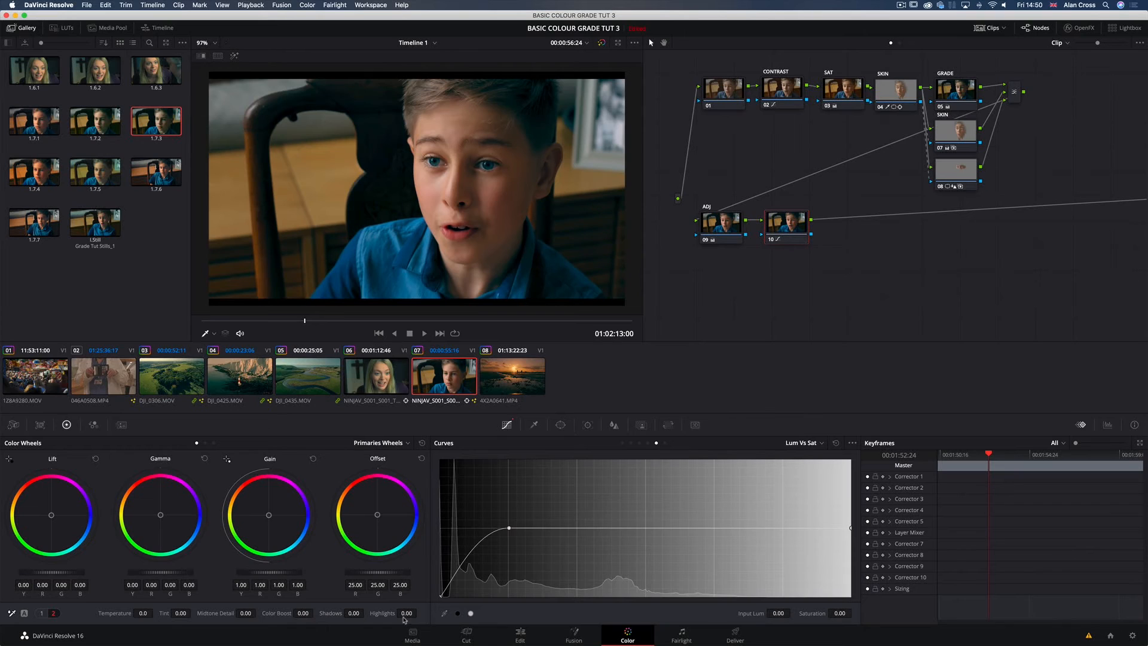
left_click_drag(506, 529, 491, 529)
left_click_drag(441, 599, 438, 573)
left_click_drag(496, 528, 506, 530)
Step: Label node 10 as DESAT
right_click(784, 227)
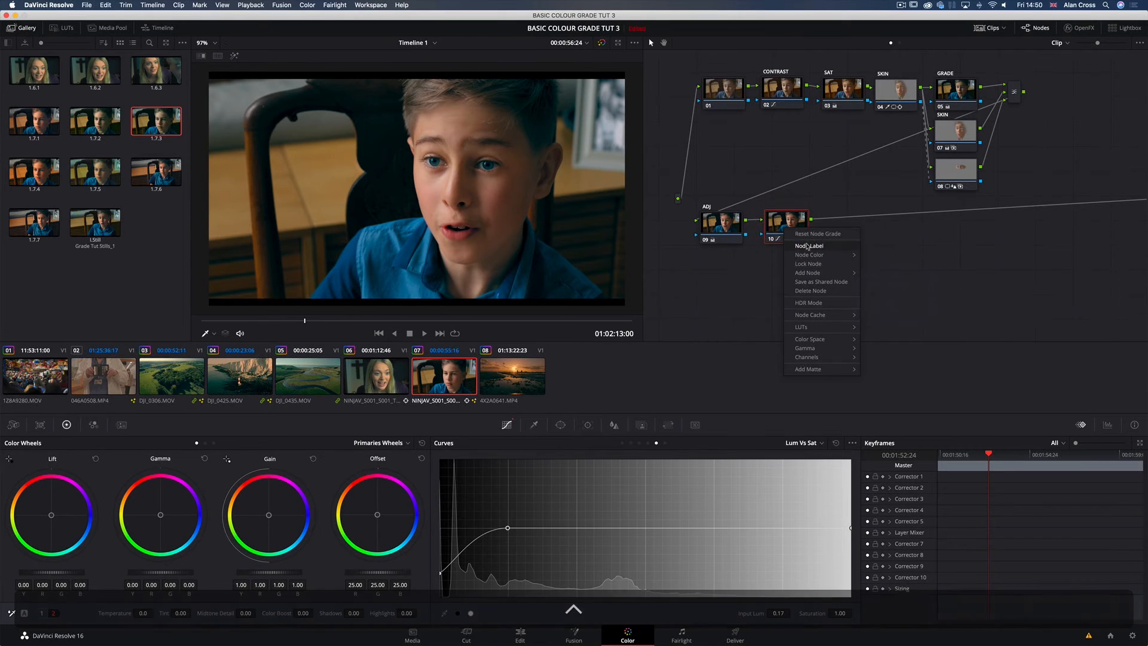
left_click(808, 245)
type("DESAT")
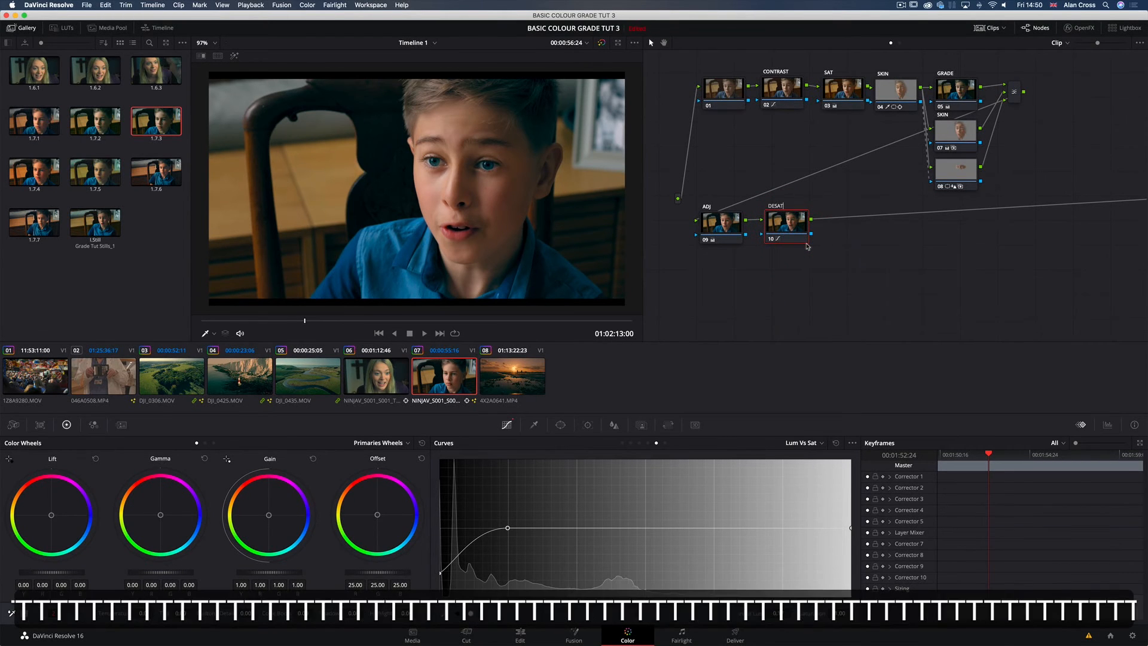
key("Return")
Step: Add node 11 after DESAT and activate a circle window on it
key("alt")
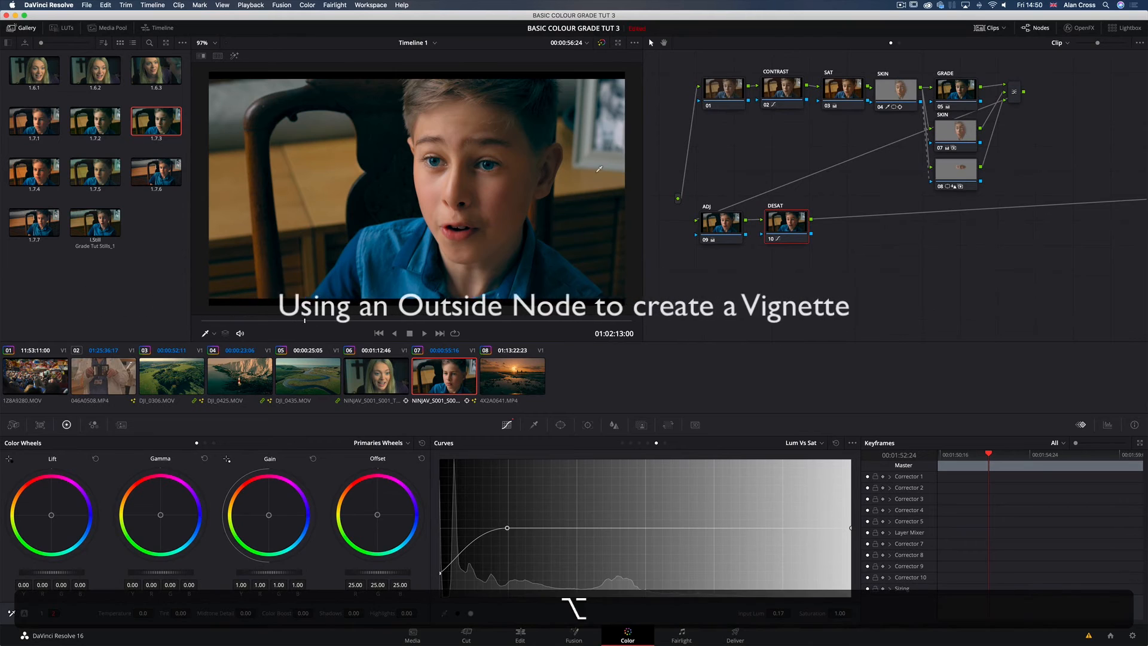
key("alt+o")
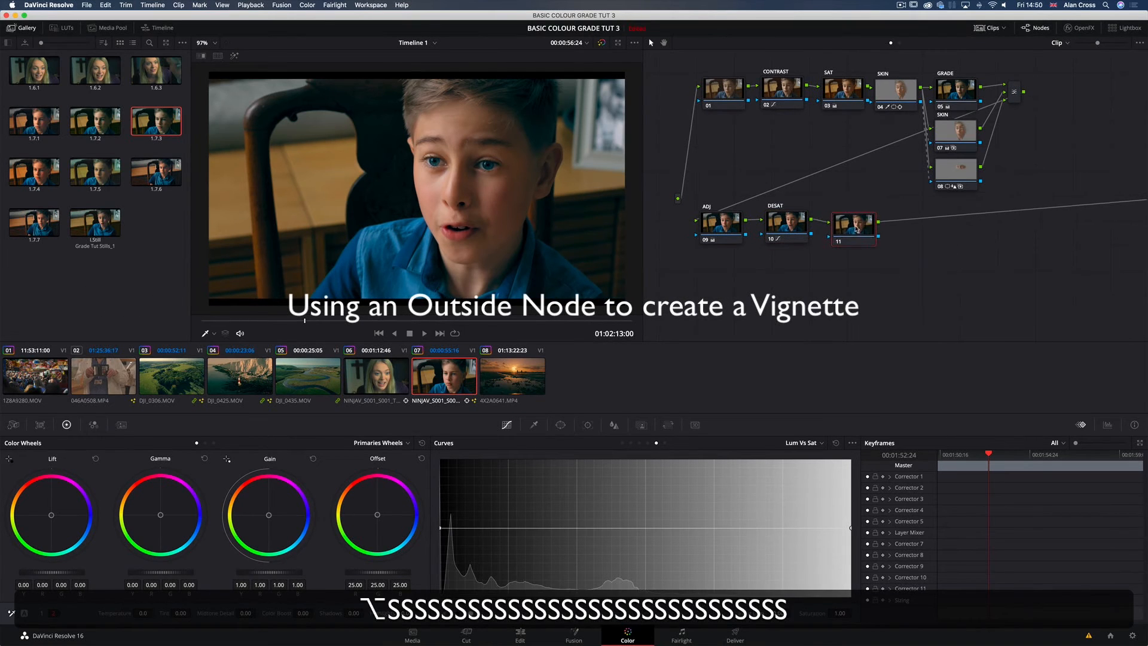
left_click(560, 424)
left_click(451, 509)
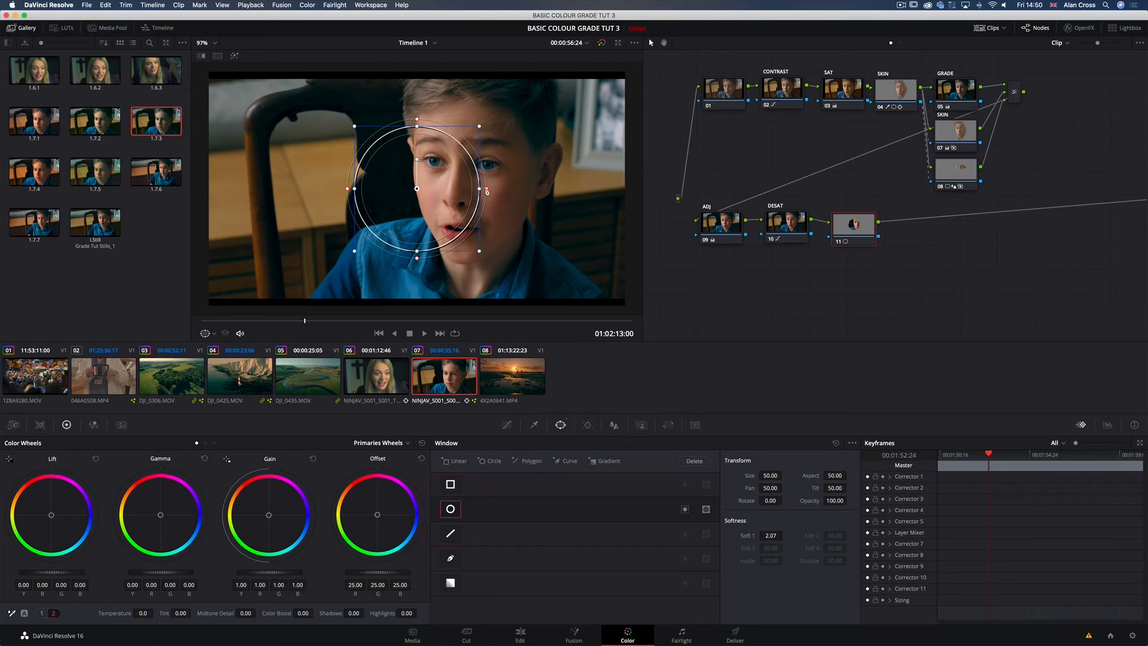
Step: Stretch node 11's circle window into a wide ellipse with Aspect 74.05, enlarge it around the boy and broaden its soft edge
left_click_drag(487, 191, 537, 194)
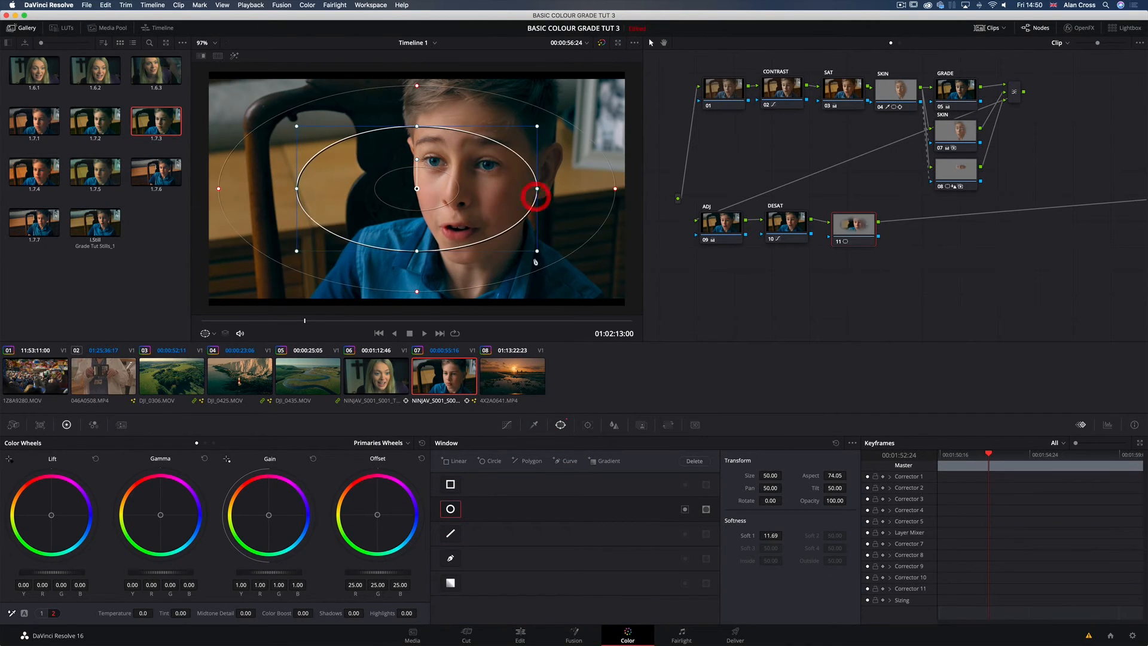
left_click_drag(537, 251, 575, 301)
left_click_drag(575, 301, 582, 305)
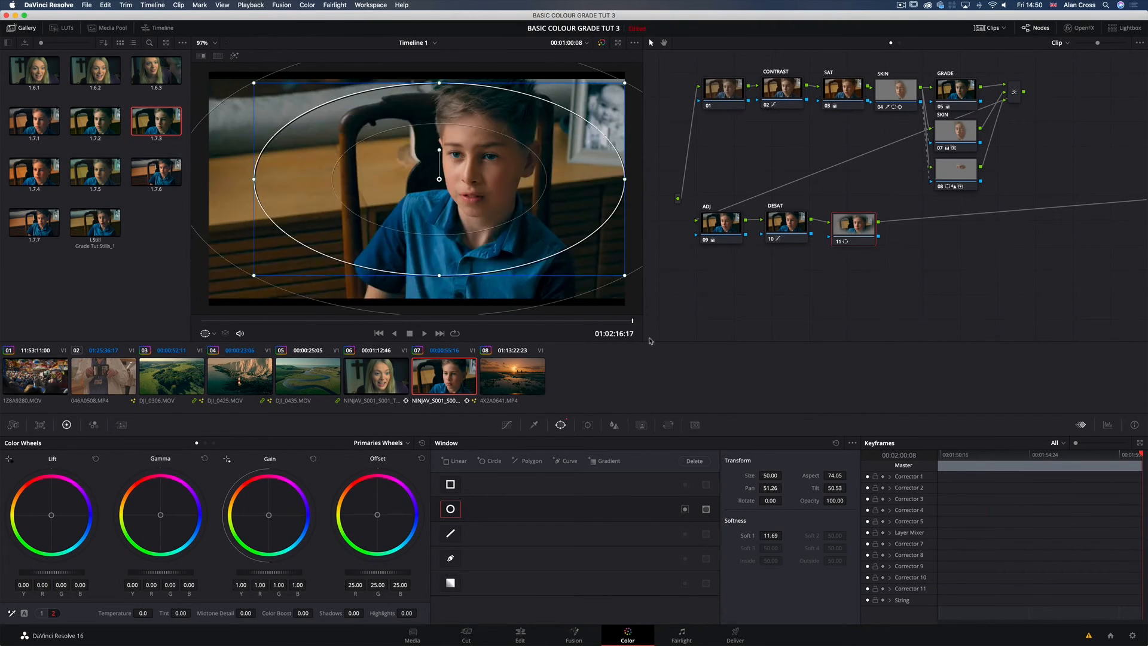
left_click_drag(651, 340, 687, 352)
Step: Add an outside node after node 11 and line the two nodes up beside DESAT
left_click_drag(860, 231, 865, 232)
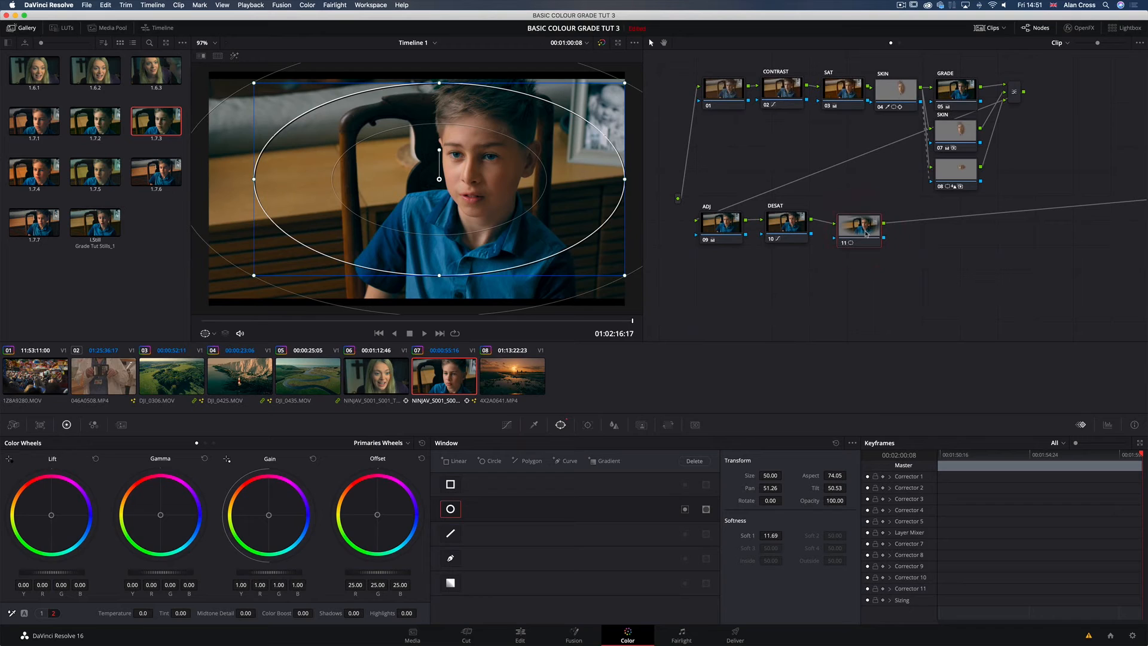
right_click(865, 233)
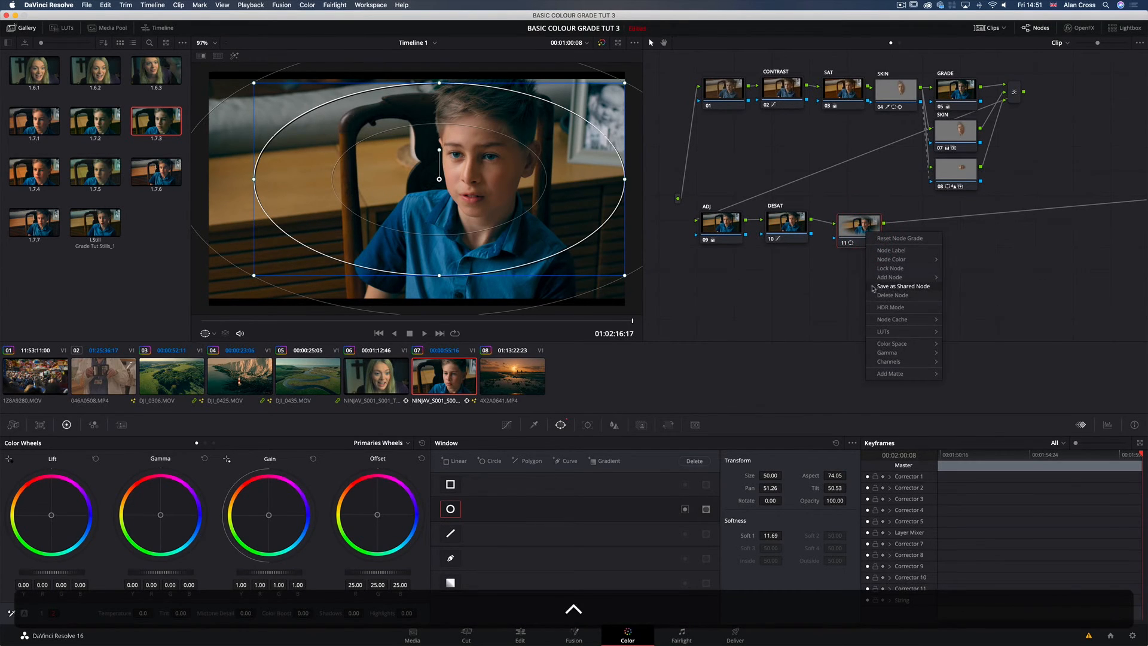
mouse_move(890, 346)
mouse_move(897, 277)
left_click(984, 312)
left_click(928, 231)
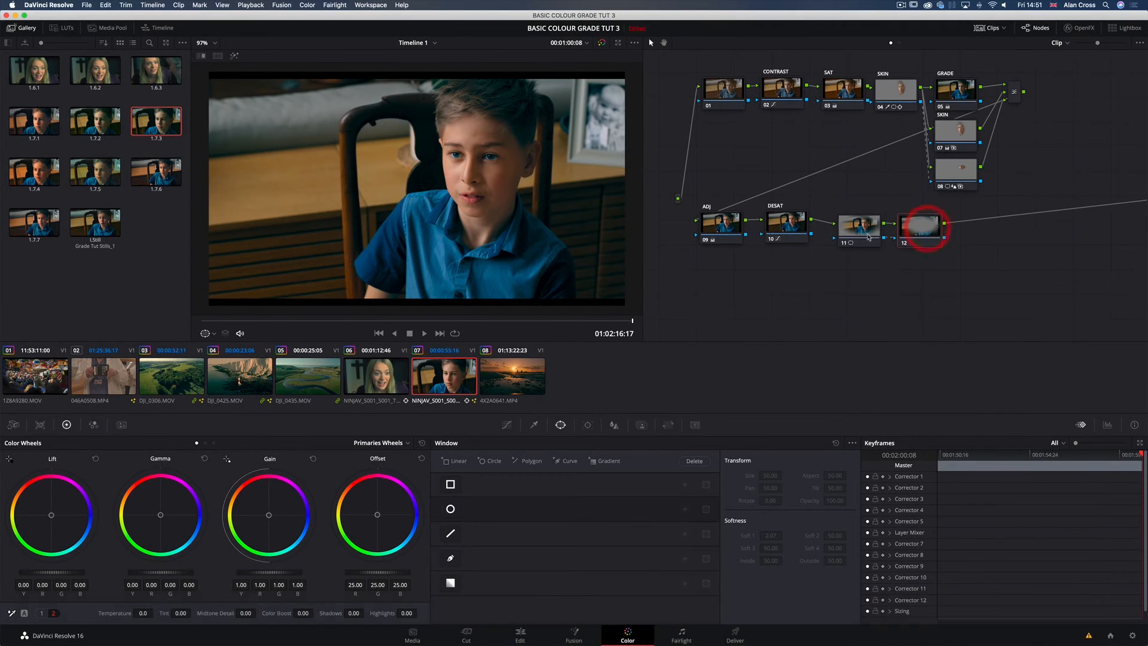
Step: Darken the surroundings on node 12 by pulling down the middle of its Custom curve, and label the node VIGNETTE
left_click(859, 226)
left_click(928, 230)
left_click(918, 225)
left_click(508, 426)
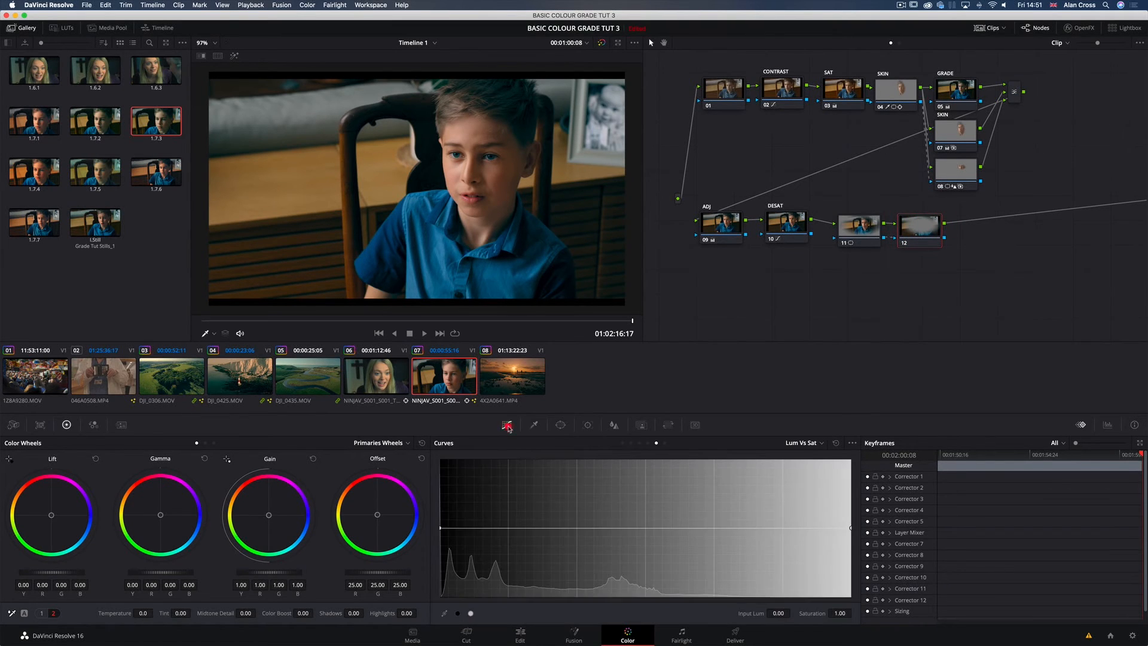
left_click(623, 443)
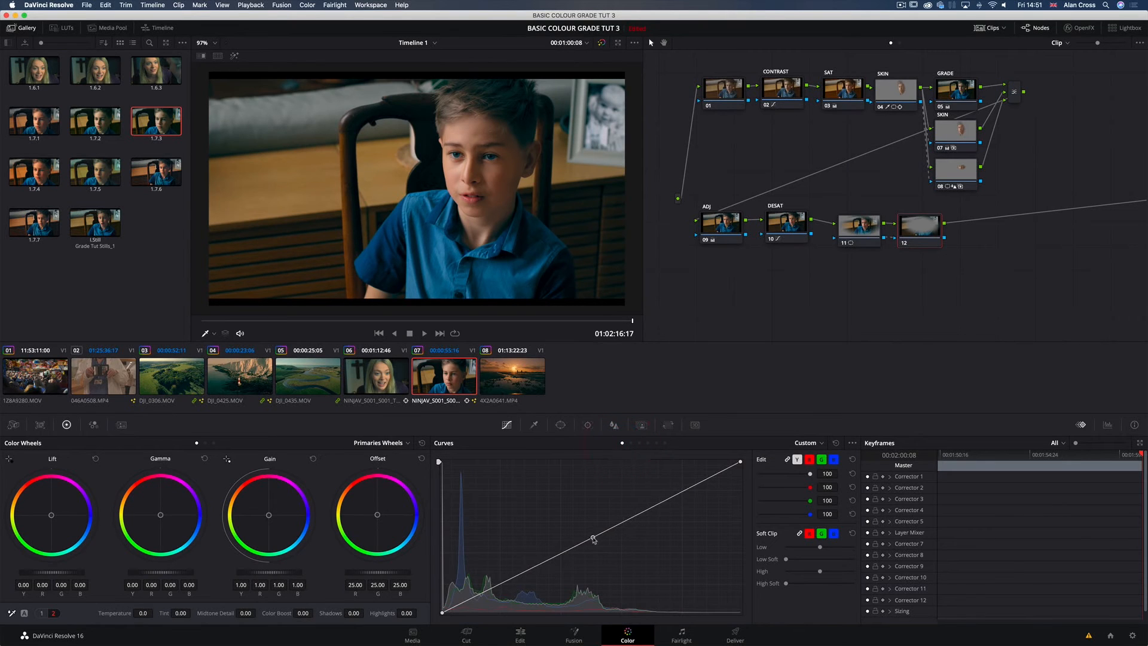
mouse_move(593, 539)
left_mouse_down()
mouse_move(604, 557)
mouse_move(607, 547)
mouse_move(597, 560)
left_mouse_up()
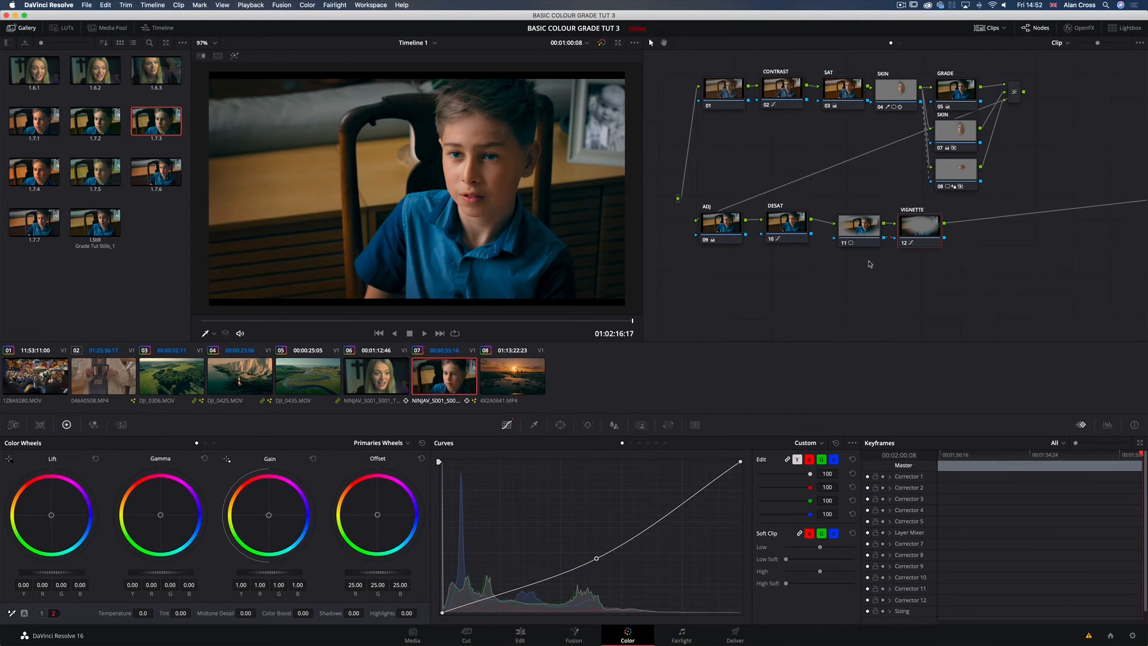
Step: View the graded boy shot full screen, comparing it with all grades bypassed and restored, and scrub through the clip
key("super+f")
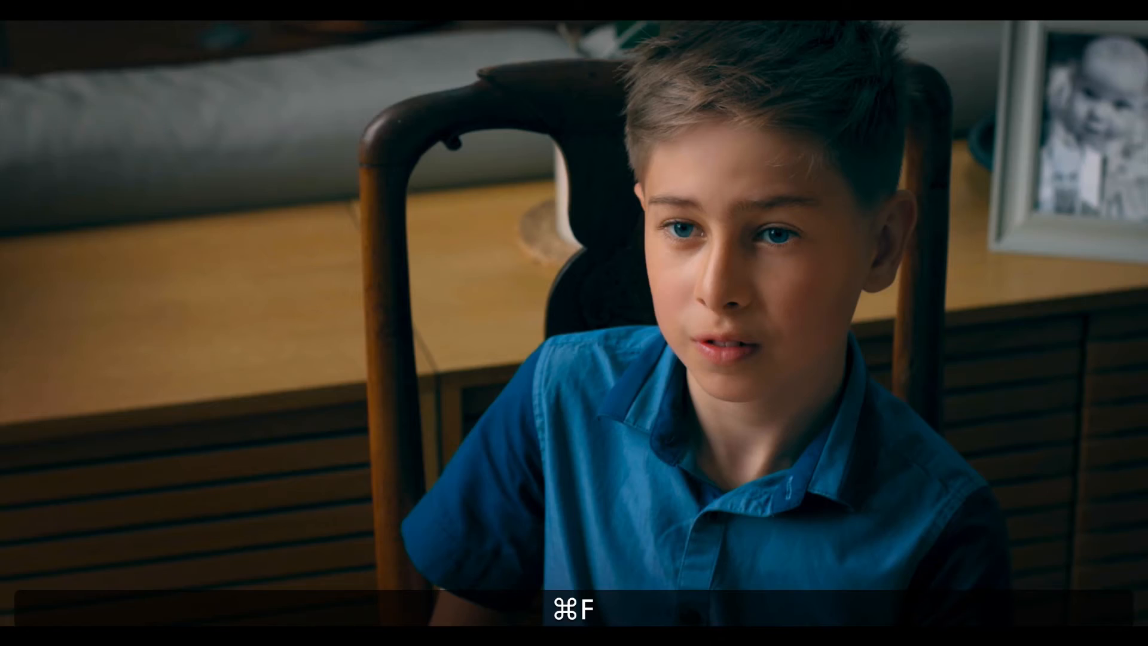
key("shift+d")
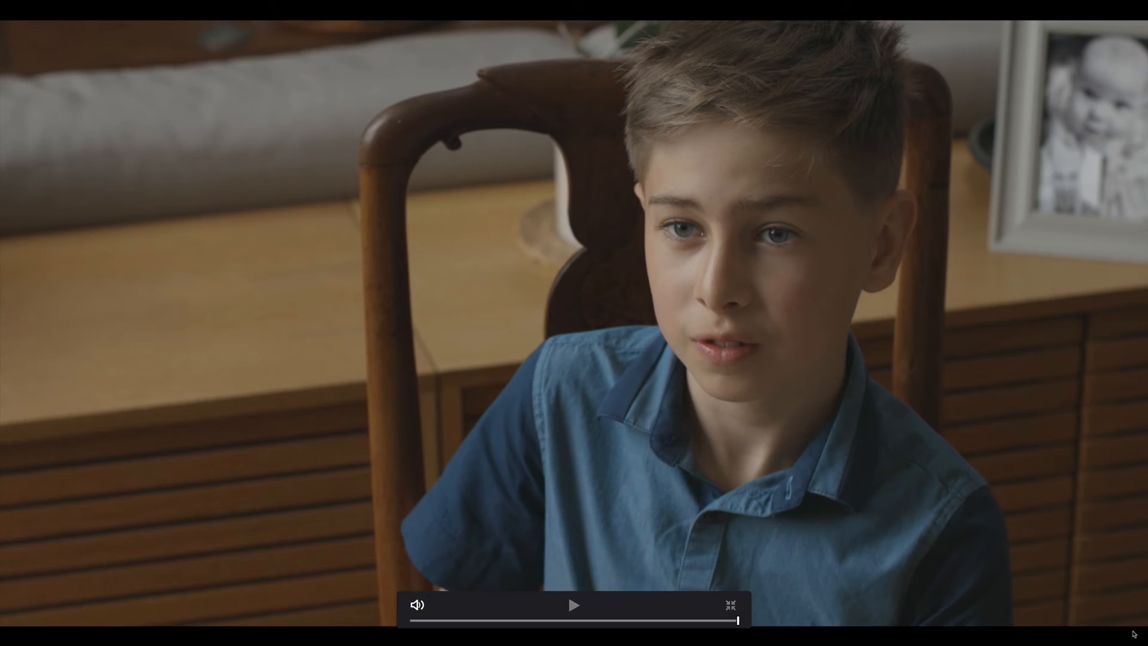
key("shift")
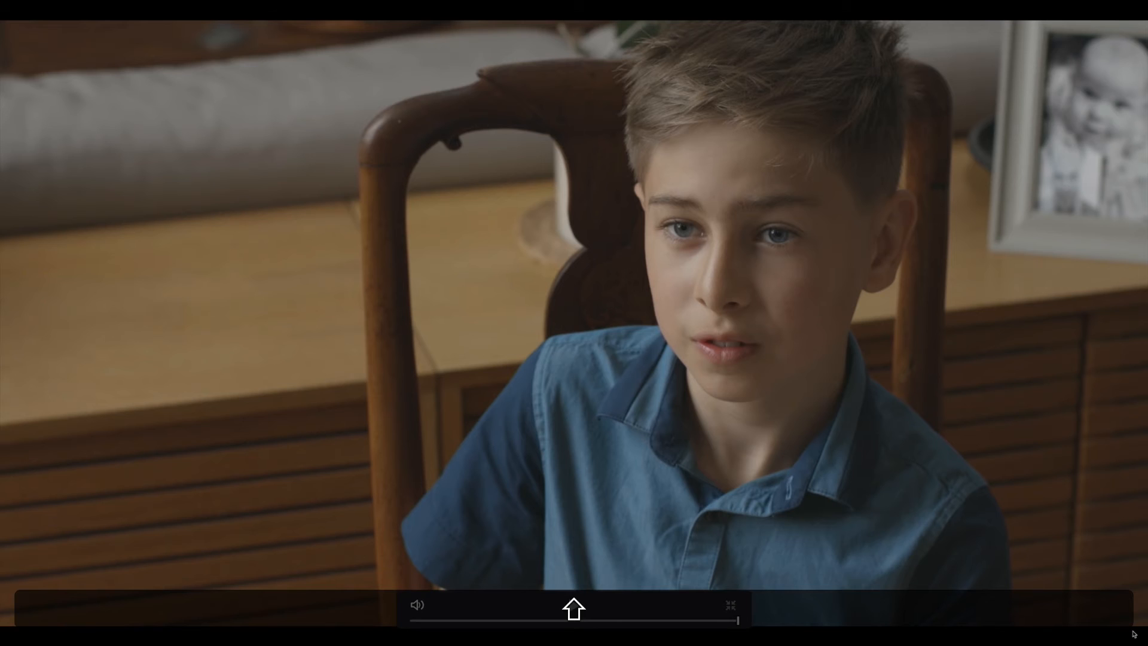
key("shift+d")
key("shift")
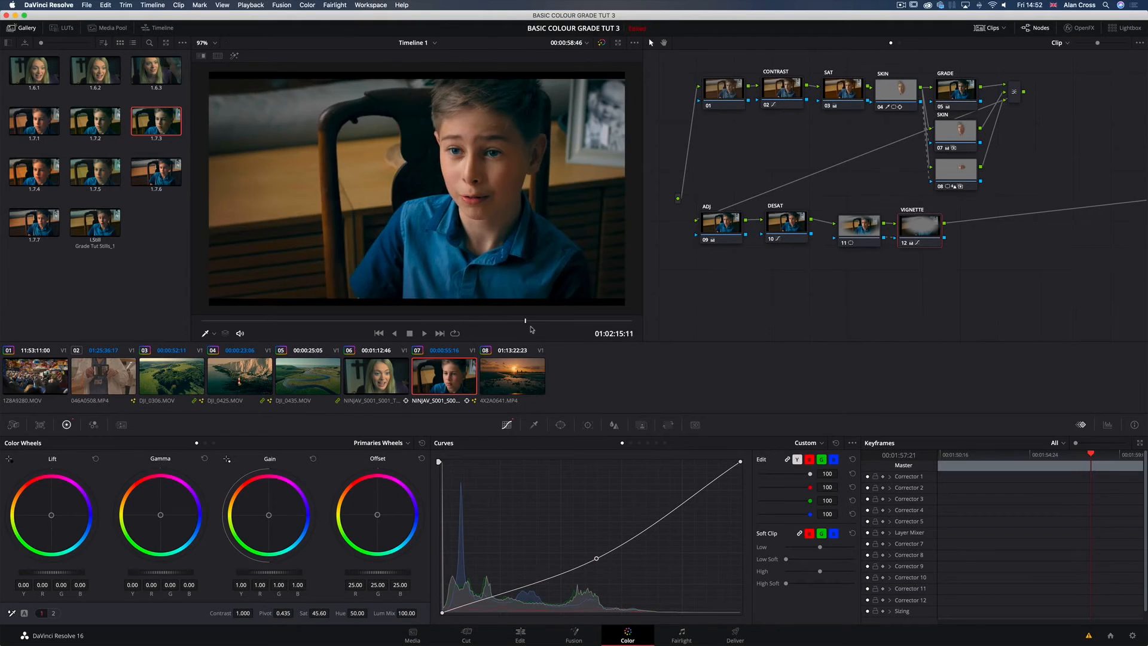
left_click_drag(531, 327, 615, 328)
left_click(515, 327)
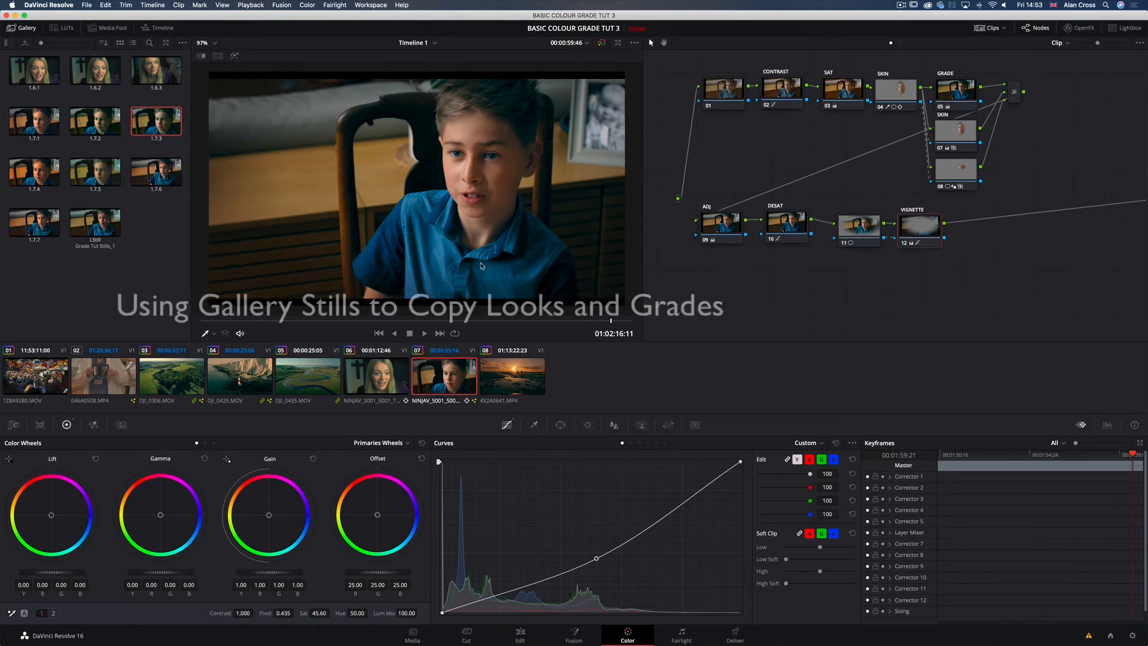
Step: Grab a still of clip 07's finished grade into the gallery and switch to clip 06
right_click(492, 153)
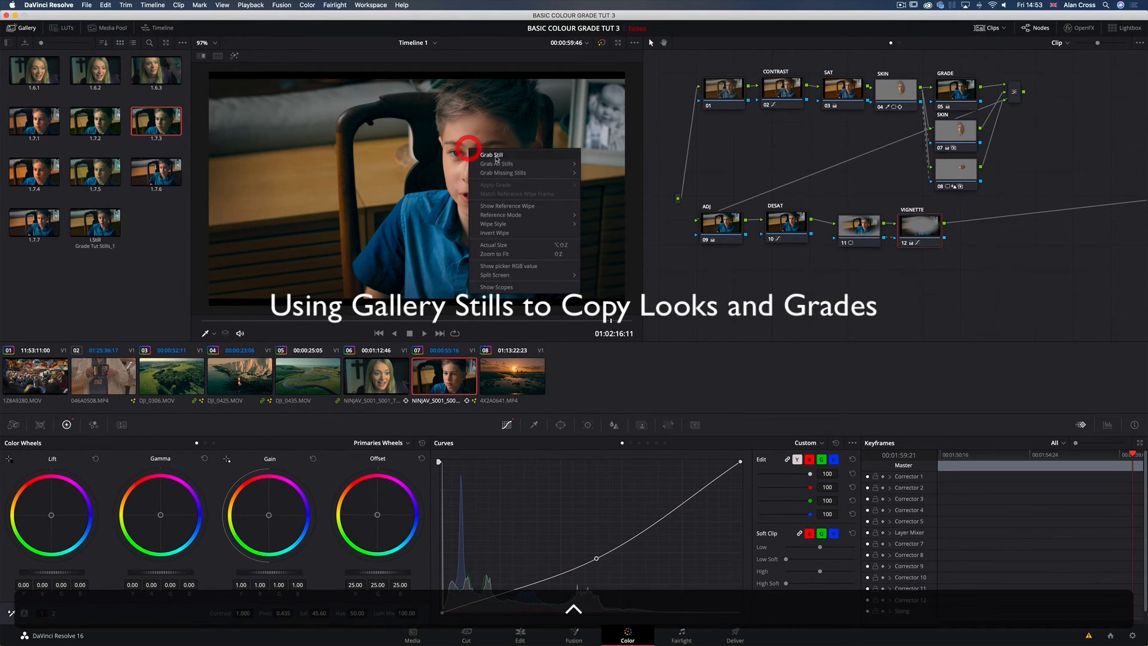
left_click(497, 153)
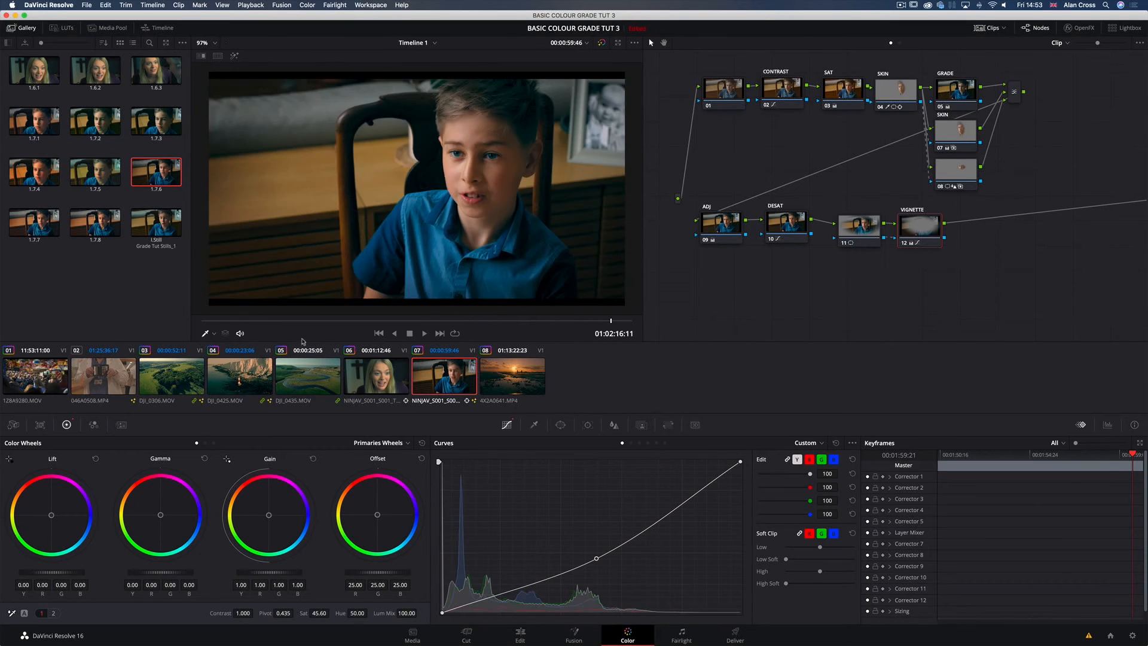
left_click(360, 367)
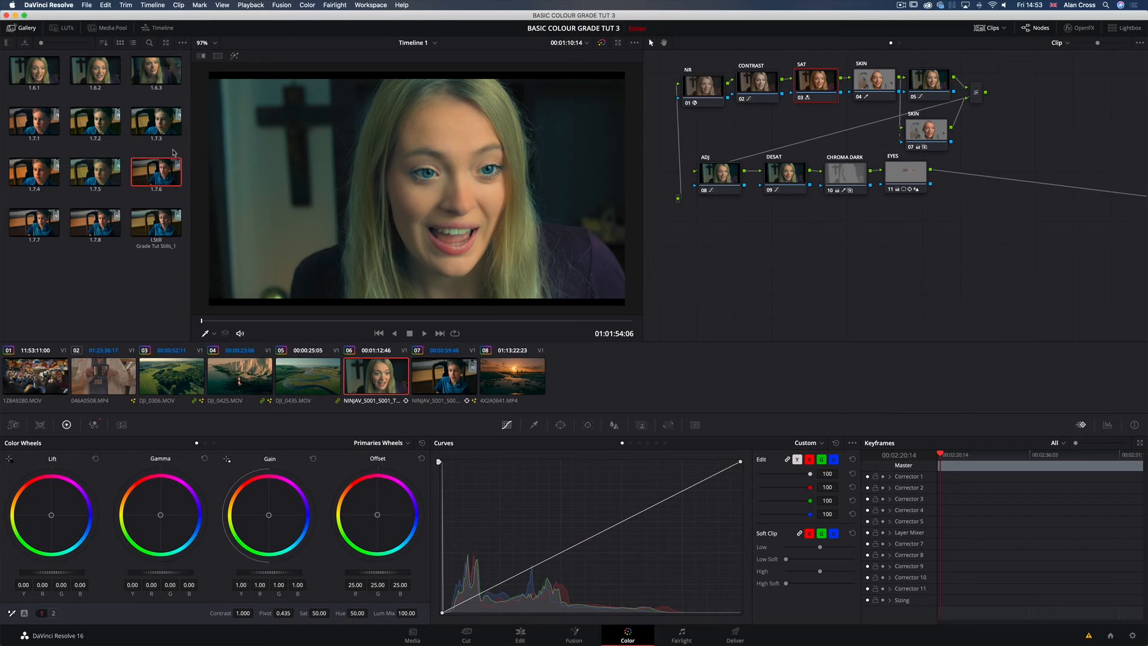
mouse_move(159, 170)
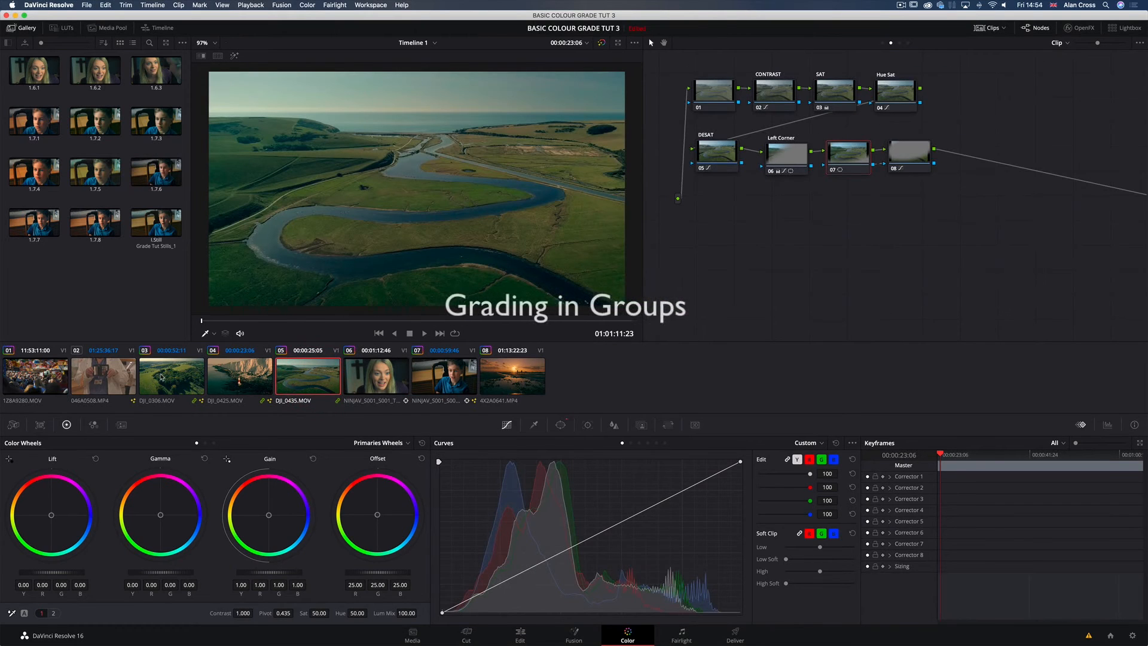
Step: Look through the grouped drone clips 03, 04 and 05 and their group link markers
left_click(160, 376)
left_click(229, 380)
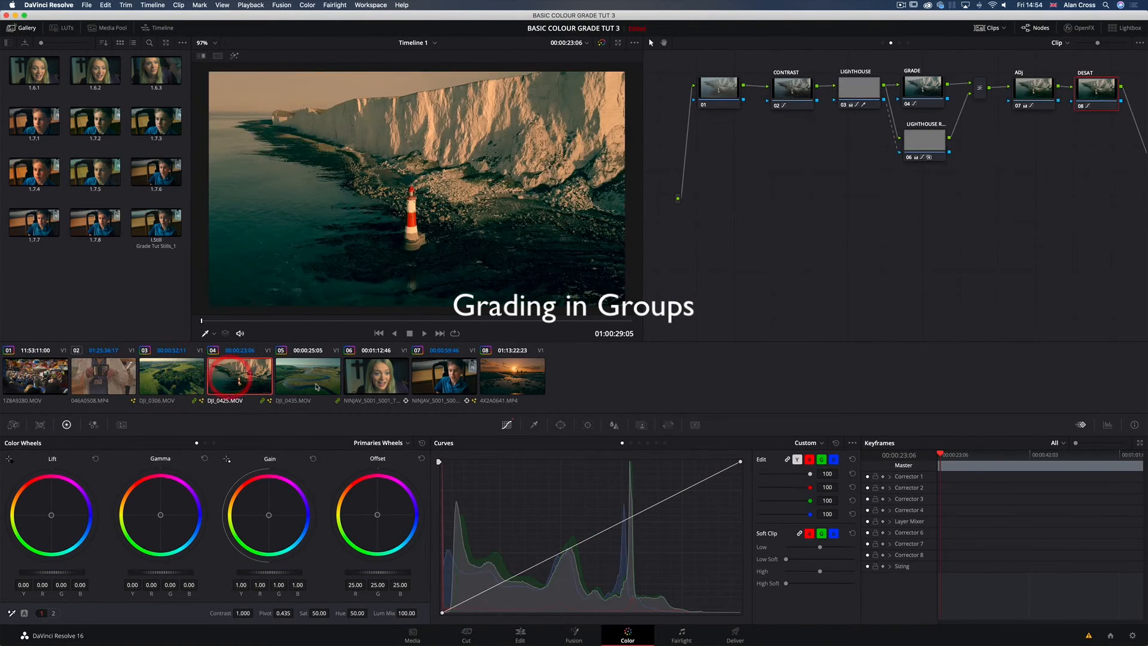
left_click(319, 384)
left_click(184, 379)
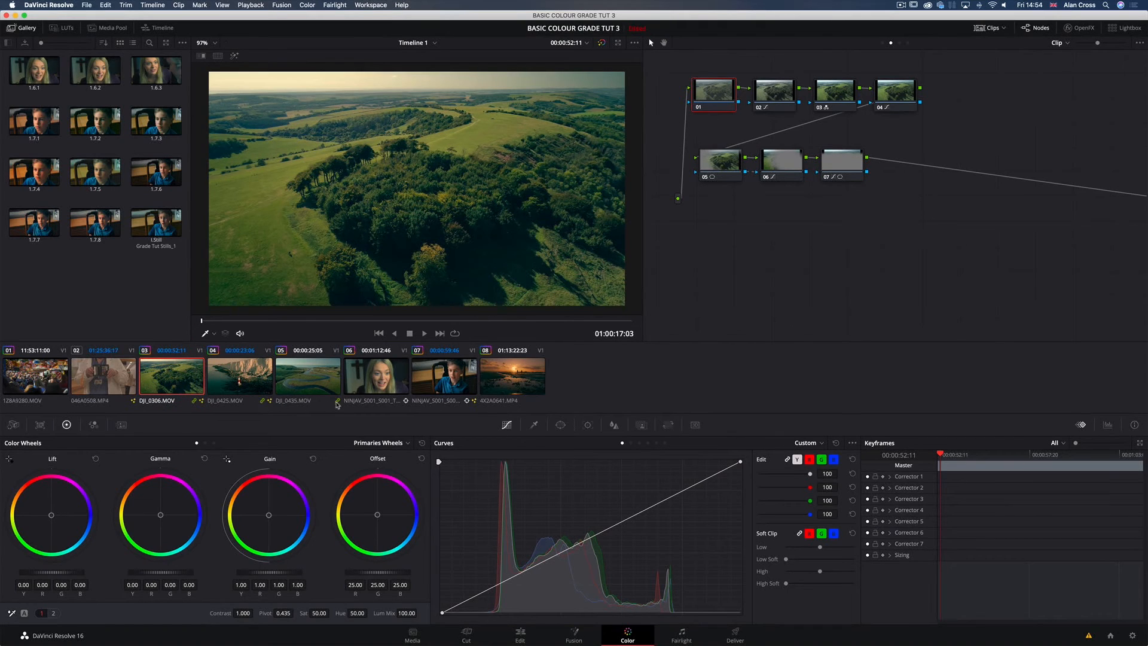
left_click(263, 405)
left_click(192, 405)
Step: Compare clip 05's own node graph with the group's by switching to Clip level and back to Group Post-Clip
left_click(897, 172)
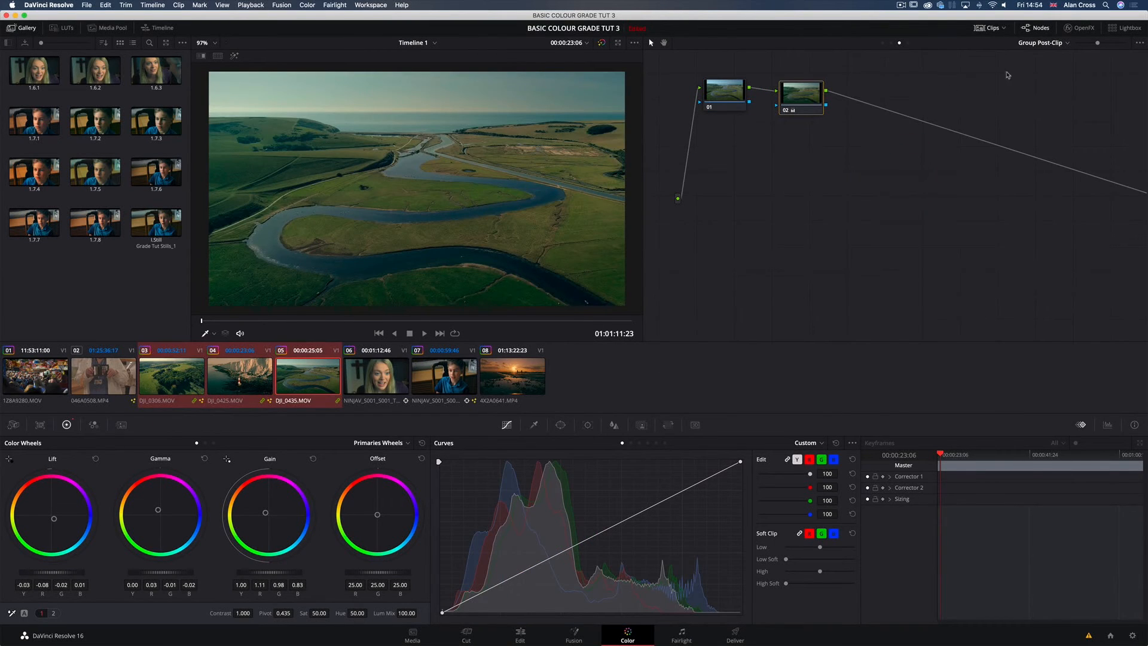
left_click(1054, 43)
left_click(1035, 65)
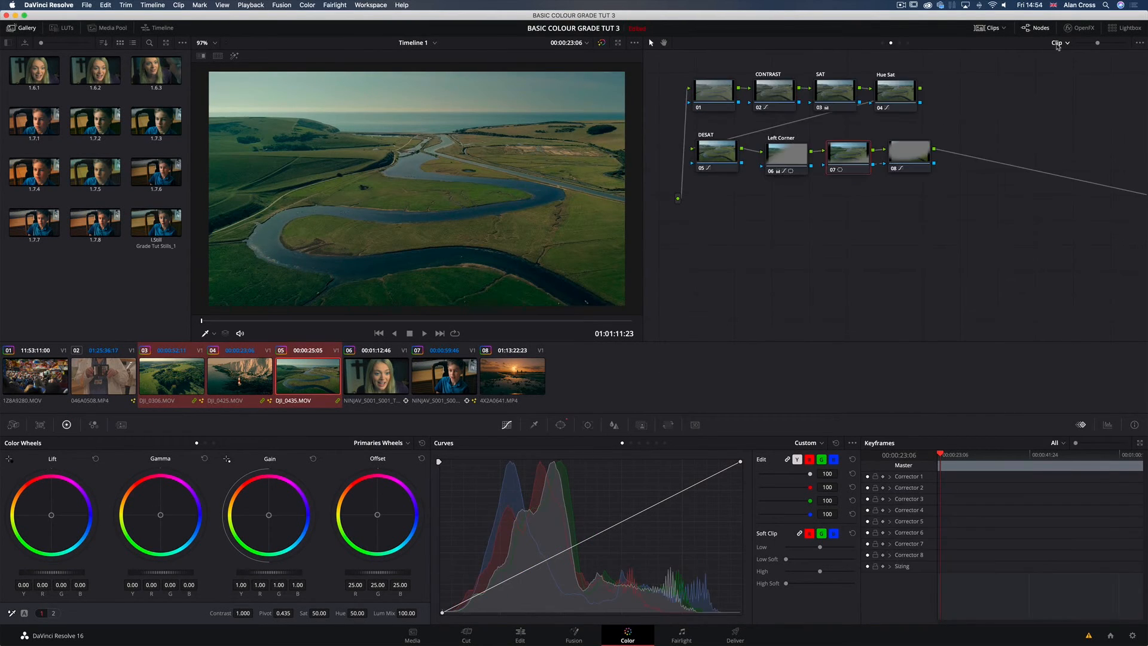
left_click(1057, 43)
left_click(1081, 74)
Step: Line up node 02 beside node 01 in the Group Post-Clip graph and inspect its colour wheel adjustments
left_click_drag(813, 100, 797, 100)
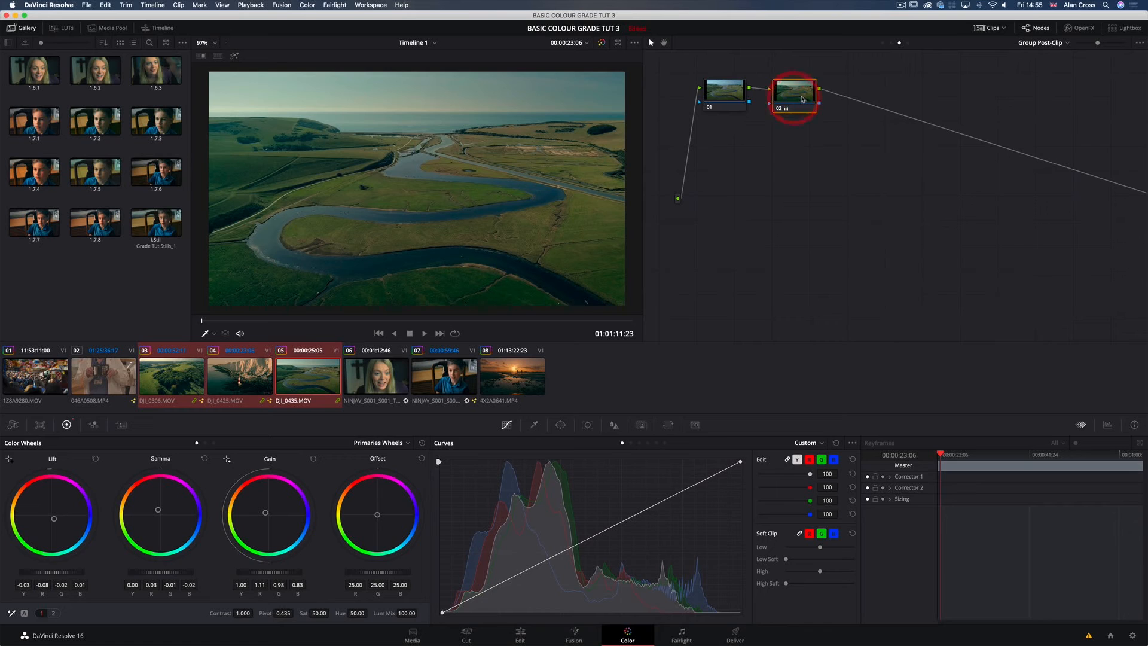
left_click(793, 148)
left_click(801, 98)
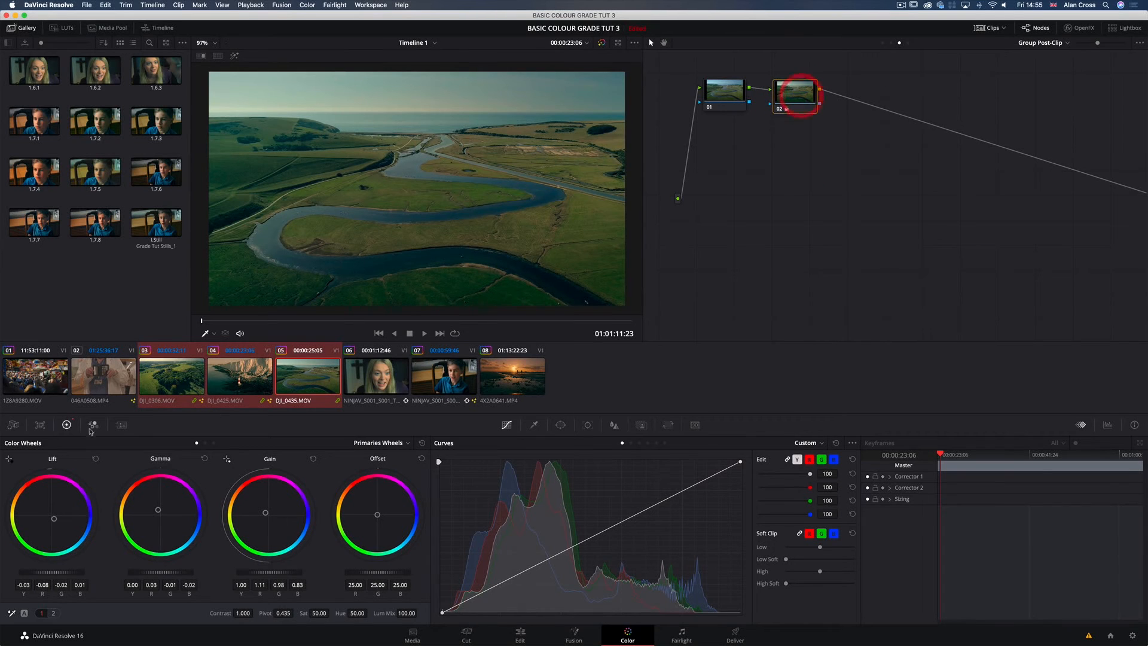
left_click(67, 425)
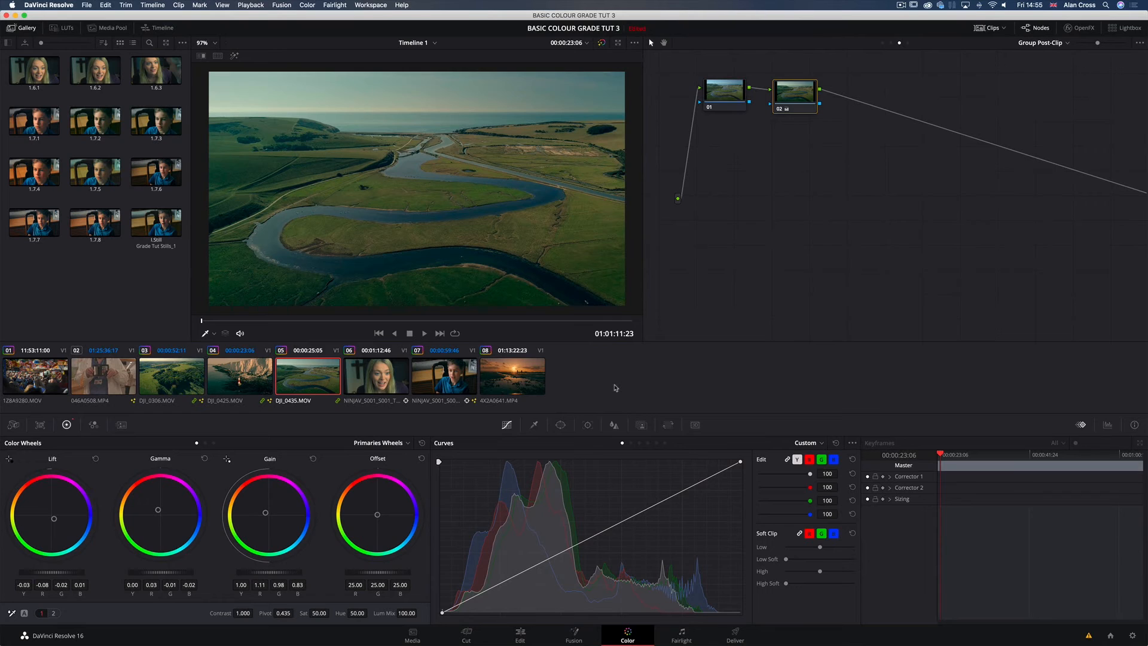
Step: Show the Group Post-Clip nodes for the lighthouse clip and return the node graph to Clip level
left_click(1033, 43)
left_click(1040, 78)
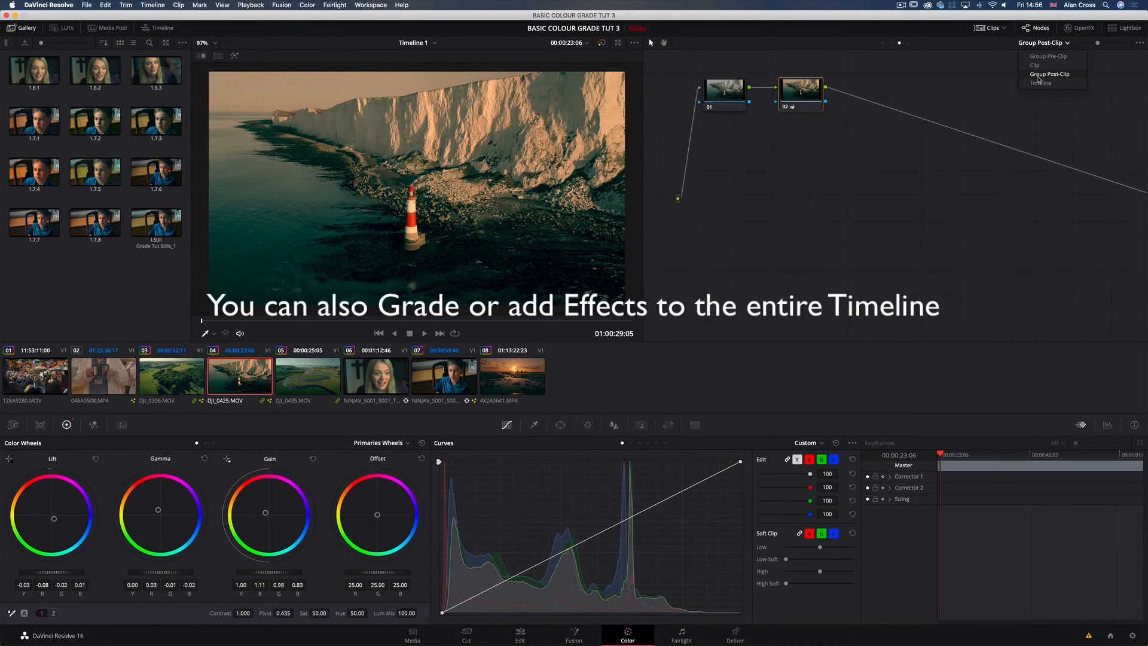
left_click(1038, 75)
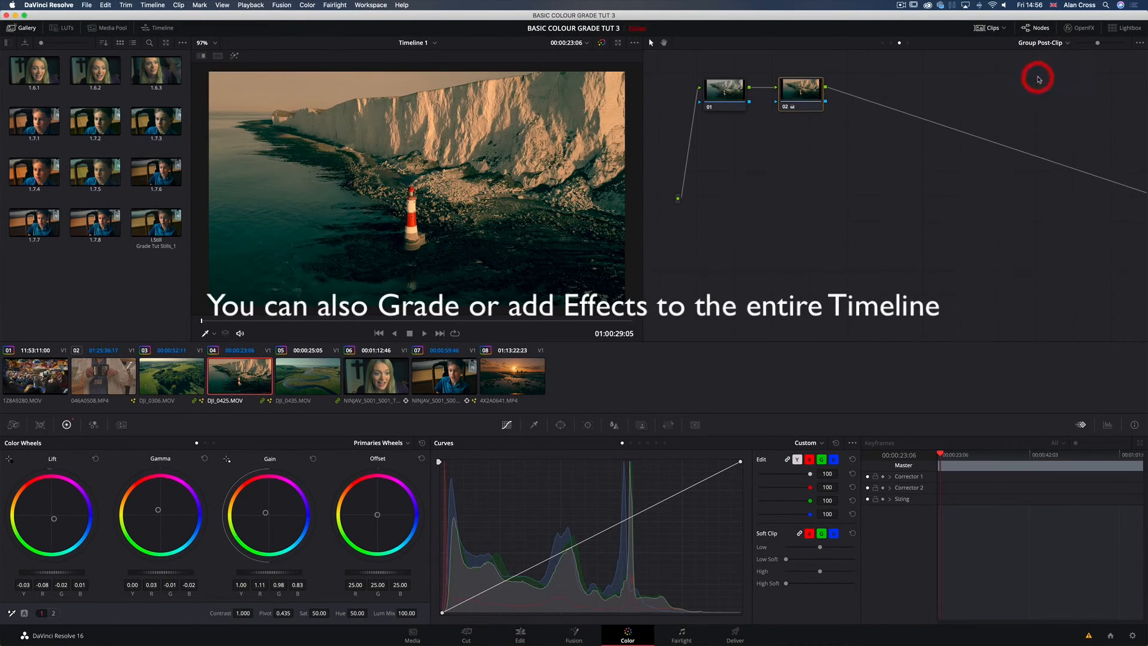
left_click(1038, 45)
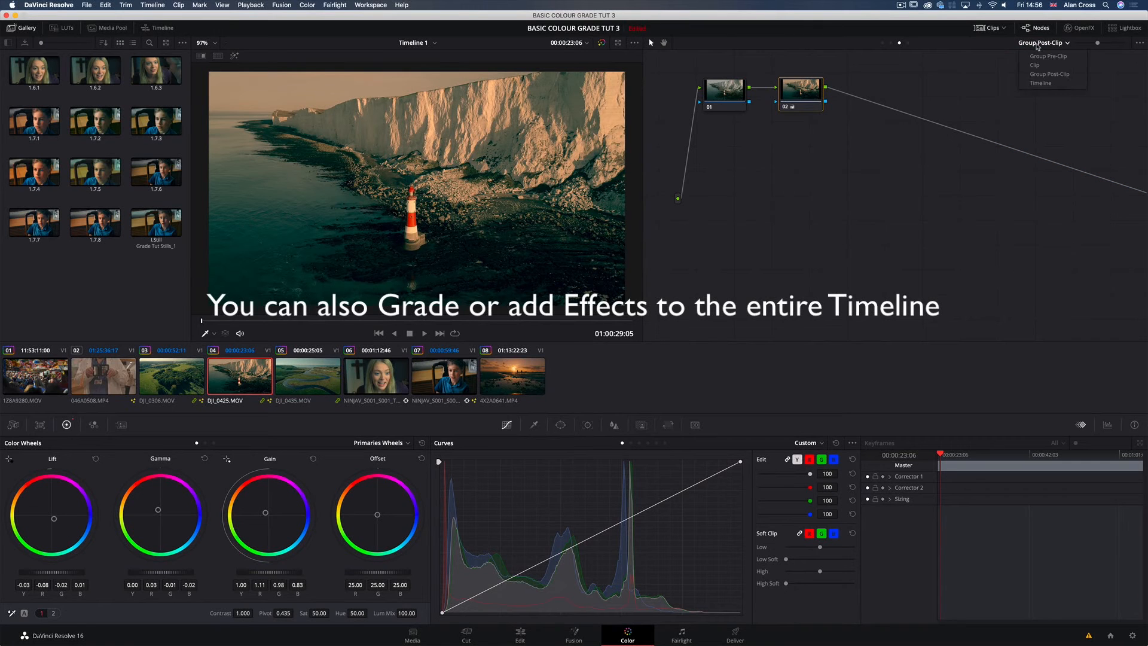
left_click(1039, 66)
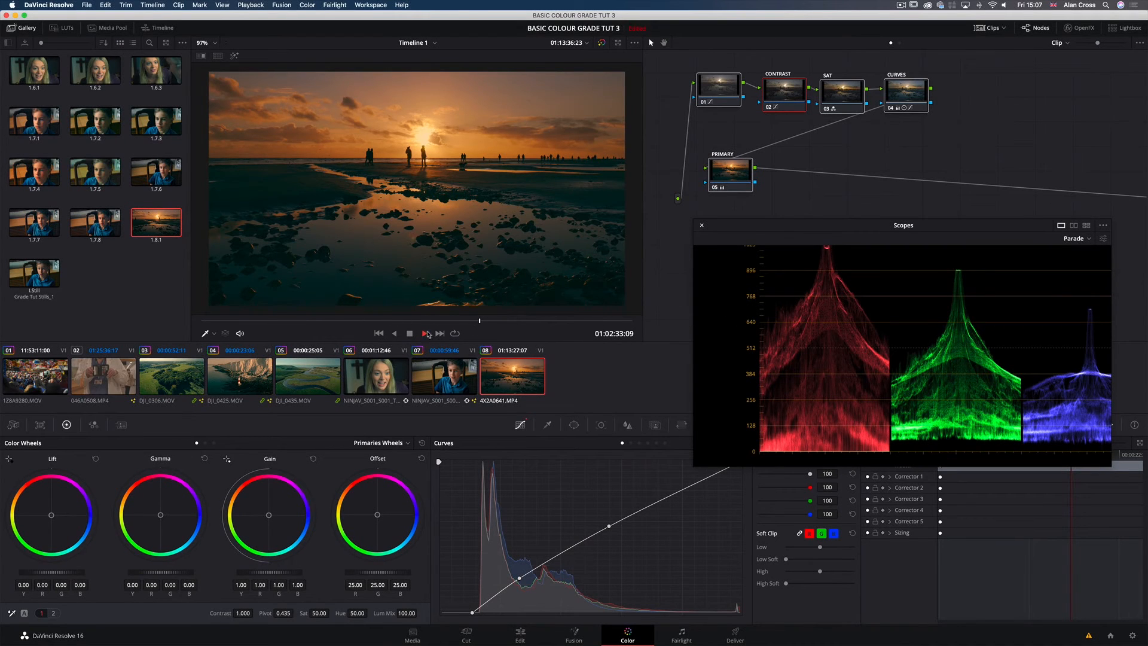
Step: Play the sunset beach clip 08 and park the playhead at 01:02:32:15
left_click(410, 333)
left_click(424, 333)
left_click(410, 333)
left_click(466, 321)
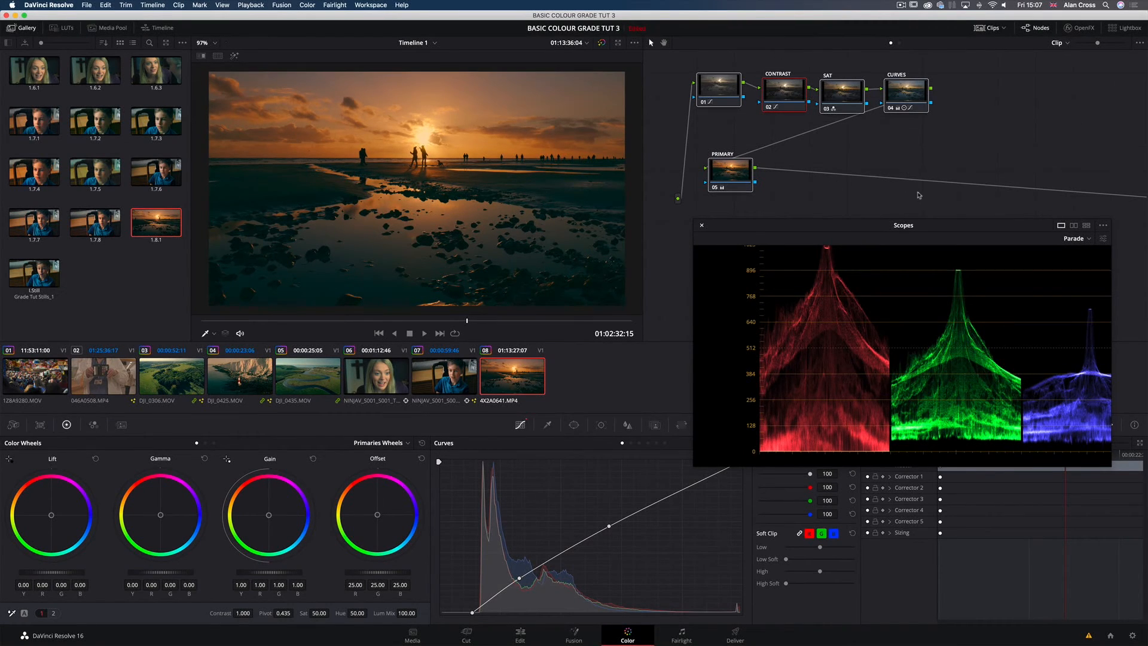
Step: Toggle clip 08's CONTRAST node on and off to compare its effect, leaving it enabled while the other nodes stay disabled
left_click(707, 90)
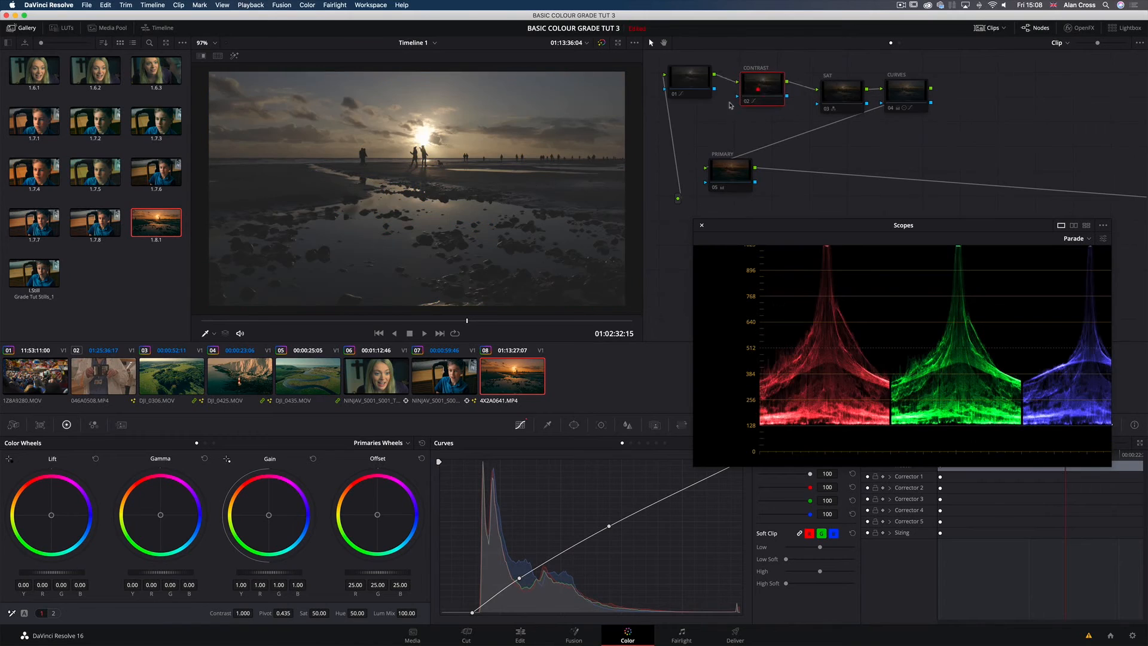
left_click(757, 86)
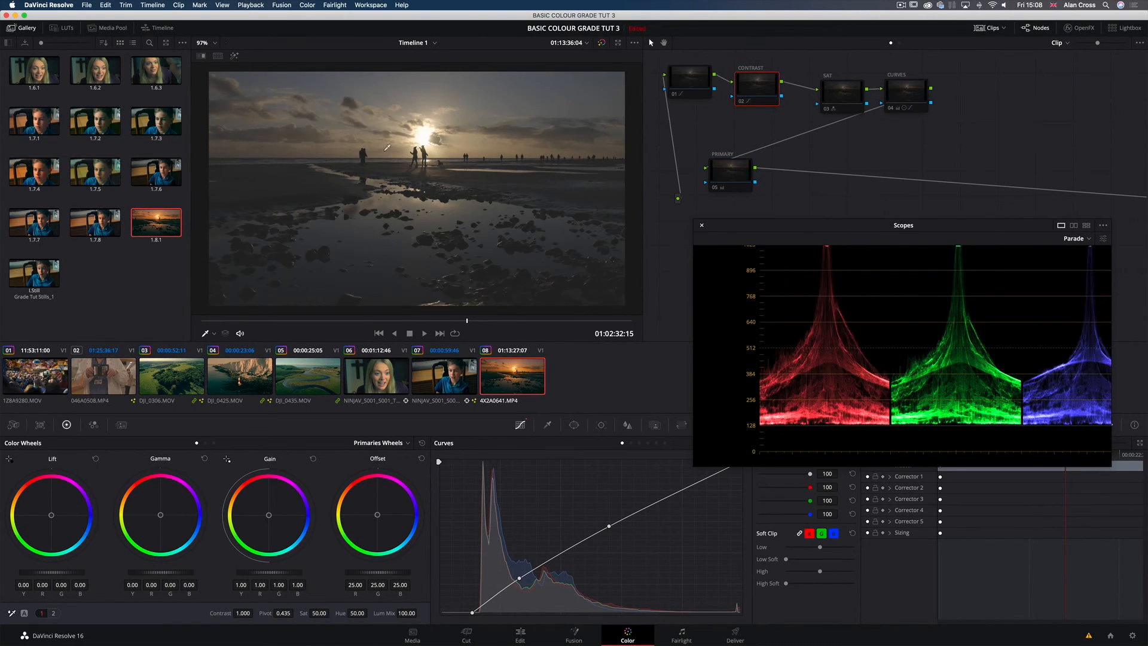
left_click(752, 84)
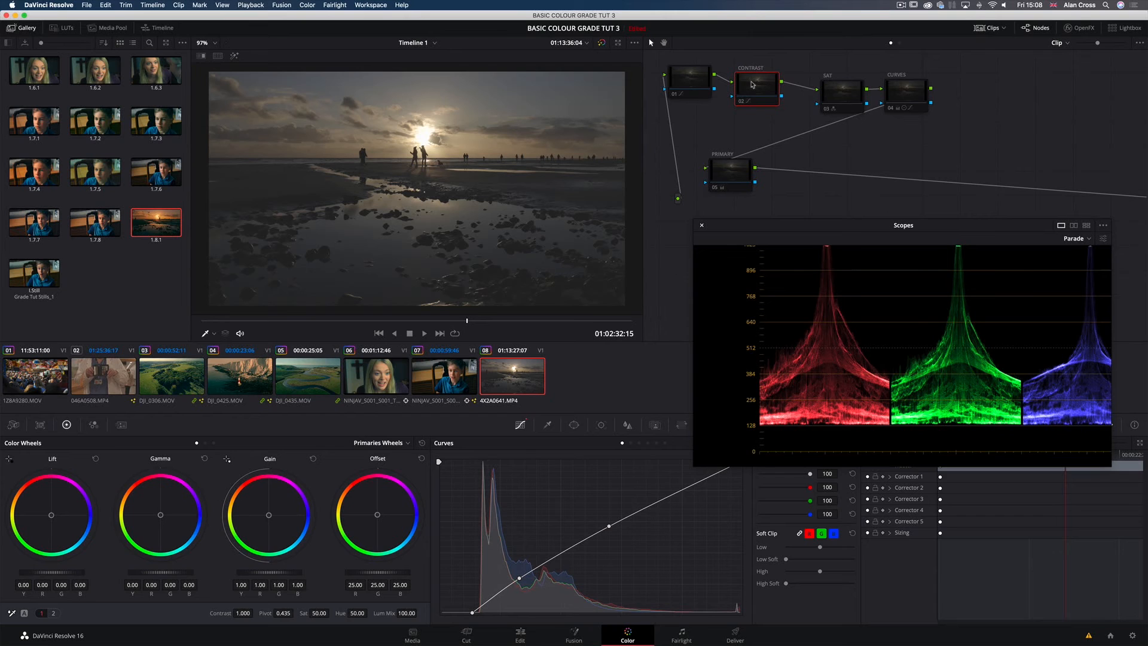
key("super+d")
key("super+d")
key("super+d")
key("super+d")
key("super+d")
key("super+d")
key("super+d")
key("super+d")
key("super+d")
Step: Adjust the black and white end points of the CONTRAST node's Custom curve against the Parade scope, moving the scopes clear of the curve
left_click_drag(830, 229, 820, 194)
mouse_move(472, 613)
left_mouse_down()
mouse_move(441, 615)
mouse_move(477, 619)
left_mouse_up()
left_click(818, 437)
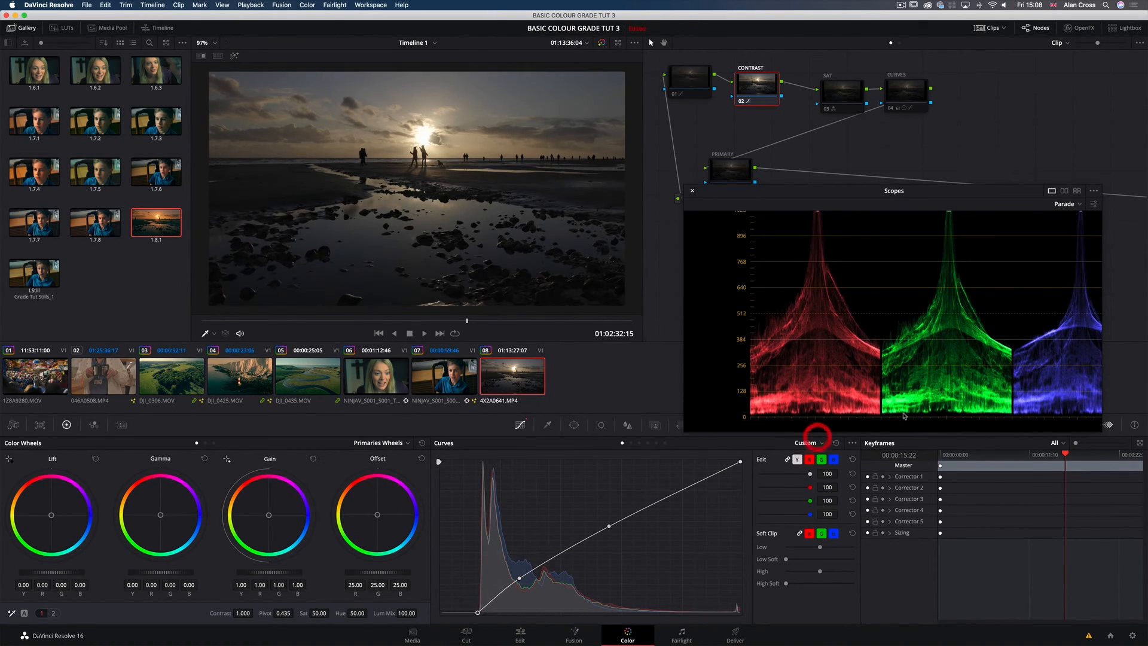
left_click(887, 412)
left_click(817, 213)
left_click(949, 215)
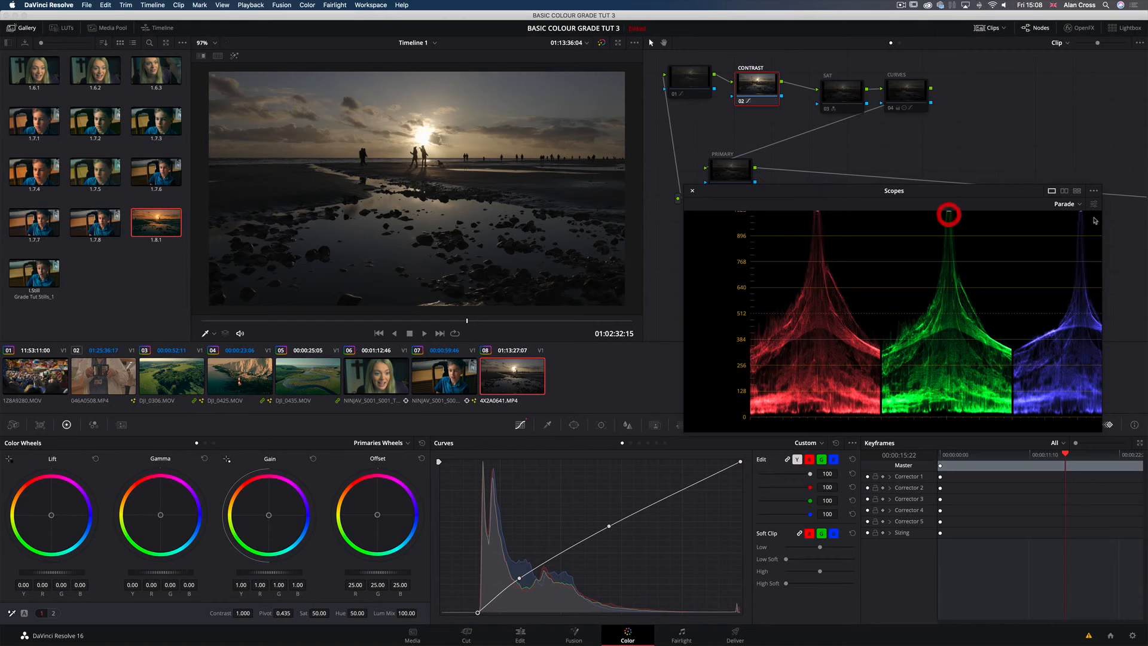
left_click_drag(741, 464, 747, 460)
left_click(519, 503)
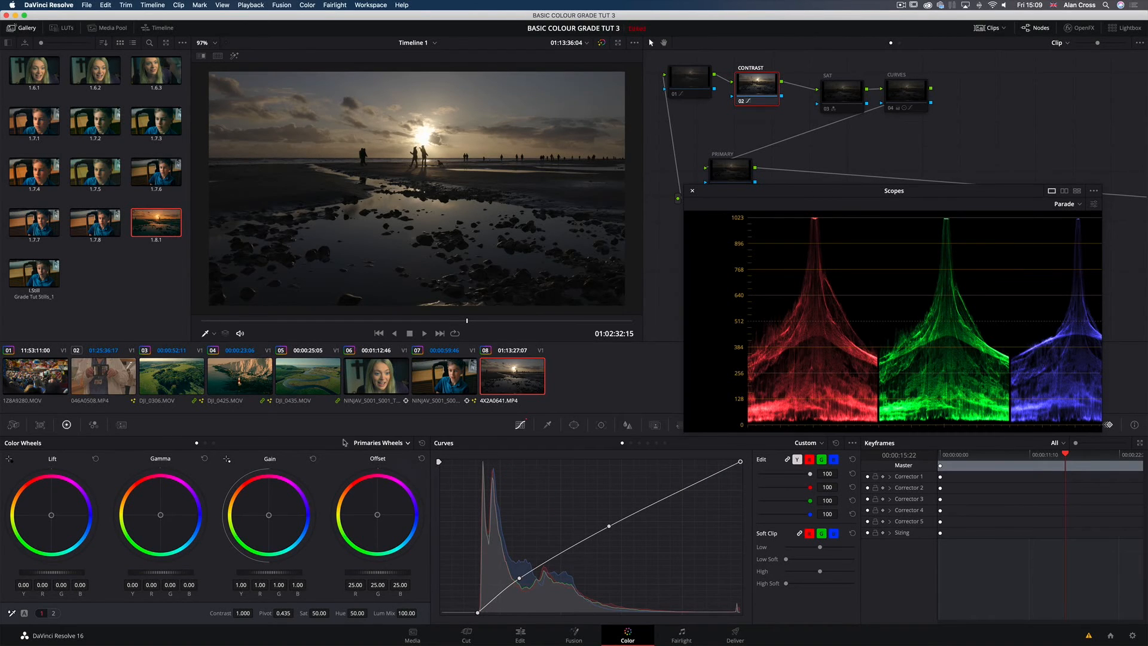
Step: Compare the Primaries Bars and Log modes of the colour wheels and return to Primaries Wheels
left_click(376, 446)
left_click(379, 466)
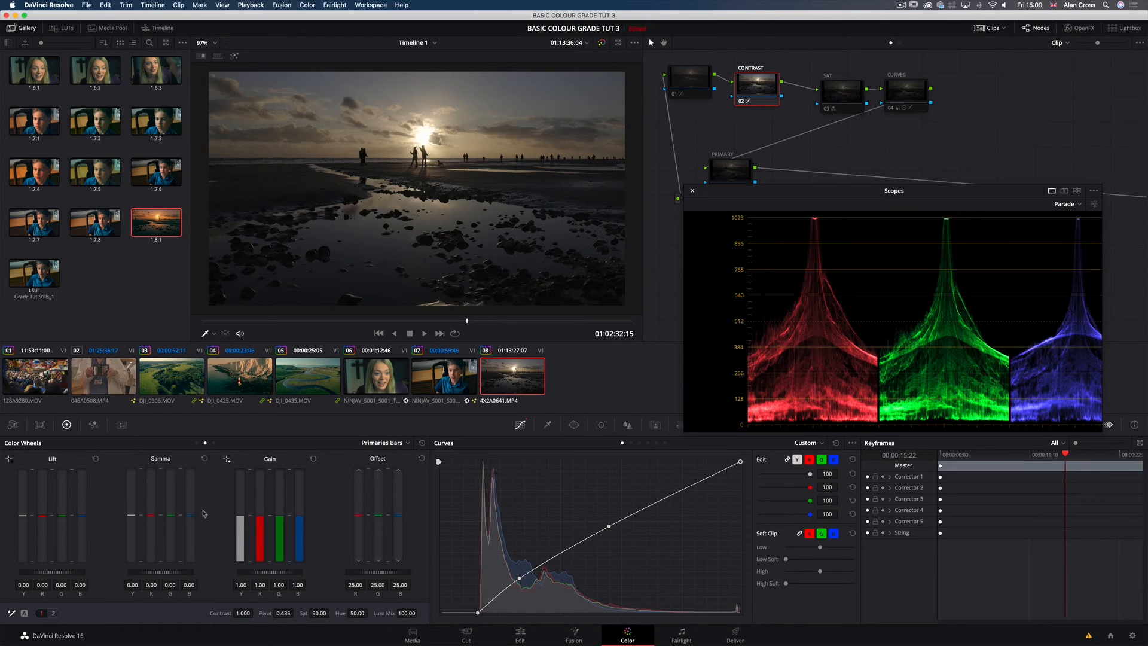
left_click(386, 443)
left_click(378, 474)
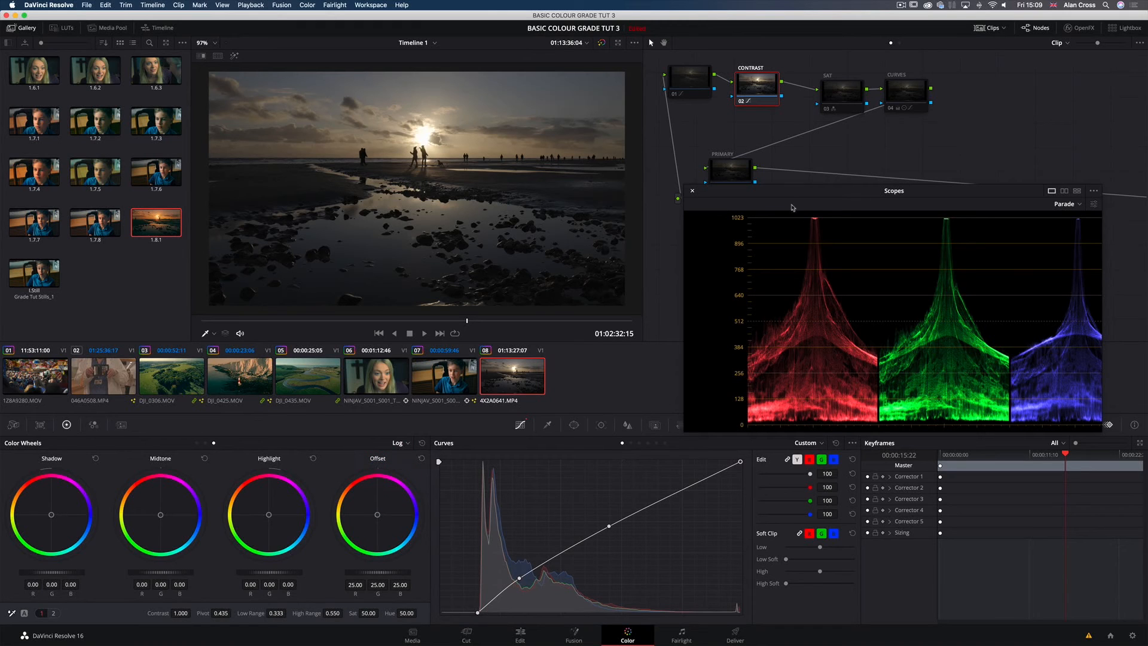
left_click_drag(791, 195, 768, 210)
left_click(397, 443)
left_click(401, 457)
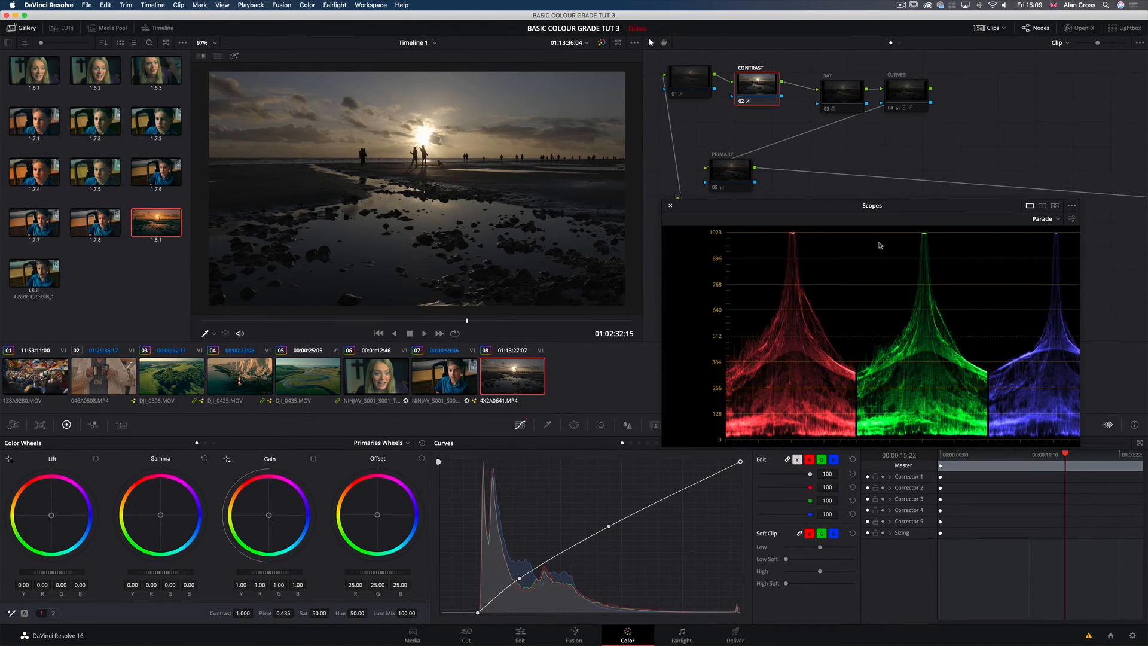
Step: Try lowering Gain to 0.96 and shifting Lift on the CONTRAST node's Primaries Wheels, resetting each adjustment
mouse_move(291, 574)
left_mouse_down()
mouse_move(257, 574)
mouse_move(317, 574)
mouse_move(305, 574)
left_mouse_up()
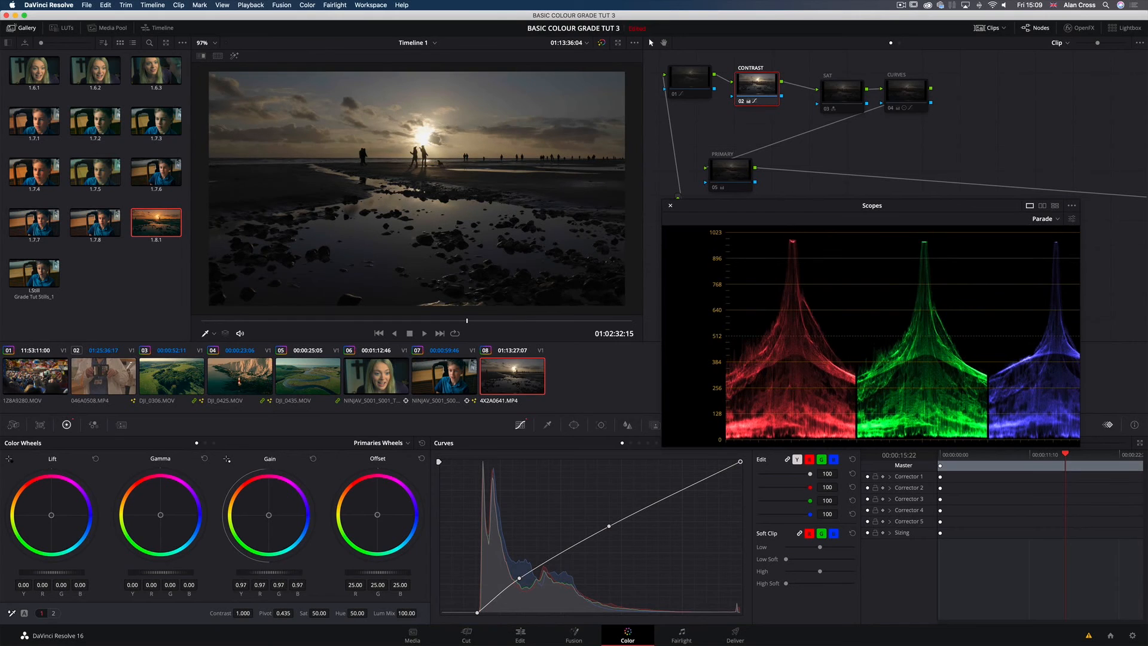
left_click(311, 459)
mouse_move(51, 573)
left_mouse_down()
mouse_move(98, 574)
mouse_move(68, 576)
left_mouse_up()
left_click(95, 459)
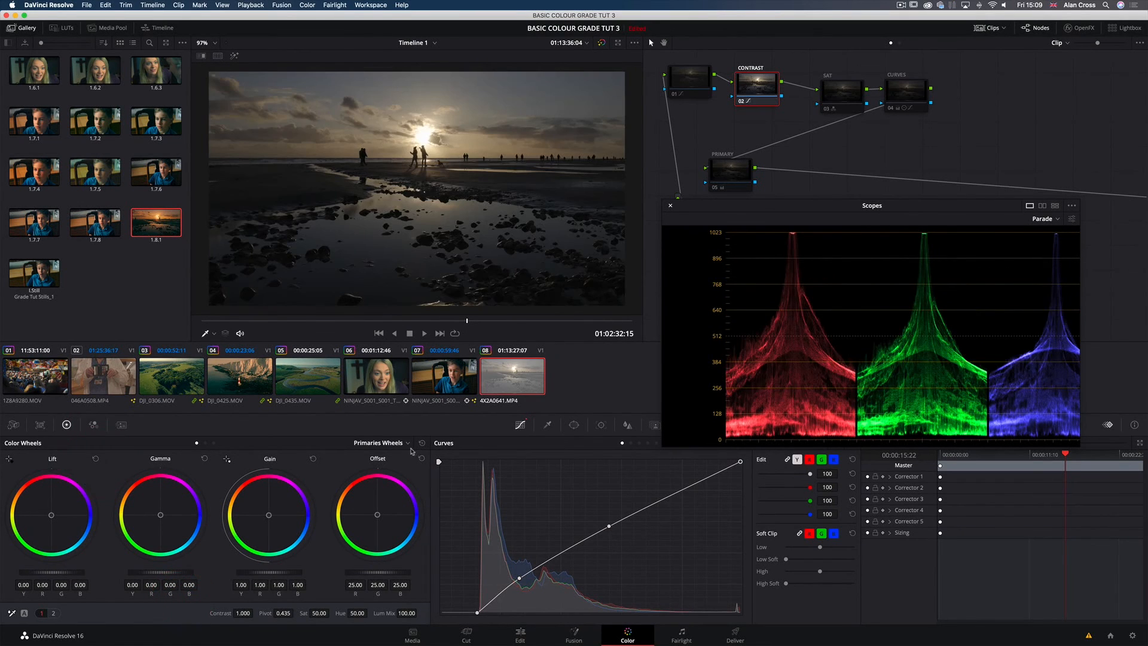
Step: Switch the CONTRAST node's colour wheels to Log mode and set Highlight to -0.19 and Shadow to 0.01
left_click(390, 443)
left_click(370, 473)
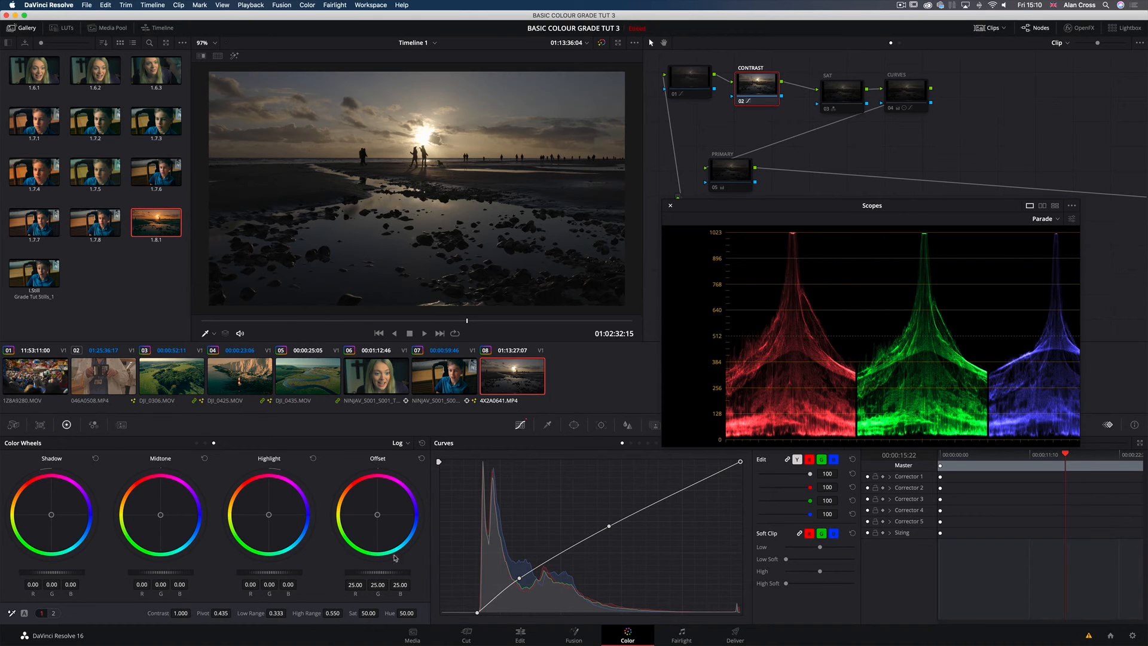
left_click_drag(269, 572, 246, 573)
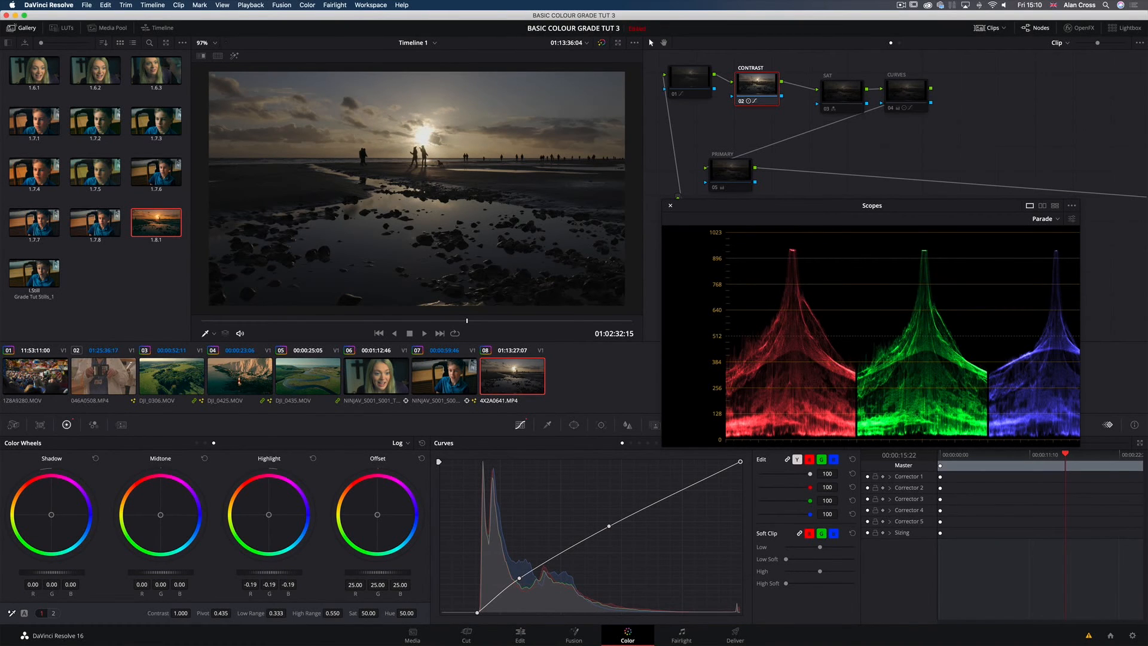
left_click(180, 572)
left_click_drag(48, 572, 49, 572)
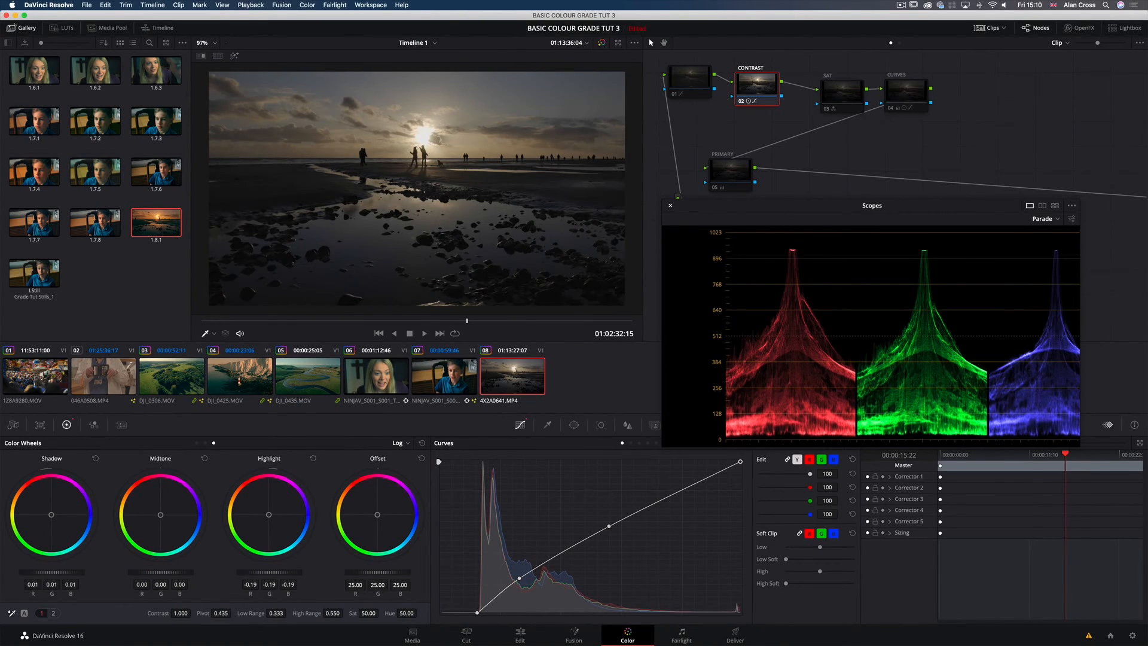
left_click(23, 575)
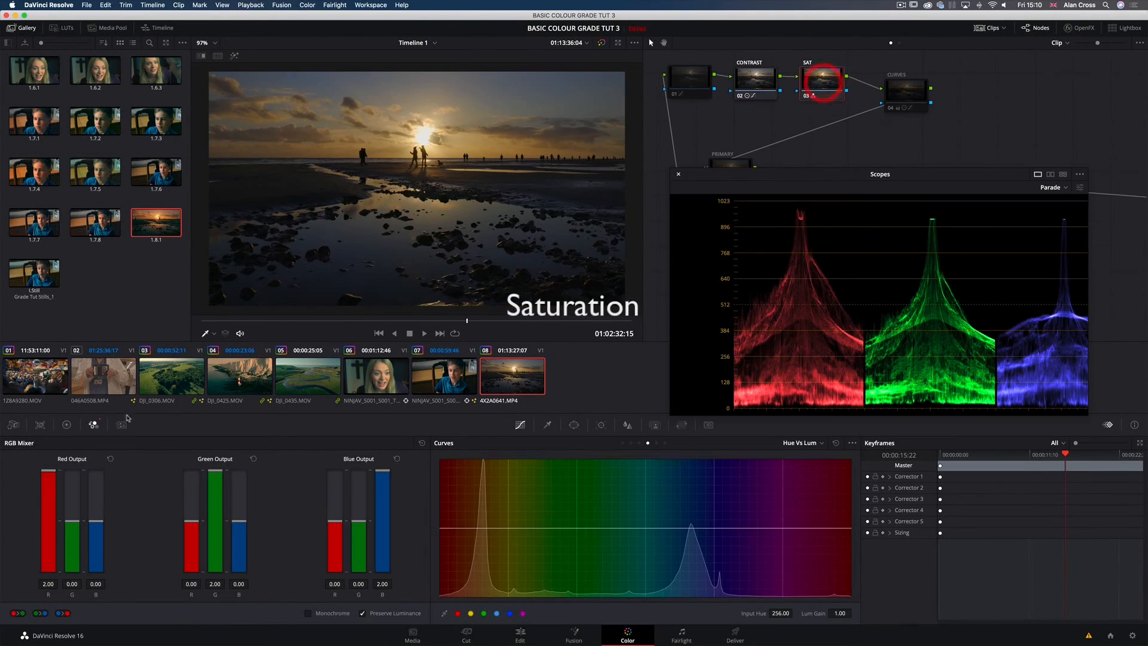
Step: Push the SAT node's RGB Mixer to 2.00 for red in Red Output, green in Green Output and blue in Blue Output
left_click_drag(48, 473, 40, 444)
left_click_drag(215, 471, 214, 445)
left_click_drag(382, 473, 370, 447)
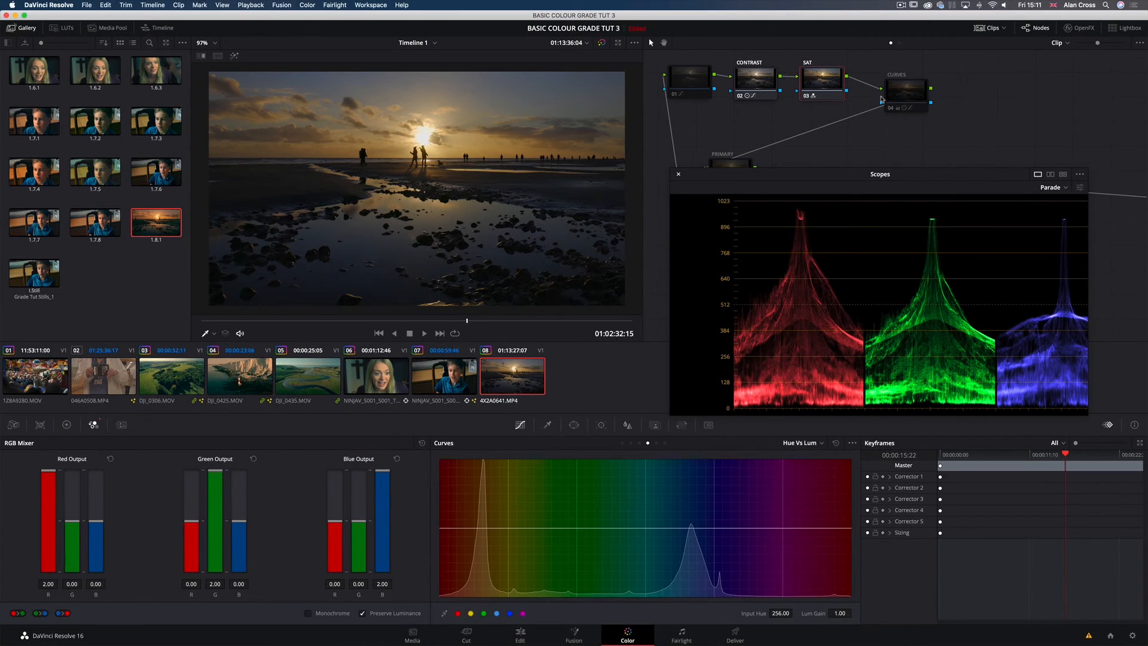
Step: Reposition the CURVES node beside the SAT node and enable it
left_click_drag(881, 100, 870, 89)
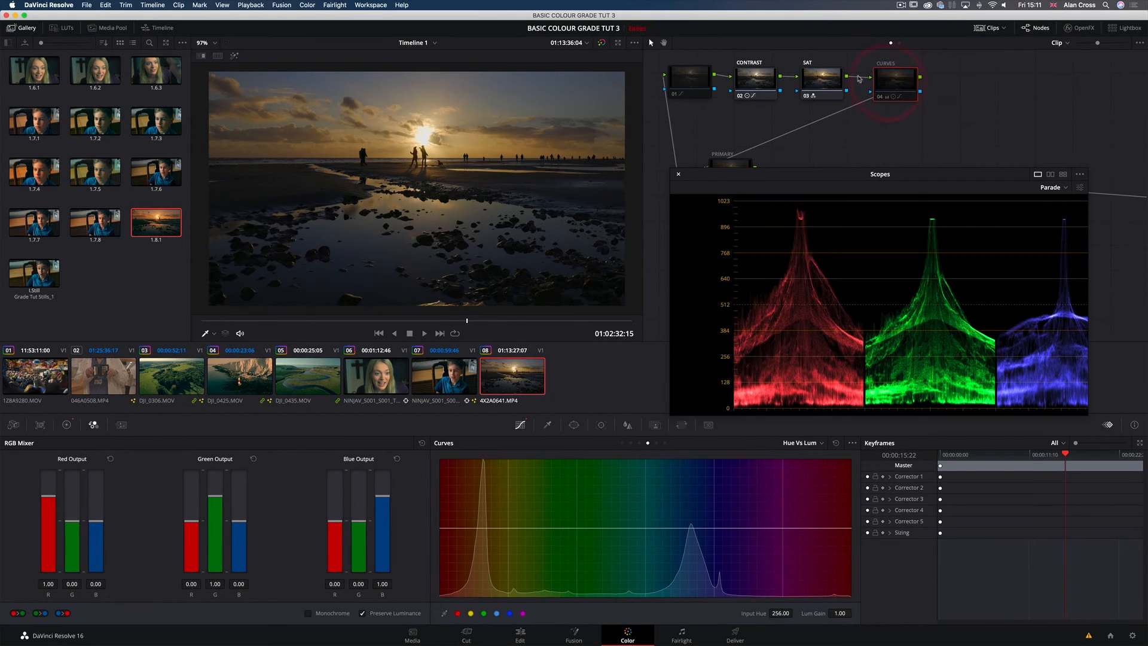
left_click(886, 79)
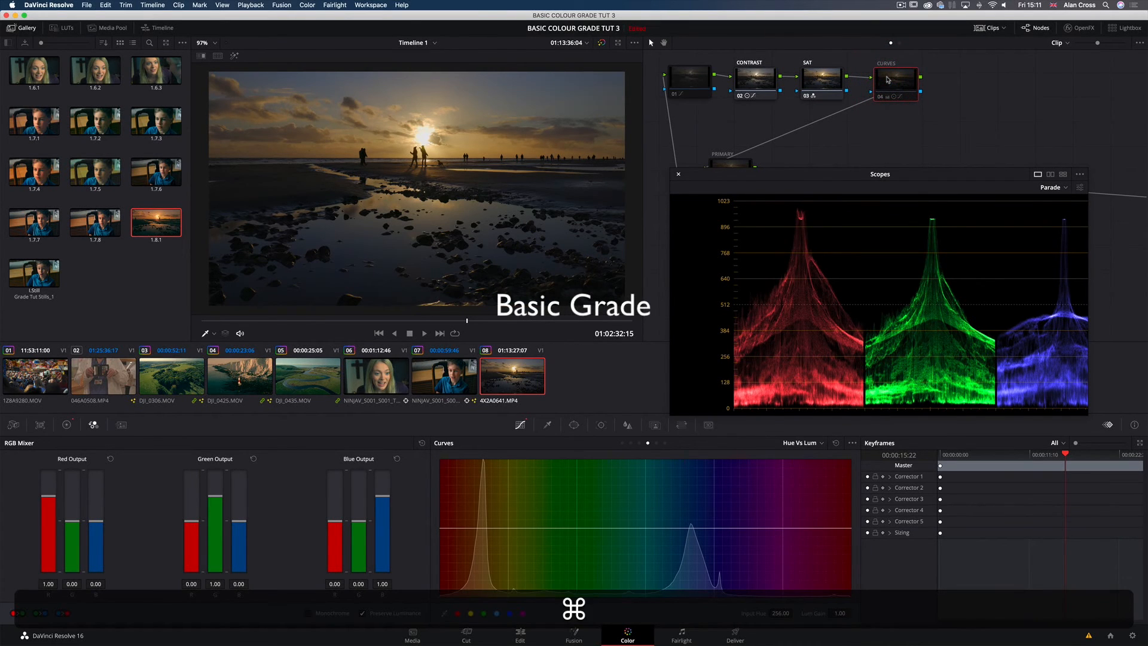
key("super+d")
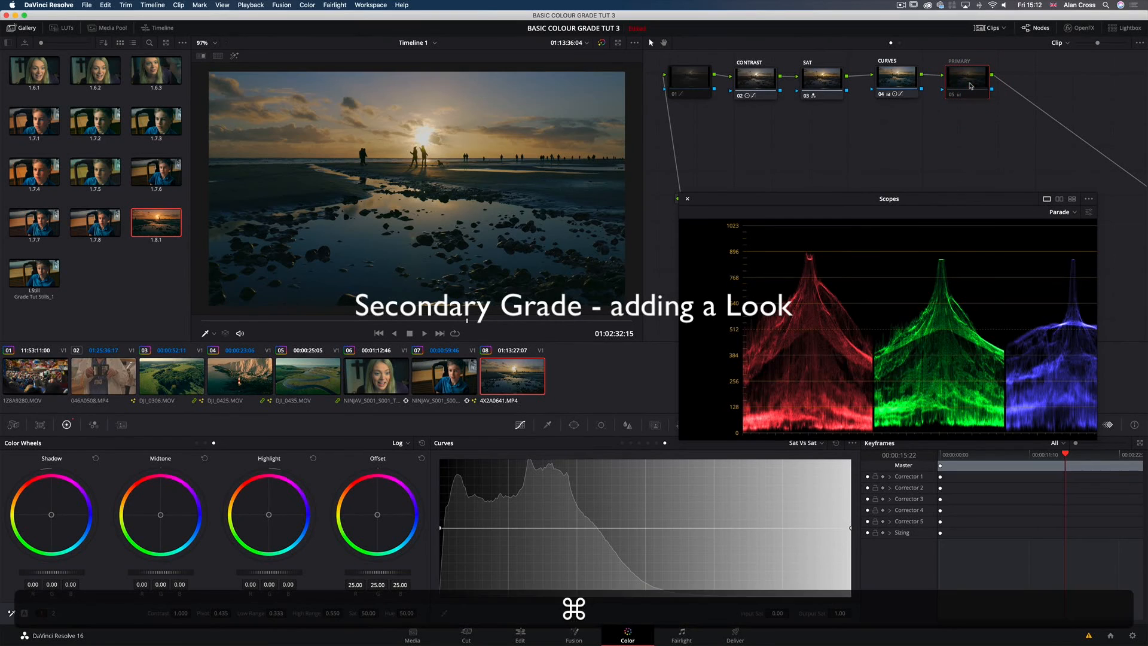
Step: Enable the PRIMARY node and switch its colour wheels from Log to Primaries Wheels
key("super+d")
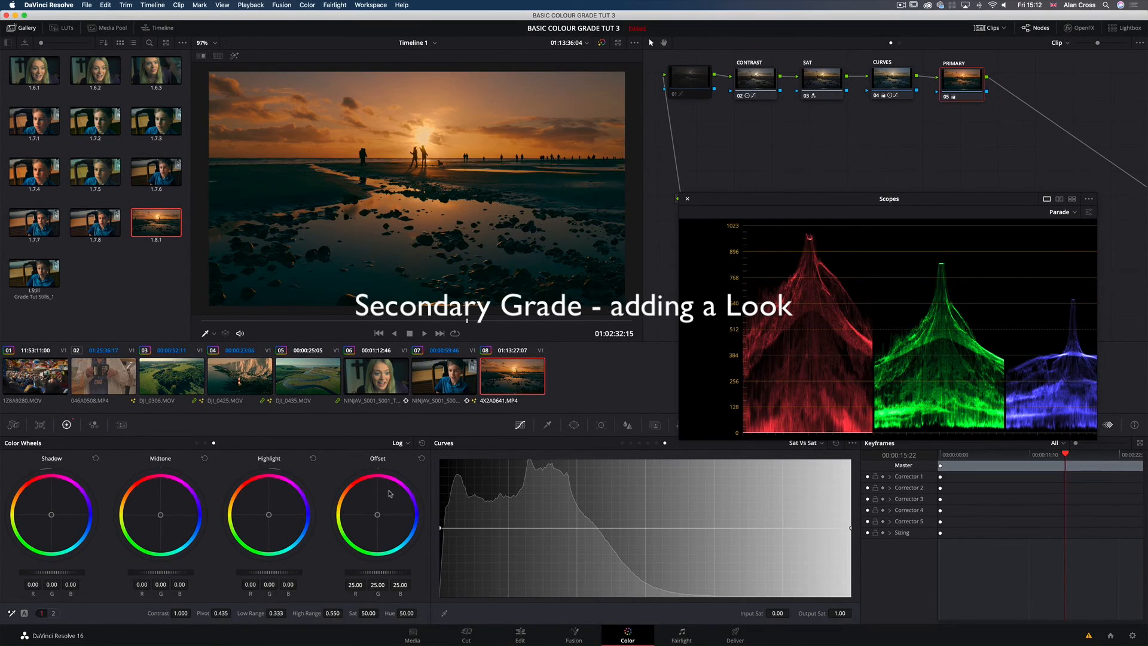
left_click(400, 443)
left_click(406, 459)
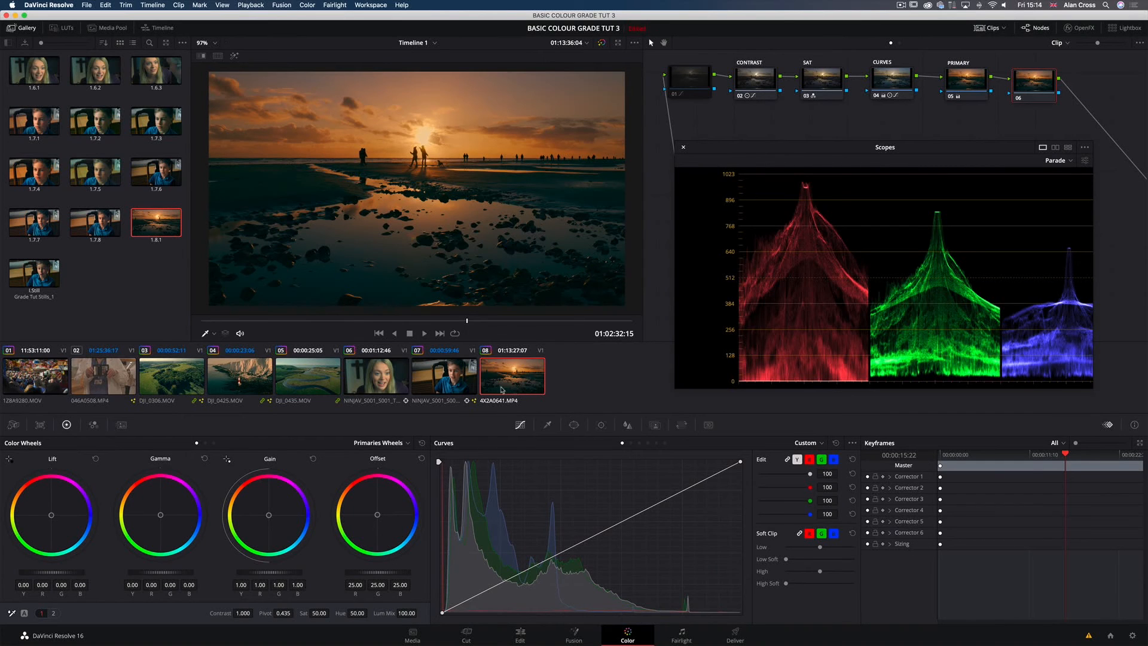
Step: Switch node 06's colour wheels to Log mode and shift Highlight towards blue, to about -0.09 red, 0.12 green and 1.21 blue
left_click(374, 443)
left_click(372, 474)
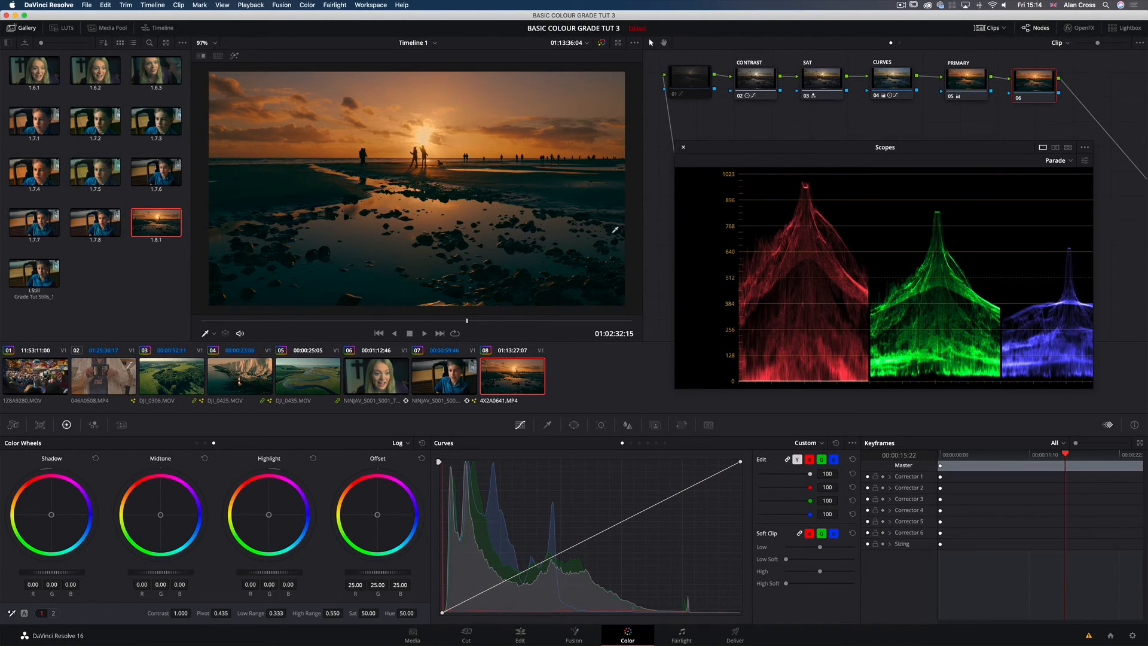
left_click_drag(268, 515, 290, 525)
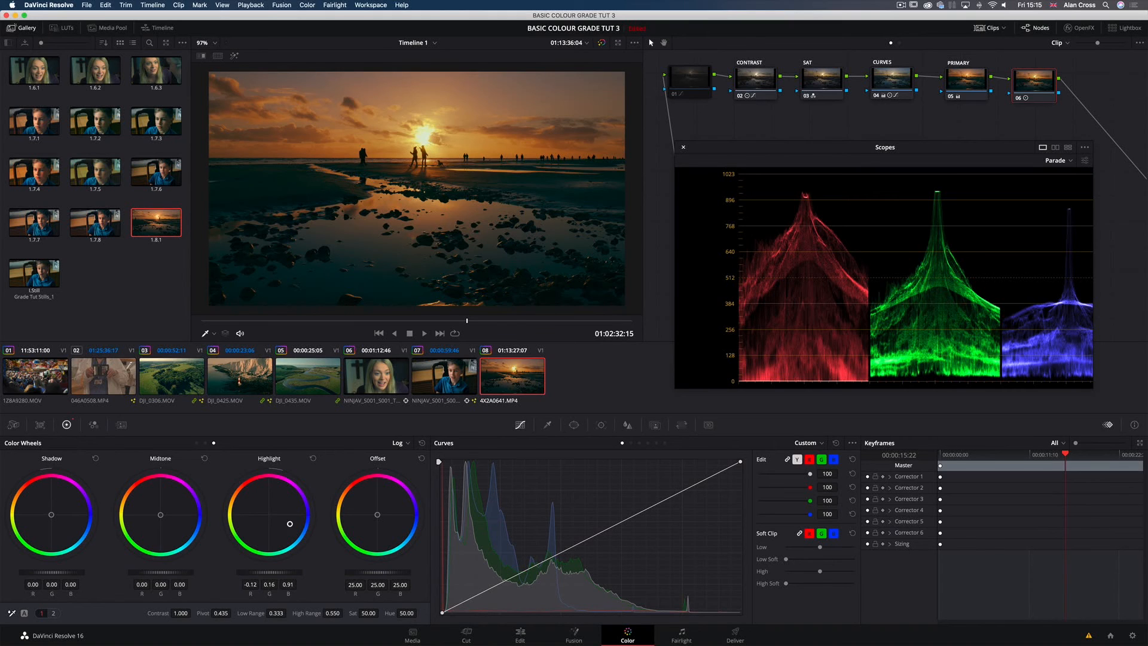
Step: Toggle node 06 off and on repeatedly to compare the sunset with and without its highlight adjustment
left_click(1031, 77)
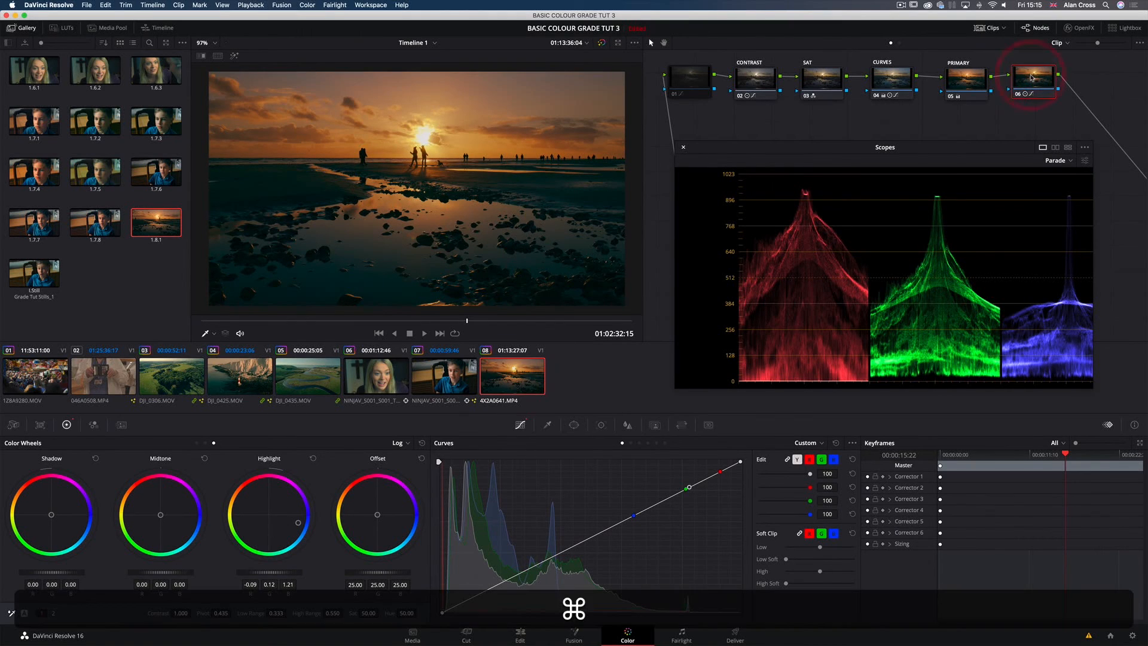
key("super+d")
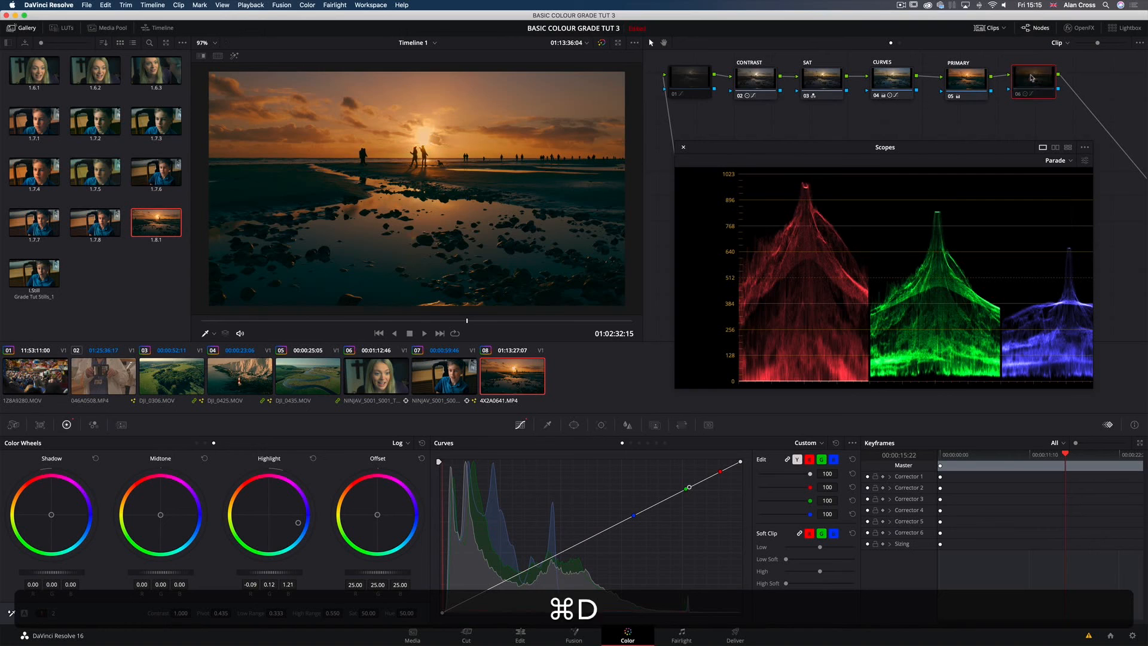
key("super+d")
key("super+d")
key("super+d")
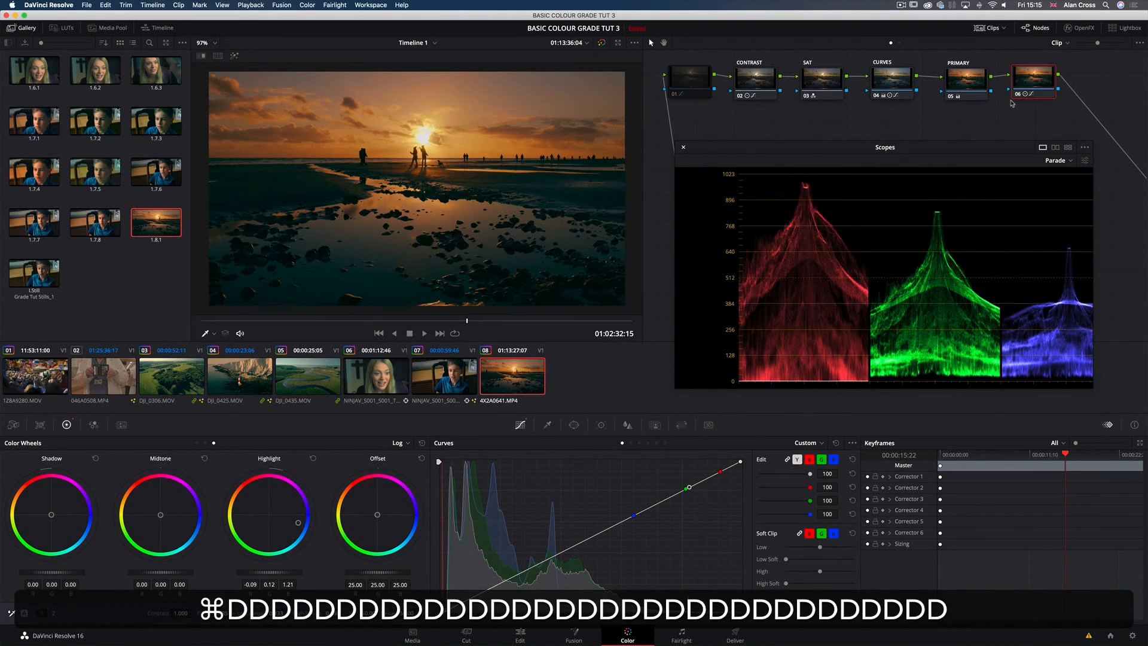
key("super+d")
key("super+d")
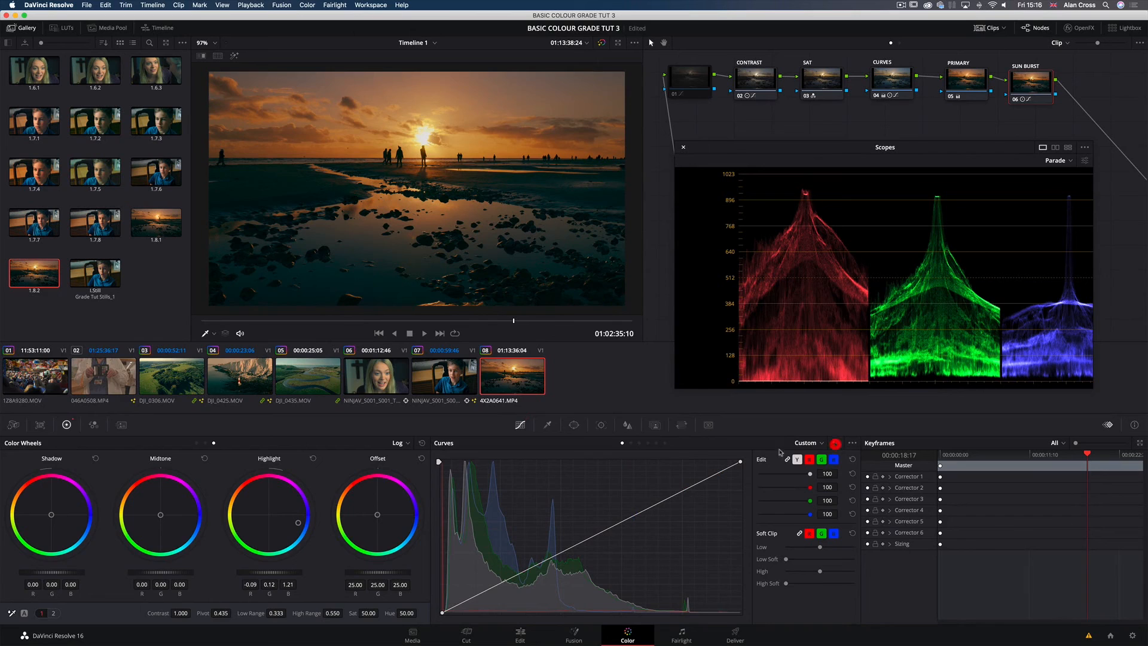
Step: Reset the SUN BURST node's custom curves and lower its Key Output Gain to about 0.48
left_click(836, 444)
left_click(654, 425)
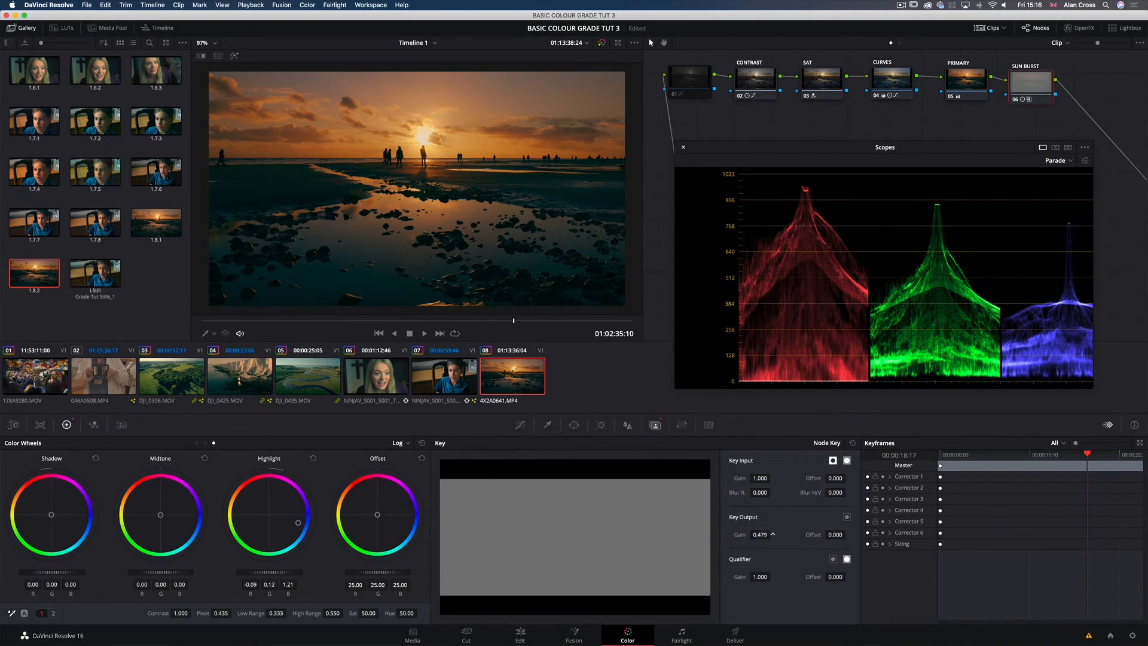
left_click_drag(772, 534, 758, 534)
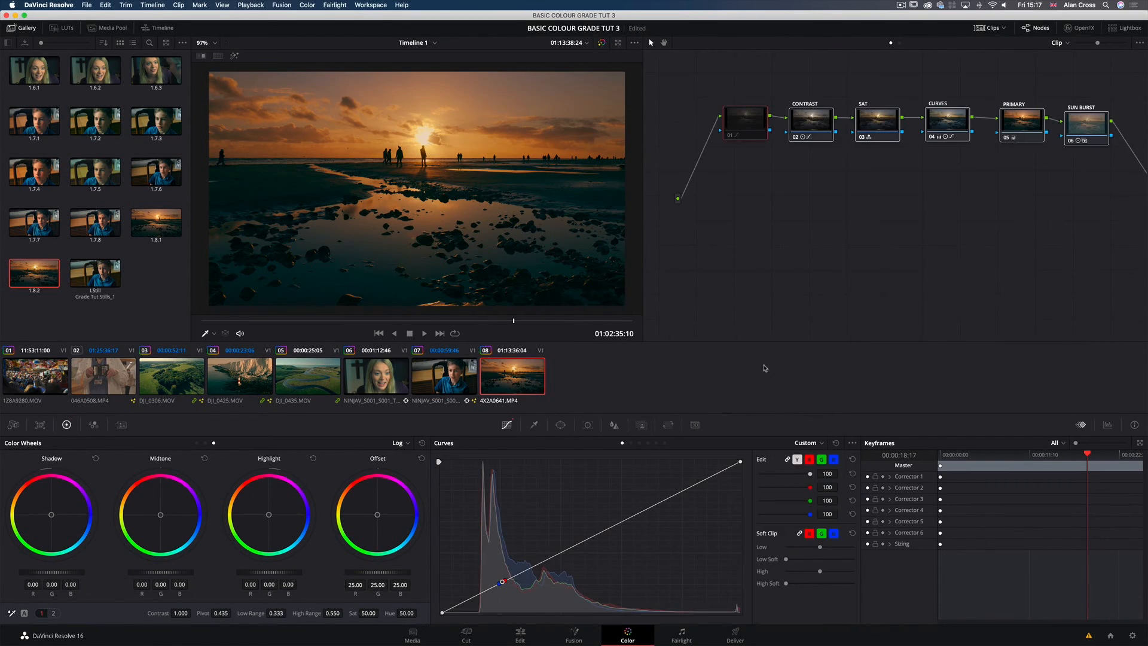
Step: Review clip 08's whole node chain, from node 01 through to SUN BURST
left_click(1082, 134)
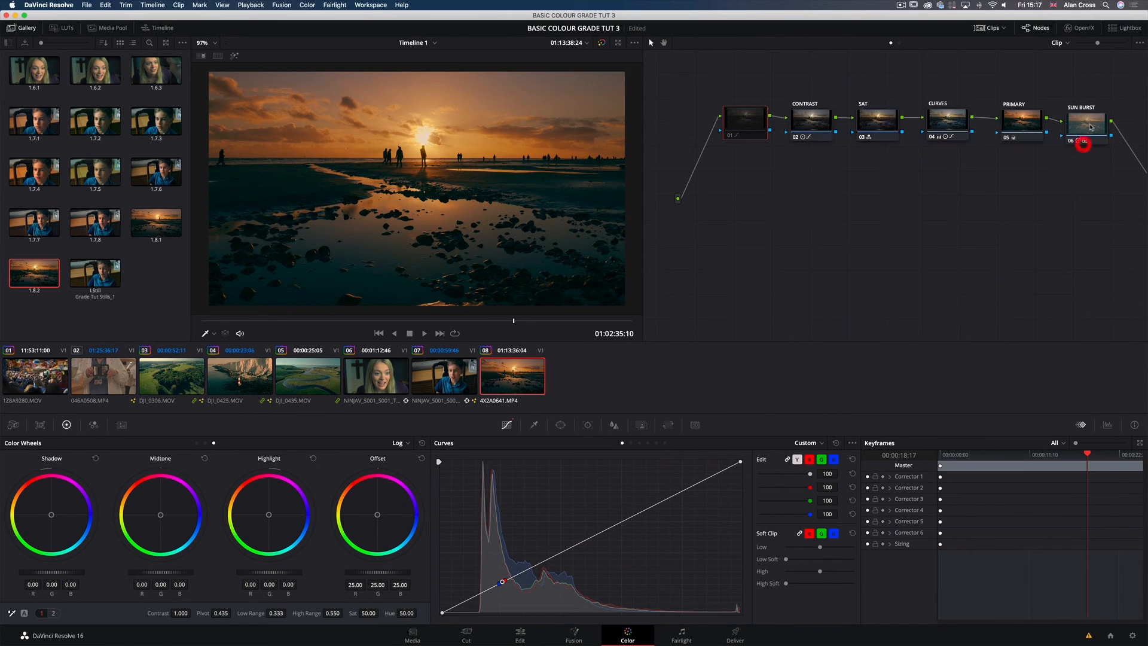
left_click_drag(1094, 161, 740, 127)
left_click(761, 182)
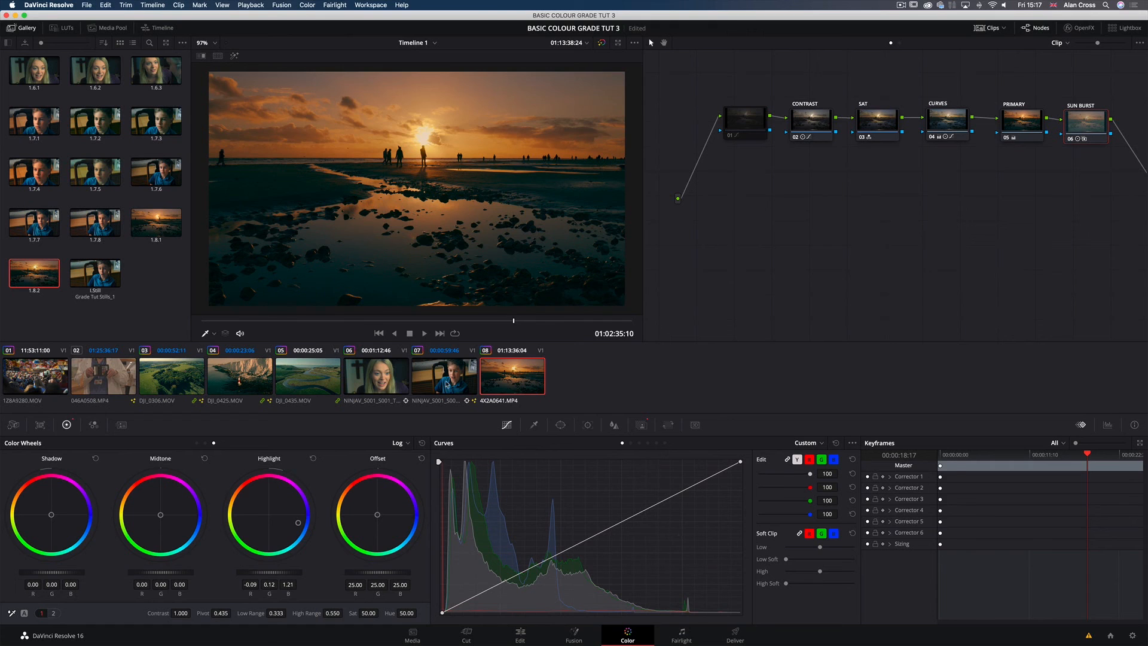
Step: Switch to clip 06 by way of clip 07 and select its node 05
left_click(444, 375)
left_click(373, 377)
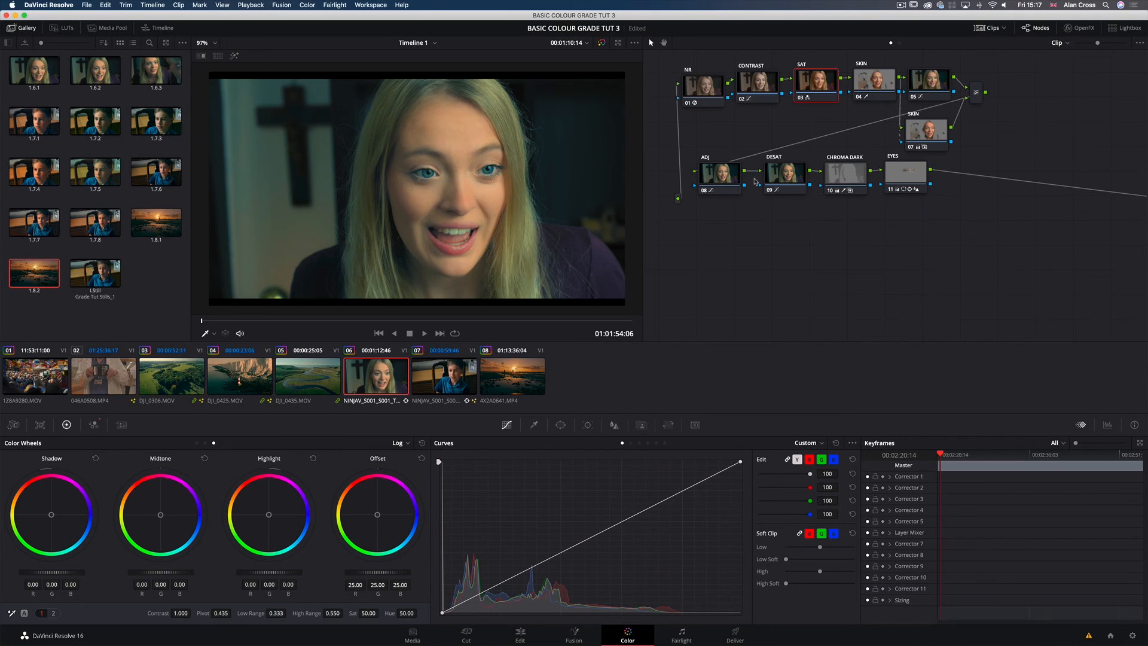
left_click(930, 80)
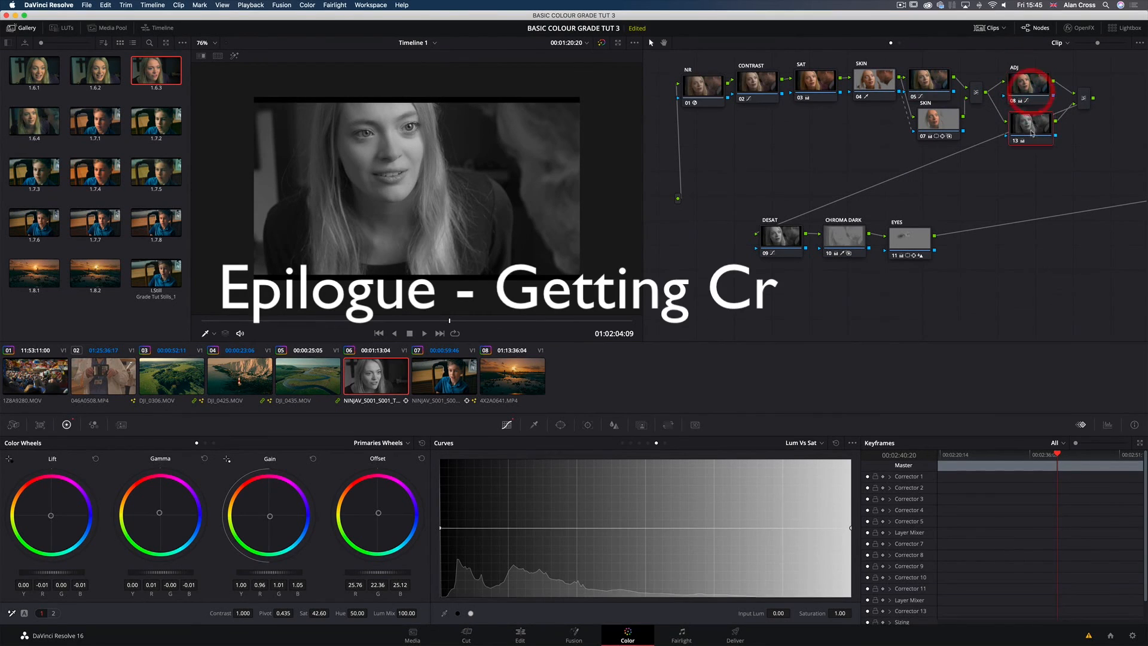
Step: Examine the layer split between the ADJ node and node 13, adjusting the spacing of the two nodes
left_click(1008, 128)
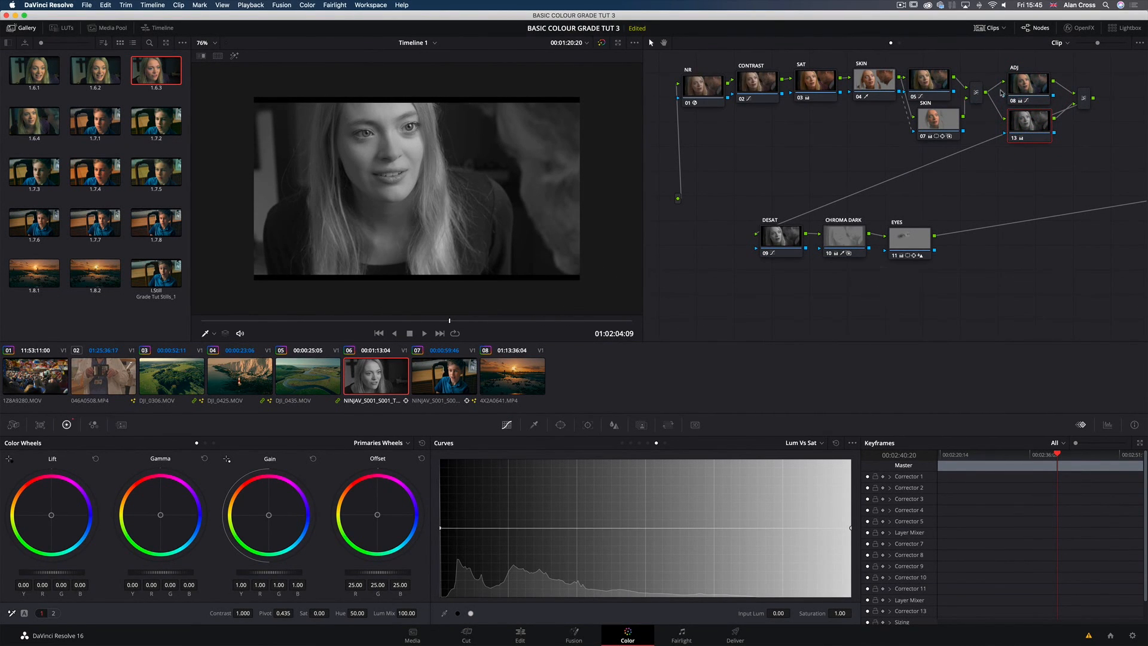
left_click(977, 88)
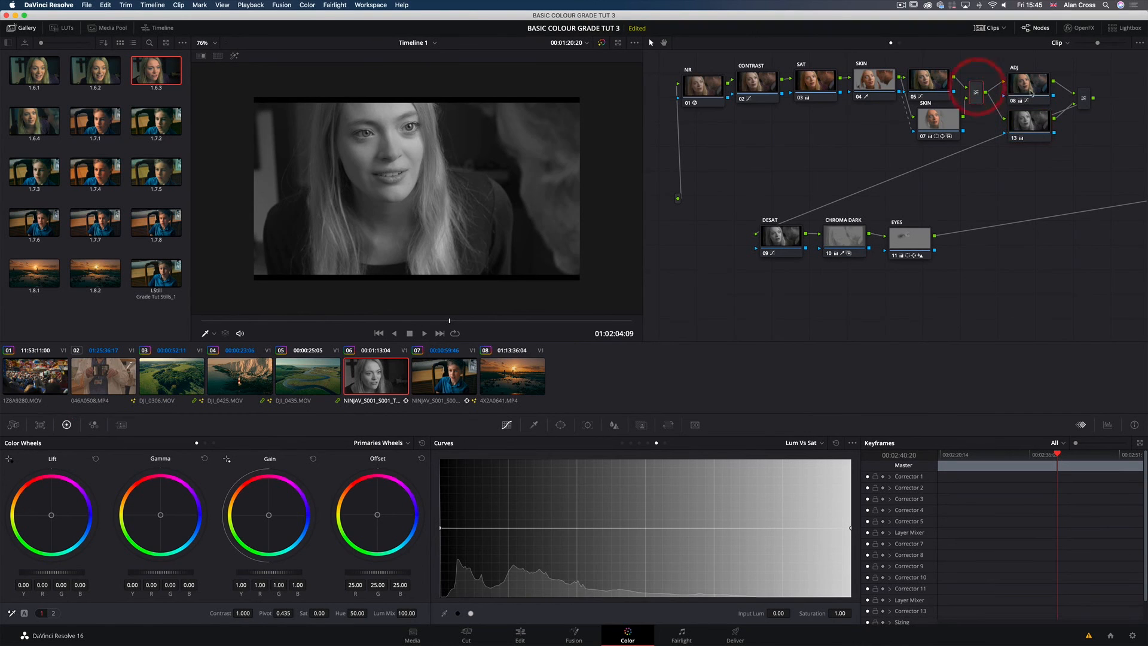
left_click_drag(1024, 119, 1023, 126)
left_click_drag(1030, 83, 1028, 77)
left_click(1023, 123)
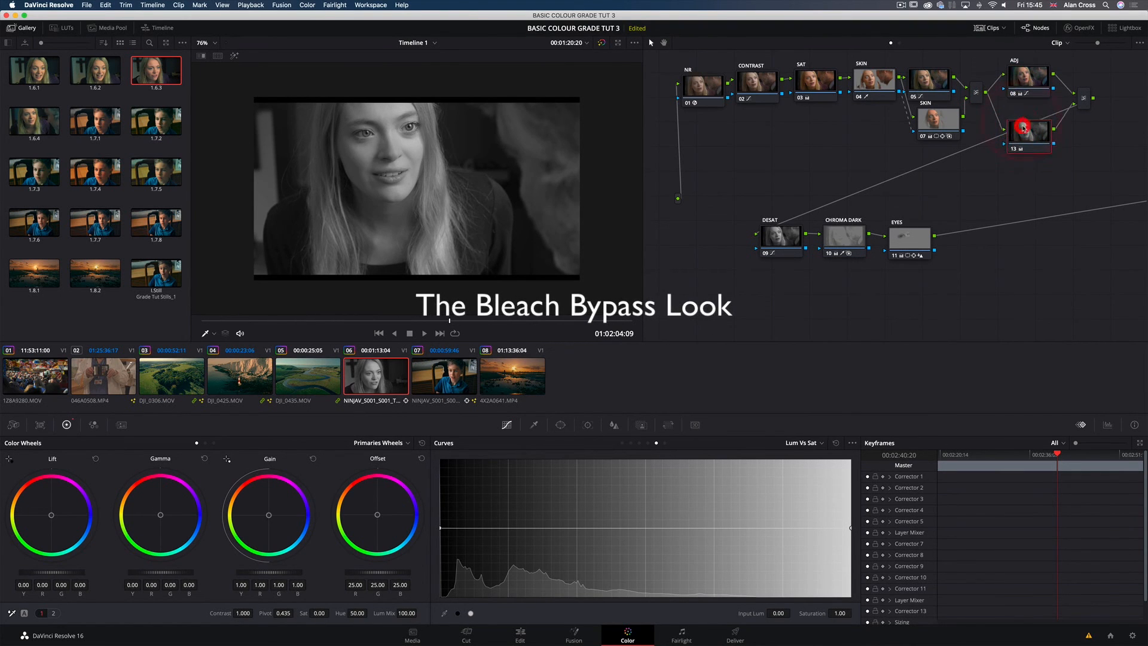
left_click(1024, 85)
left_click_drag(1023, 123, 1018, 120)
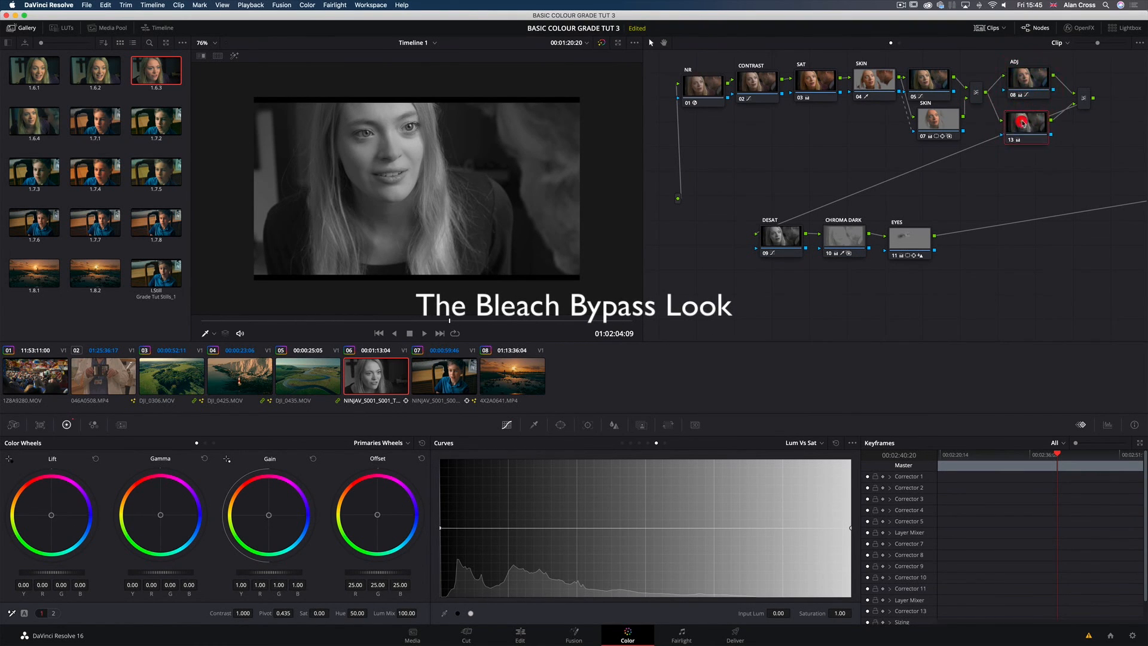
Step: Compare the settings of the ADJ node and node 13, and check the layer mixer that joins them
left_click(1027, 85)
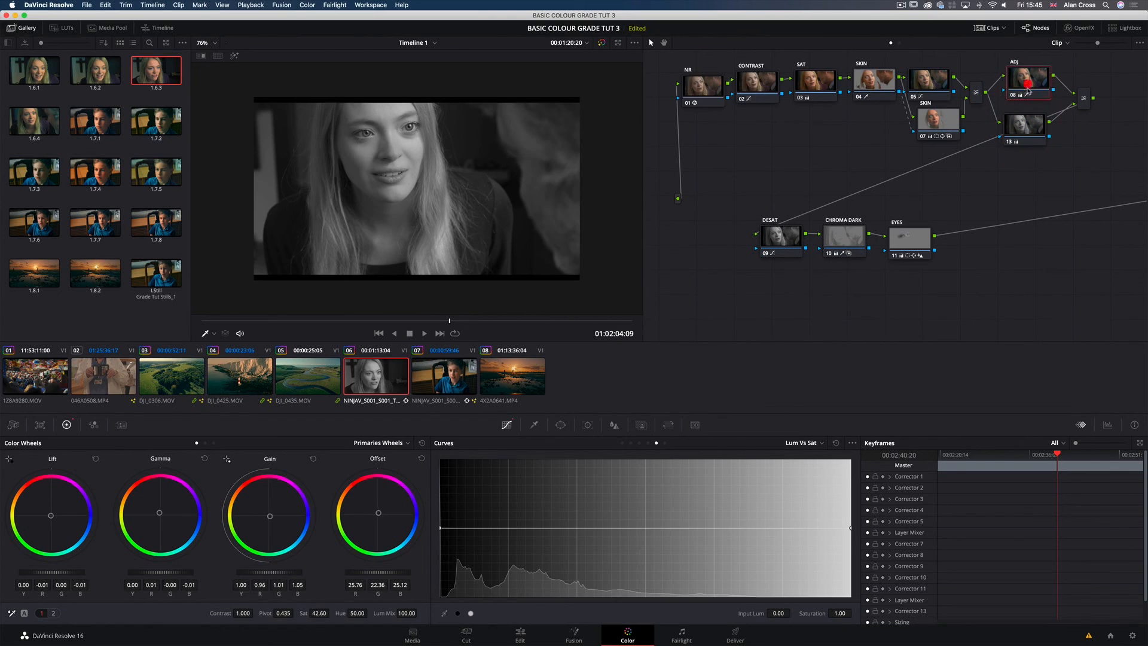
left_click(1019, 129)
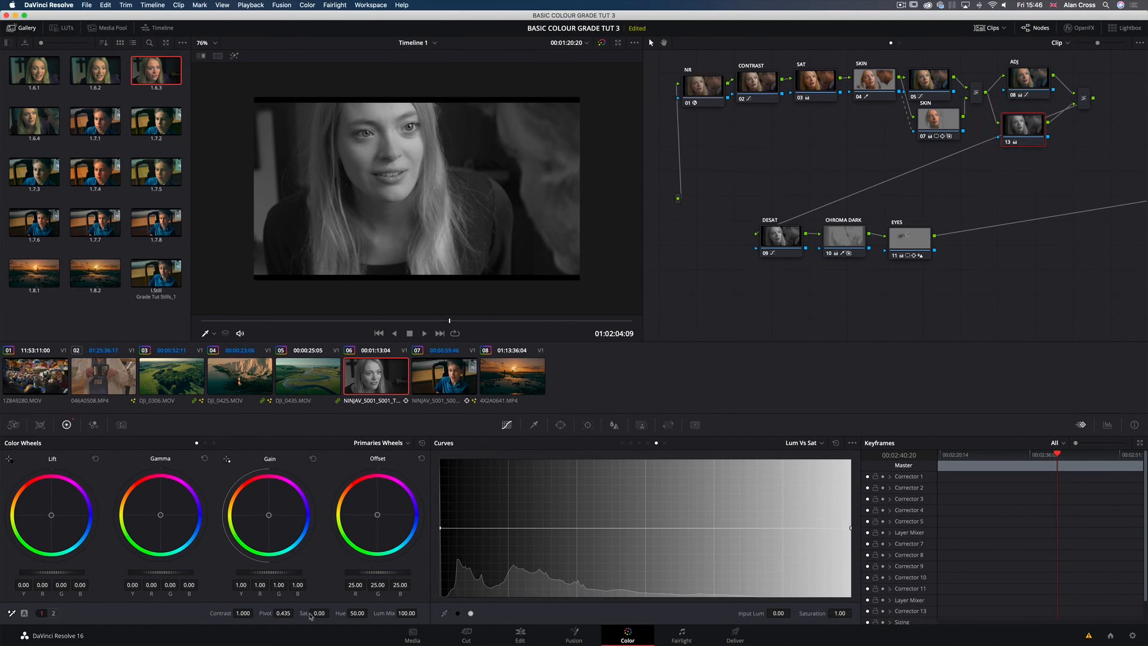
left_click(1084, 97)
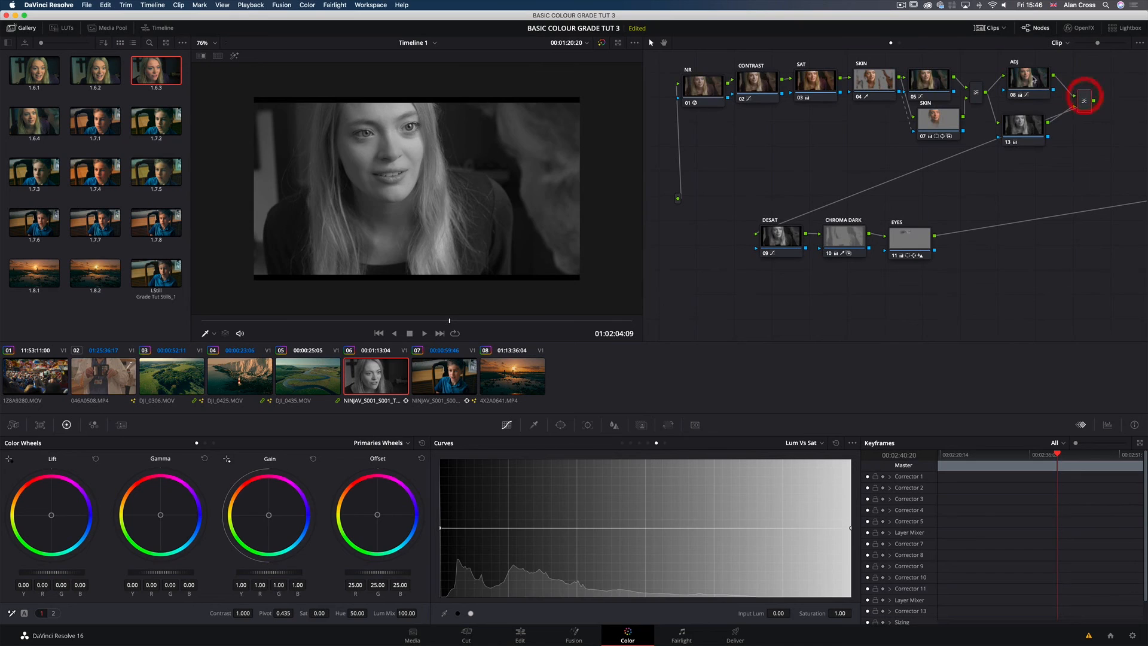
left_click(1034, 83)
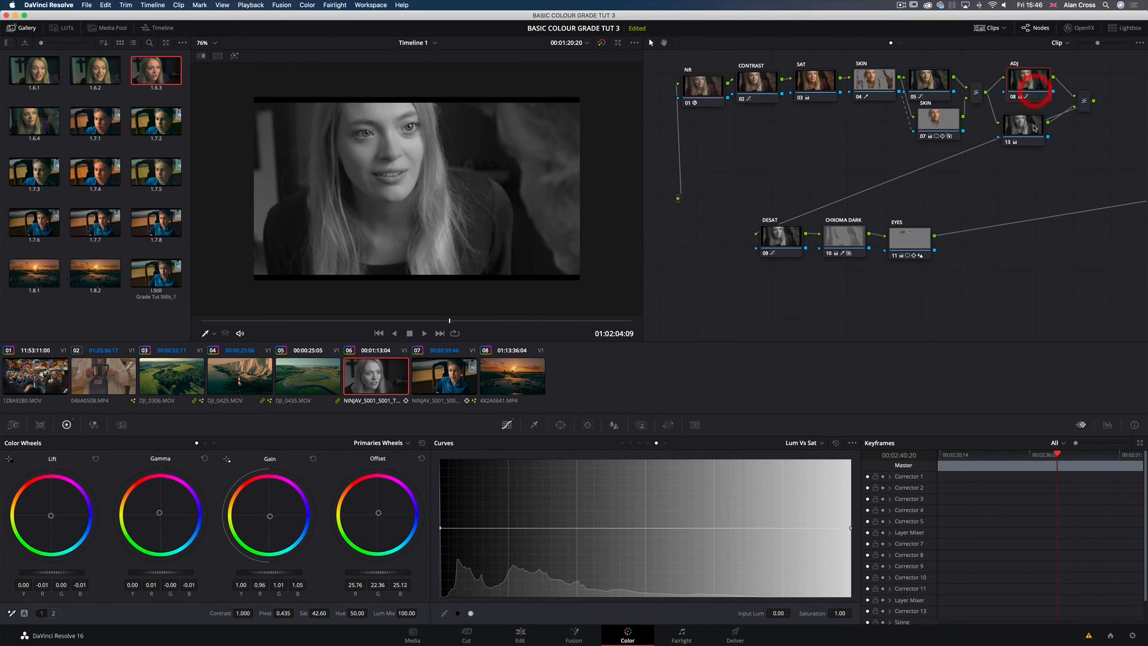
left_click(1039, 123)
Step: Set the composite mode of the layer mixer joining the ADJ node and node 13 to Overlay
left_click(1085, 97)
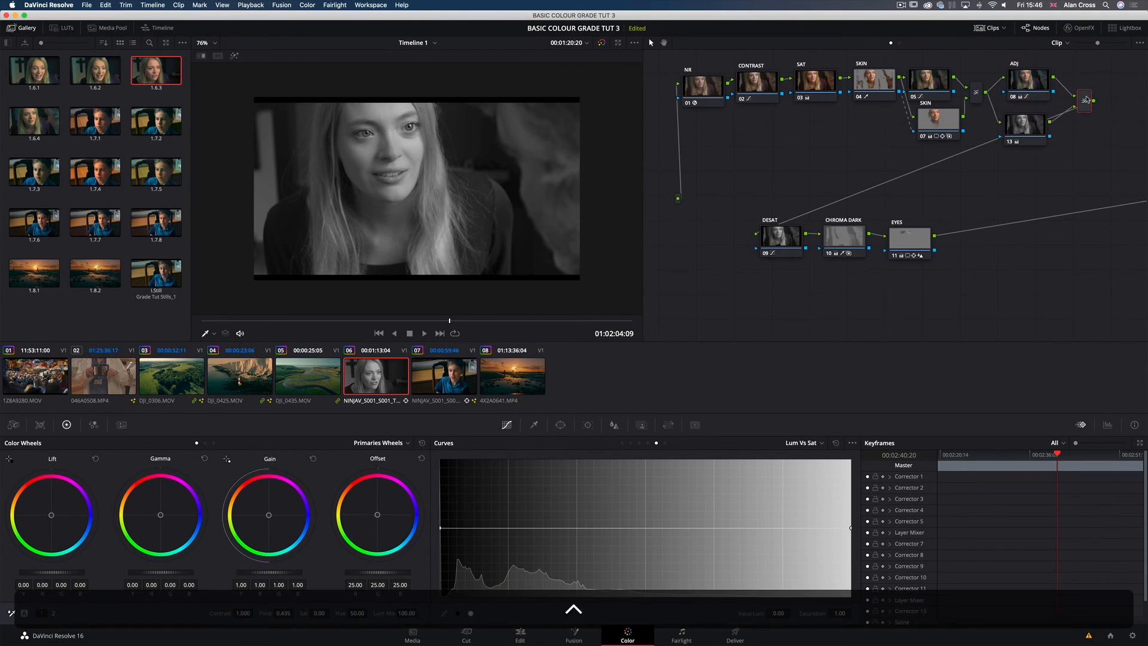
right_click(1086, 97)
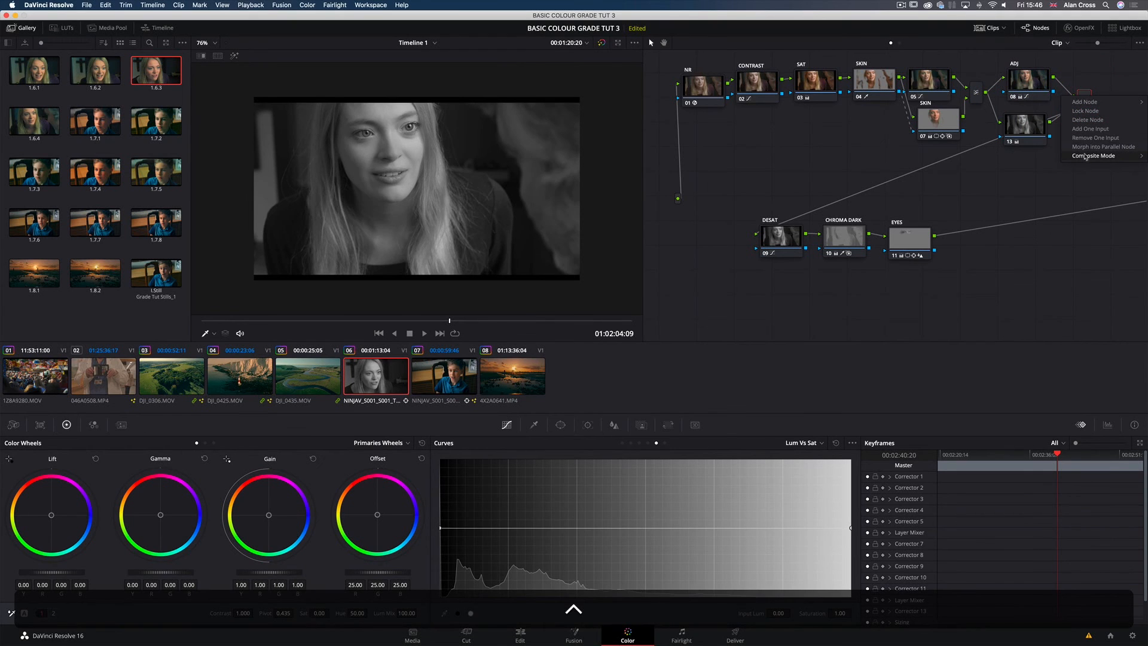
mouse_move(1085, 157)
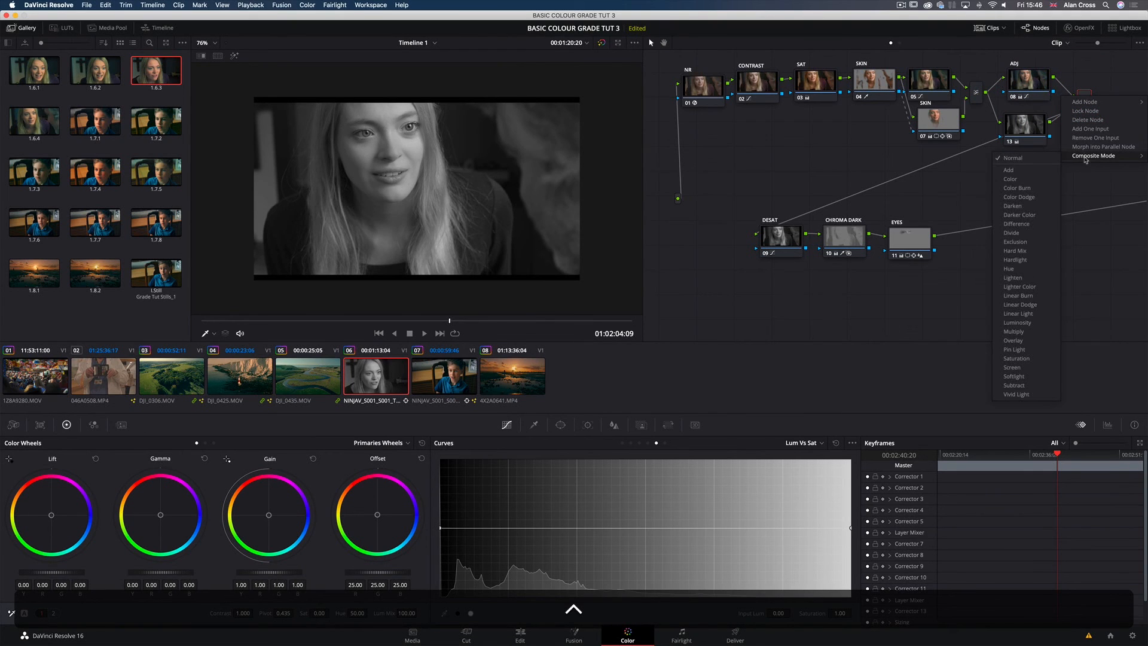
left_click(1027, 342)
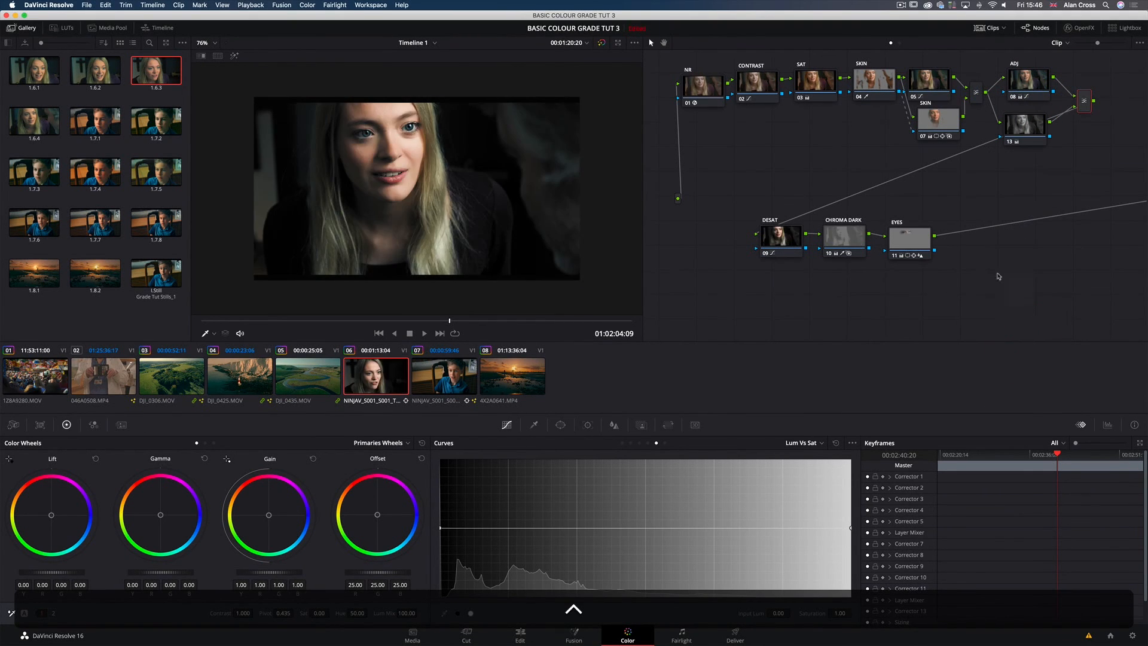
Step: Lower node 13's Key Output Gain to about 0.561 to soften the bleach bypass effect
left_click(1025, 127)
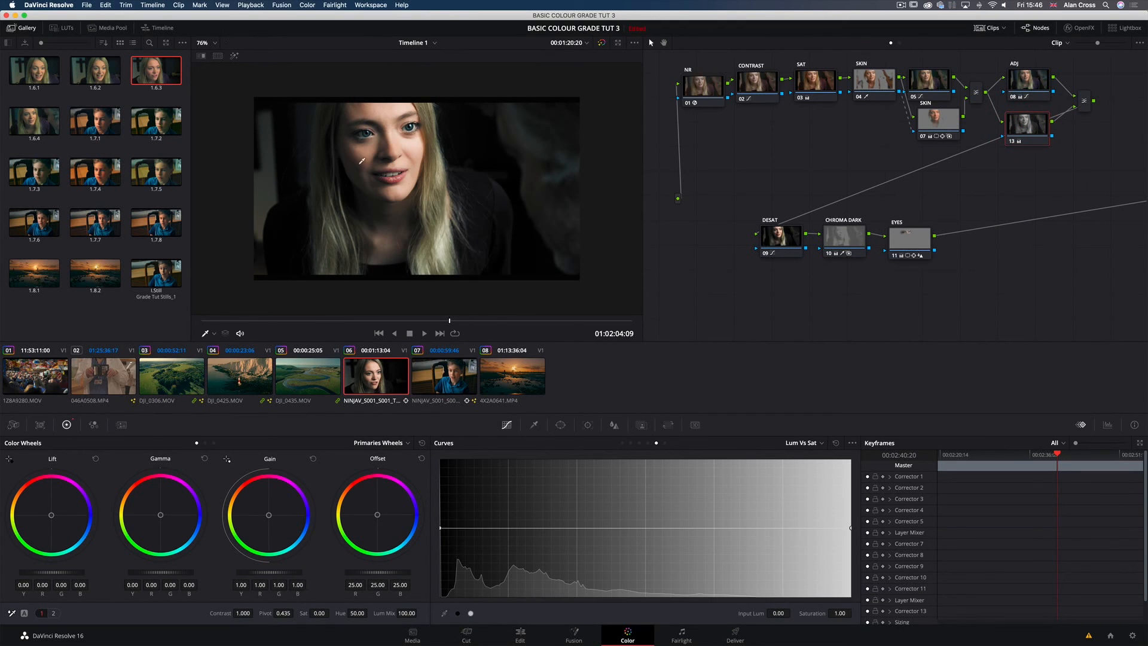
left_click_drag(1030, 126, 1029, 128)
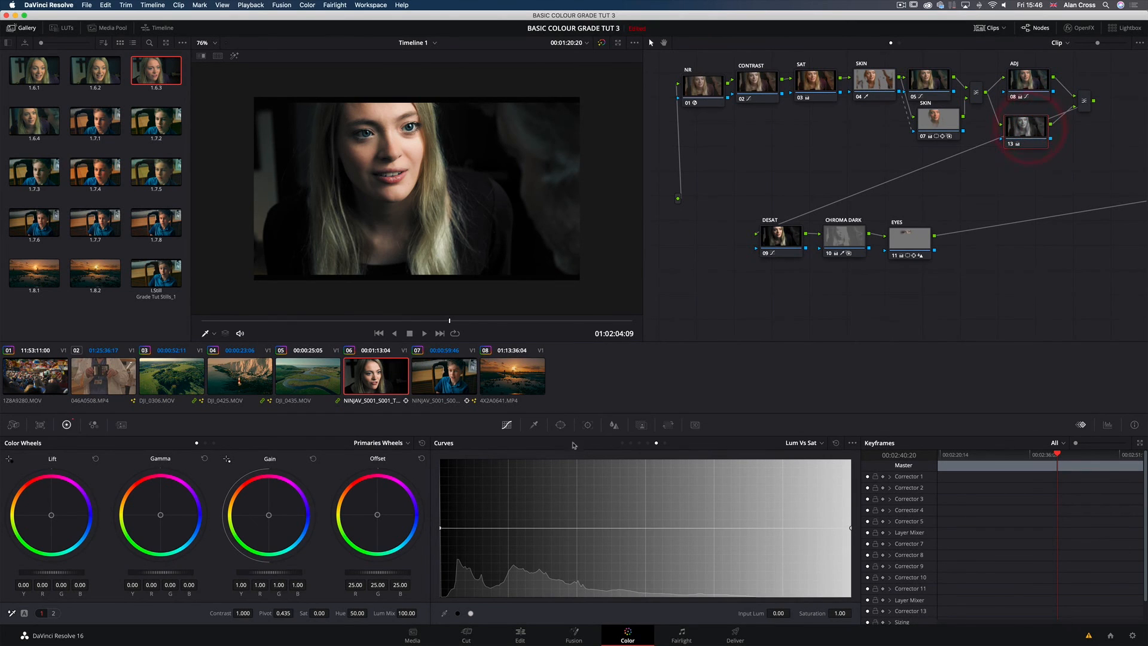
left_click(641, 424)
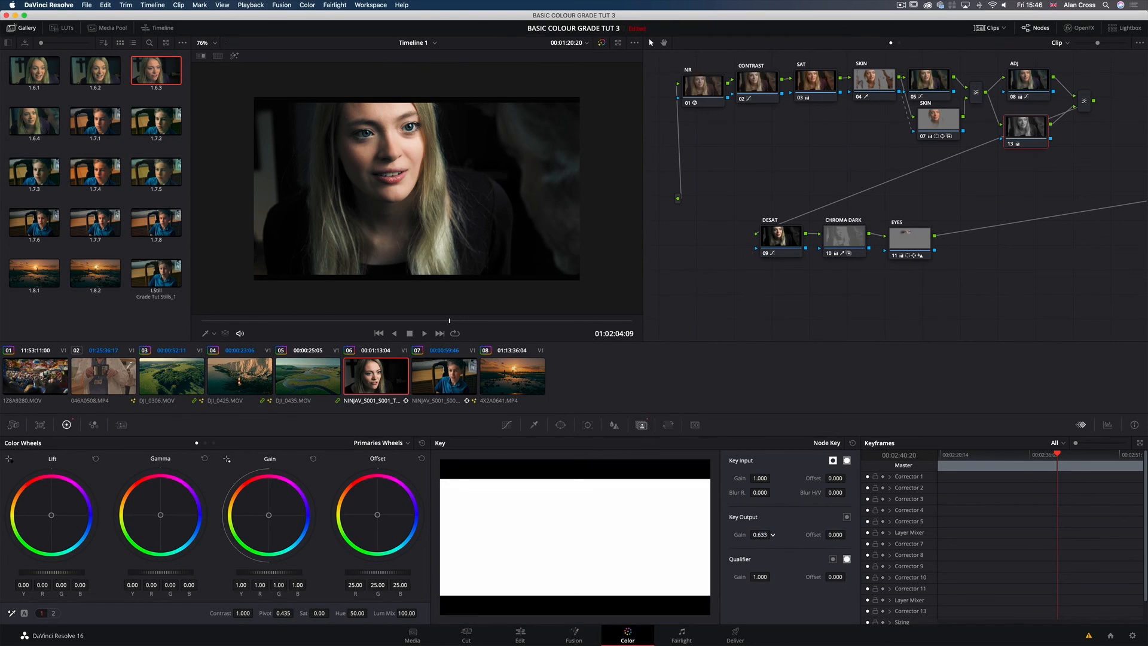
mouse_move(772, 535)
left_mouse_down()
mouse_move(753, 534)
mouse_move(770, 534)
left_mouse_up()
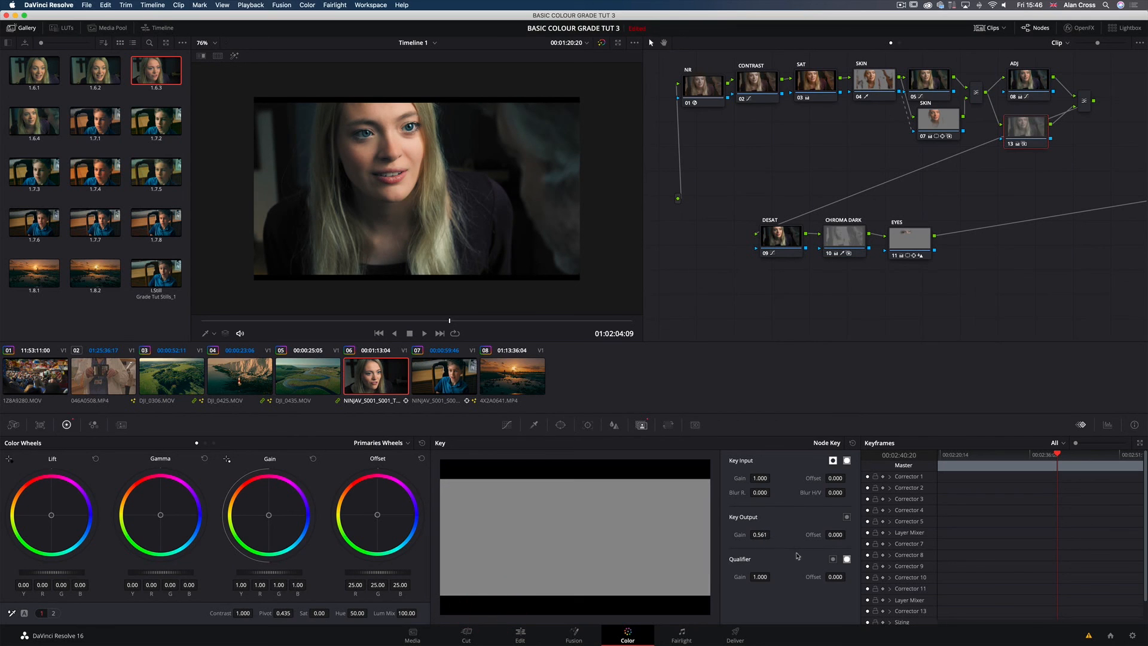
Step: Bypass and restore all grades in the full-screen viewer to compare the original shot with the bleach bypass look
key("shift+d")
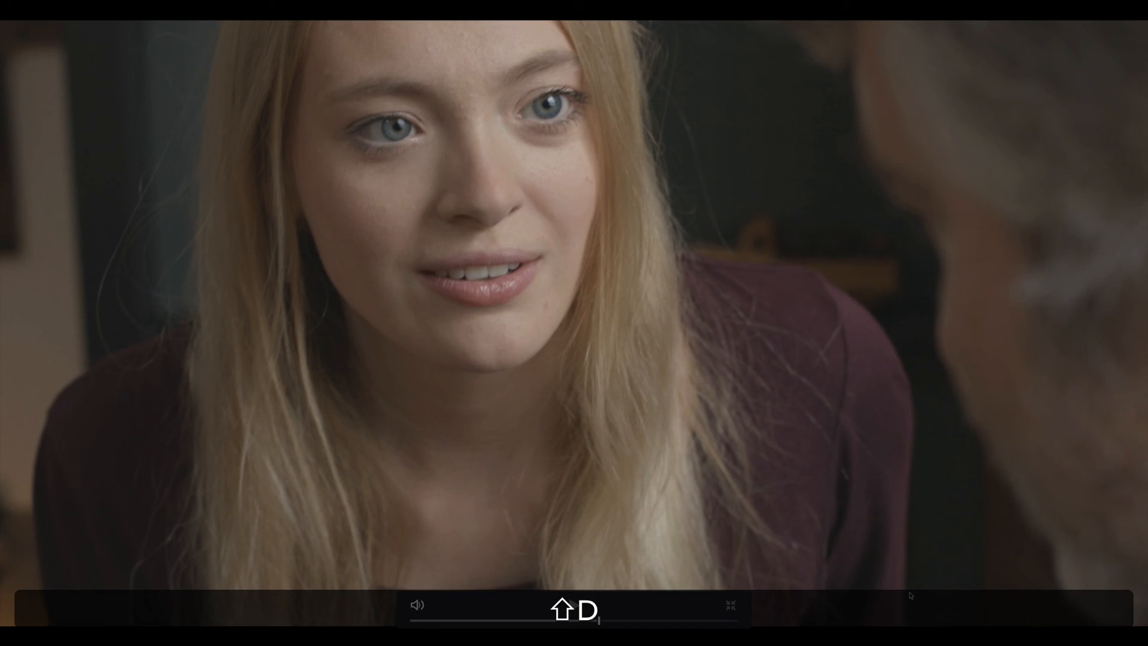
key("shift+d")
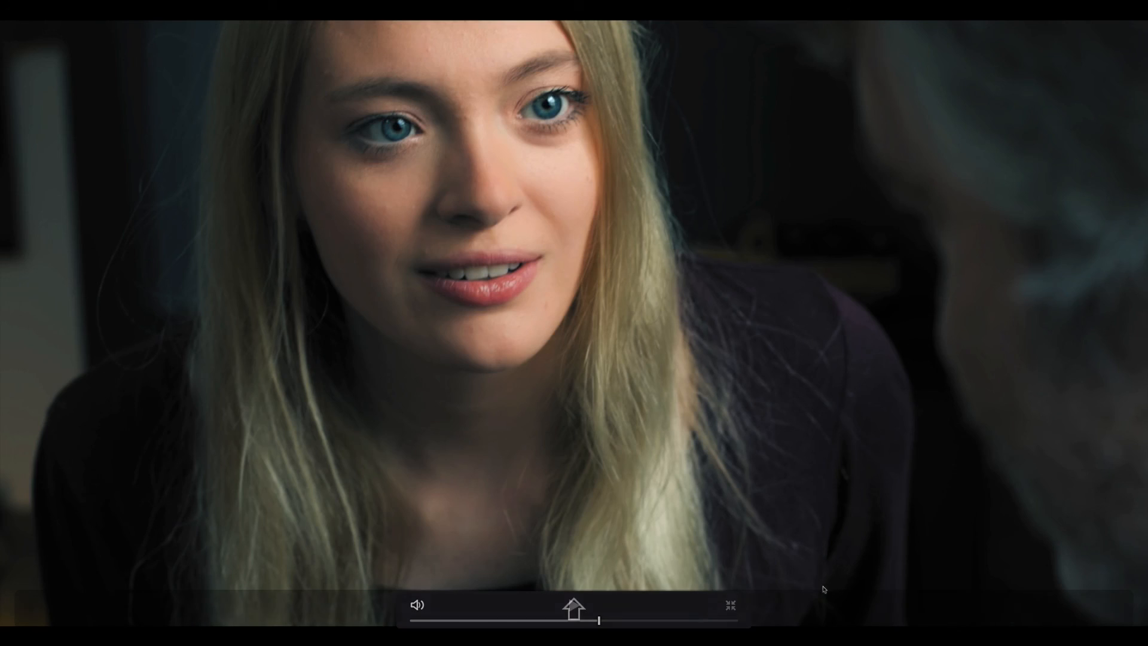
Step: Move to another frame of clip 06 and add a new serial node after the EYES node
left_click(538, 621)
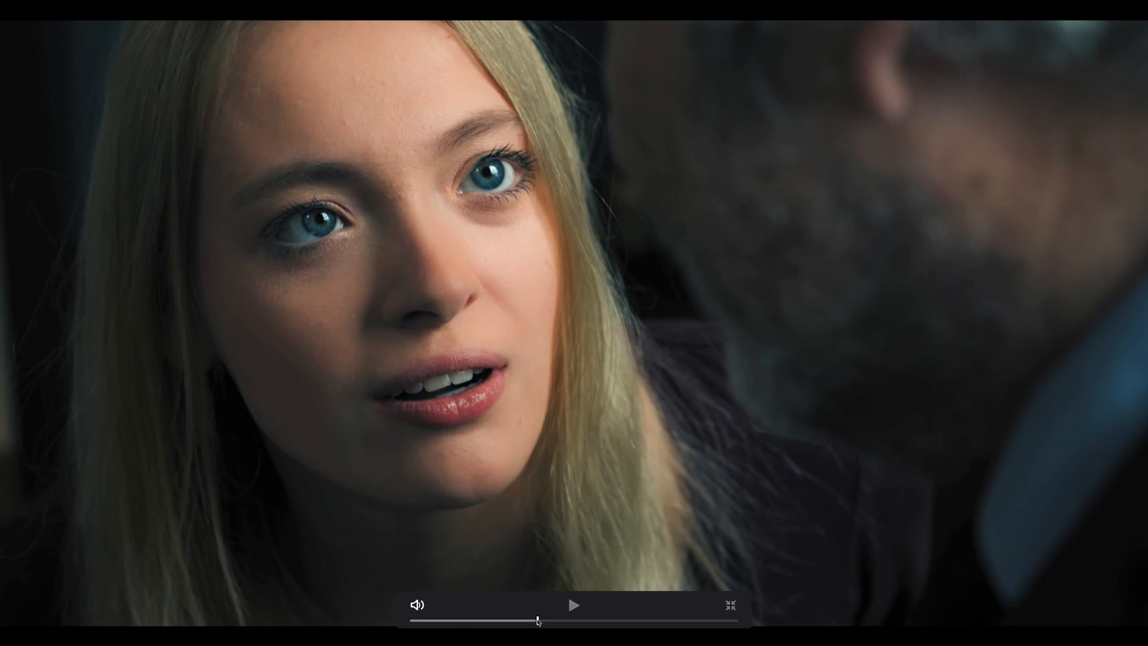
left_click(538, 620)
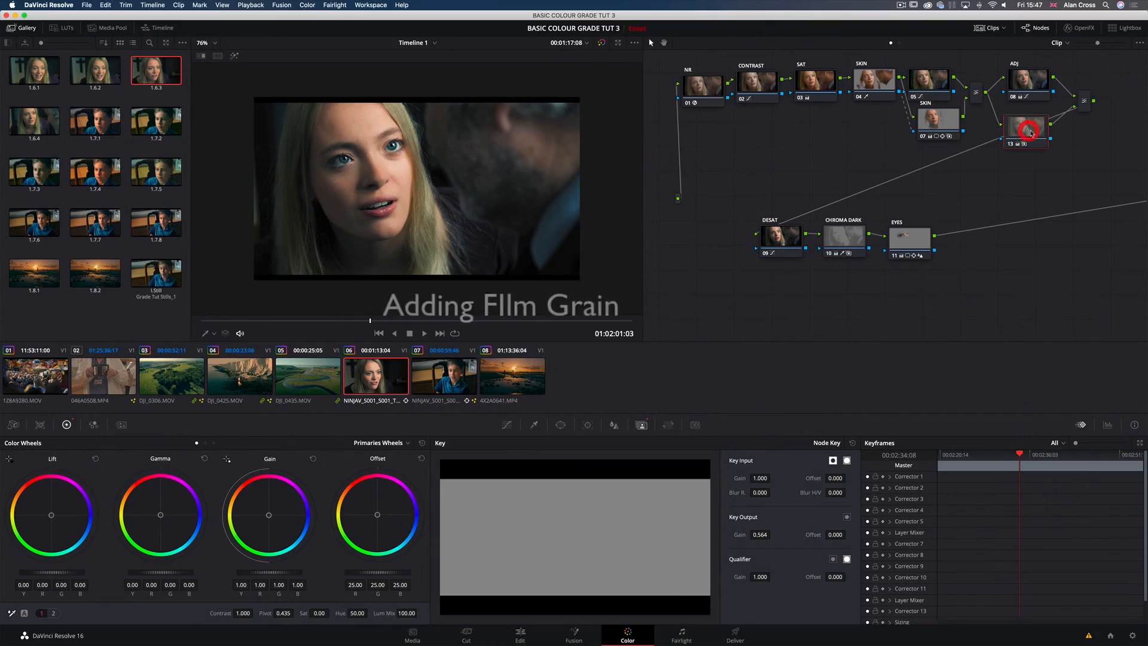
left_click(909, 235)
left_click(914, 234)
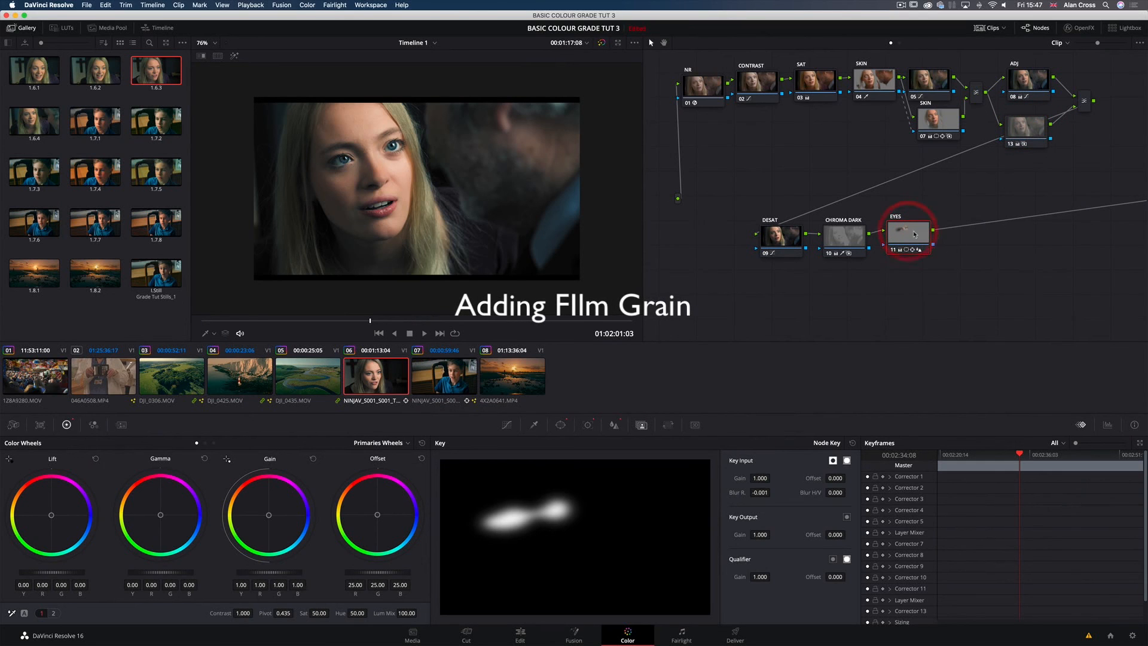
key("alt+s")
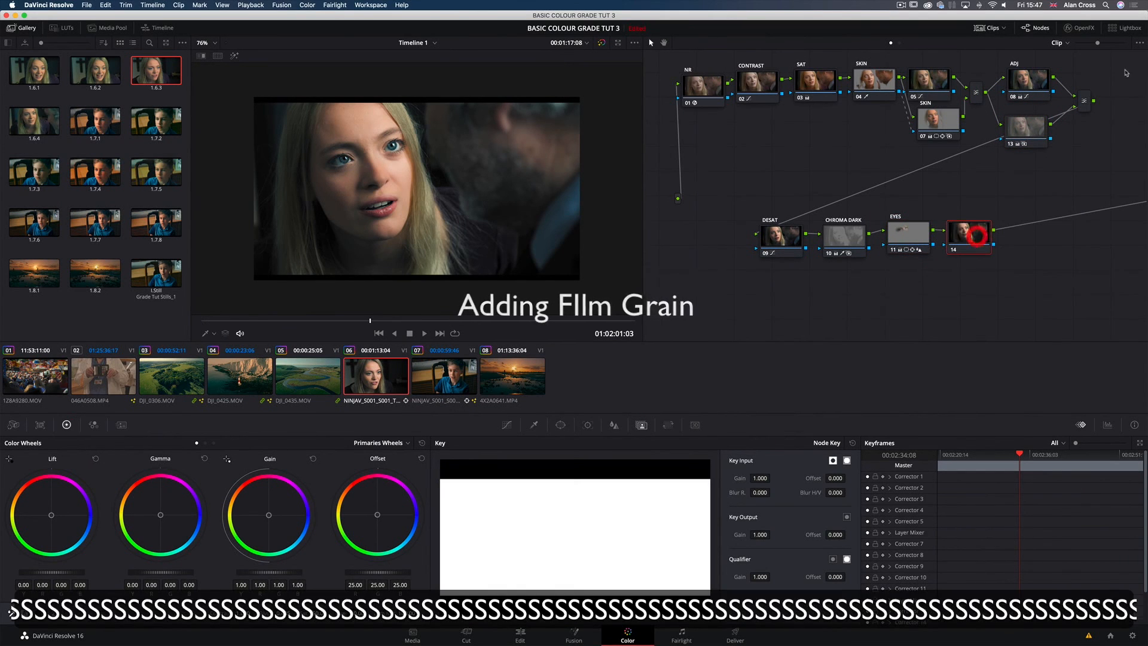
Step: Apply the ResolveFX Film Grain effect to node 14 with Texture 0.500, Grain Size about 0.479 and Grain Strength about 0.459
left_click(1079, 27)
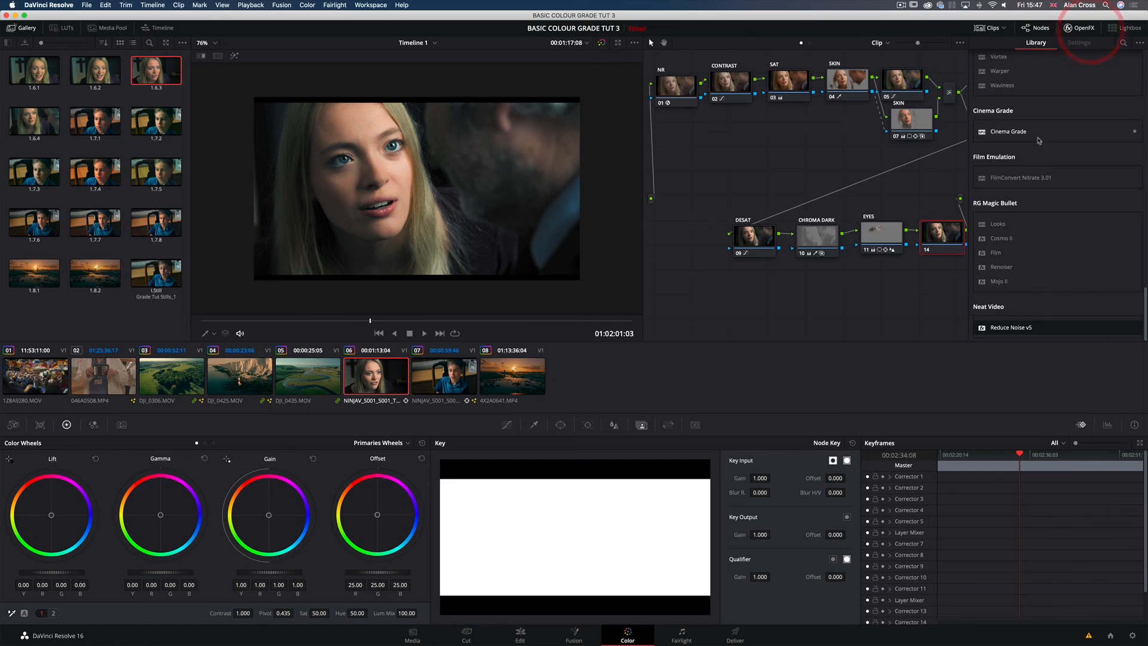
scroll(1068, 236, "down", 5)
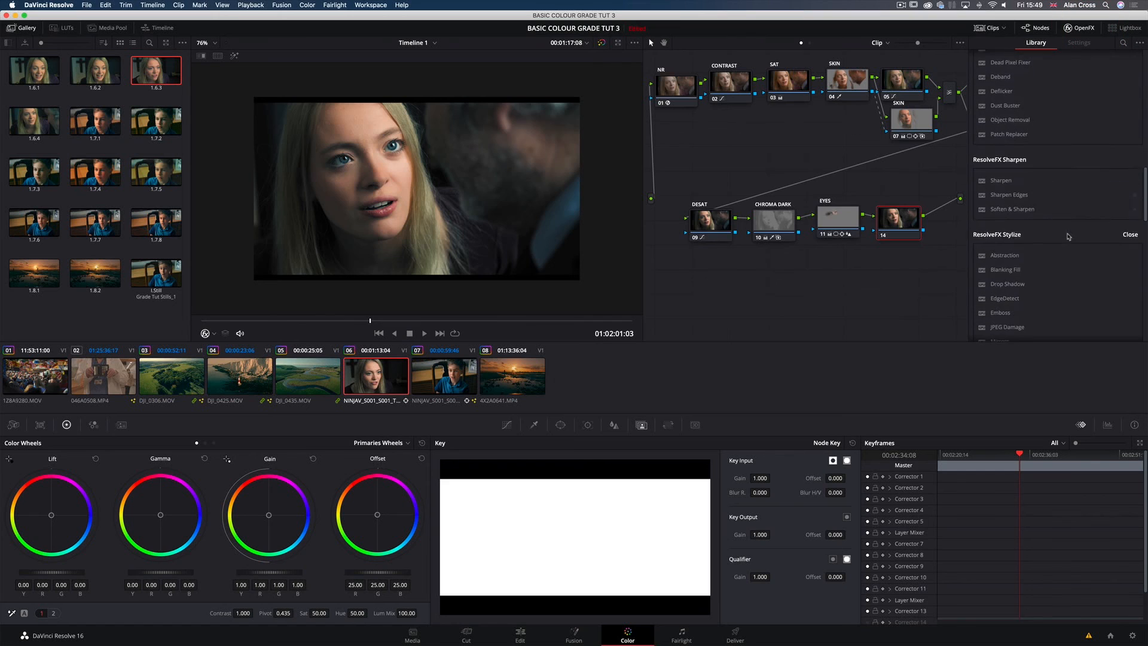
scroll(1068, 236, "down", 3)
left_click_drag(1011, 251, 904, 222)
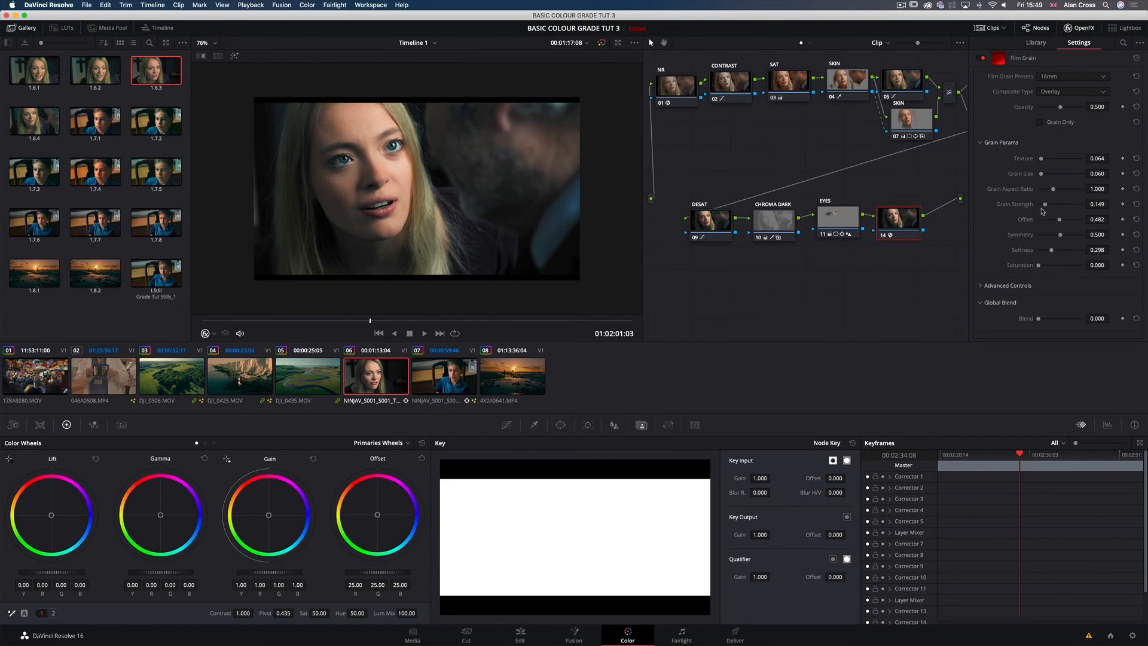
left_click_drag(1046, 205, 1058, 175)
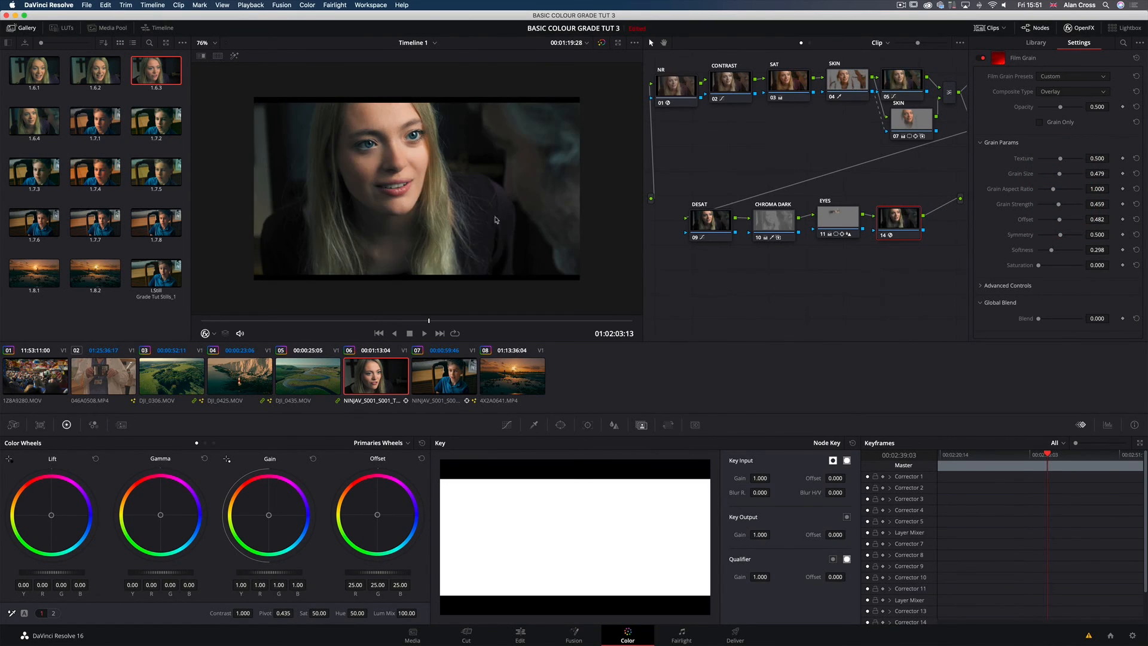
Step: Bypass and restore the grades full screen, and scrub through clip 06 to examine the film grain on different frames
key("super+shift+f")
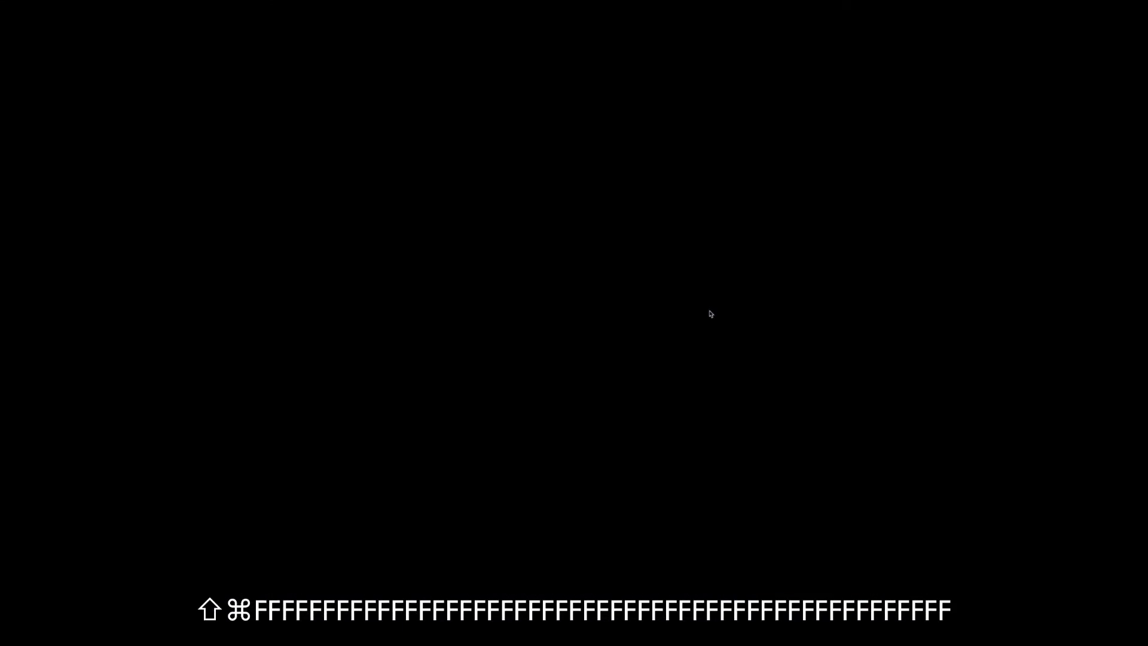
key("shift+d")
key("shift+d")
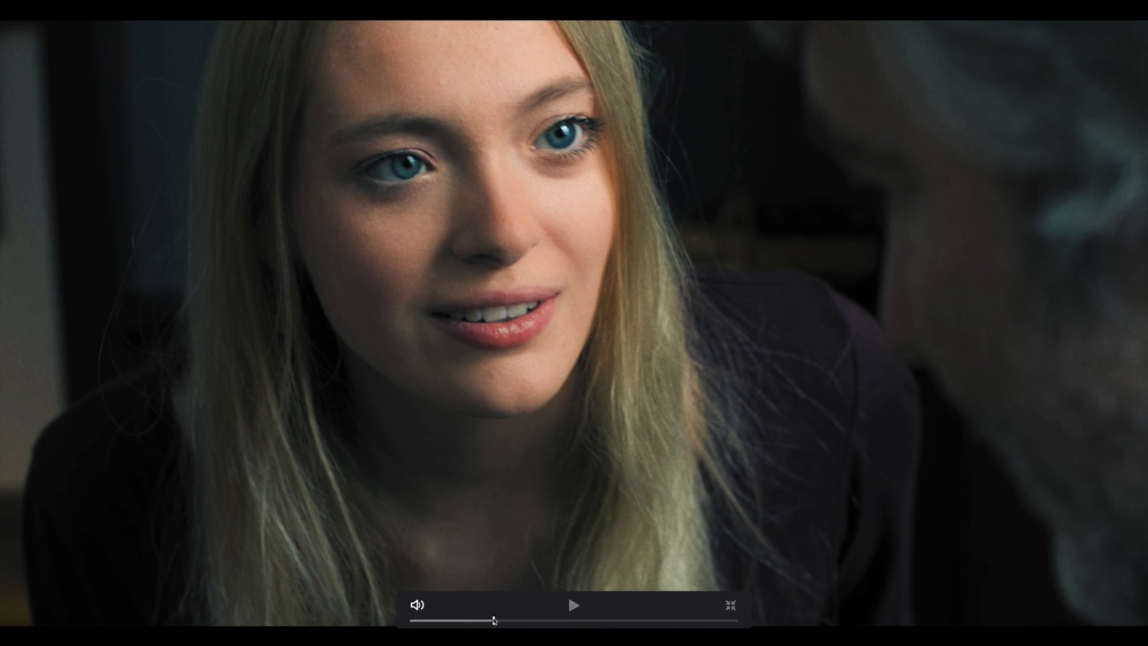
left_click(494, 621)
left_click_drag(494, 622, 456, 623)
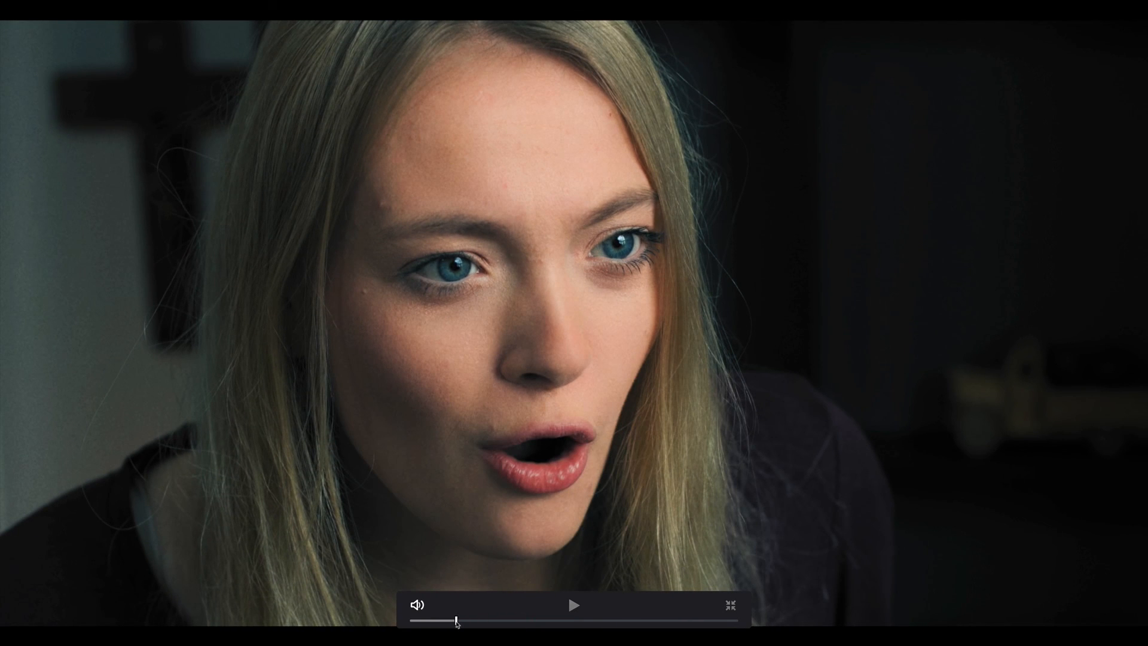
left_click(471, 622)
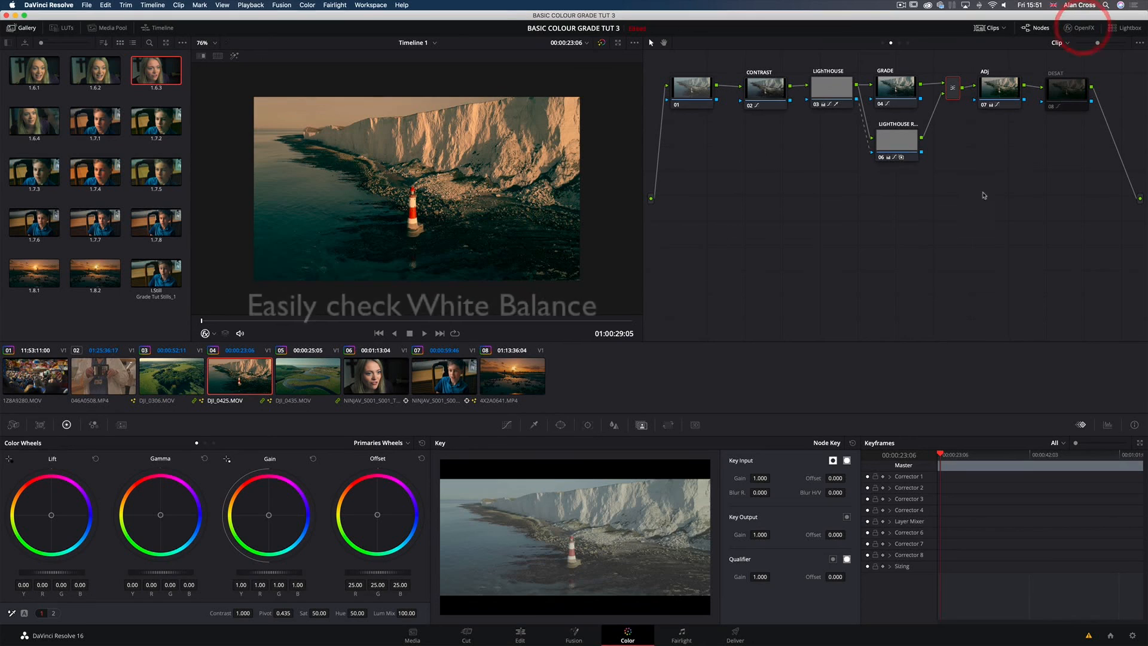
Step: Correct the white balance on clip 04's ADJ node by sampling the white chalk cliff
left_click(989, 90)
scroll(433, 279, "up", 2)
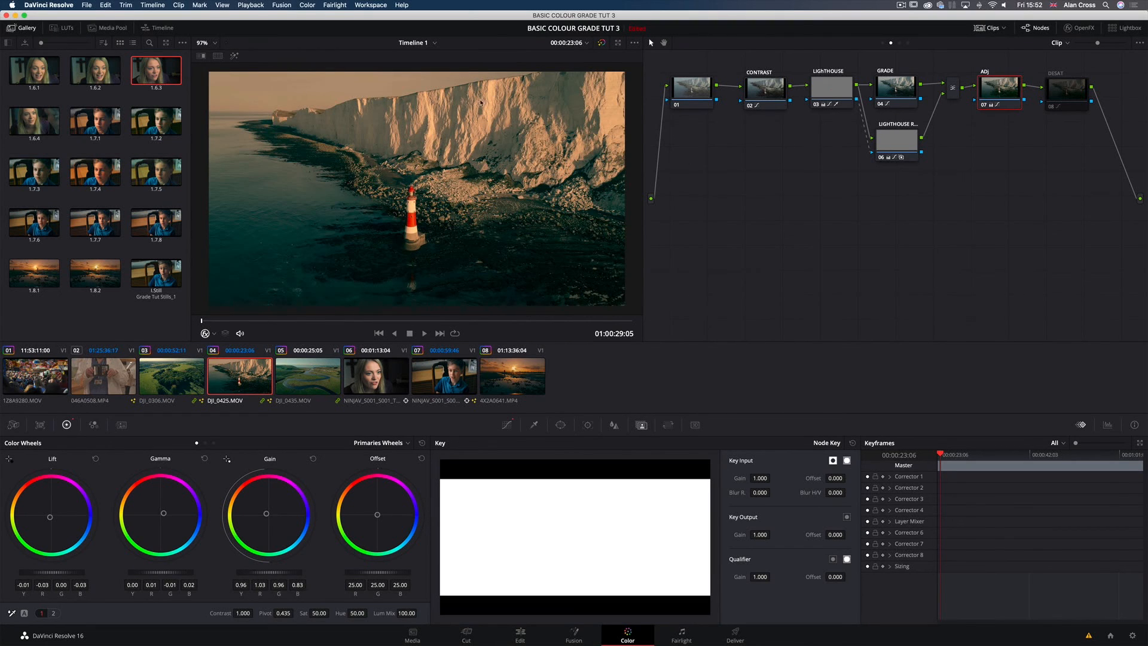
left_click(12, 614)
left_click(490, 83)
Step: Disable and re-enable the ADJ node in the full-screen viewer to compare clip 04 with and without the white balance correction
key("super+f")
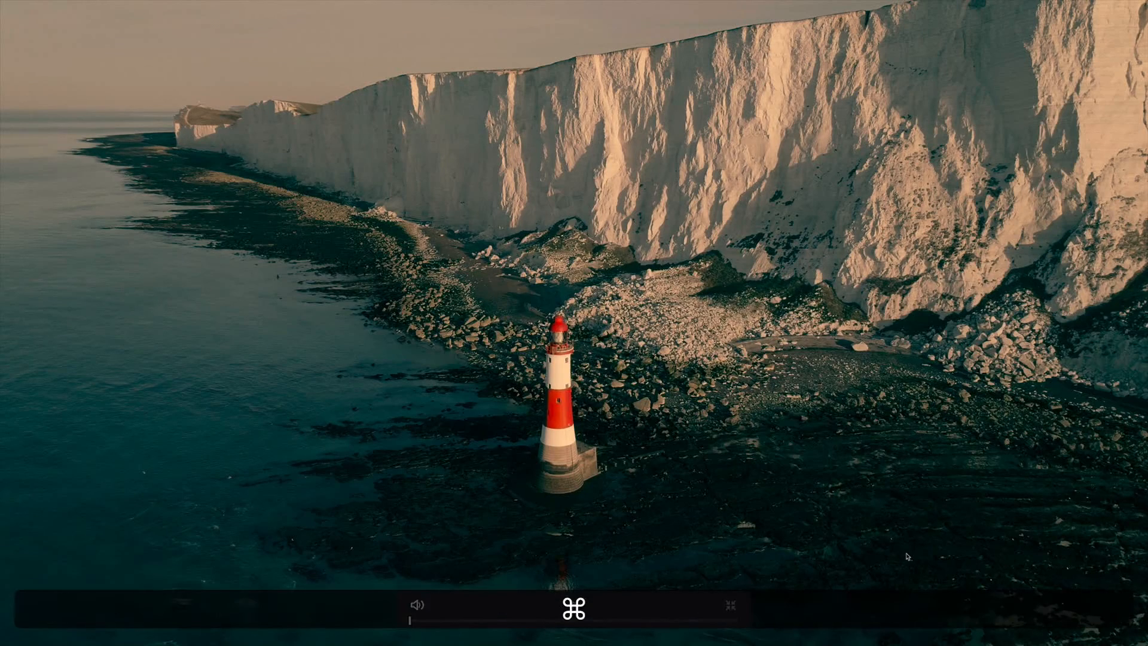
key("super+d")
key("super+d")
key("super+d")
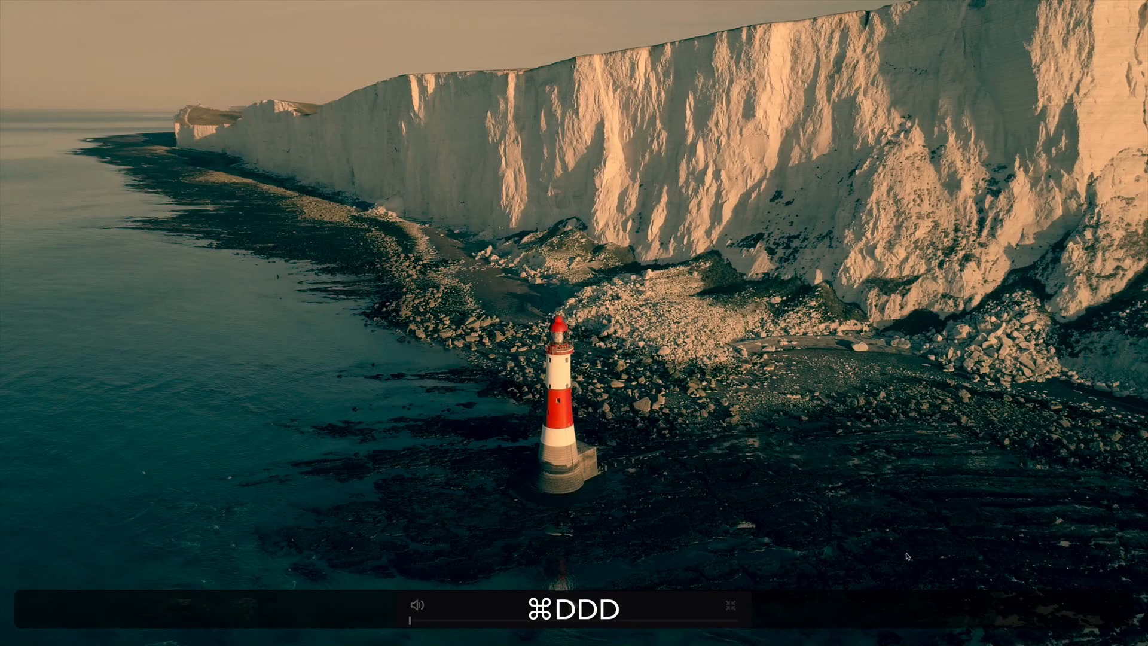
key("super+d")
key("super")
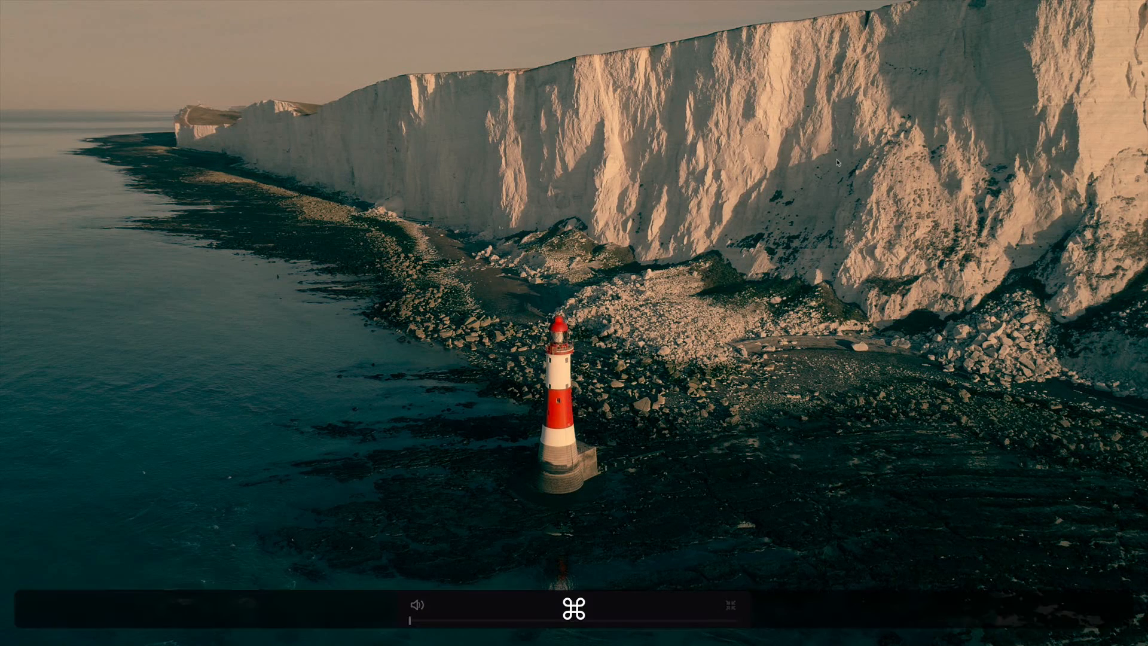
key("super+f")
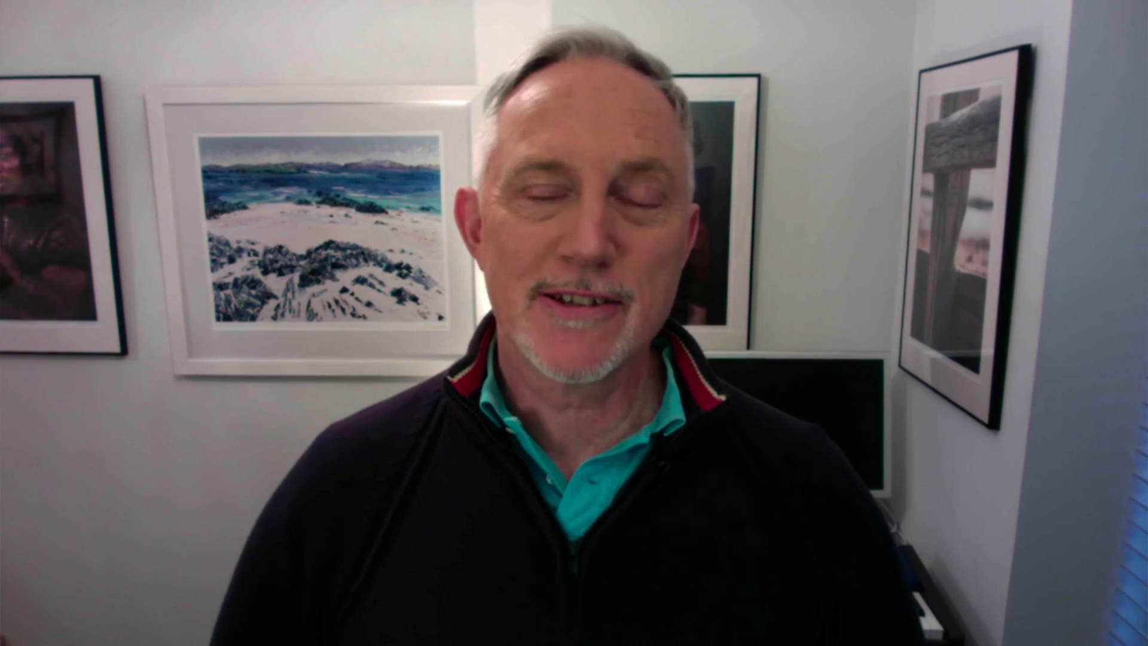